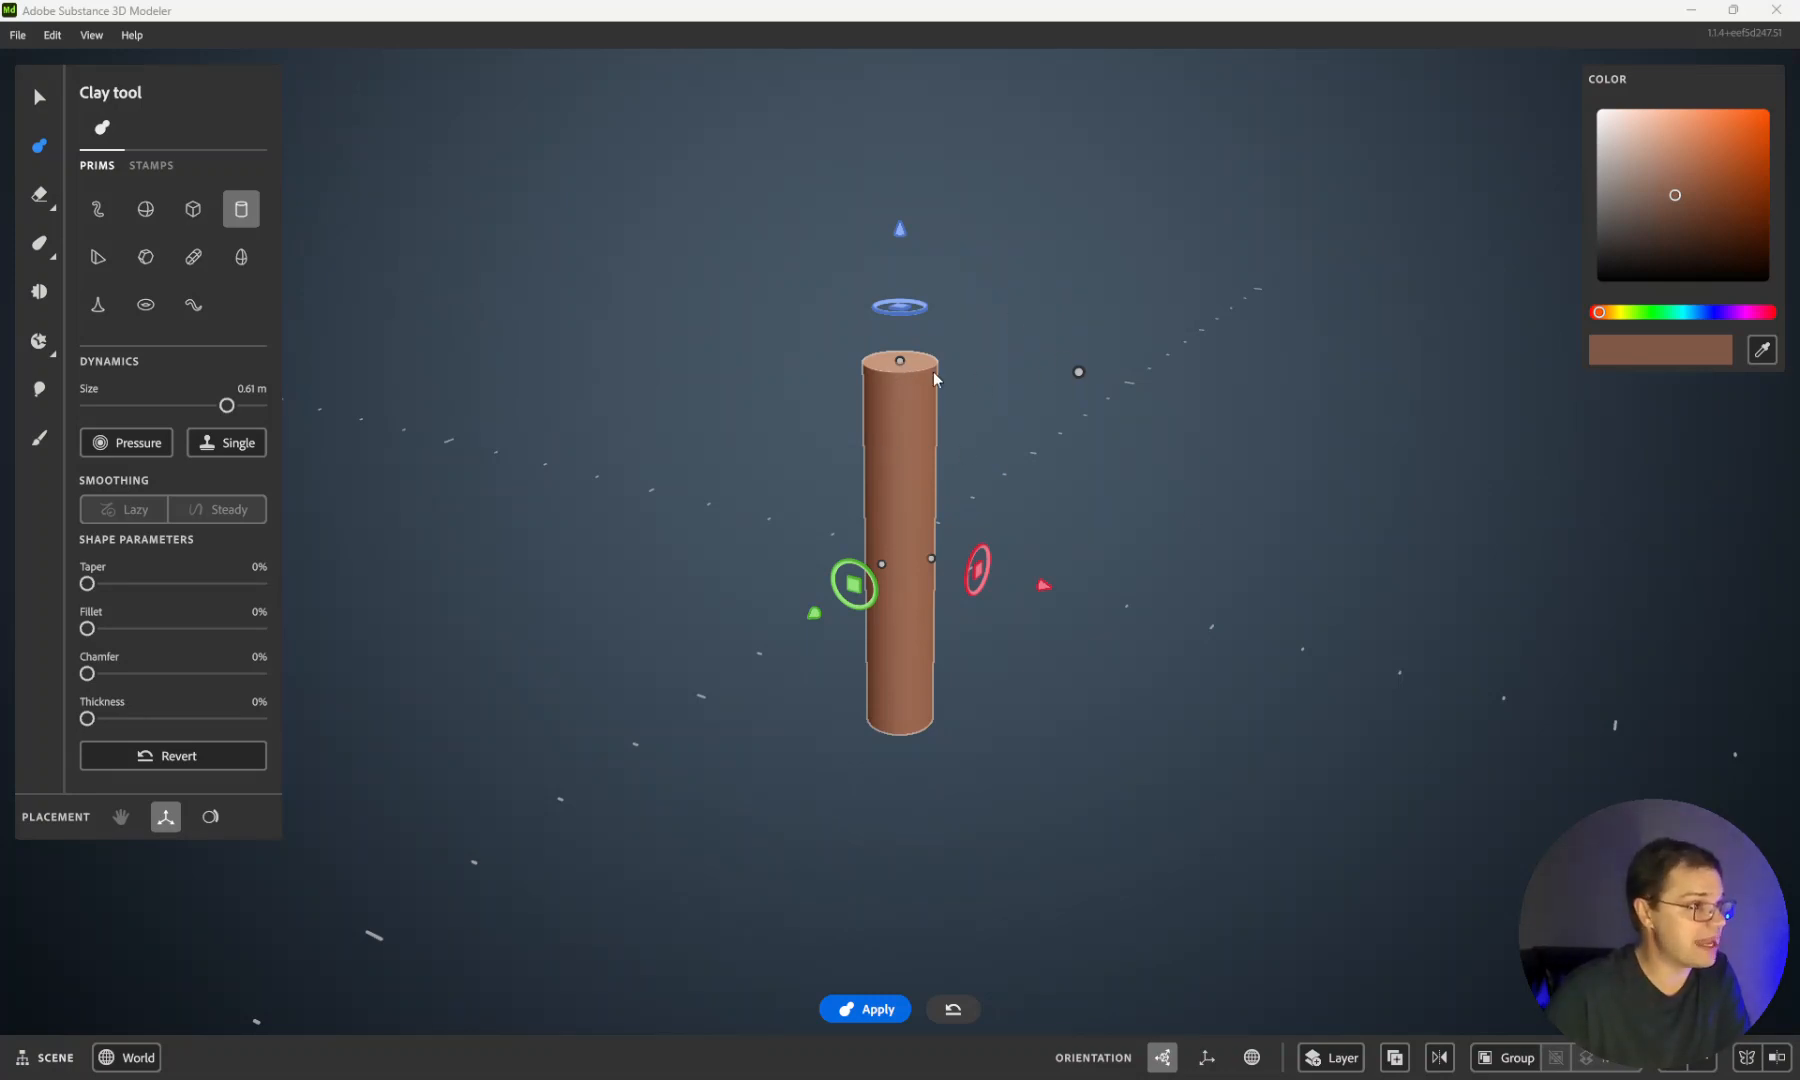
Step: Add a tall, narrow cylindrical clay post about 0.60 m in size
drag(930, 561, 924, 564)
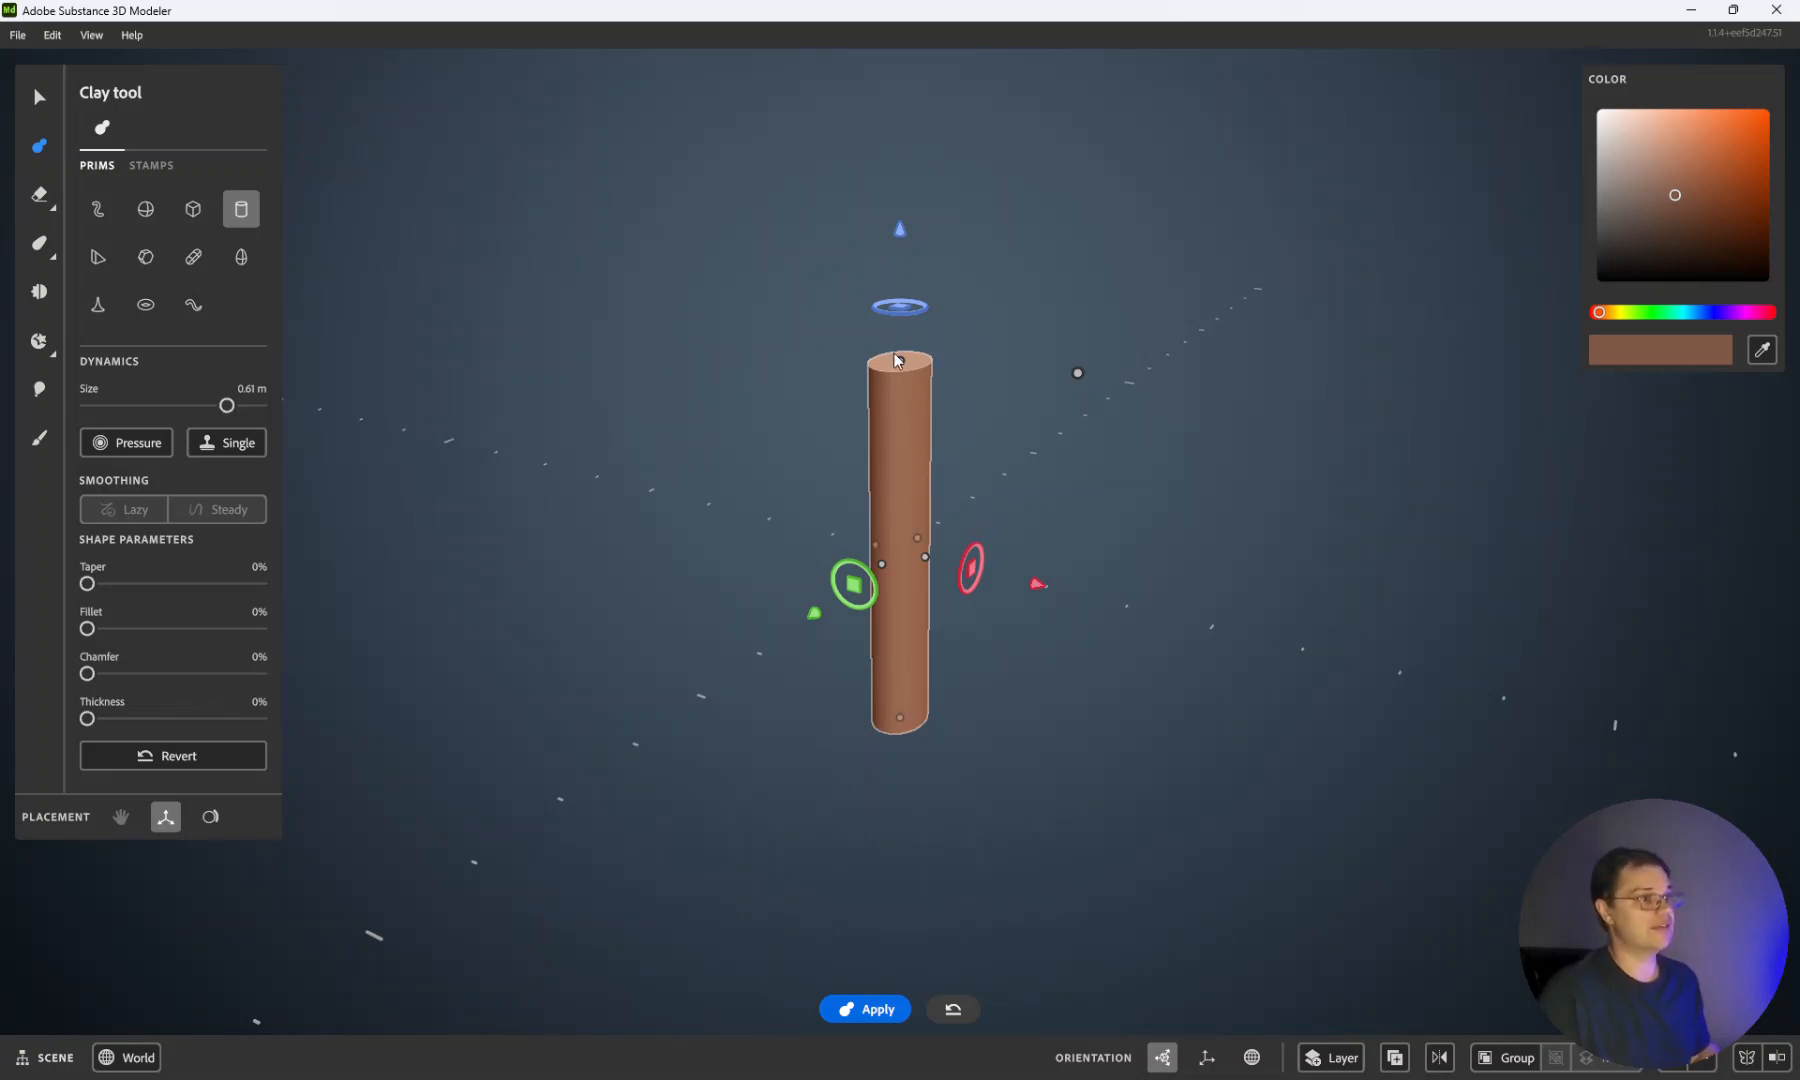
click(246, 222)
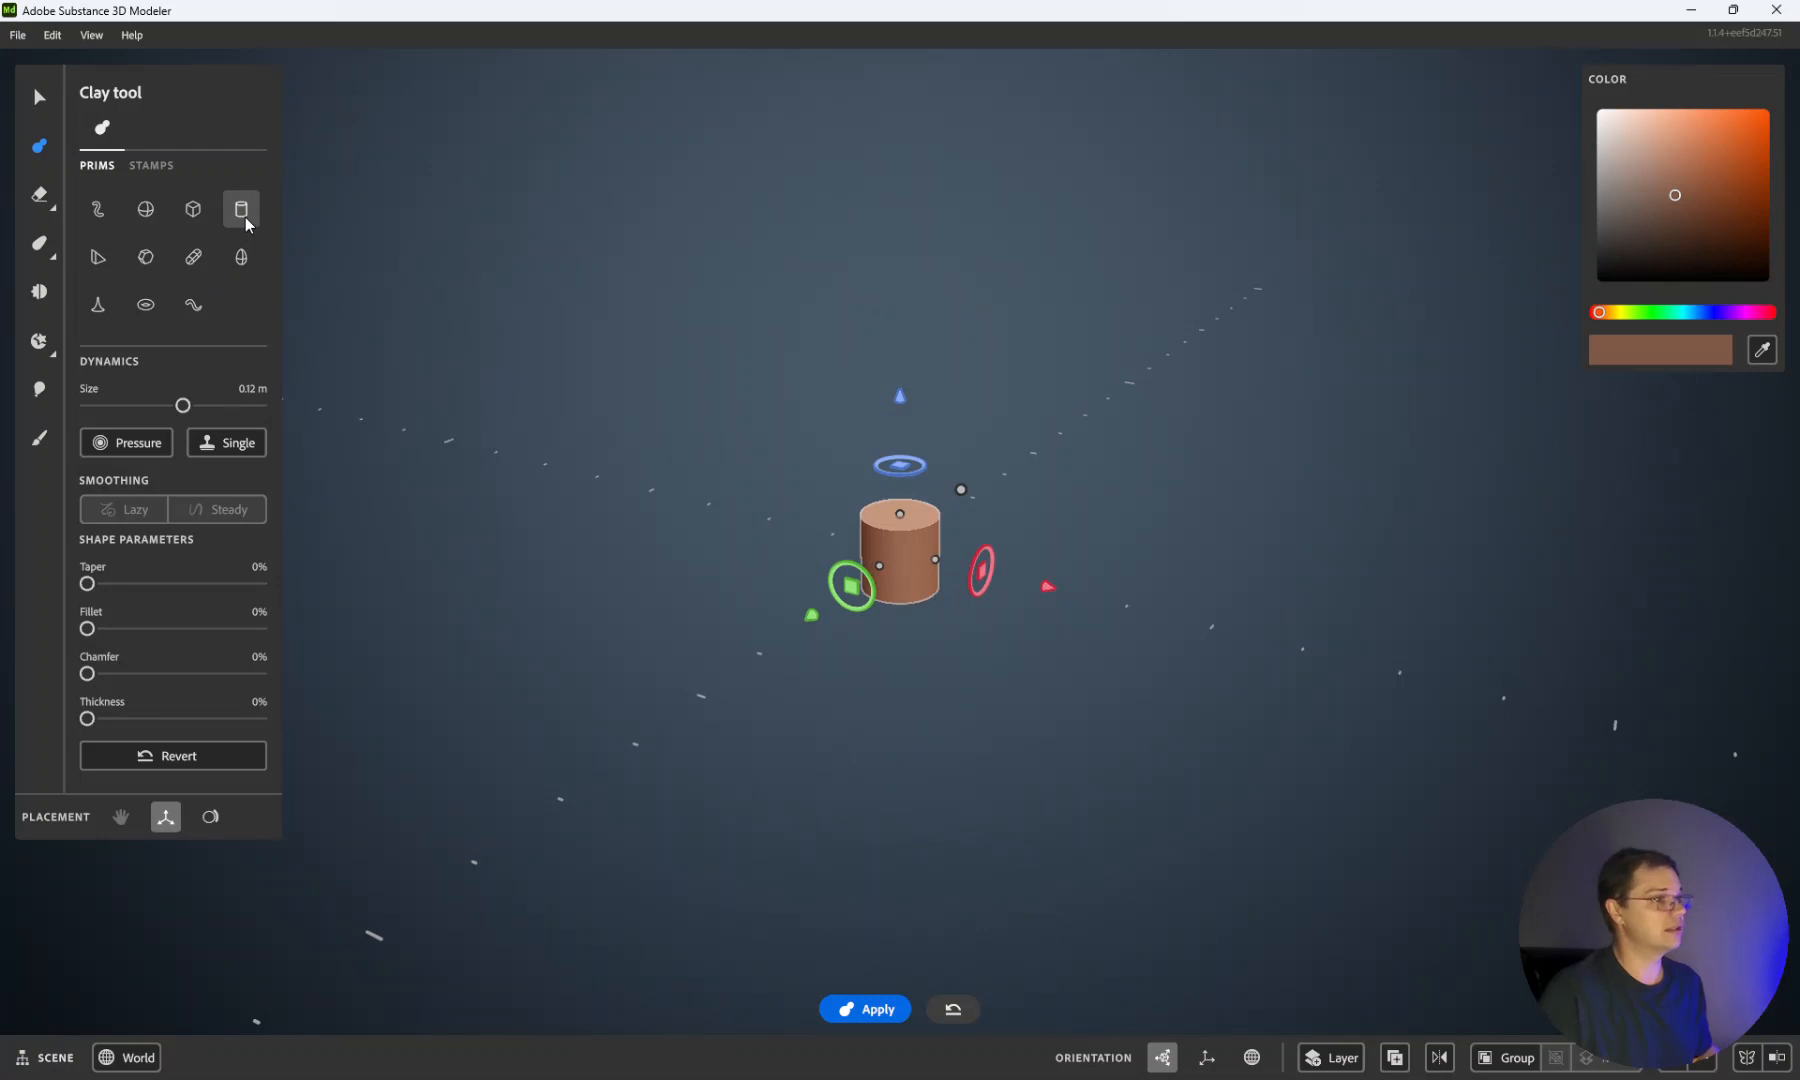
drag(913, 515, 913, 328)
drag(1110, 347, 1070, 380)
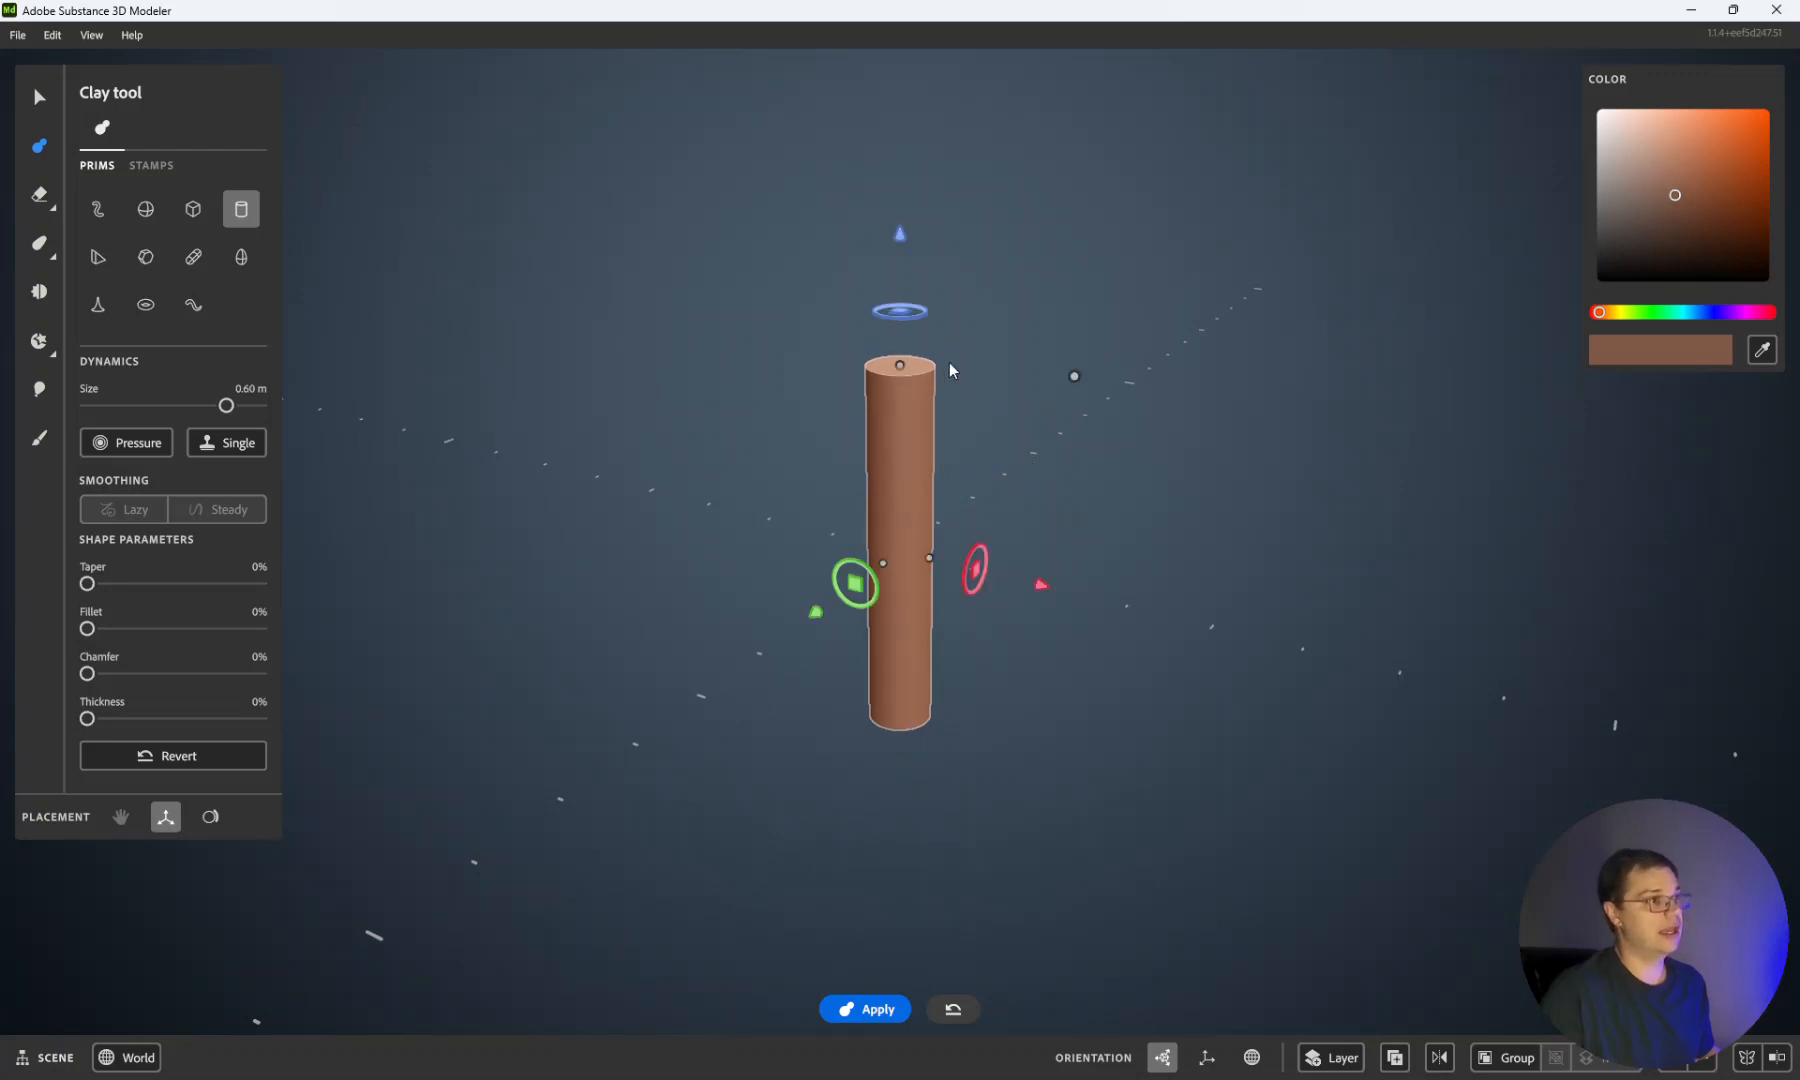
Step: Switch to the Erase tool with a wedge primitive and rotate it horizontal, close above the top of the post
drag(1040, 585, 1147, 608)
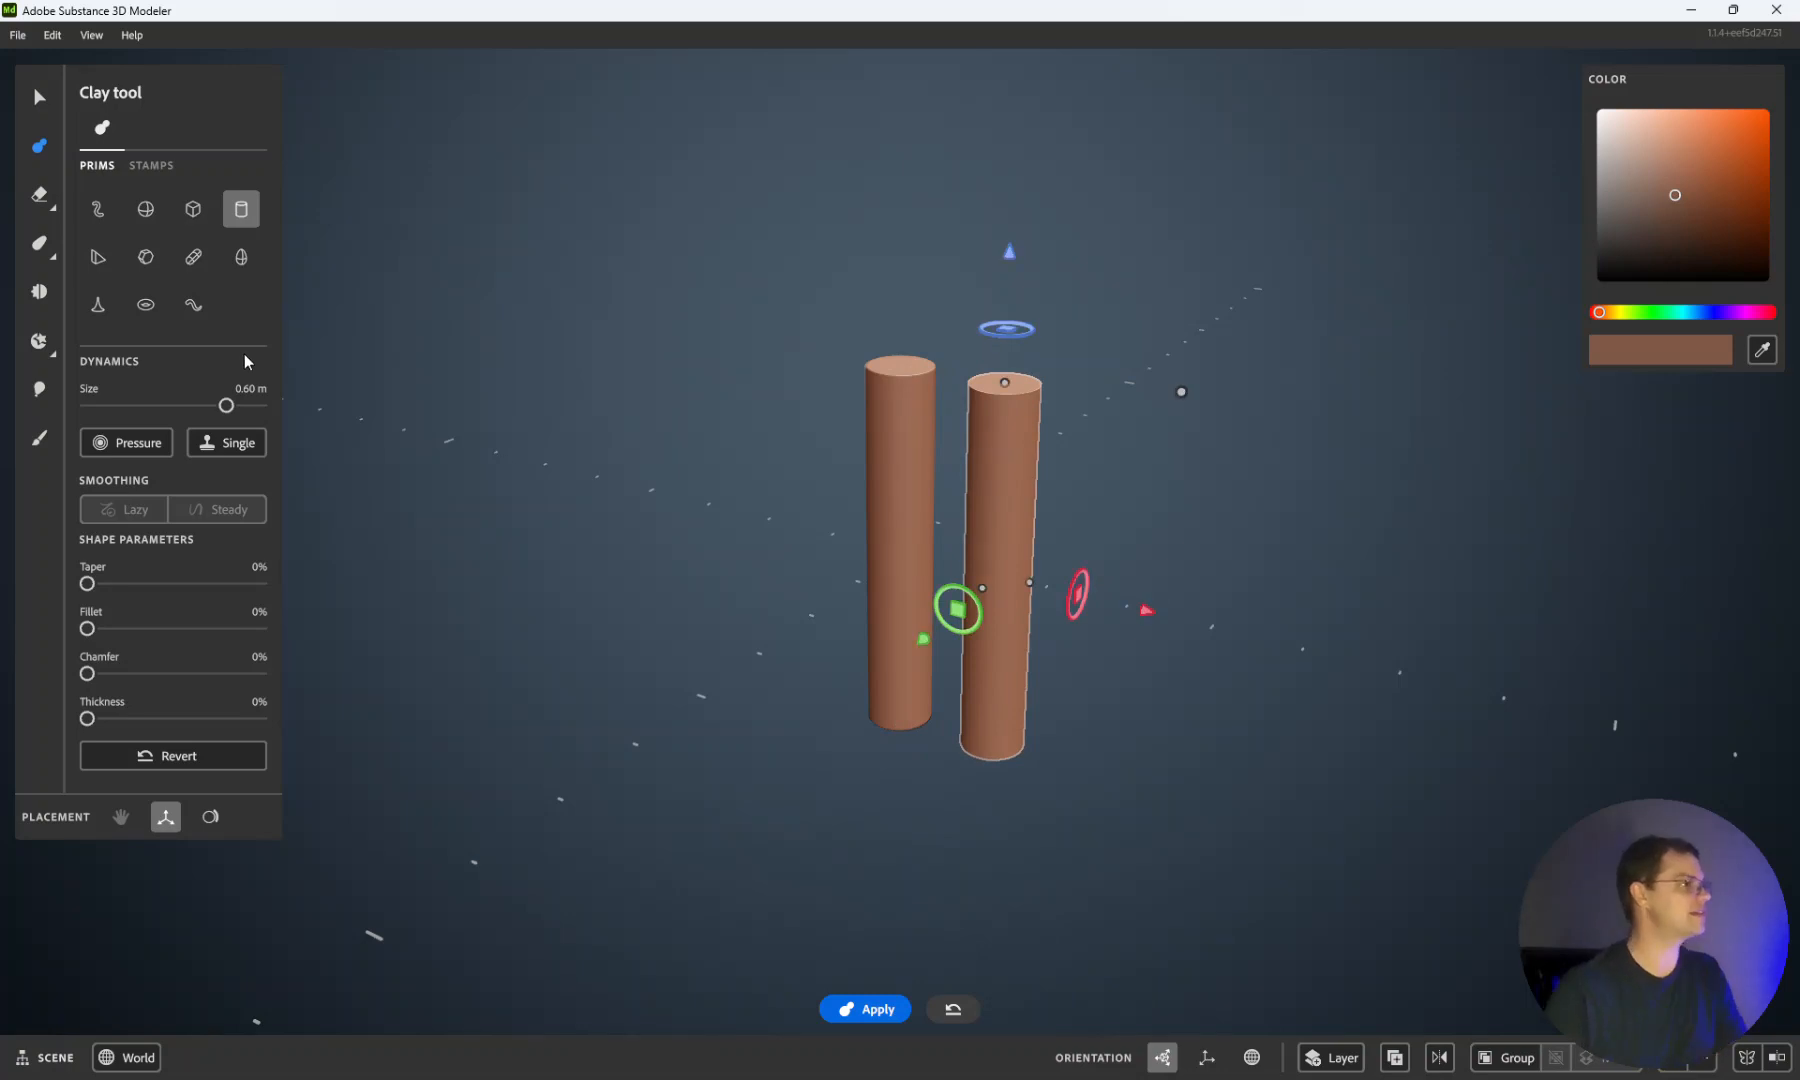
click(41, 198)
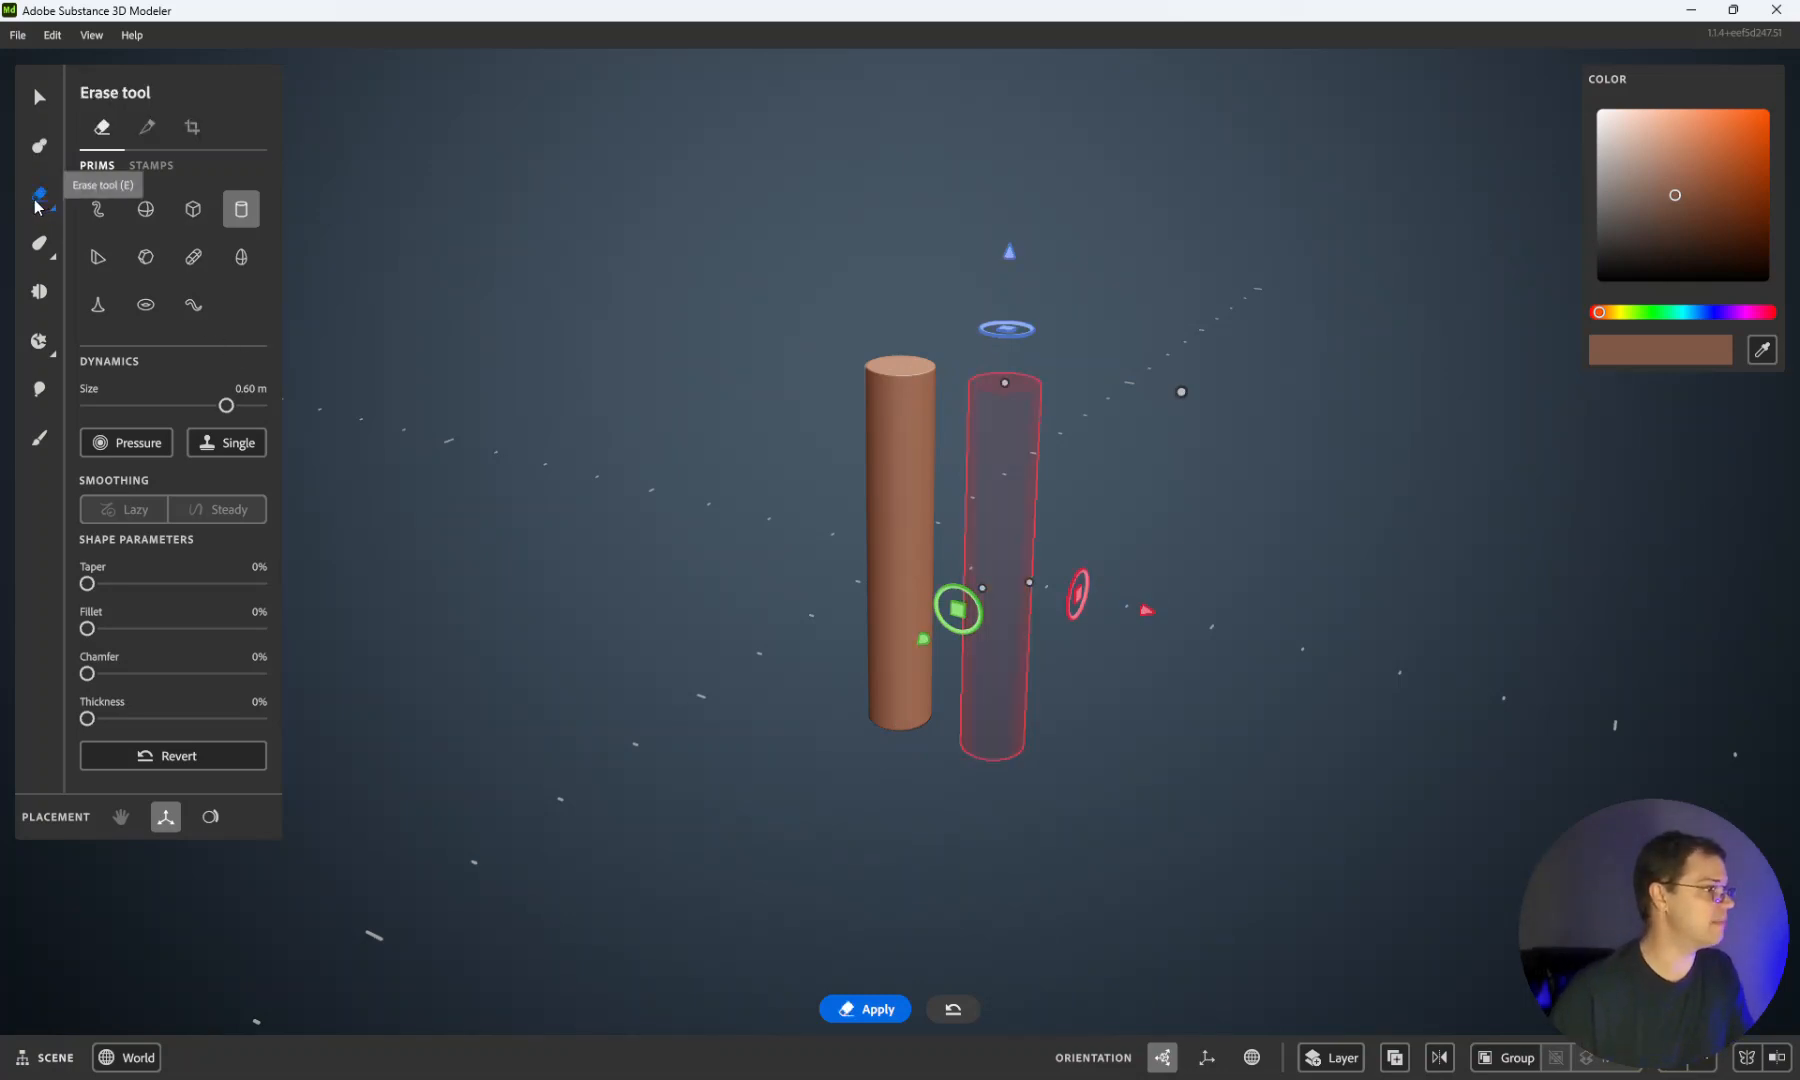
click(99, 258)
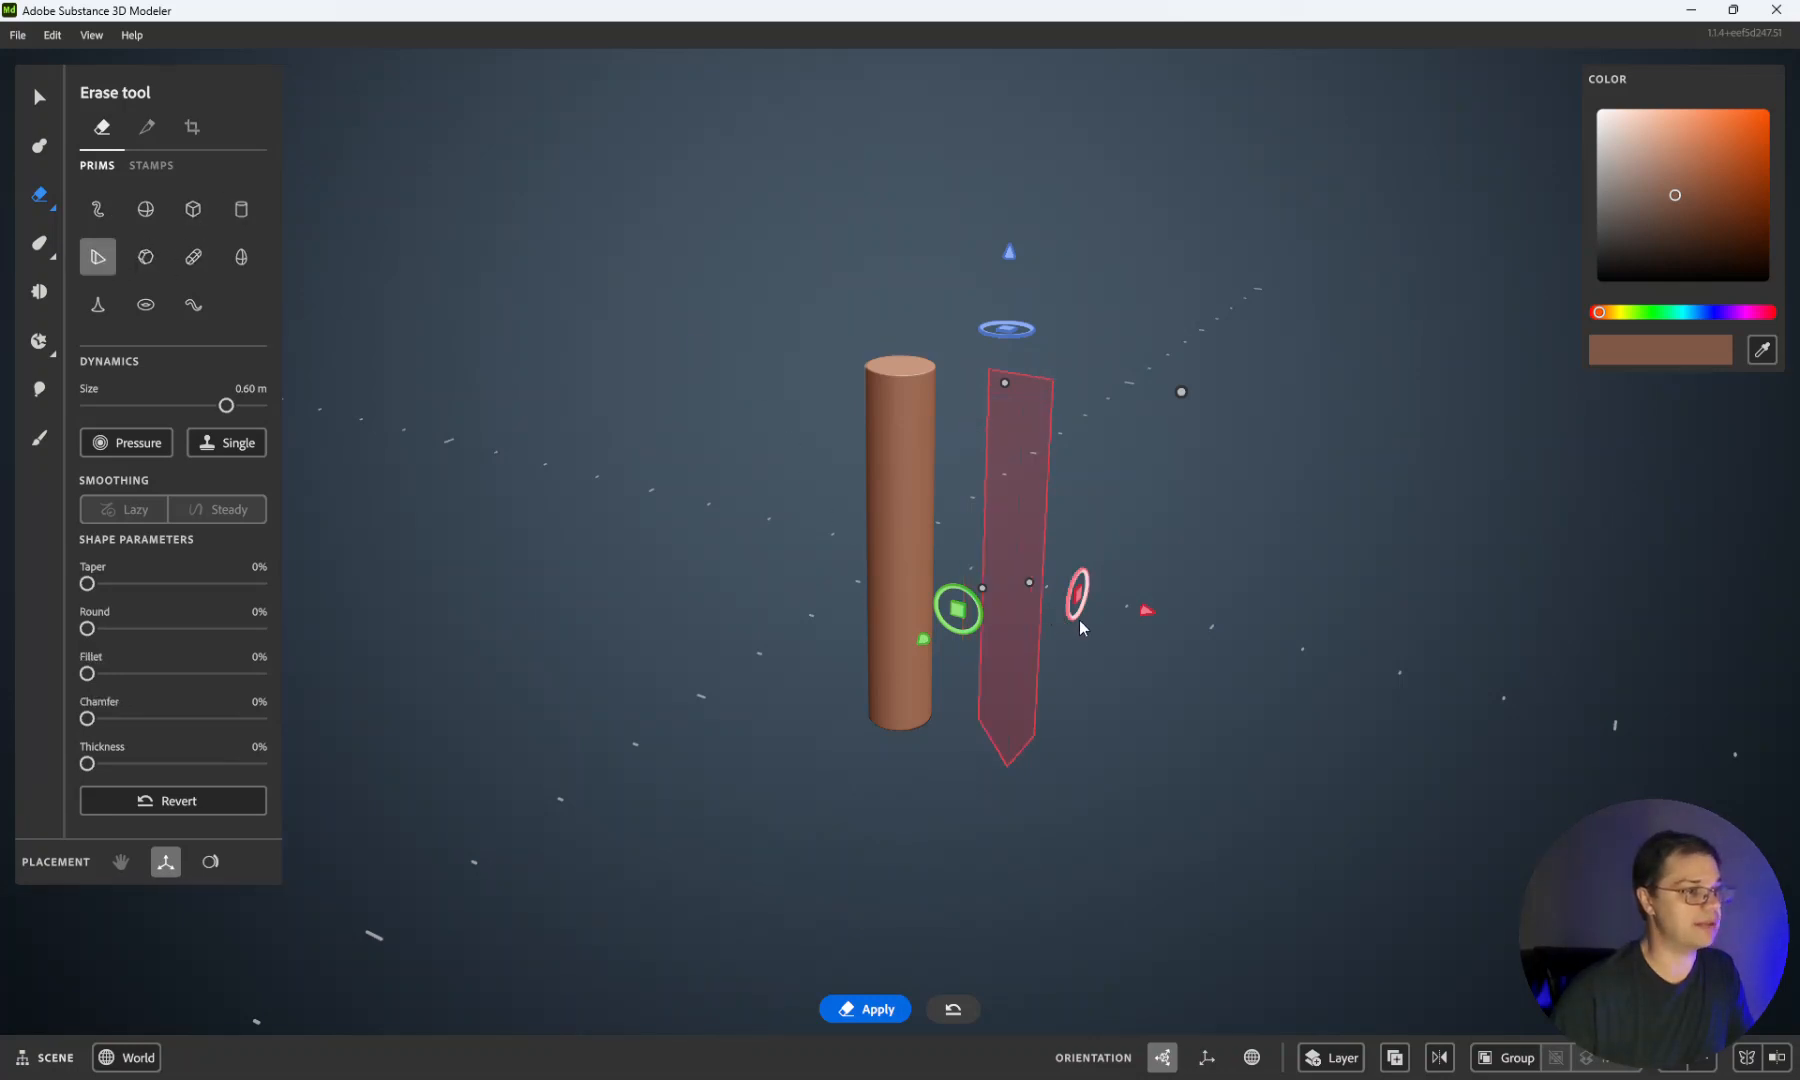
mouse_move(1036, 581)
mouse_down()
mouse_move(1010, 551)
mouse_move(948, 562)
mouse_move(1065, 565)
mouse_move(1074, 536)
mouse_move(1012, 628)
mouse_move(989, 374)
mouse_move(963, 318)
mouse_move(906, 418)
mouse_move(842, 430)
mouse_move(1055, 340)
mouse_up()
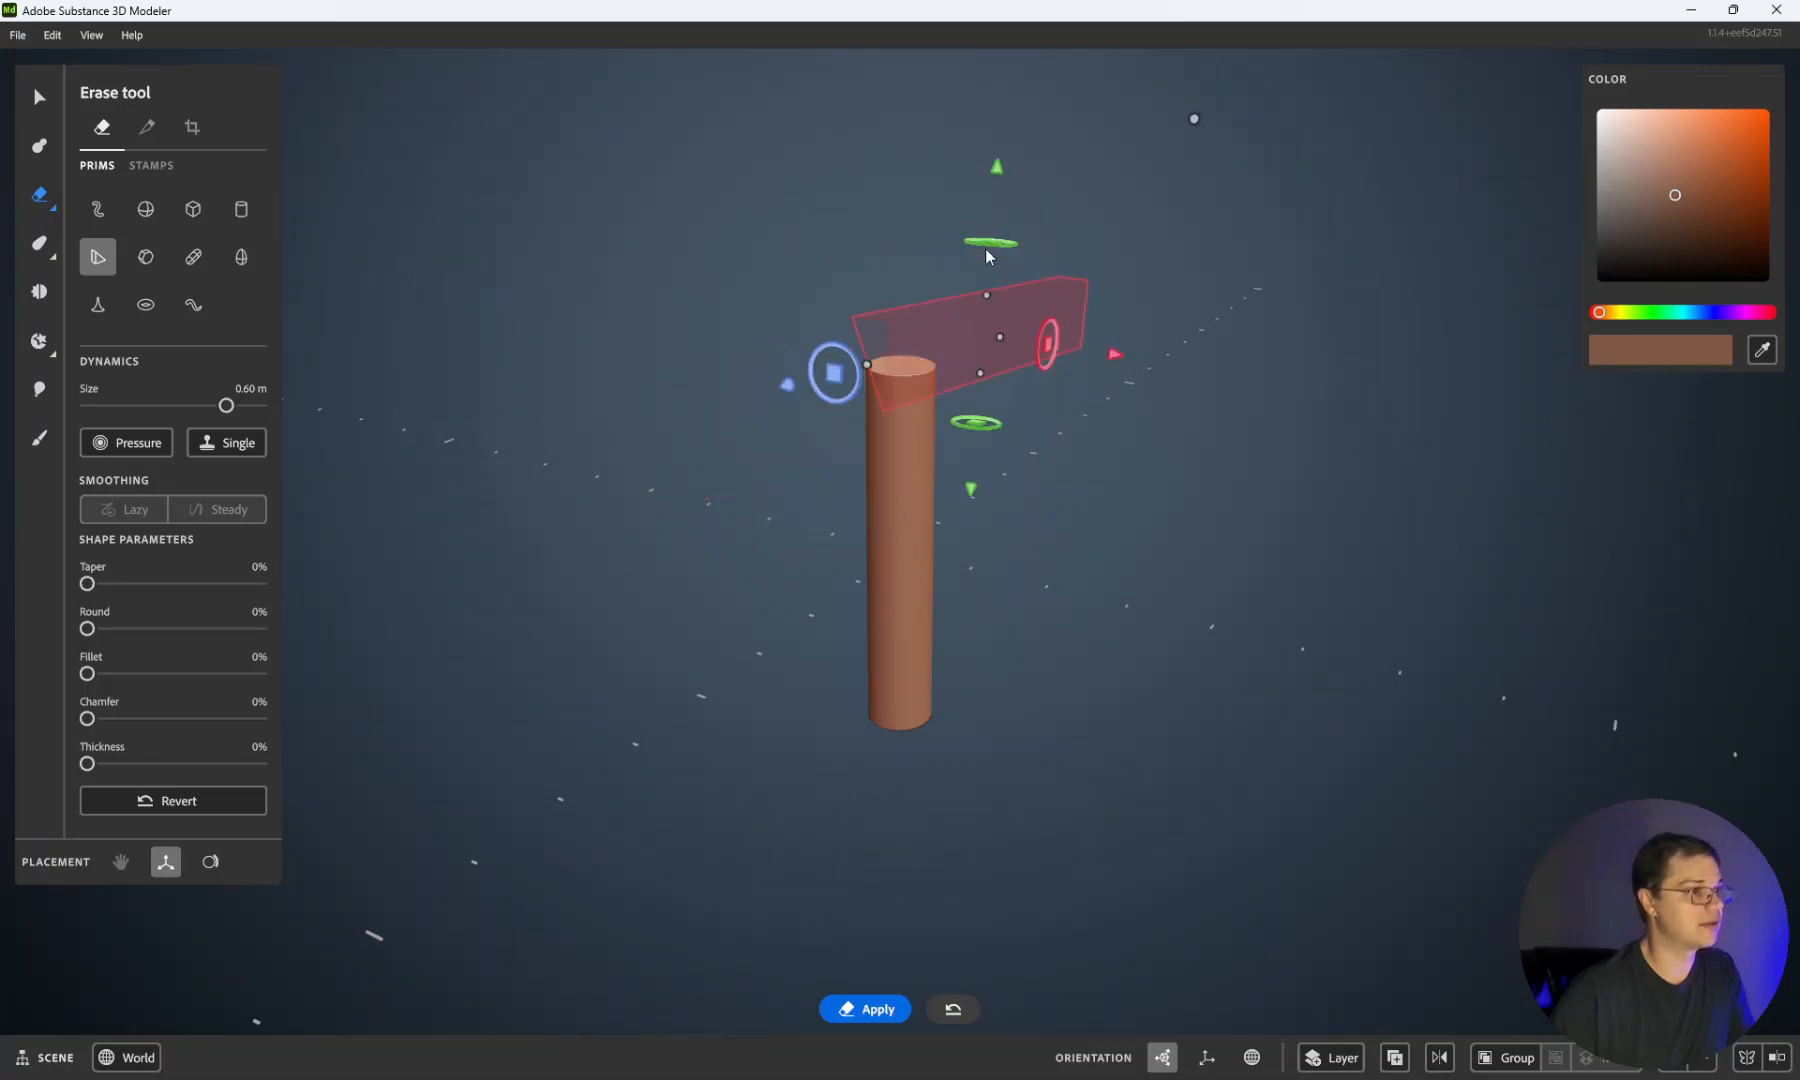
mouse_move(970, 420)
mouse_down()
mouse_move(945, 428)
mouse_move(898, 358)
mouse_up()
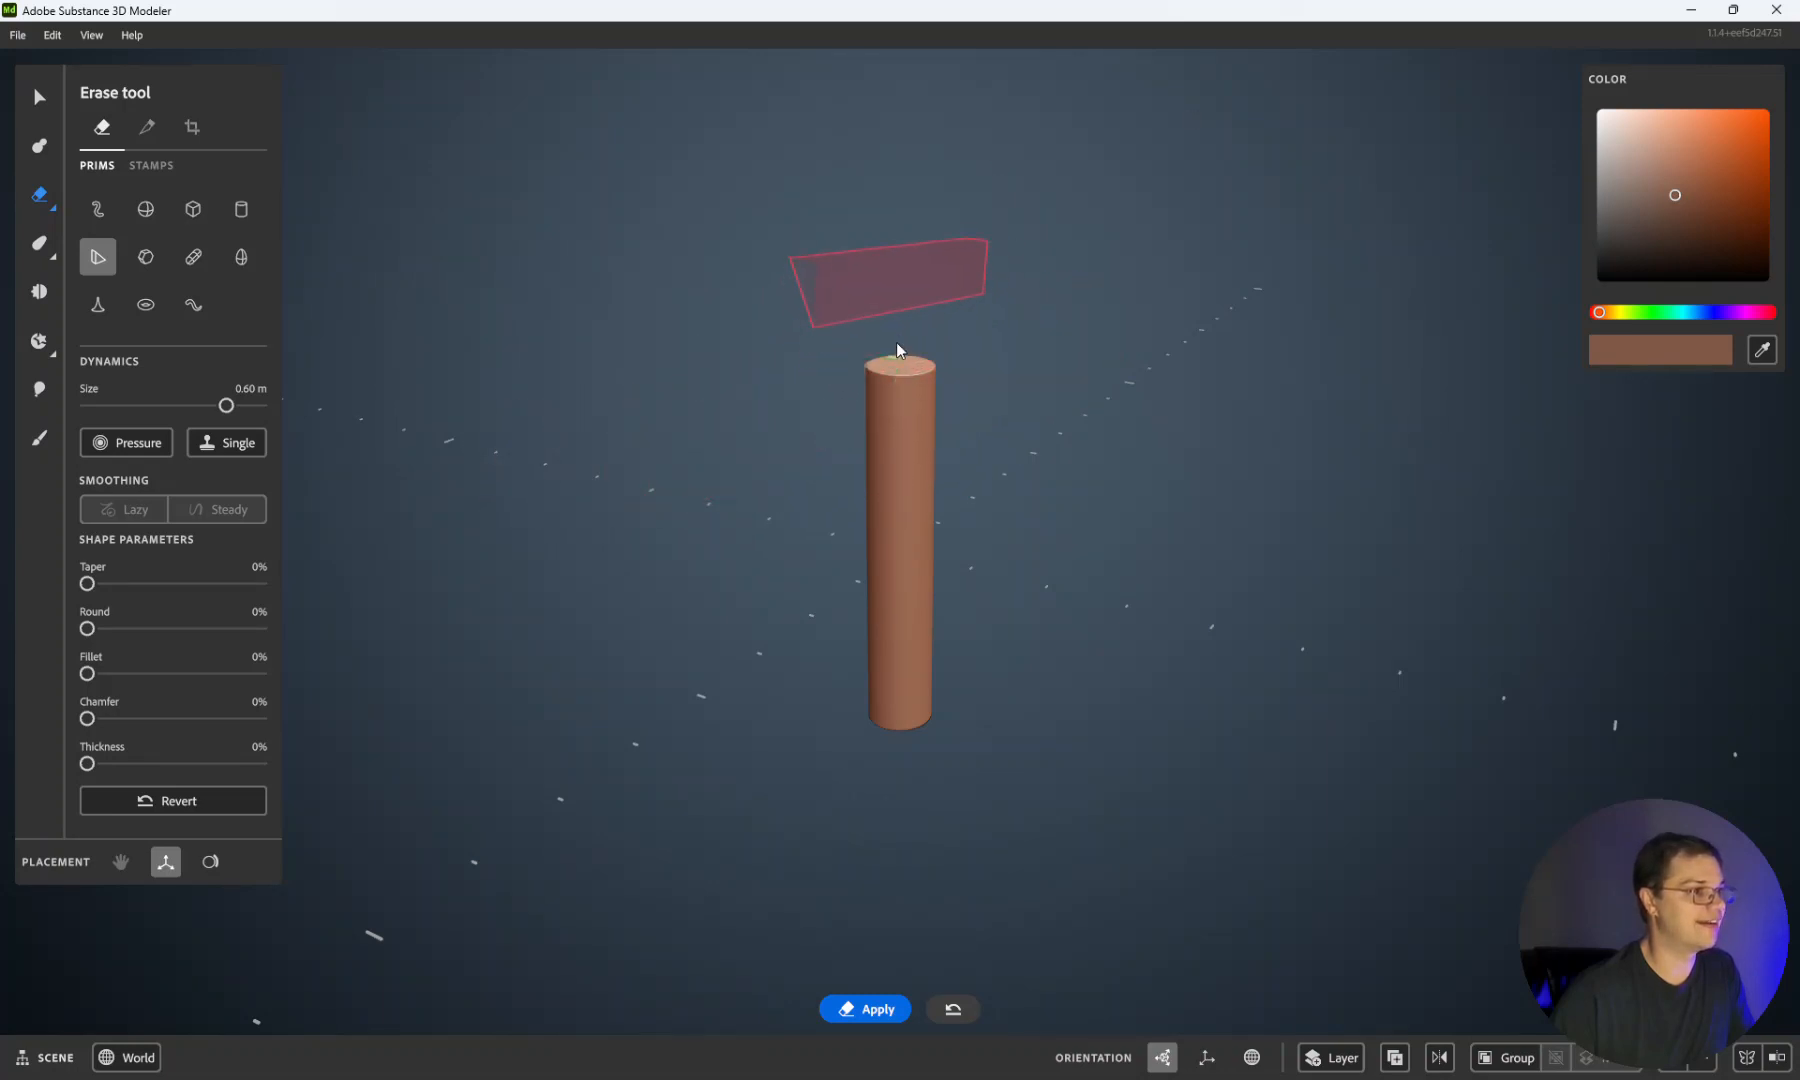
Step: Orient and centre the erasing wedge over the post so that its sharp edge points down at the top face
mouse_move(715, 450)
mouse_down()
mouse_move(514, 398)
mouse_move(735, 591)
mouse_move(780, 425)
mouse_up()
alt+right_drag(747, 429, 892, 626)
mouse_move(577, 657)
alt+mouse_down()
mouse_move(740, 730)
mouse_move(661, 550)
mouse_move(707, 585)
alt+mouse_up()
mouse_move(1024, 404)
mouse_down()
mouse_move(884, 426)
mouse_move(377, 424)
mouse_up()
mouse_move(369, 578)
alt+mouse_down()
mouse_move(460, 593)
mouse_move(394, 605)
mouse_move(385, 661)
mouse_move(490, 670)
mouse_move(460, 634)
alt+mouse_up()
mouse_move(743, 338)
mouse_down()
mouse_move(330, 450)
mouse_move(305, 620)
mouse_move(380, 480)
mouse_up()
alt+right_drag(380, 560, 363, 729)
mouse_move(363, 735)
alt+mouse_down()
mouse_move(461, 738)
mouse_move(373, 751)
mouse_move(390, 750)
alt+mouse_up()
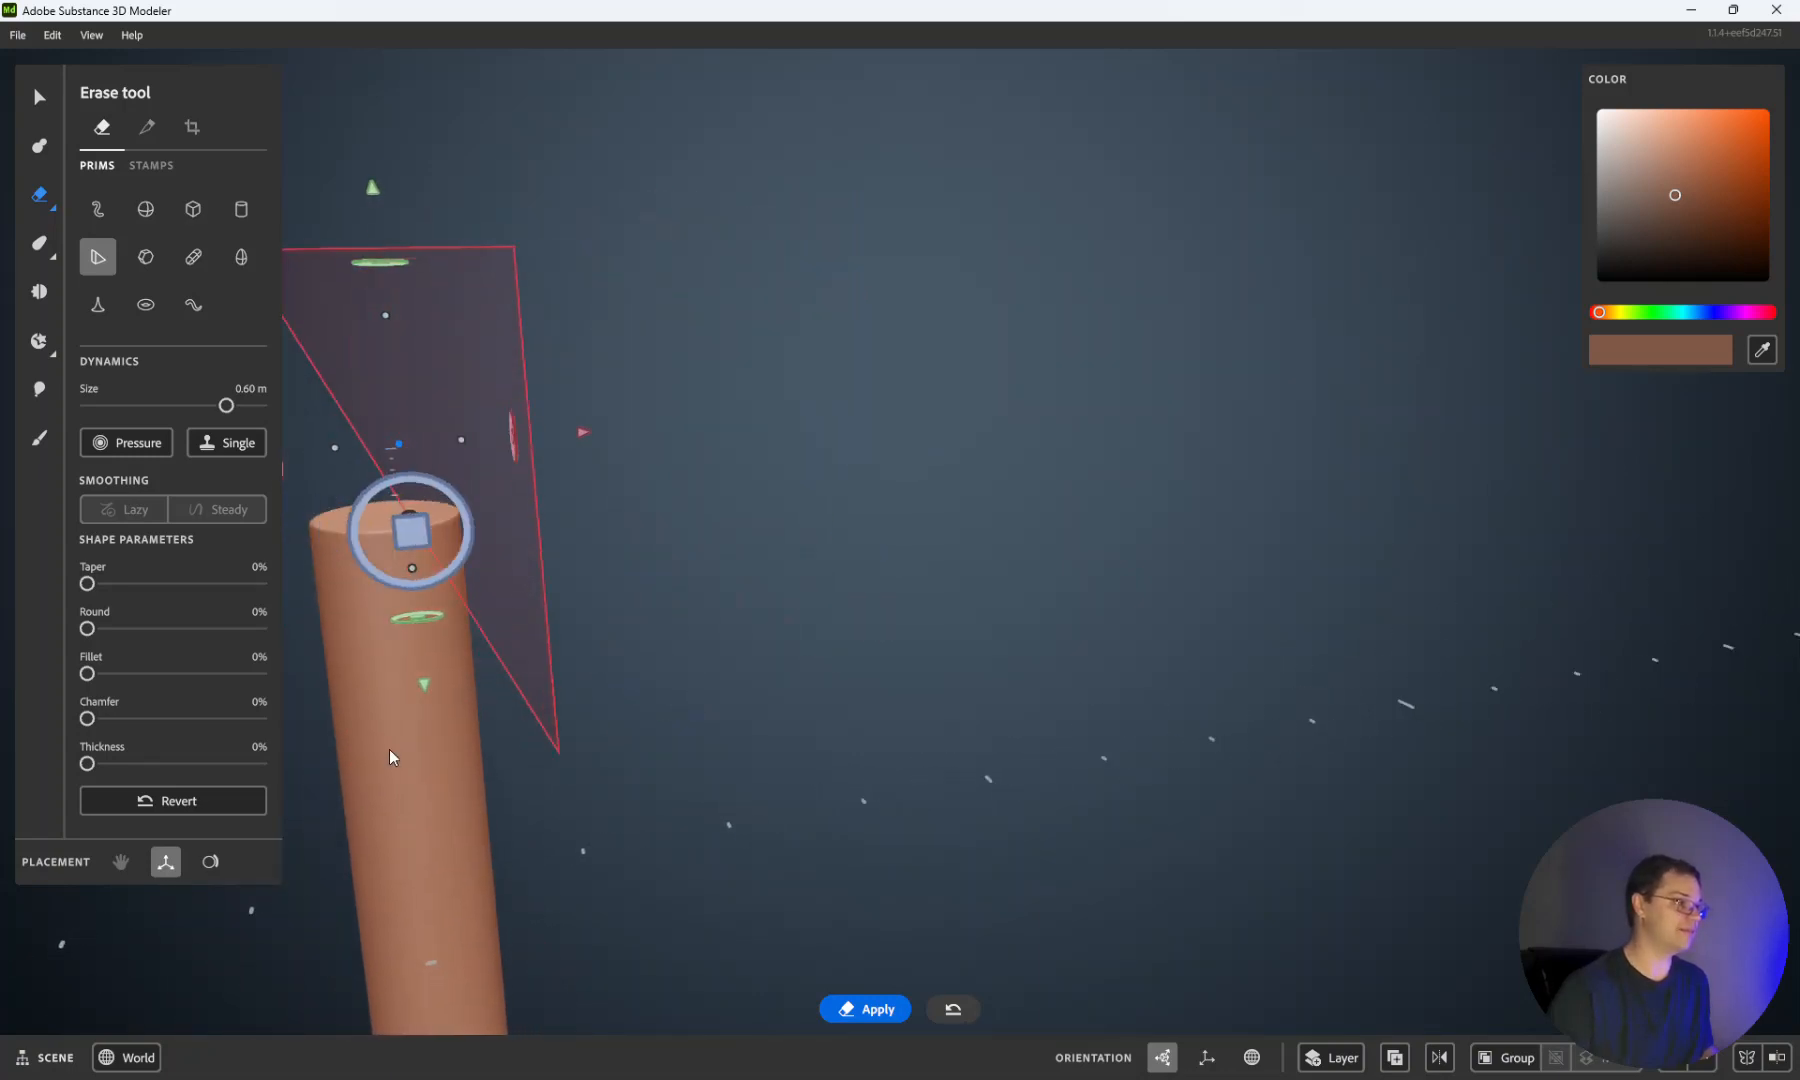
Step: Lower the wedge into the post's top and erase a V-shaped notch near one side of the rim
mouse_move(411, 532)
mouse_down()
mouse_move(285, 514)
mouse_move(303, 802)
mouse_move(340, 934)
mouse_move(453, 750)
mouse_move(354, 859)
mouse_move(518, 825)
mouse_move(592, 861)
mouse_move(904, 784)
mouse_move(542, 705)
mouse_move(474, 501)
mouse_move(446, 548)
mouse_move(433, 515)
mouse_up()
mouse_move(538, 630)
mouse_down()
mouse_move(941, 989)
mouse_move(998, 985)
mouse_up()
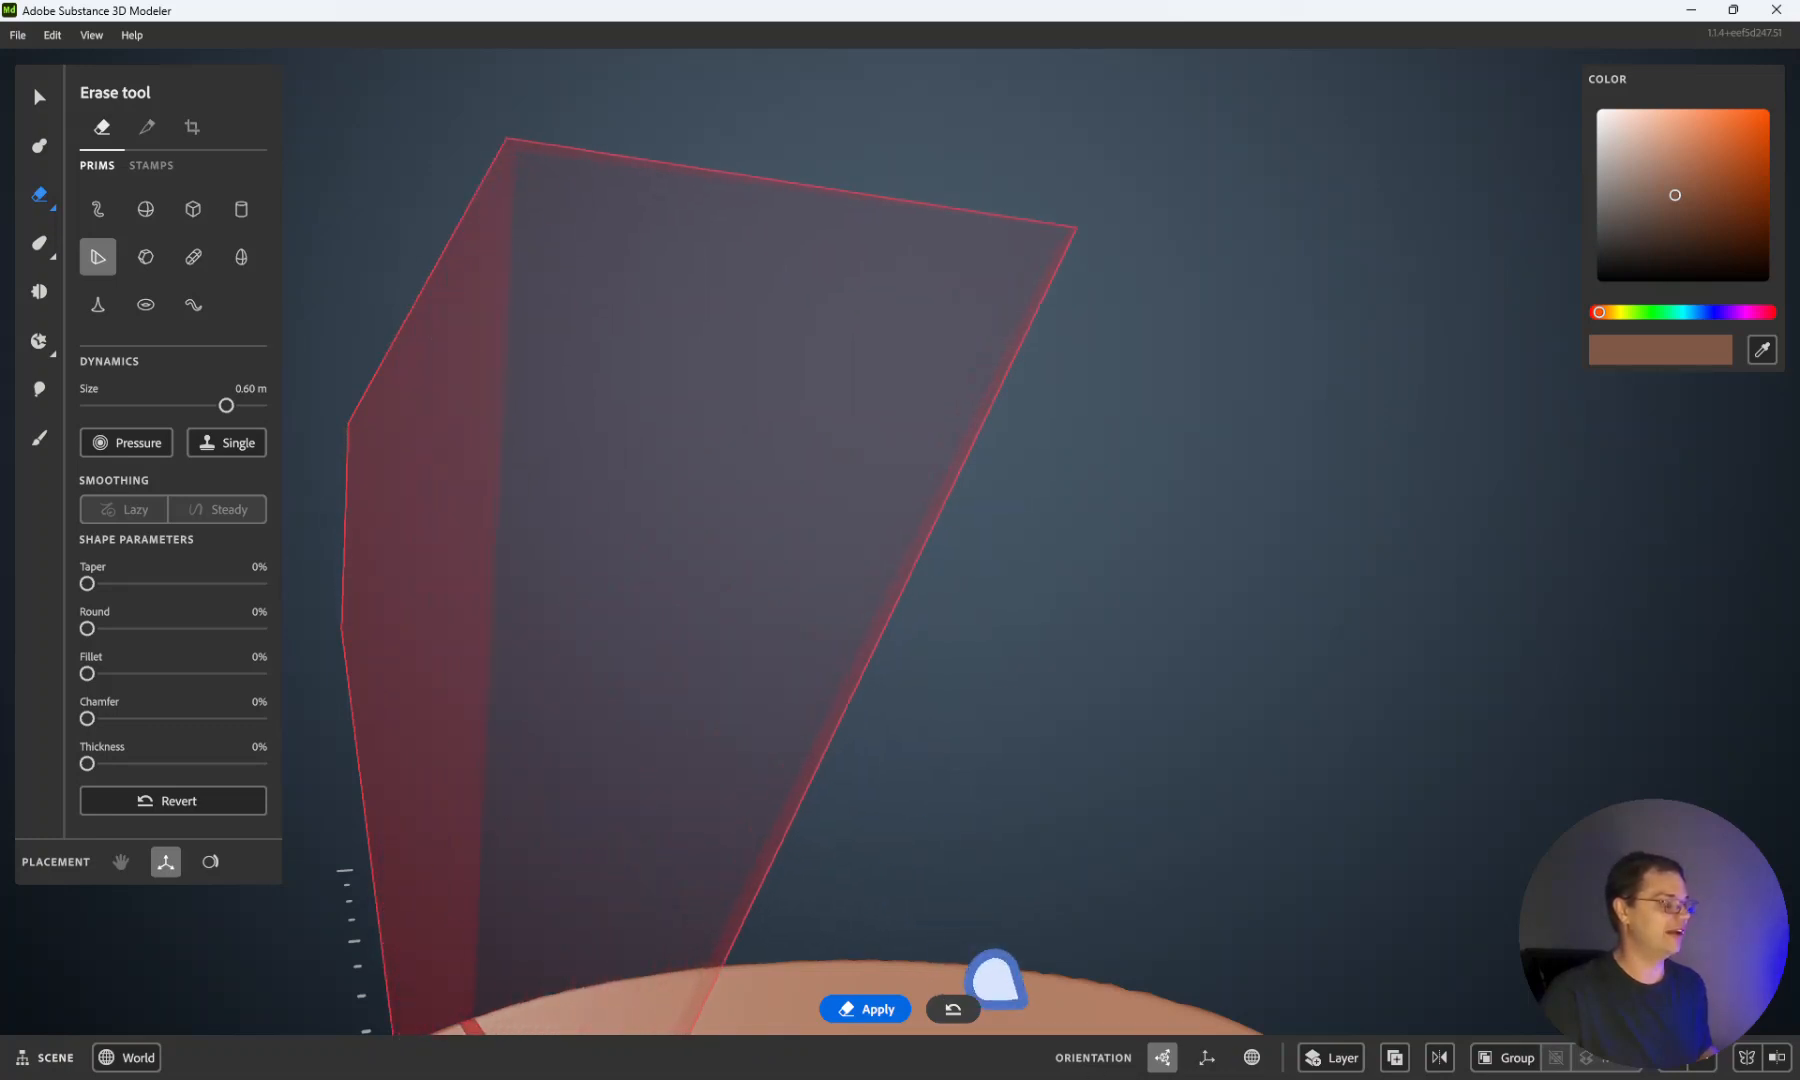
scroll(1108, 792, down, 5)
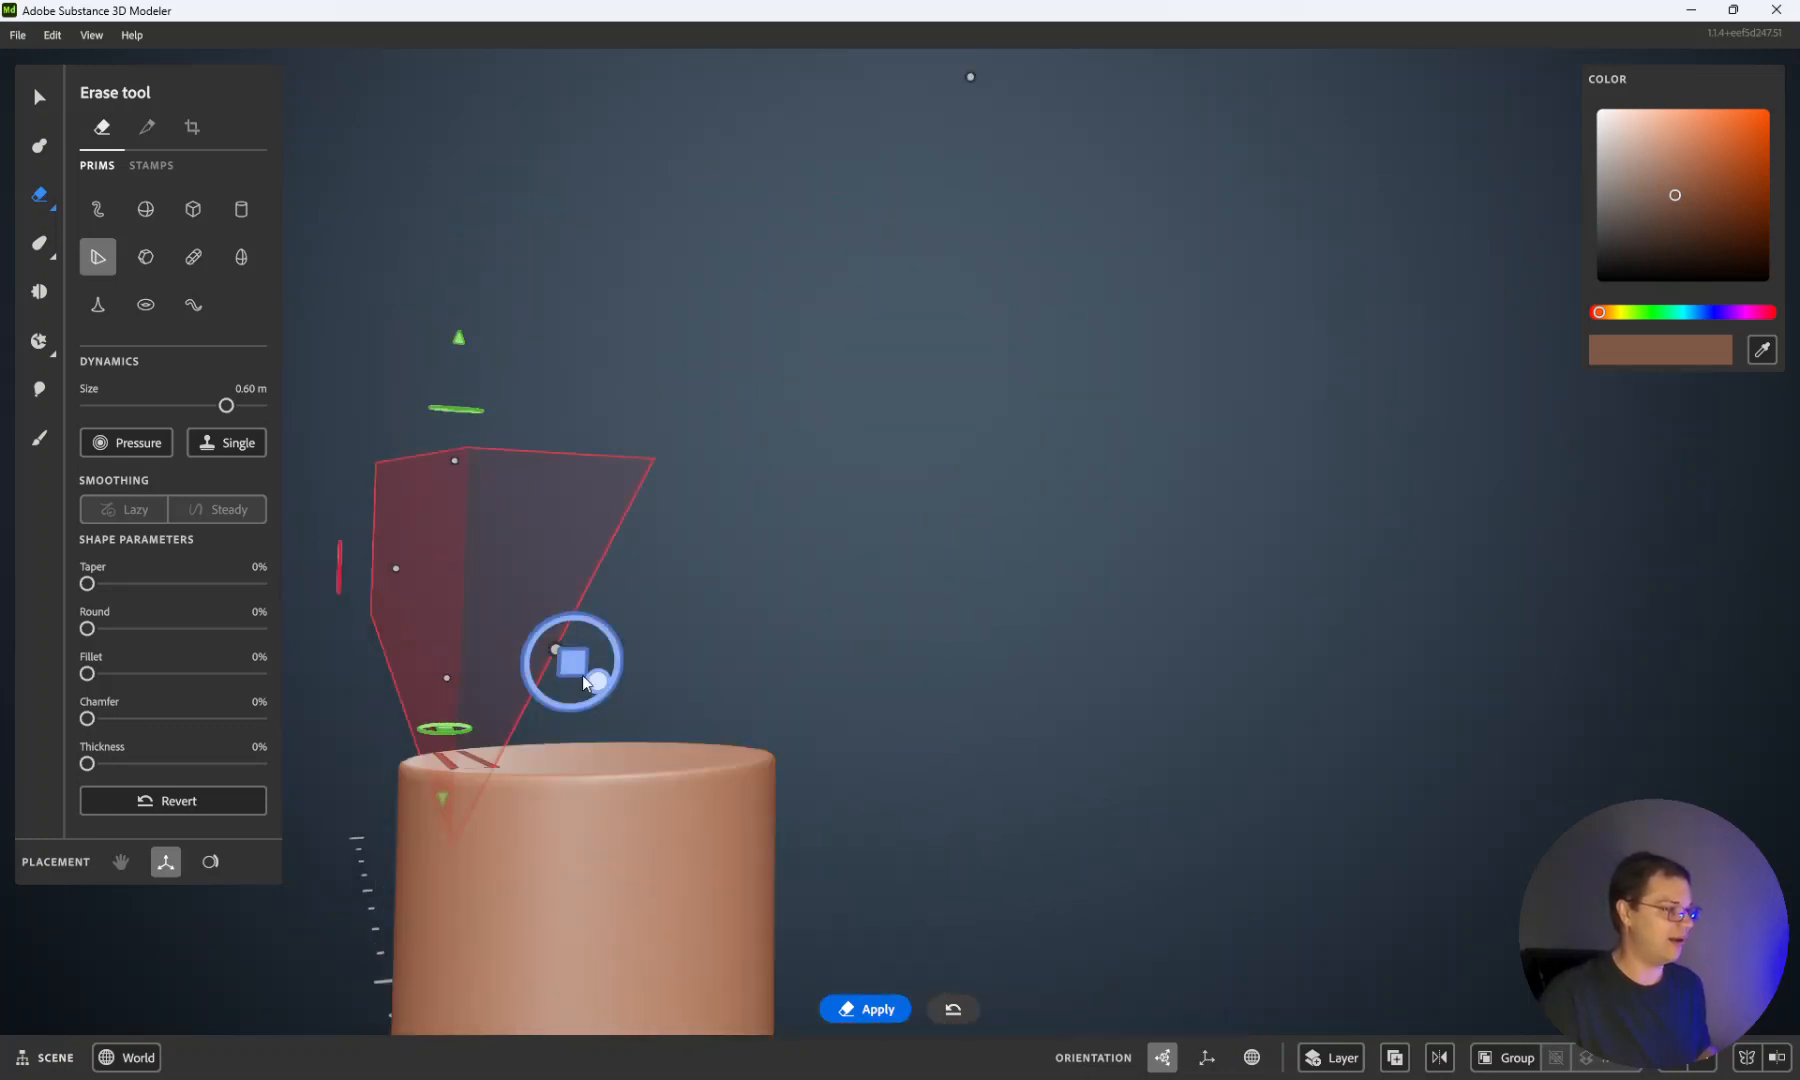
drag(583, 670, 636, 771)
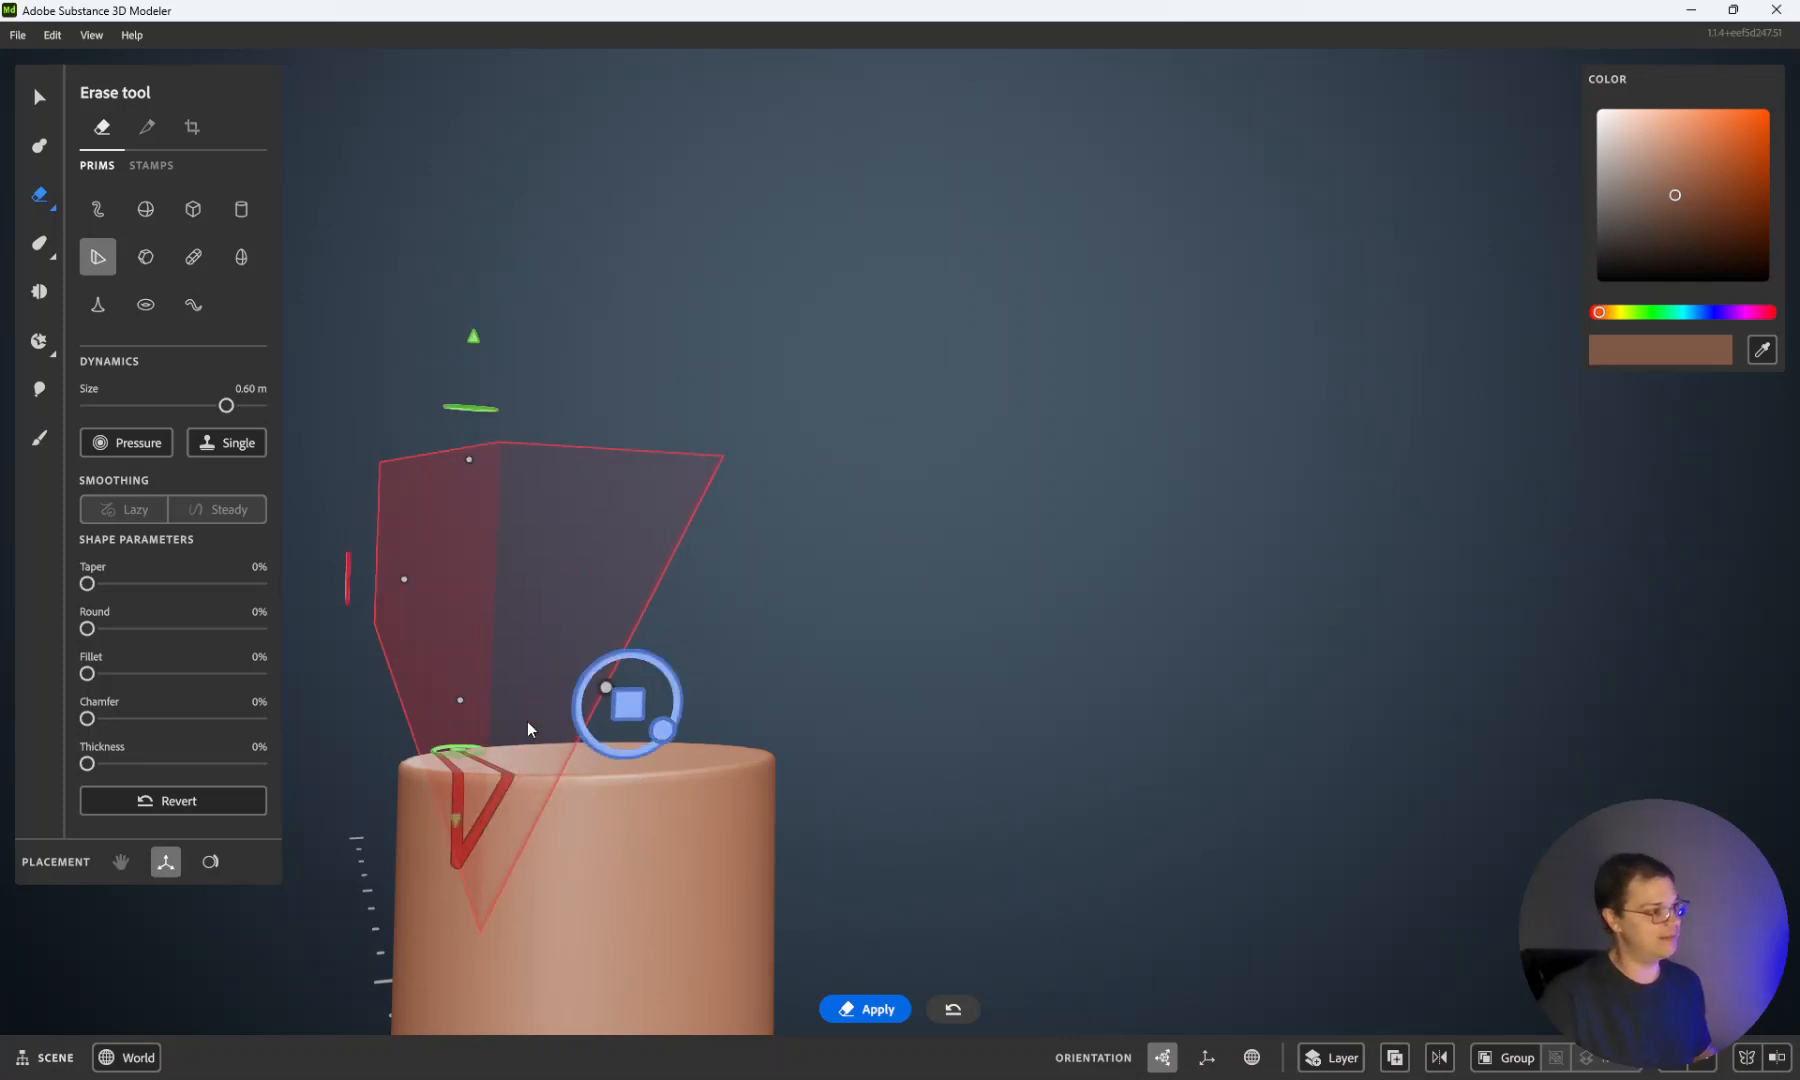
mouse_move(626, 704)
mouse_down()
mouse_move(842, 705)
mouse_move(898, 737)
mouse_up()
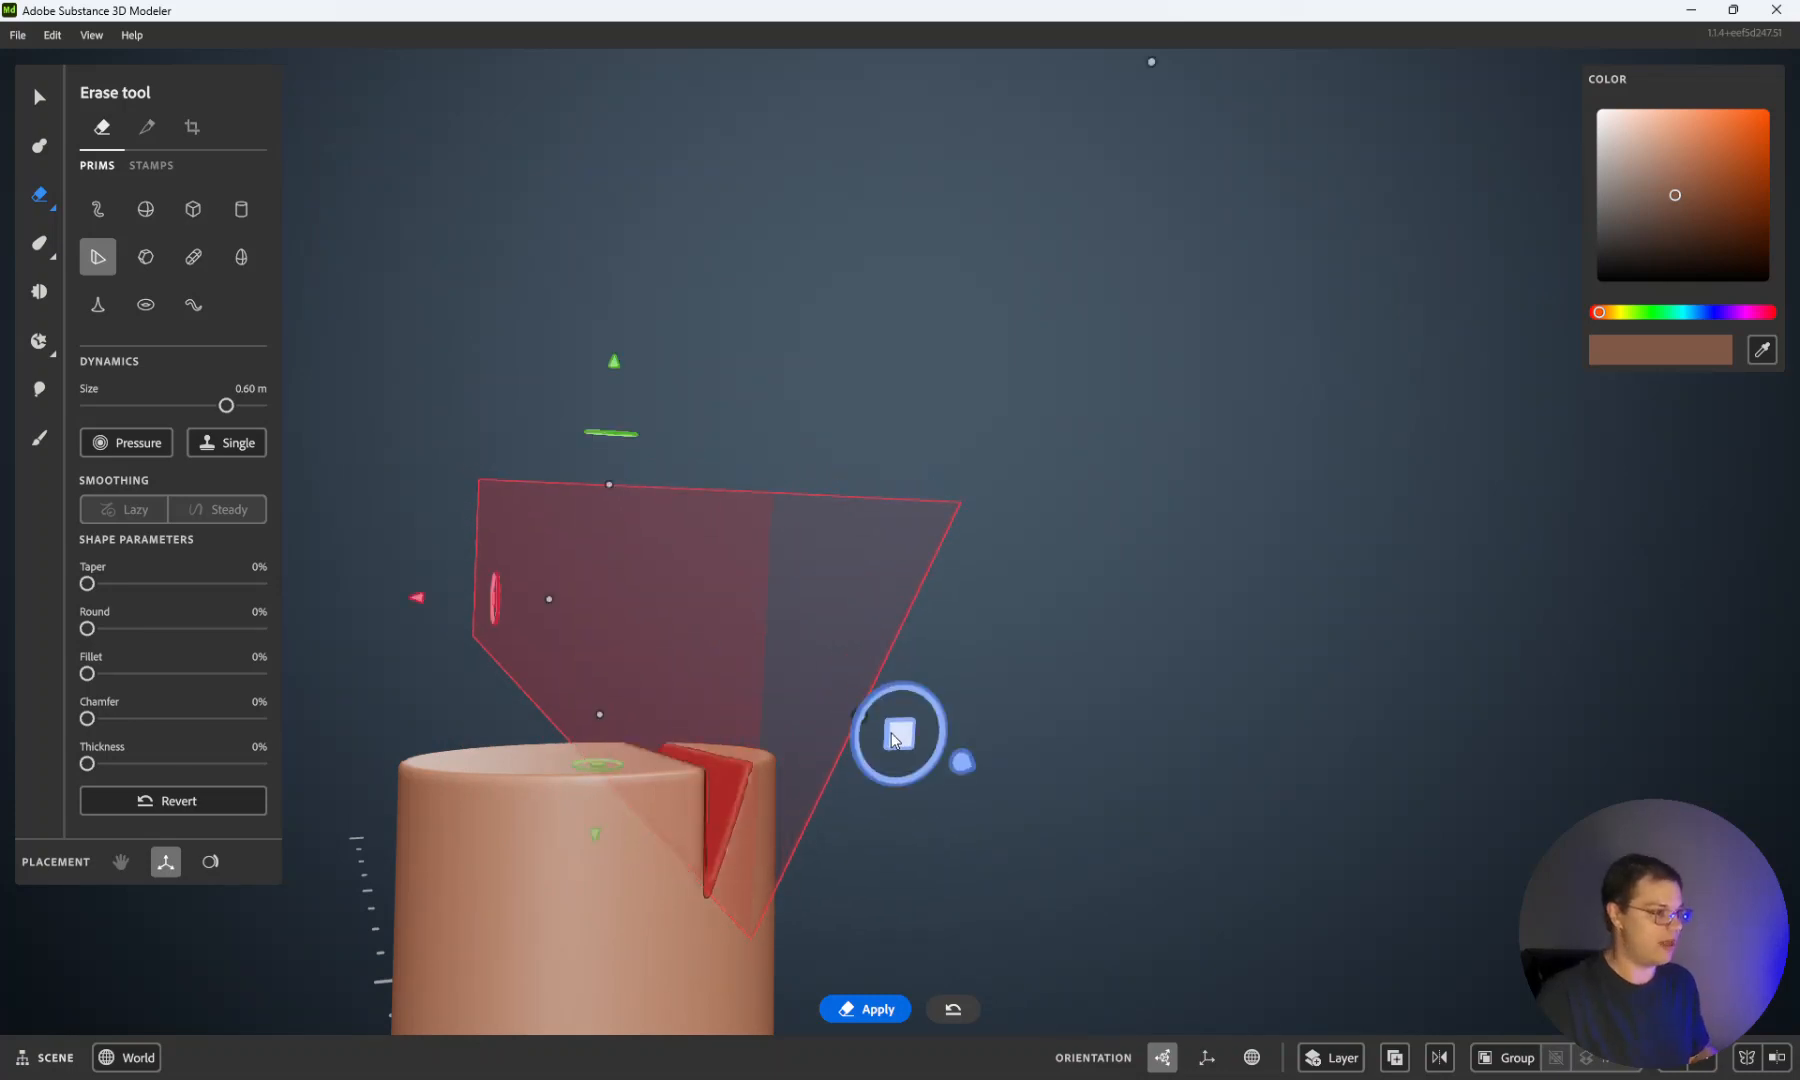
Step: Turn the erasing wedge crosswise to the first notch and sink its edge into the post's top
drag(895, 738, 664, 693)
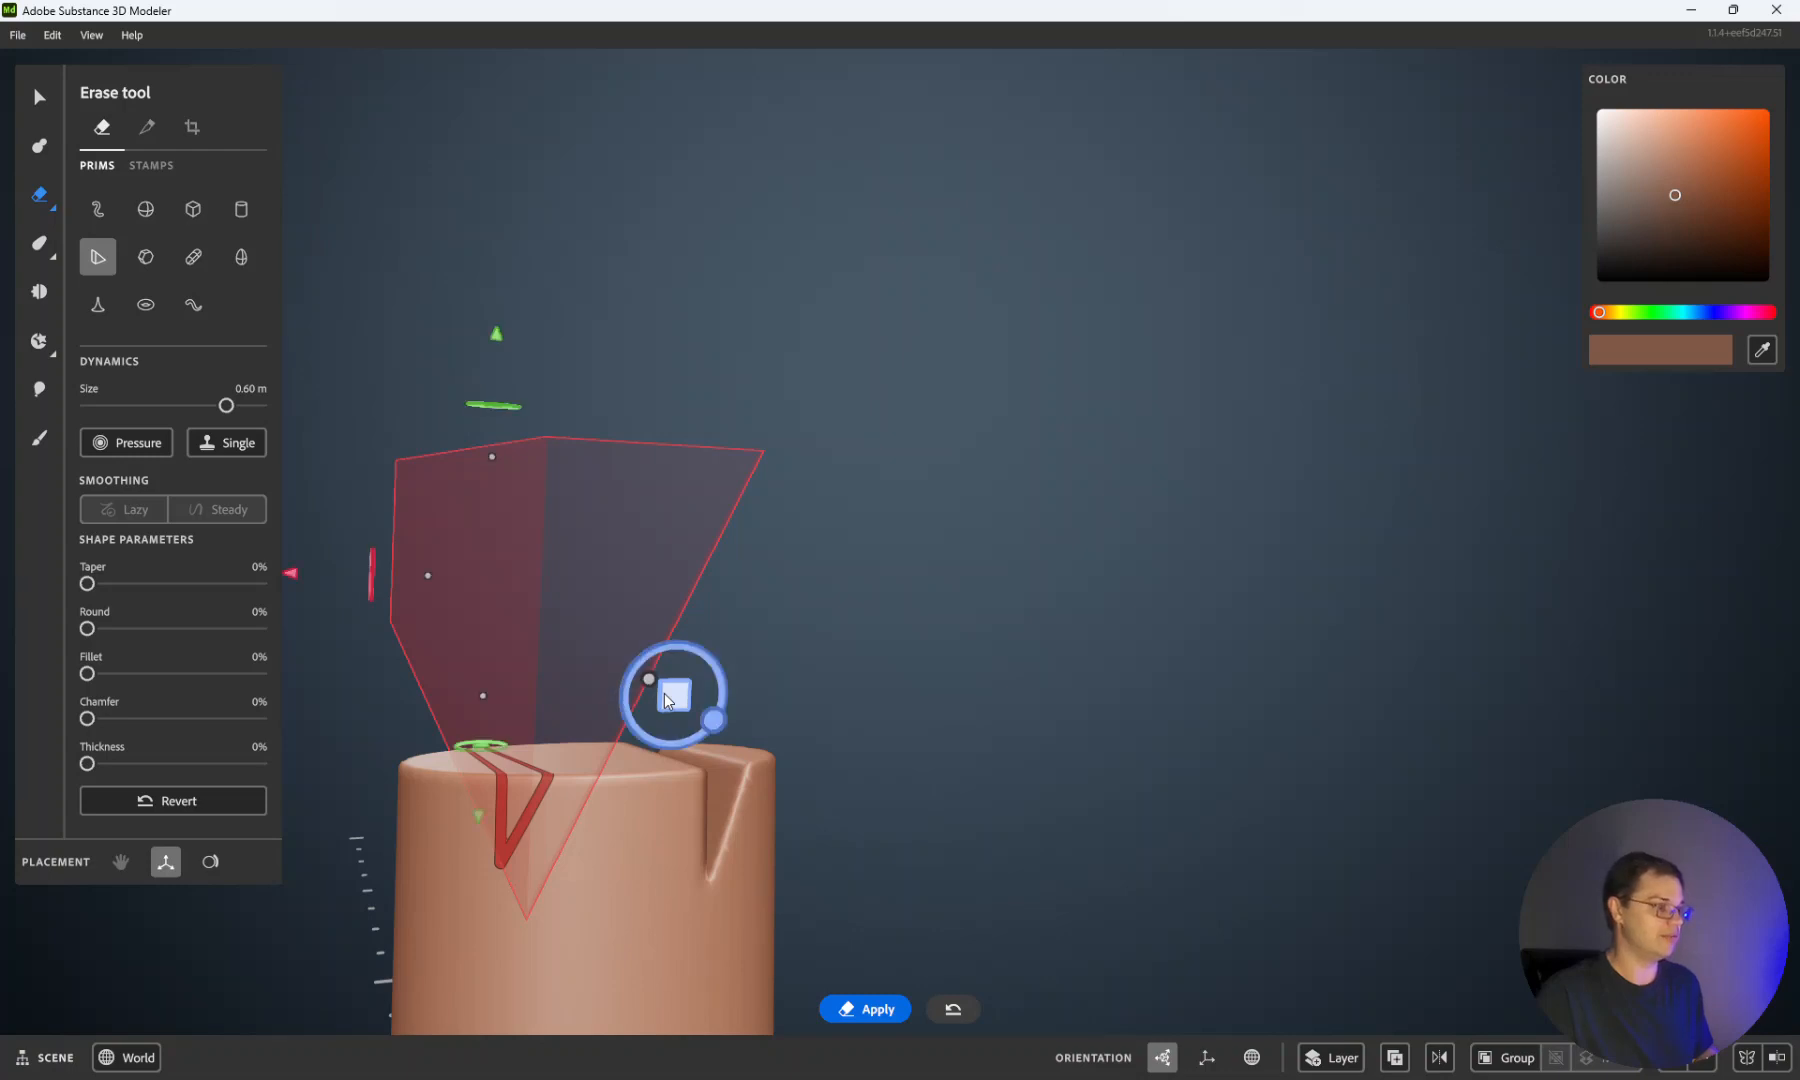
scroll(830, 631, down, 2)
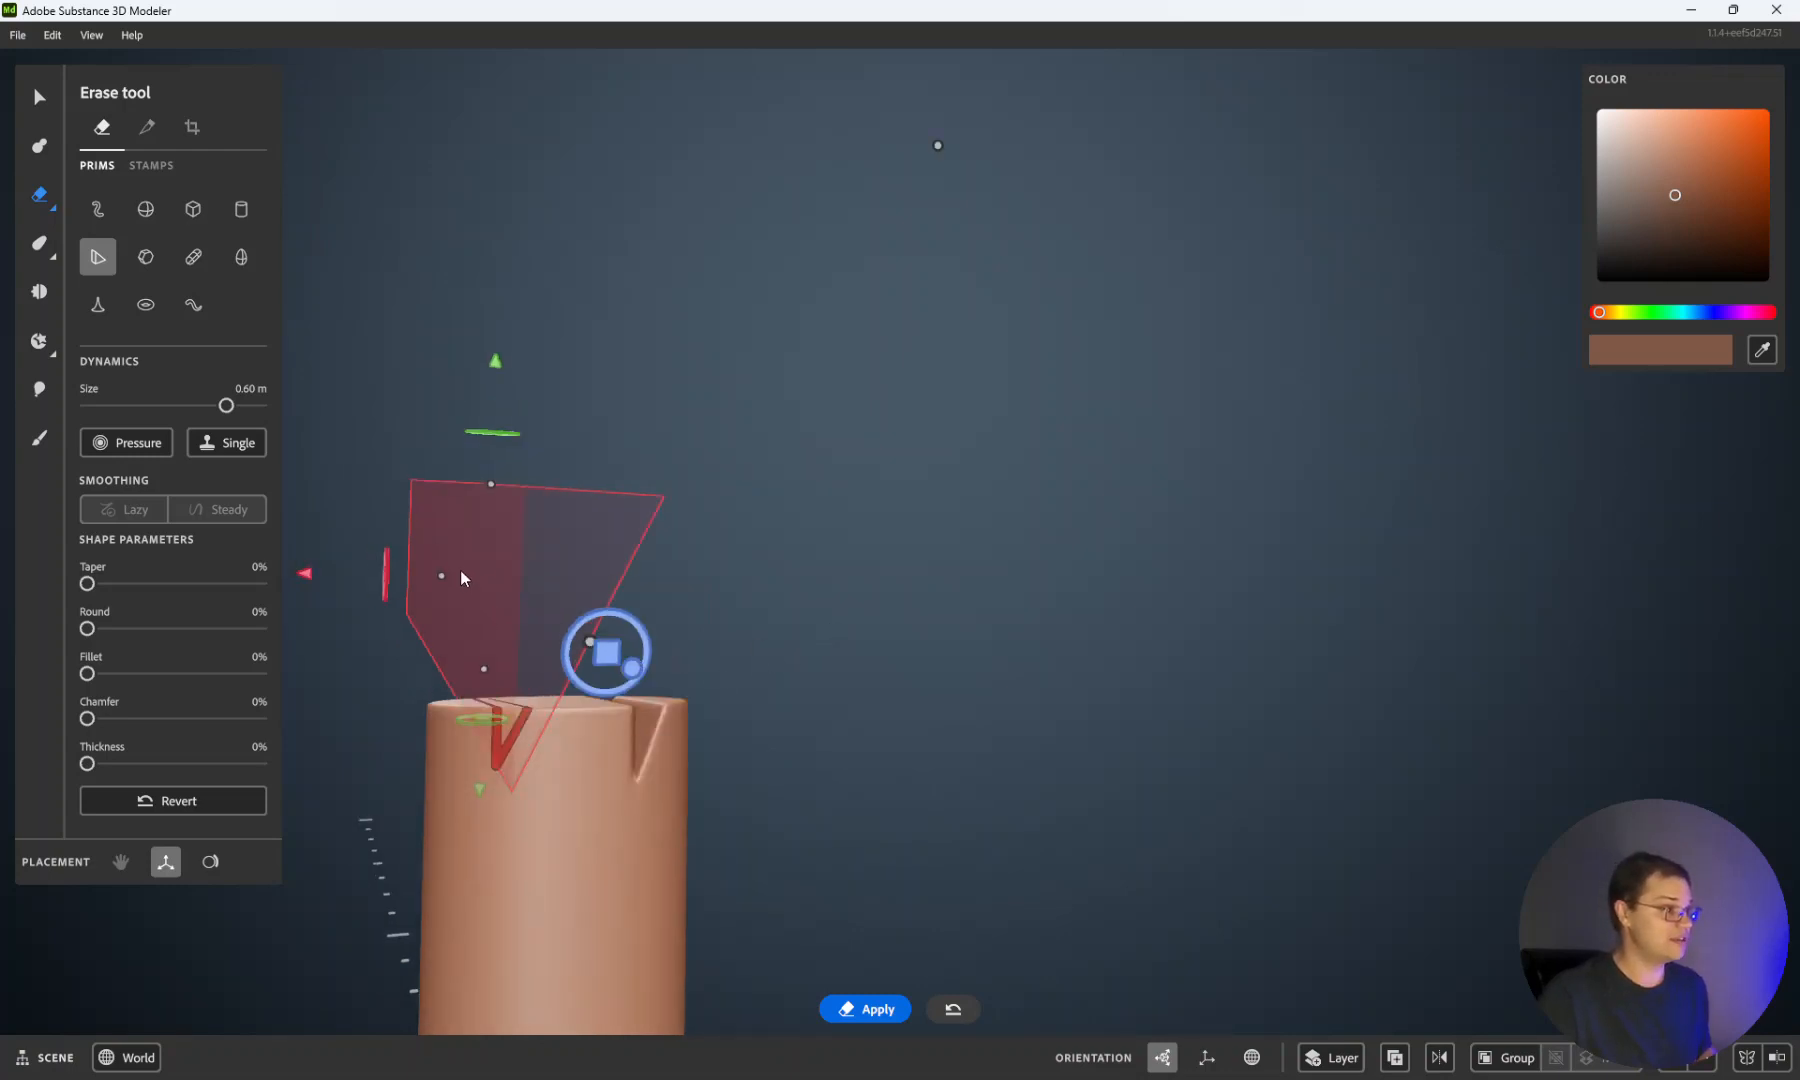
mouse_move(492, 432)
mouse_down()
mouse_move(615, 425)
mouse_move(544, 425)
mouse_move(508, 456)
mouse_move(527, 453)
mouse_move(365, 488)
mouse_up()
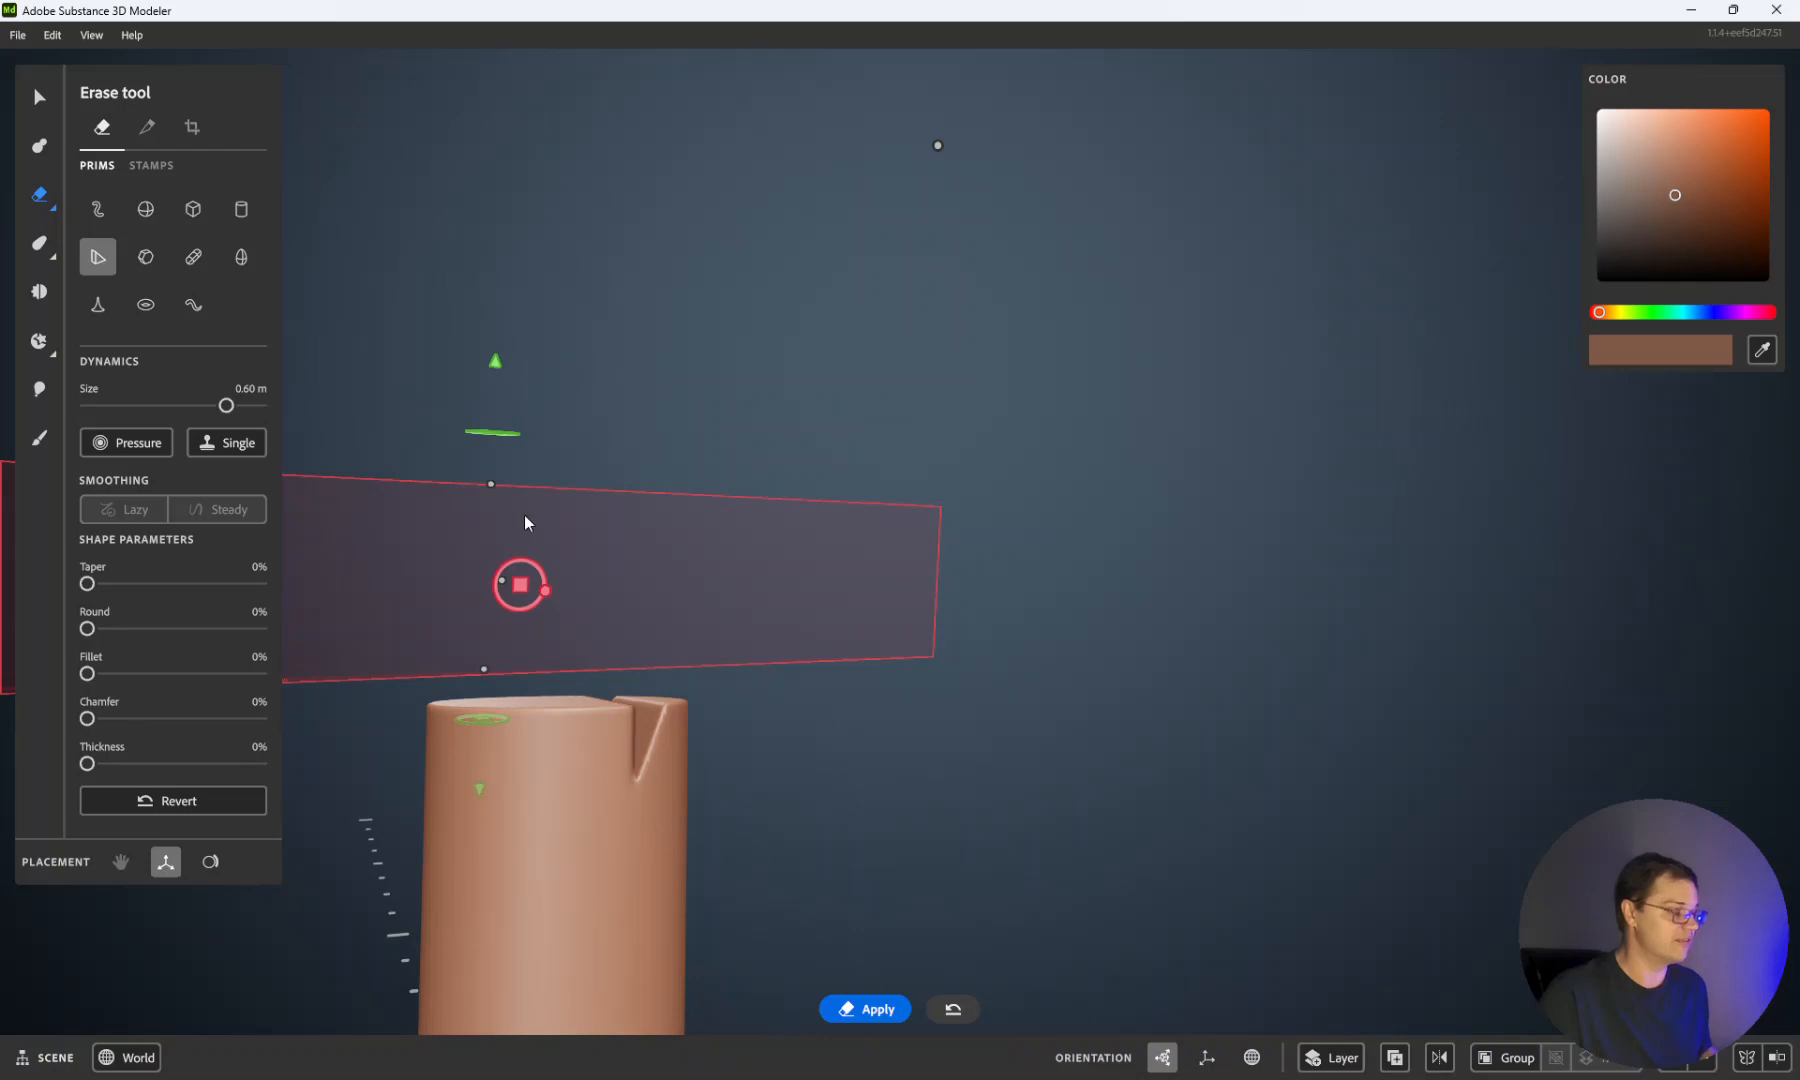
scroll(548, 532, down, 4)
scroll(525, 608, up, 5)
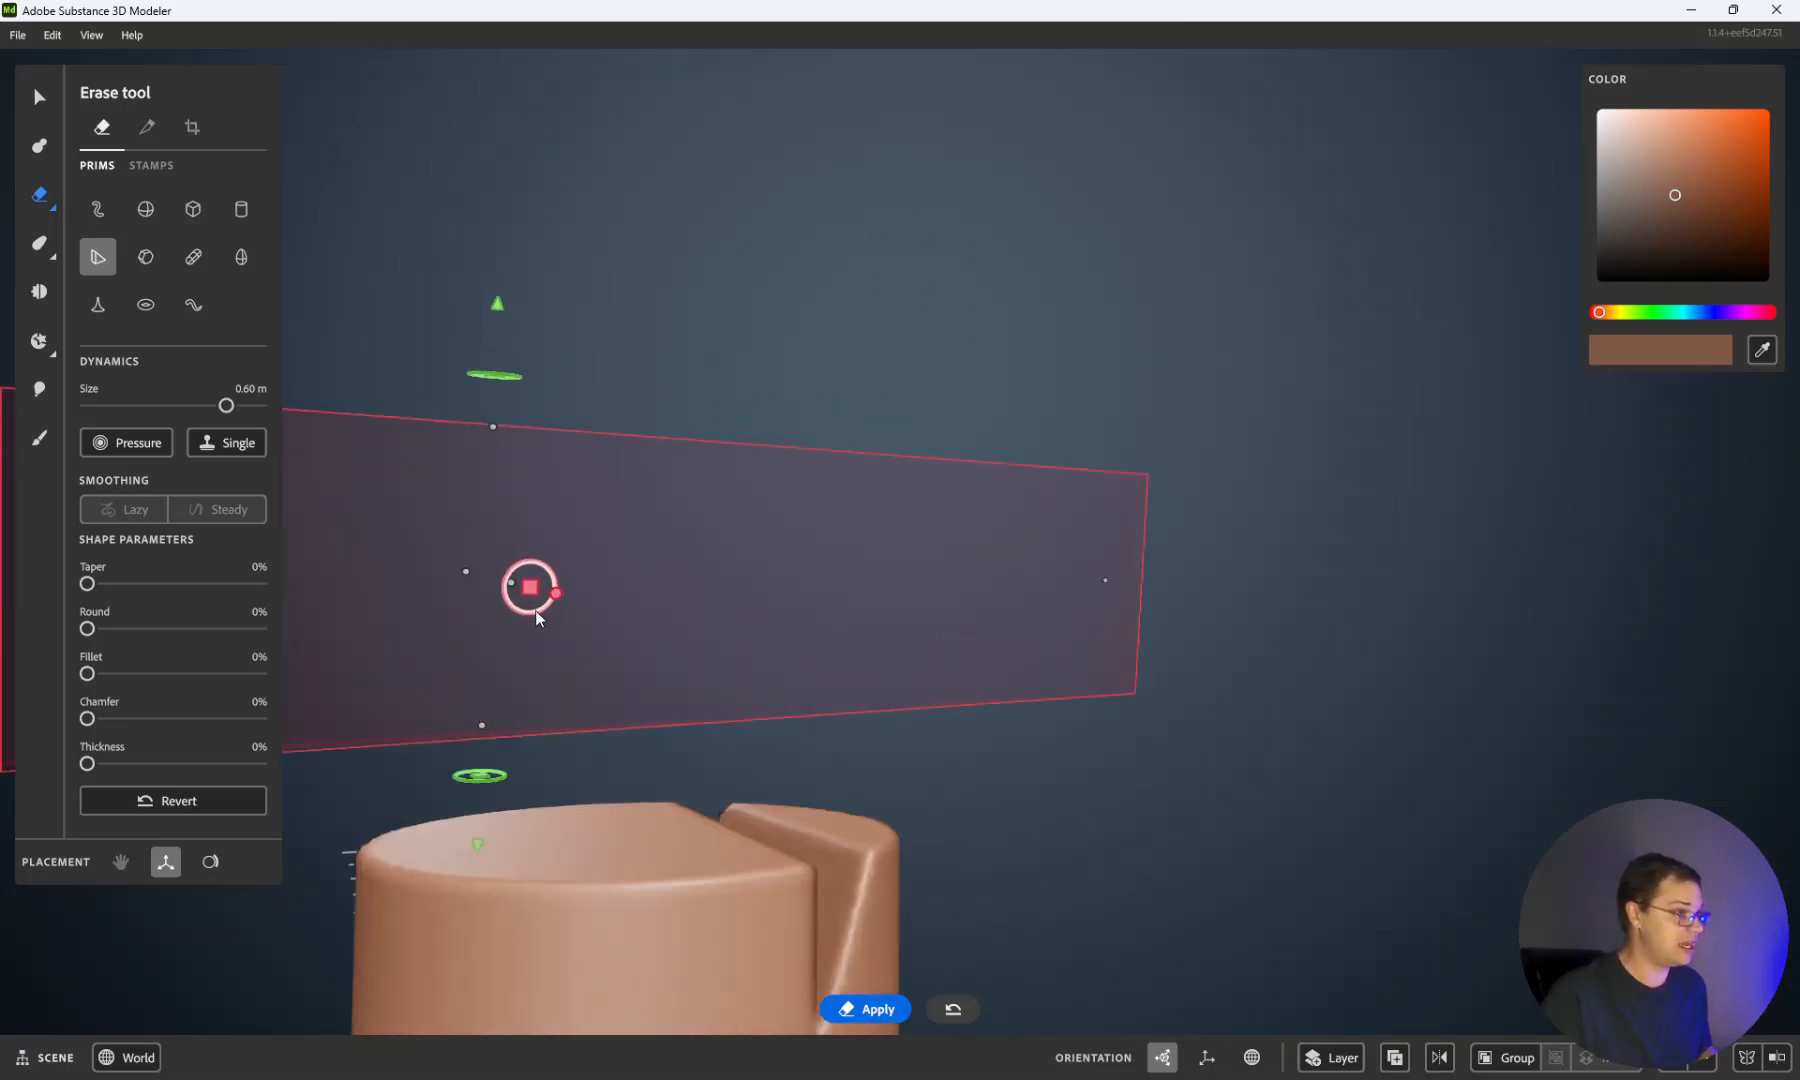
mouse_move(480, 775)
mouse_down()
mouse_move(509, 1011)
mouse_move(520, 880)
mouse_move(529, 944)
mouse_up()
scroll(490, 797, down, 4)
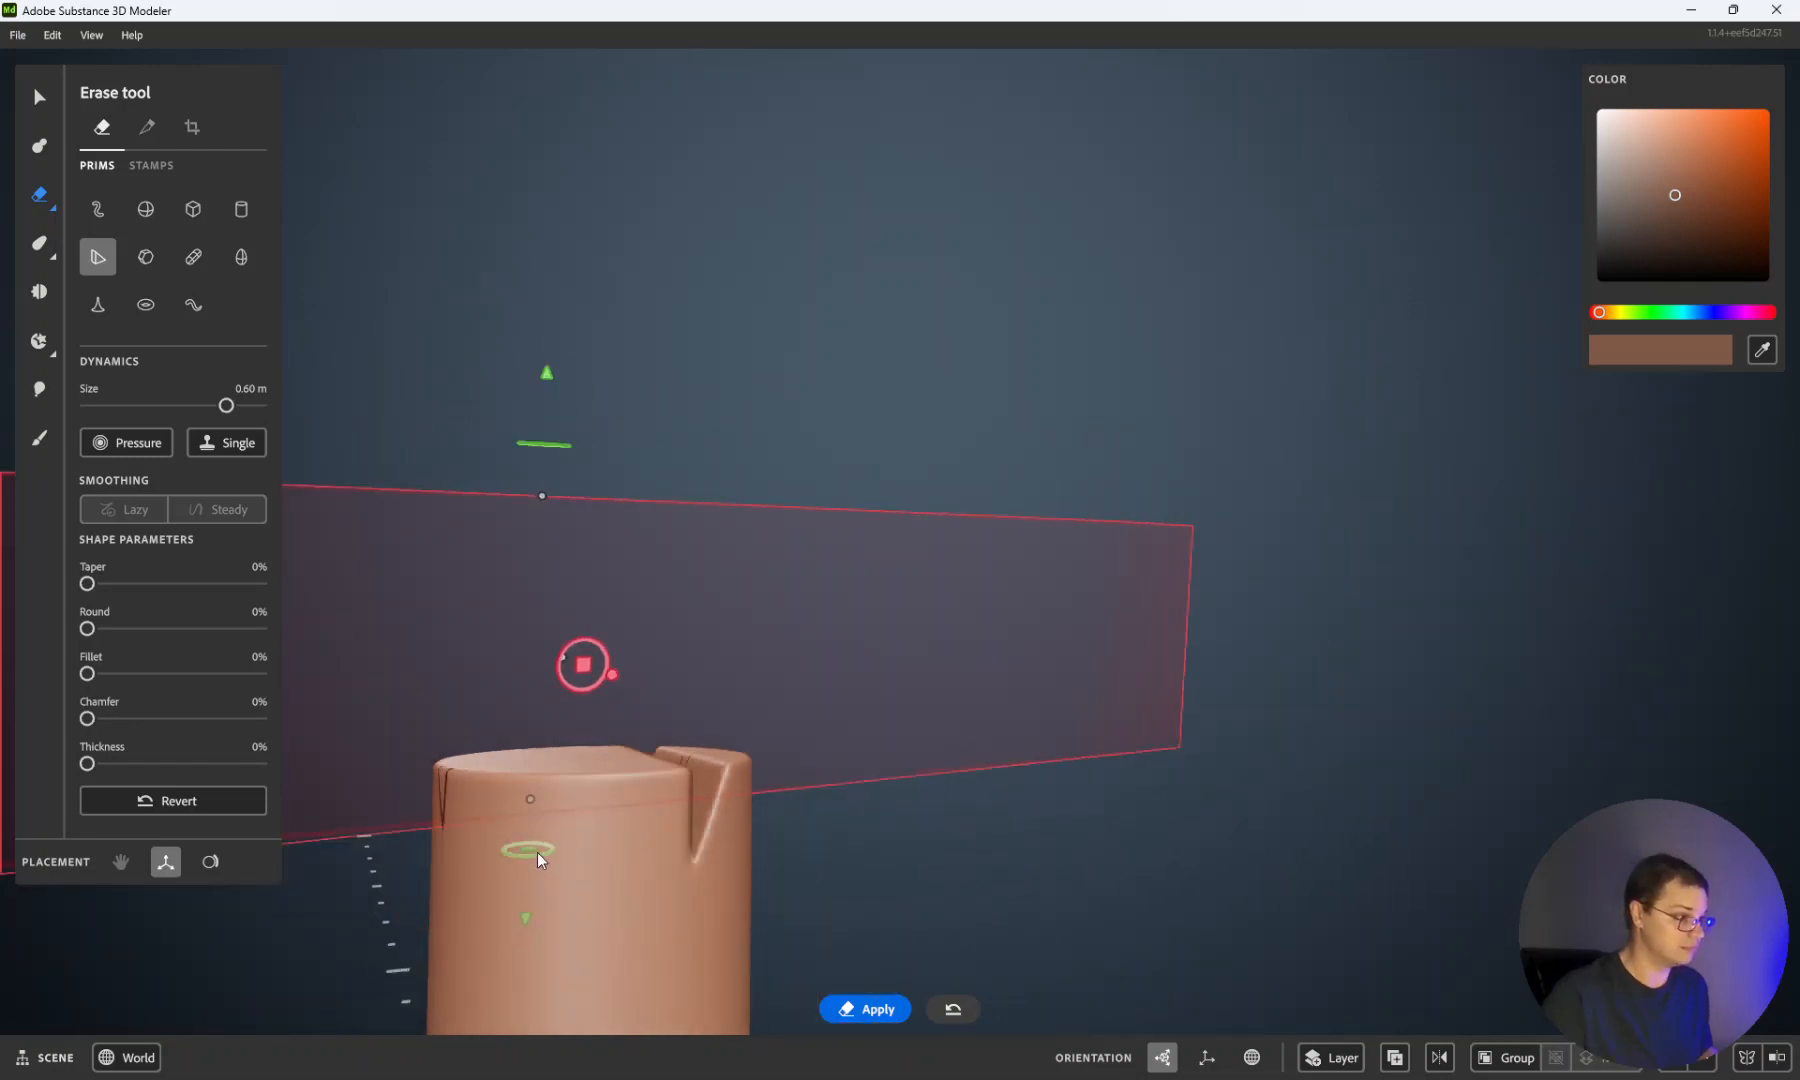
right_click(509, 906)
click(490, 907)
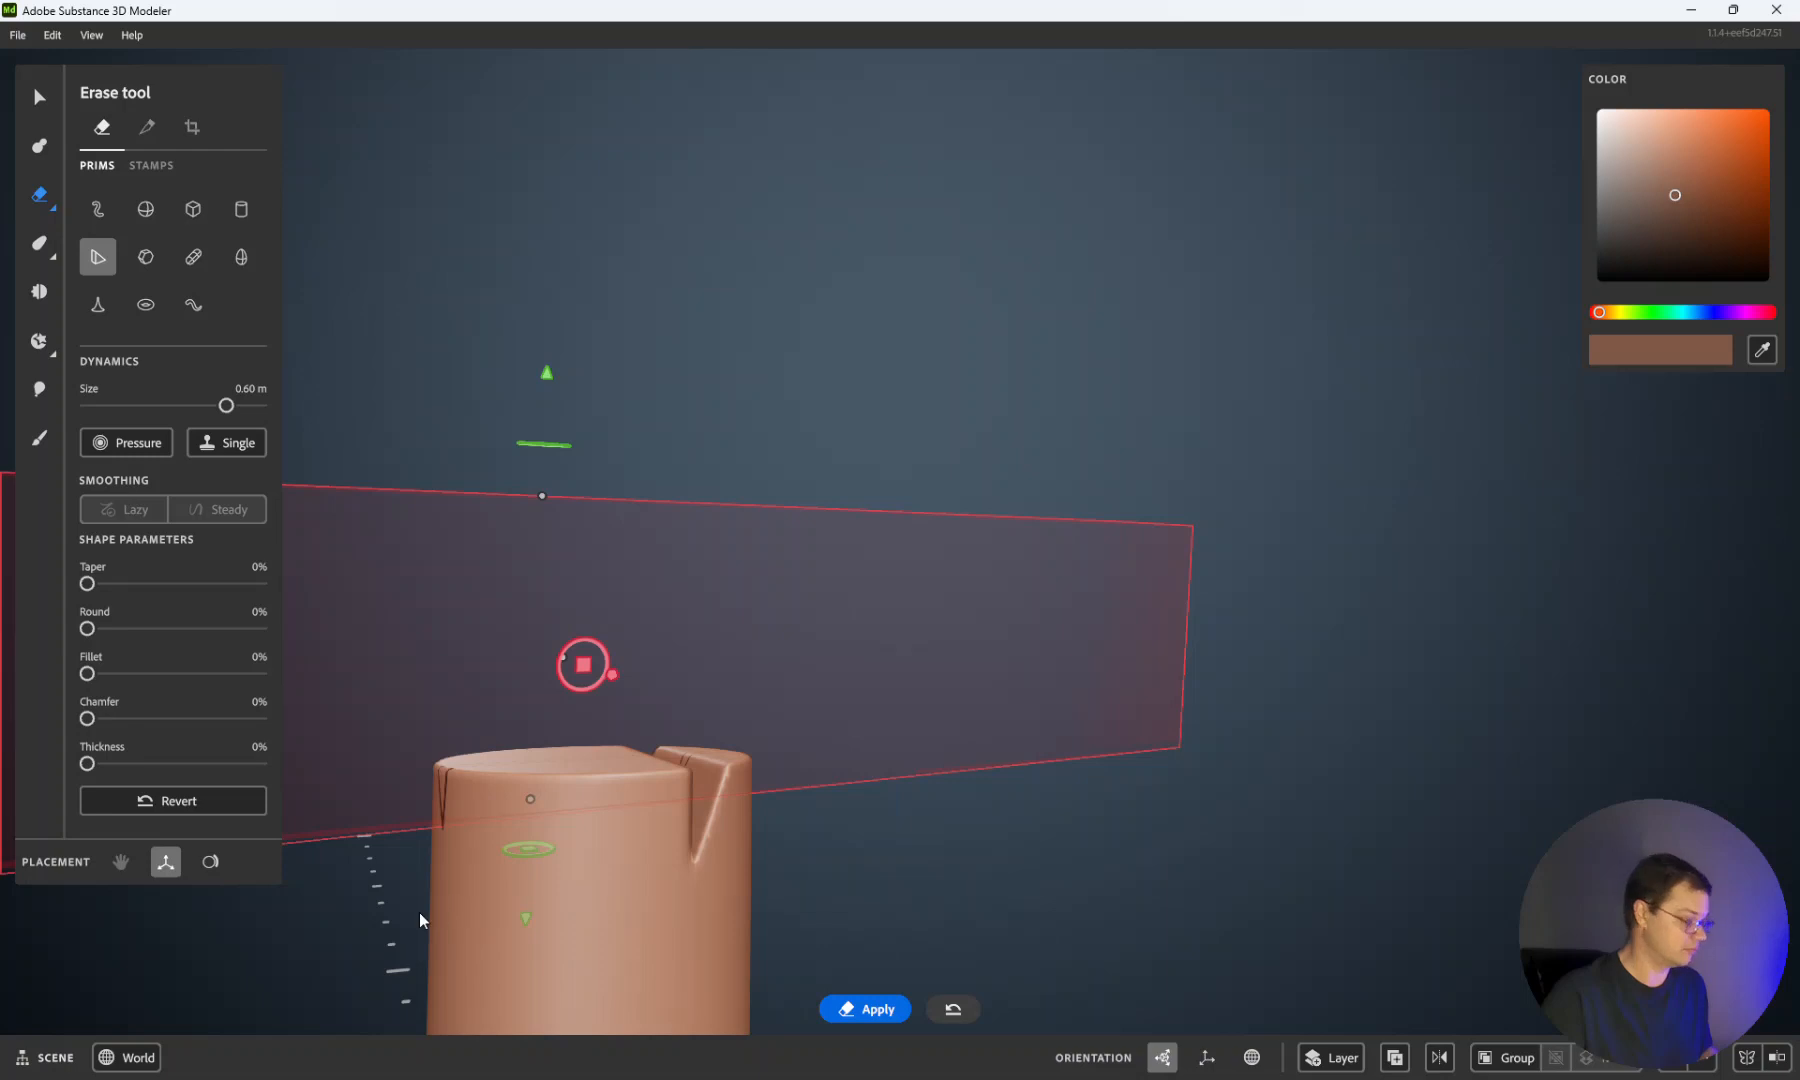
Step: Erase two shallow parallel grooves across the post's top, crosswise to the first notch
mouse_move(397, 916)
alt+mouse_down()
mouse_move(430, 926)
mouse_move(388, 938)
mouse_move(526, 932)
mouse_move(760, 891)
mouse_move(737, 945)
mouse_move(738, 847)
alt+mouse_up()
drag(556, 380, 563, 349)
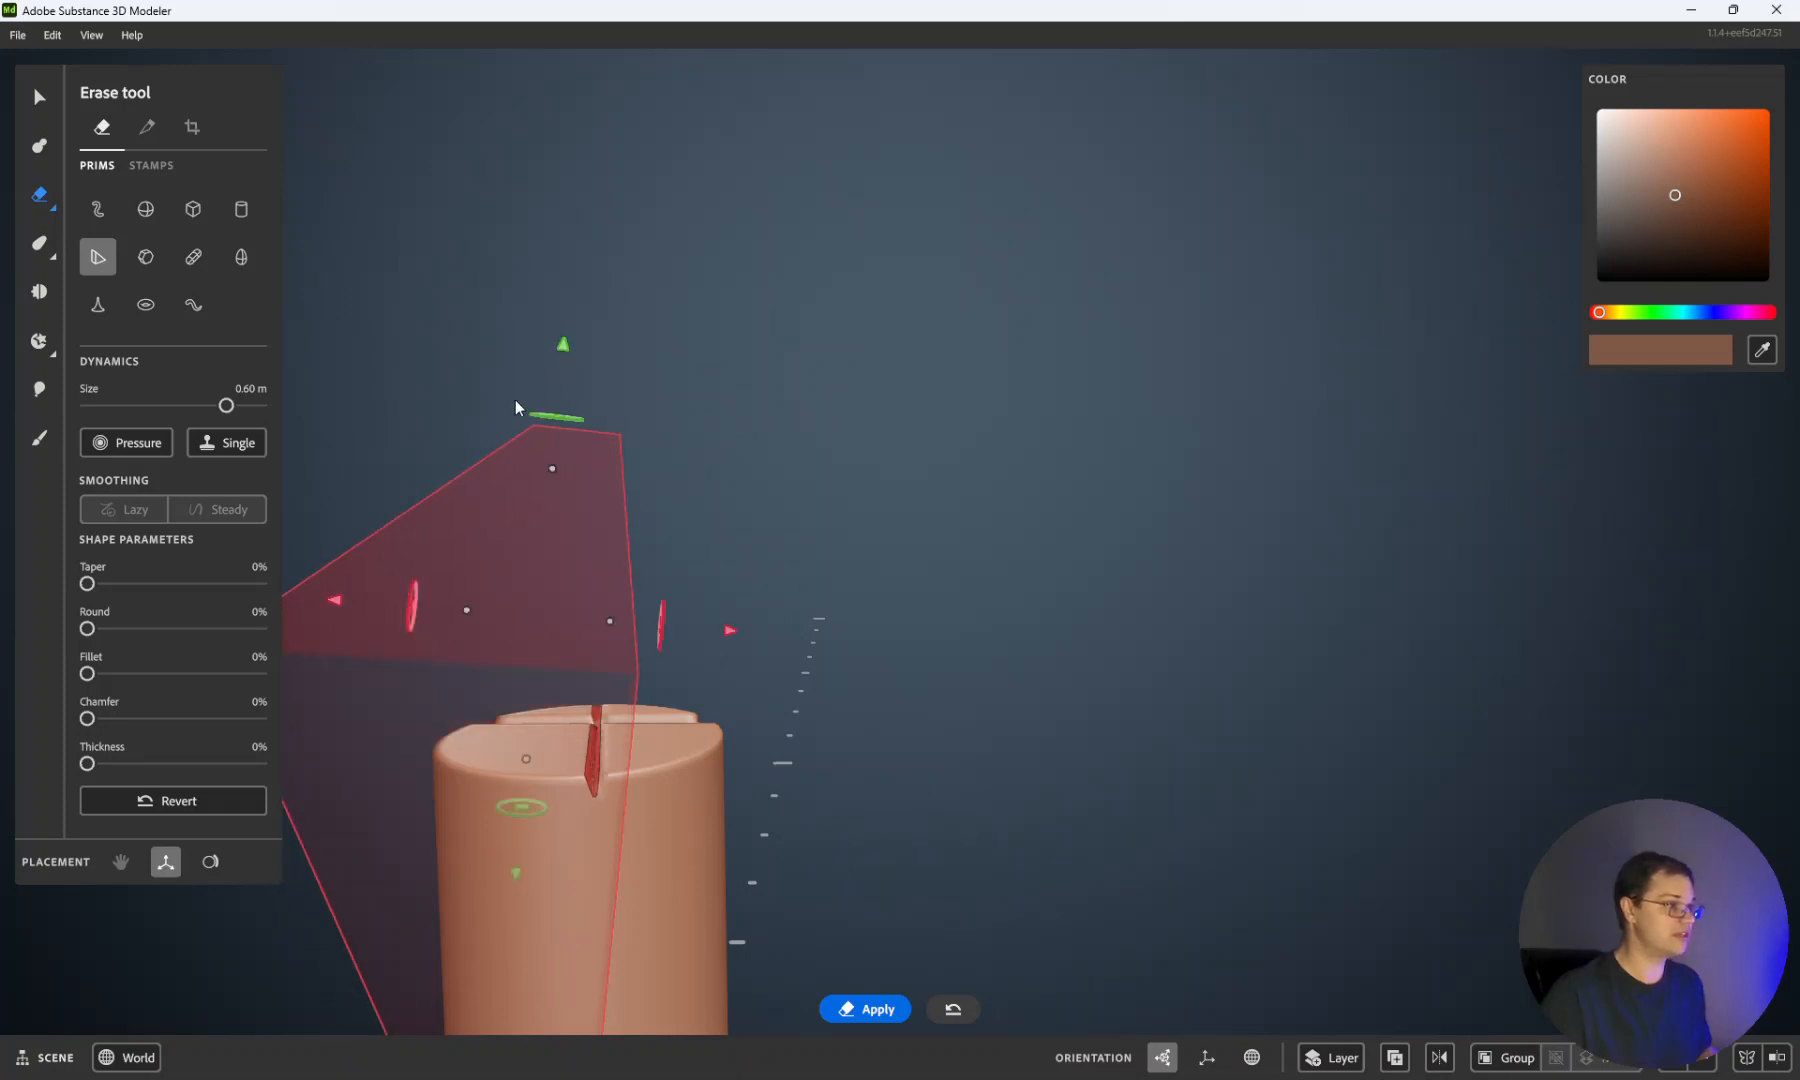
drag(335, 602, 255, 585)
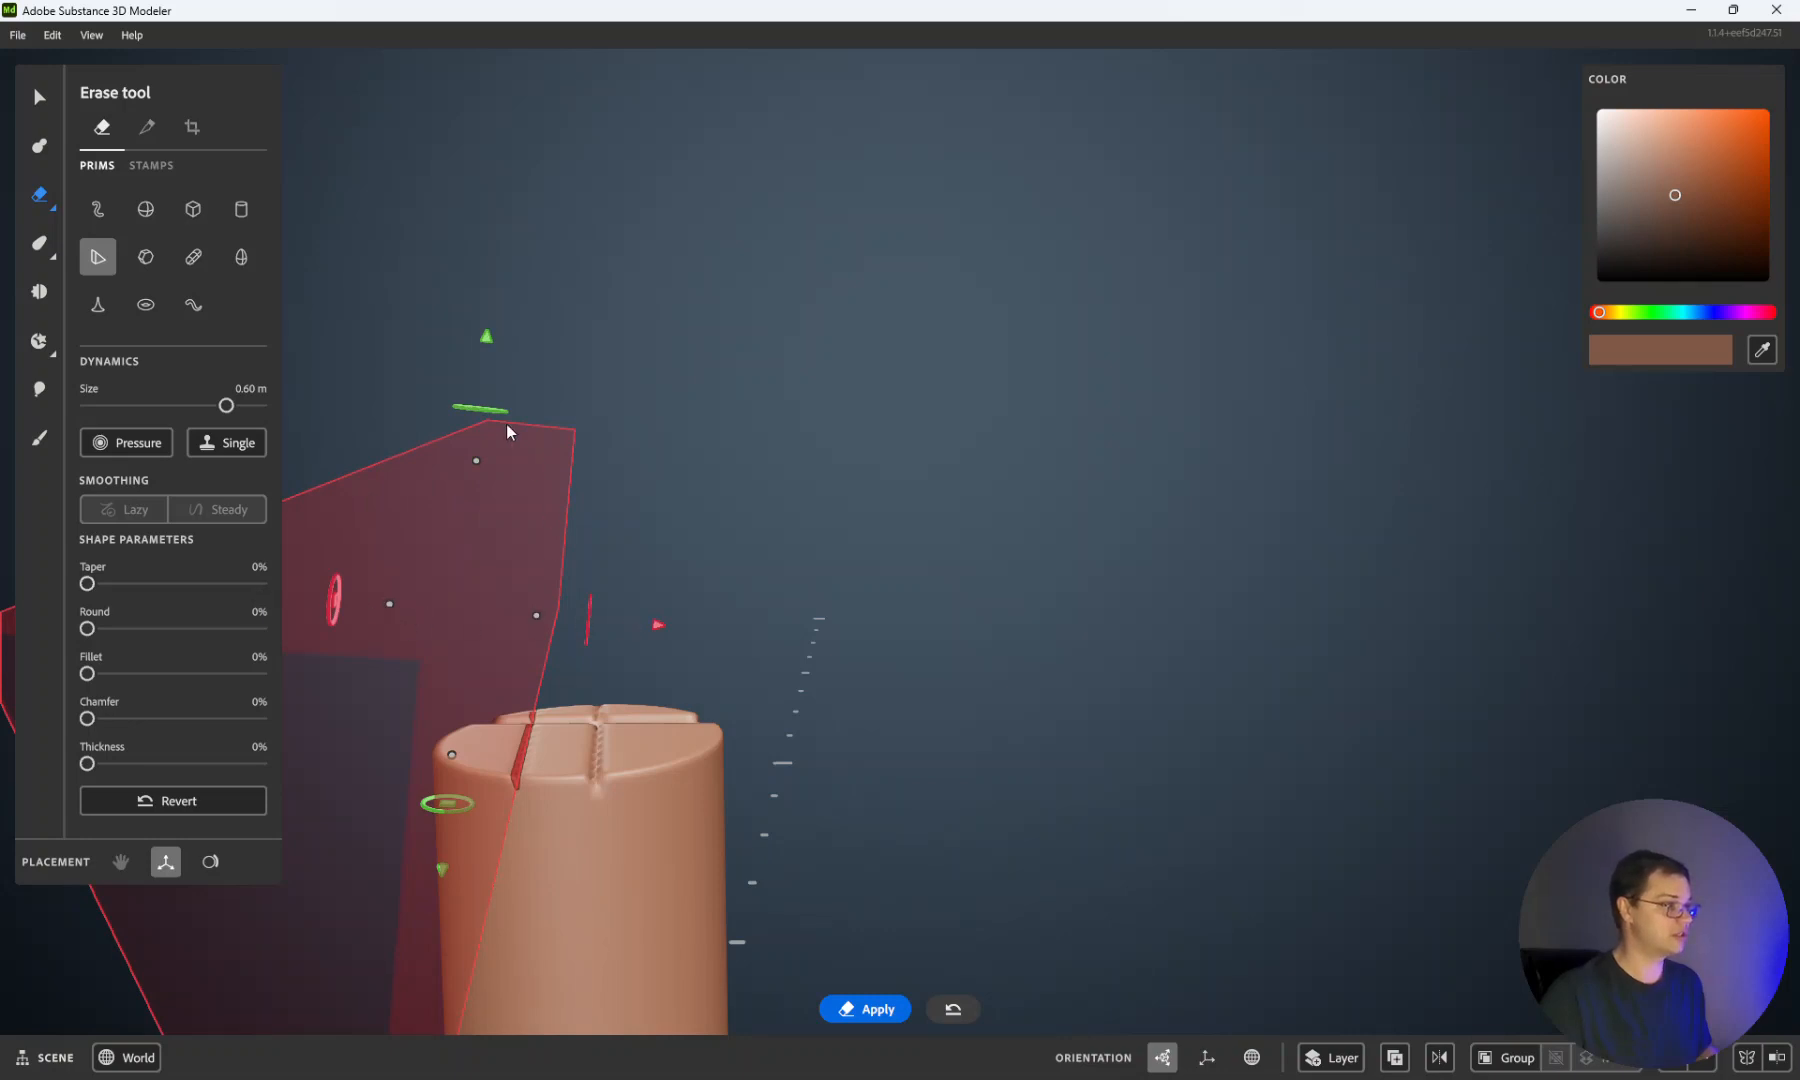
Step: Rotate the wedge back parallel to the first notch and position it for a matching notch on the opposite side
mouse_move(489, 412)
mouse_down()
mouse_move(591, 418)
mouse_move(582, 433)
mouse_move(605, 399)
mouse_move(617, 420)
mouse_up()
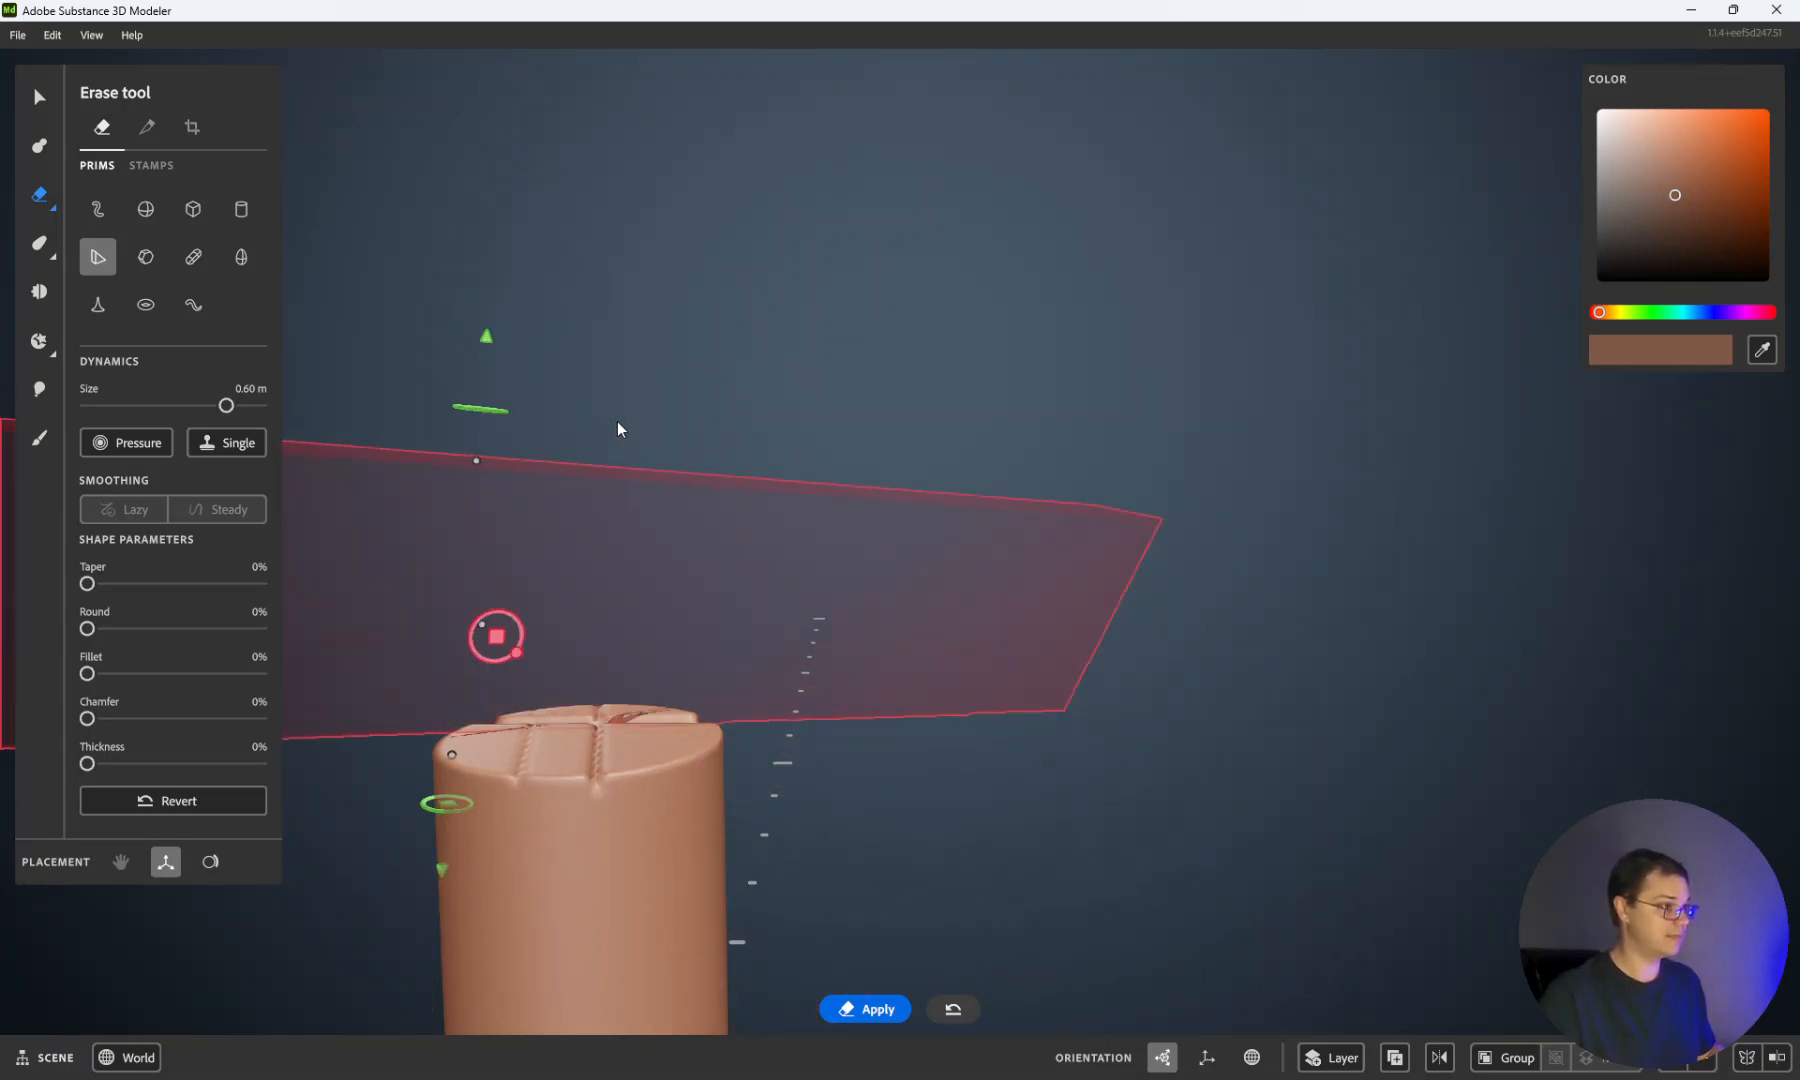
mouse_move(966, 849)
right_down()
mouse_move(693, 975)
mouse_move(589, 984)
right_up()
mouse_move(418, 456)
mouse_down()
mouse_move(312, 484)
mouse_move(451, 510)
mouse_move(480, 496)
mouse_move(470, 516)
mouse_up()
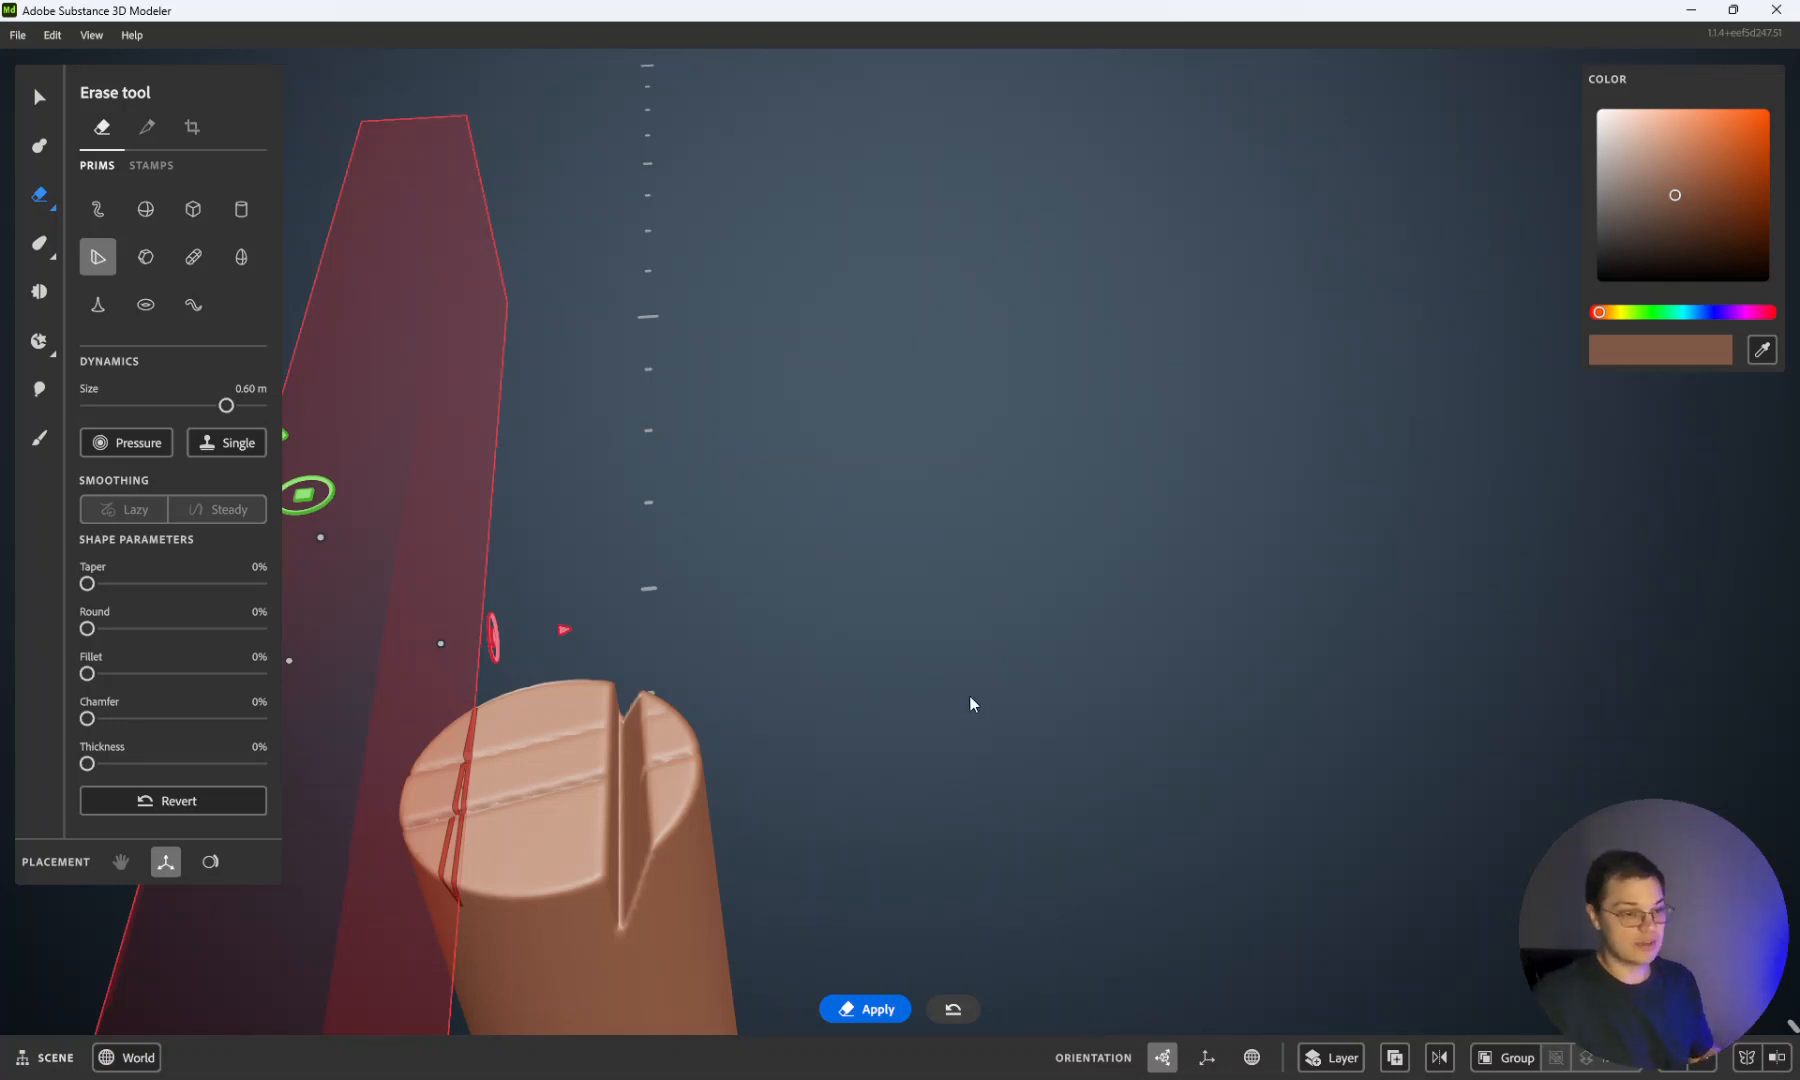
mouse_move(310, 503)
mouse_down()
mouse_move(329, 548)
mouse_move(307, 487)
mouse_move(321, 501)
mouse_up()
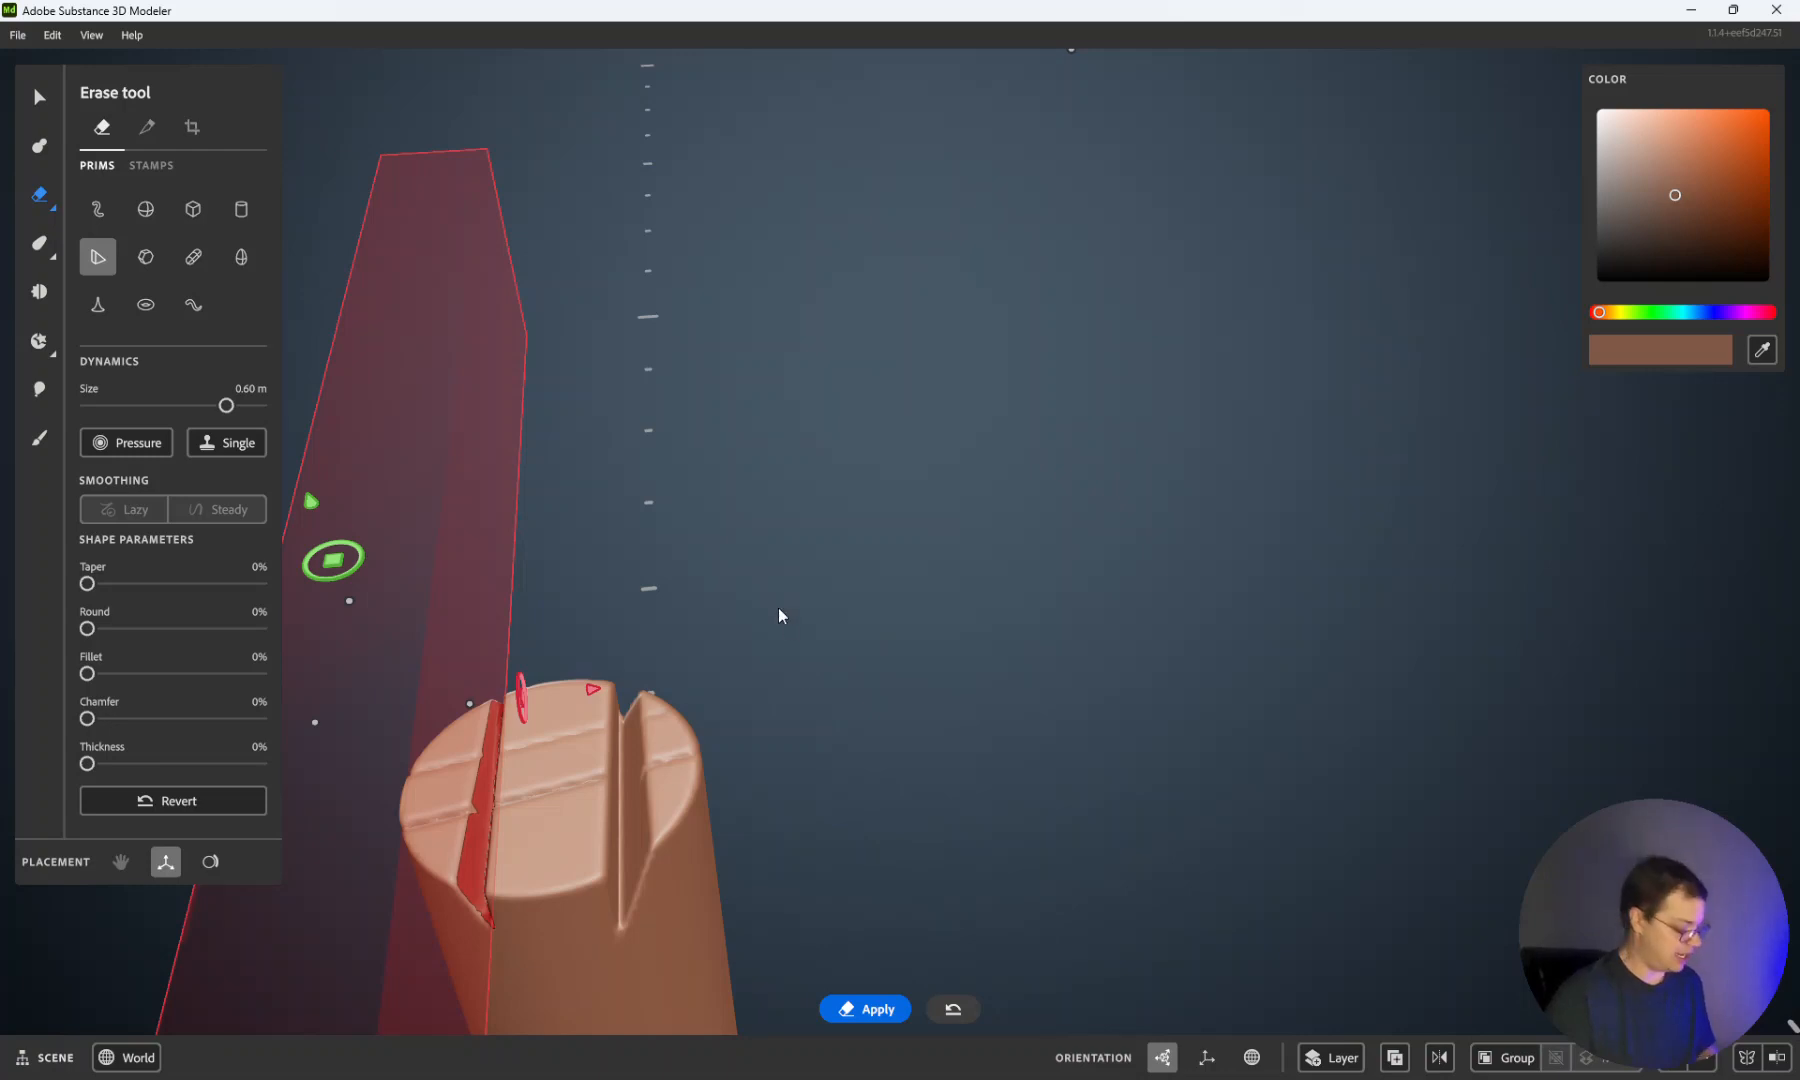
alt+drag(768, 595, 650, 664)
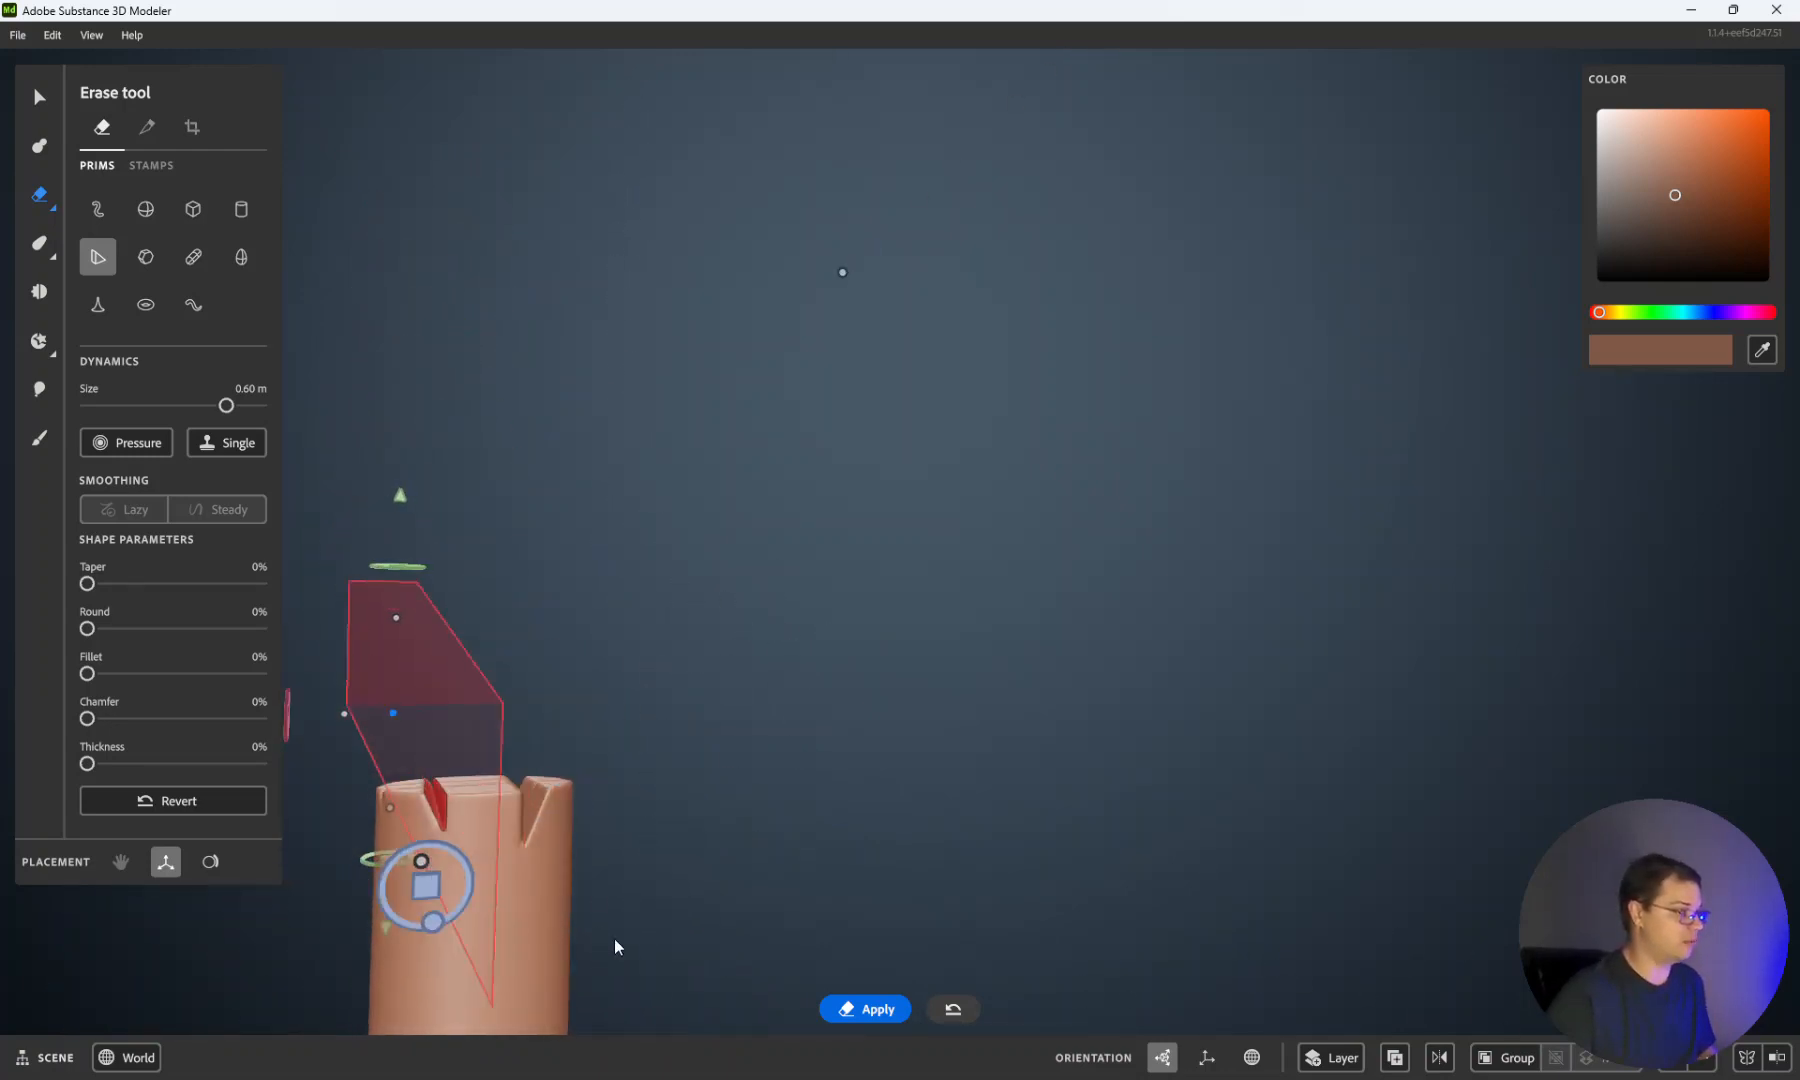
scroll(622, 878, down, 10)
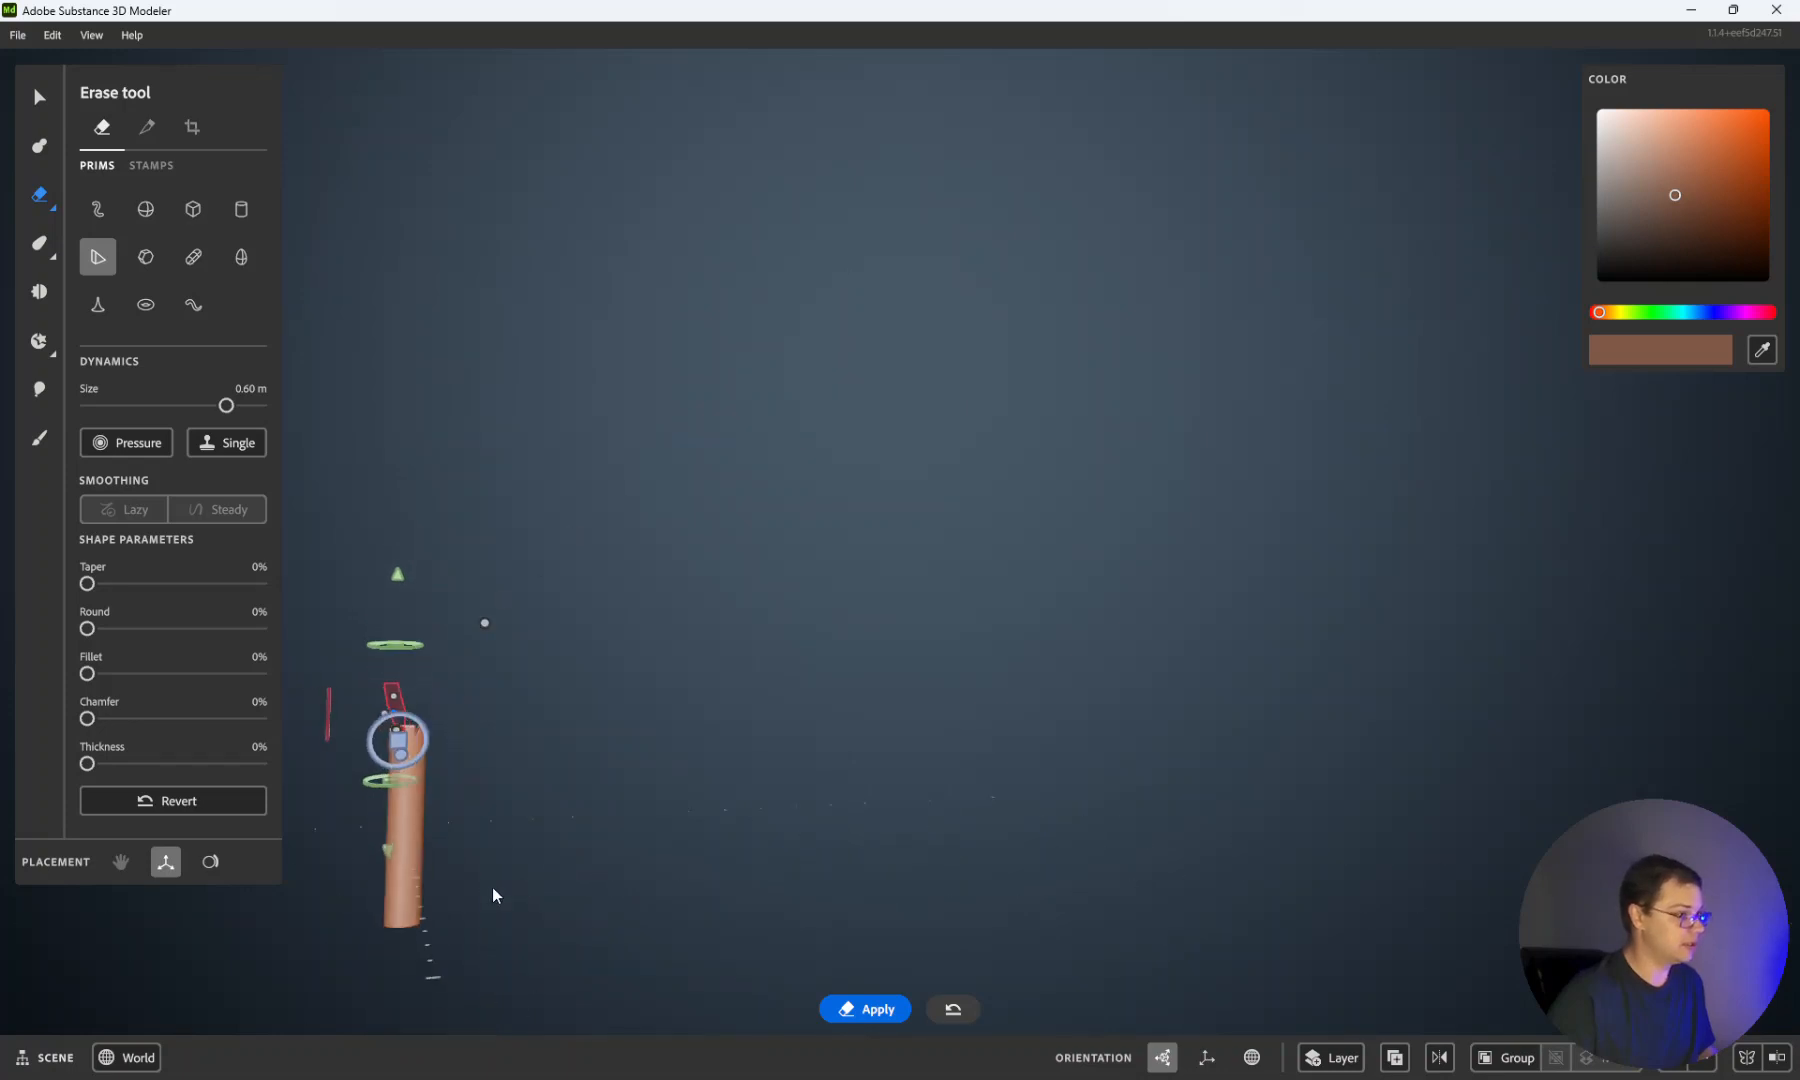
mouse_move(504, 839)
alt+mouse_down()
mouse_move(451, 889)
mouse_move(405, 900)
alt+mouse_up()
scroll(451, 877, up, 4)
scroll(451, 876, down, 3)
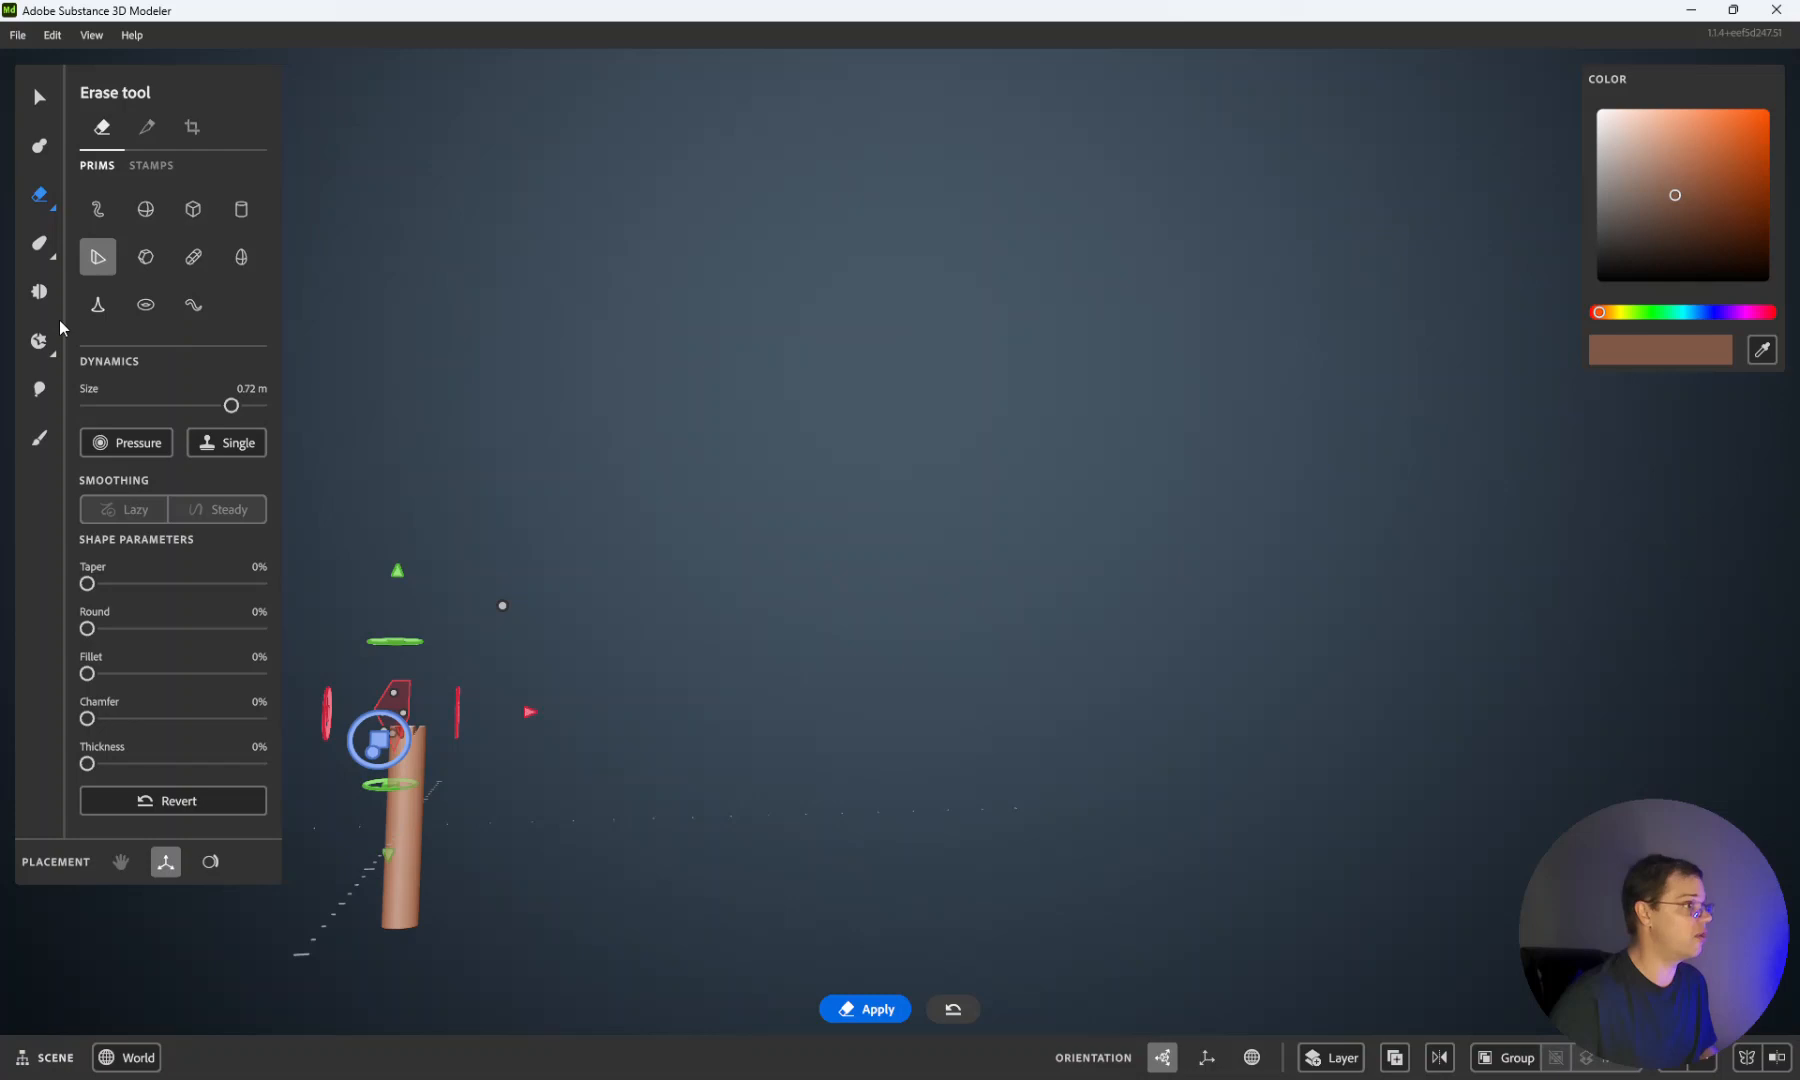
click(40, 247)
click(39, 146)
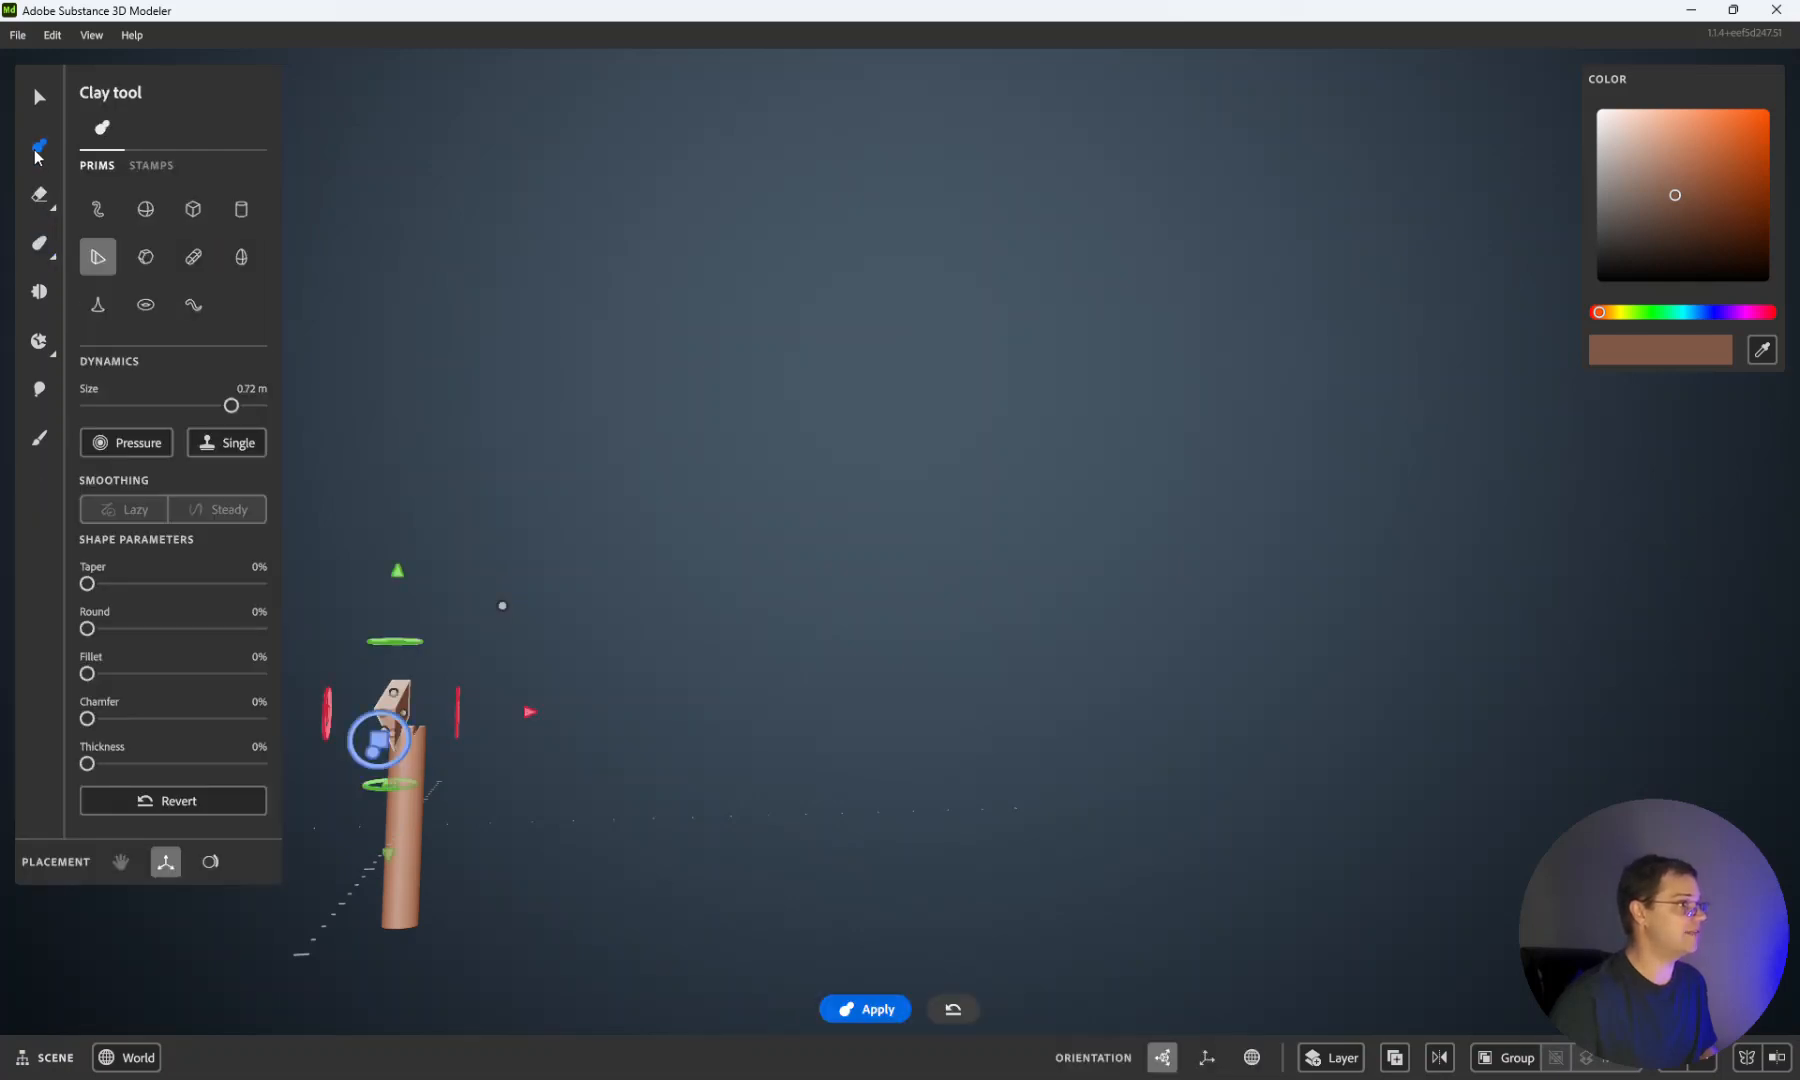
click(104, 205)
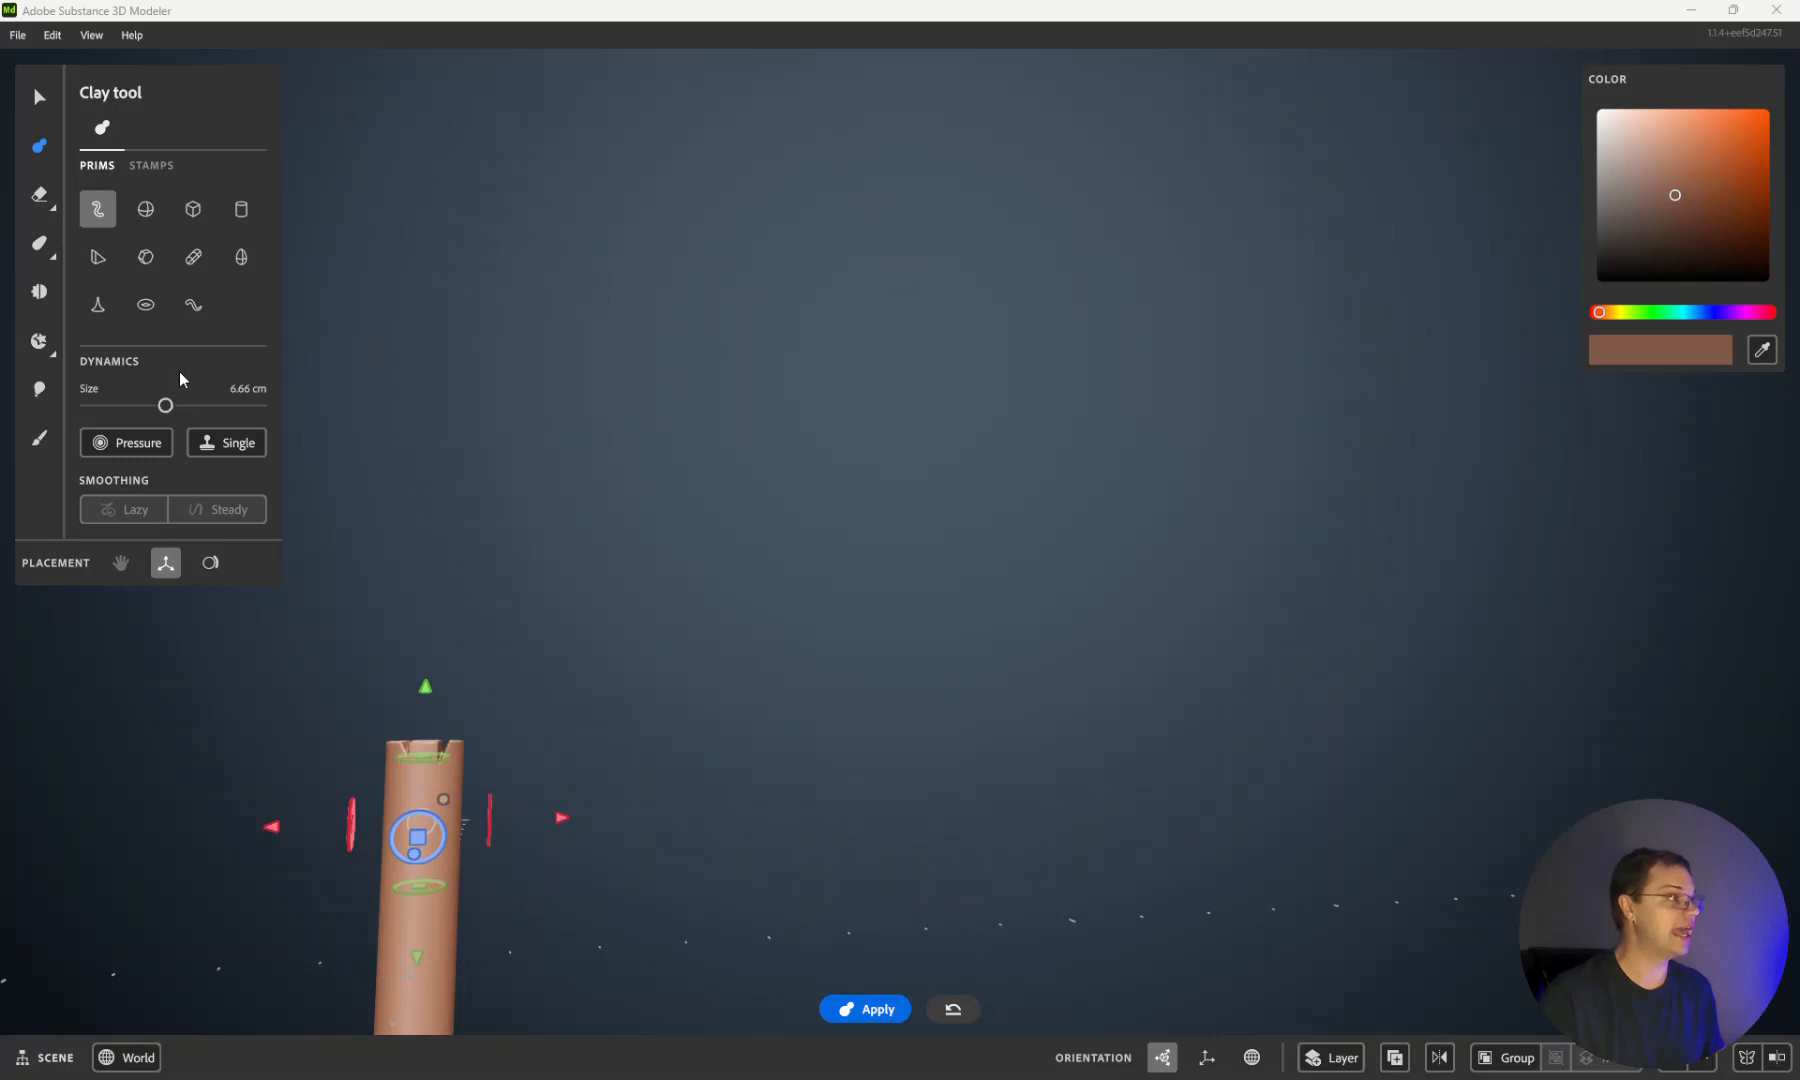
Step: Build up raised vertical bark-like ridges along the post's surface with the Buildup tool at 20% strength
click(40, 340)
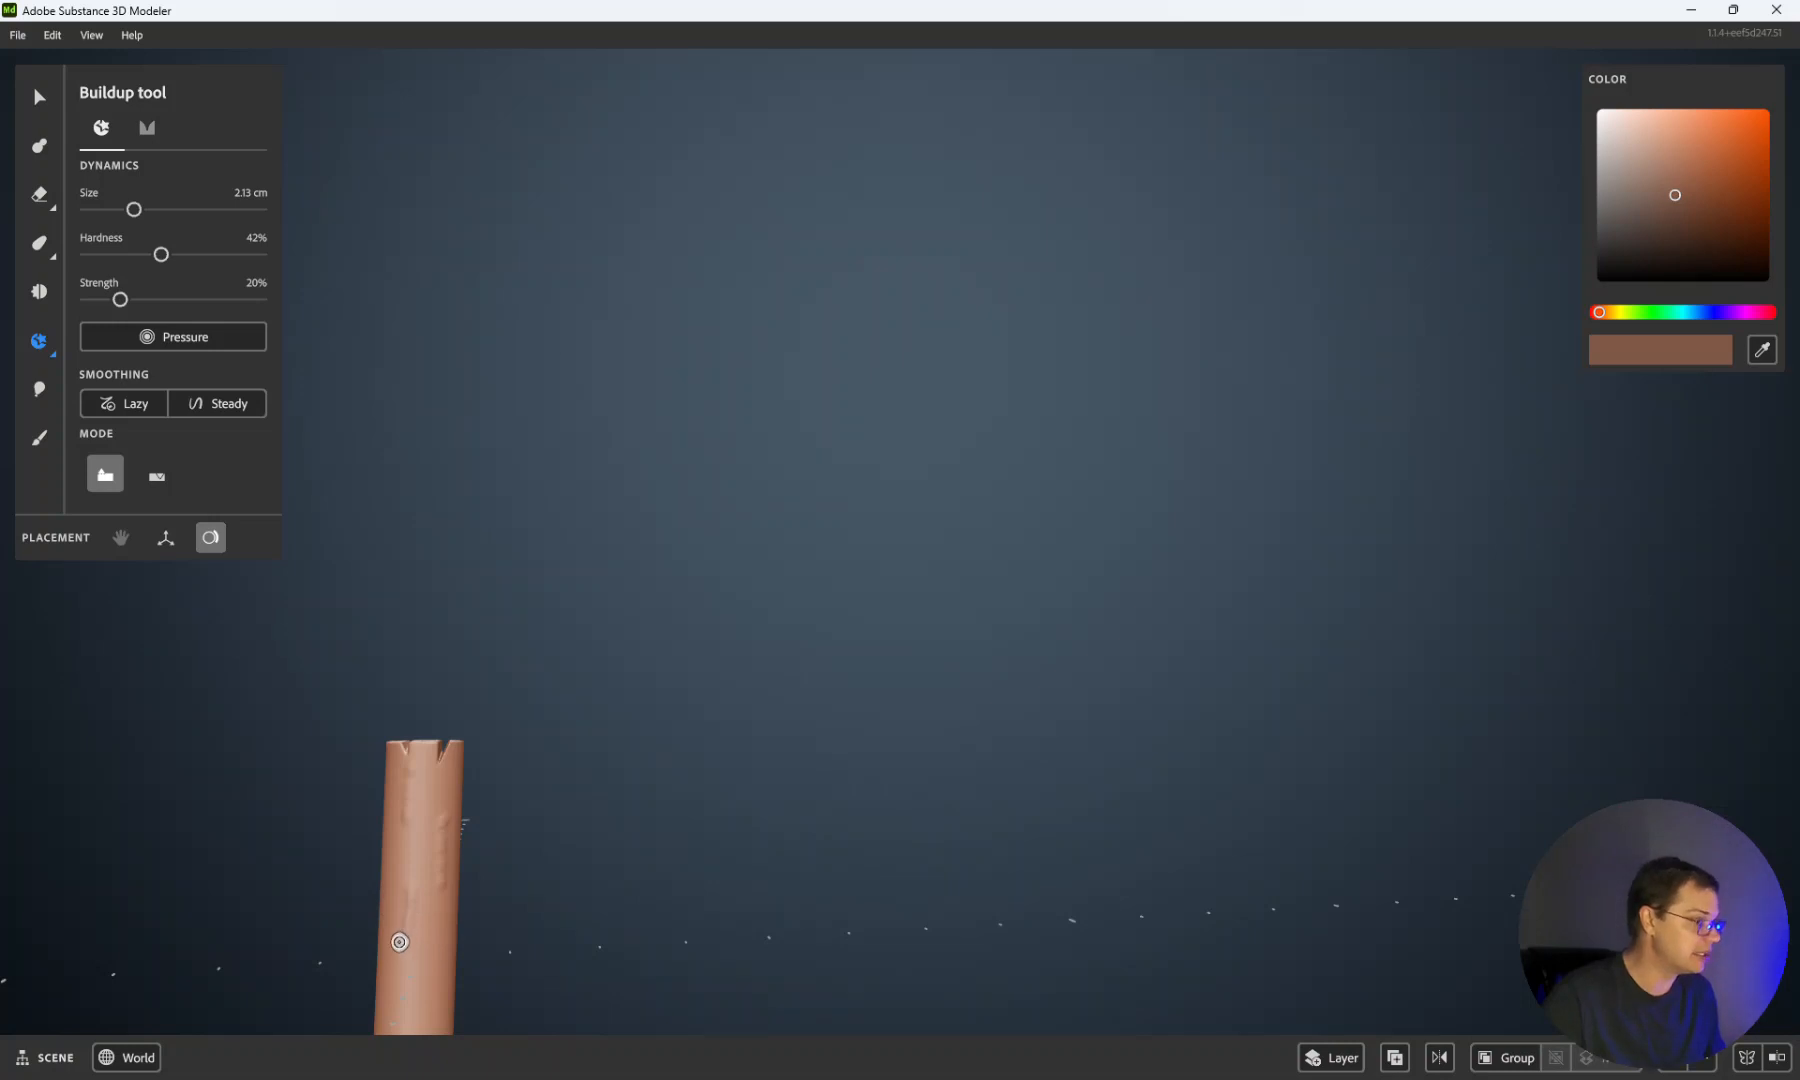
scroll(431, 871, down, 2)
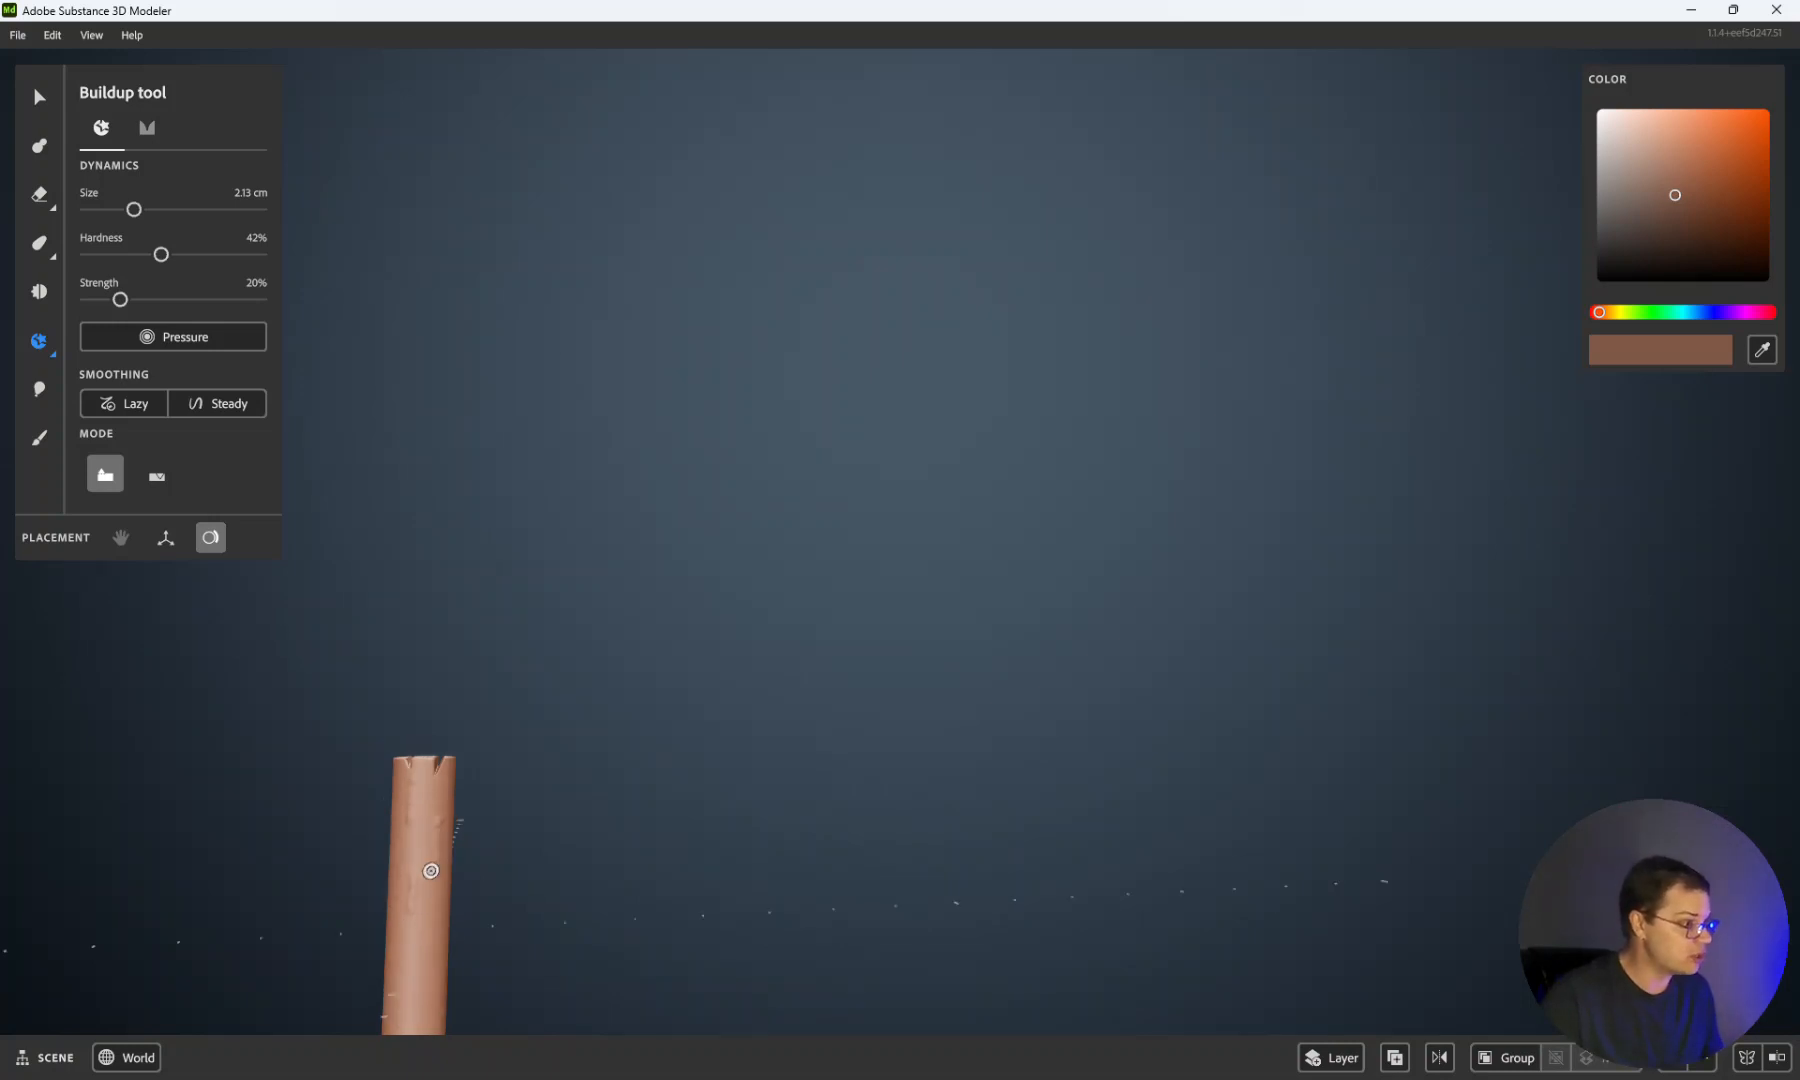
right_click(473, 947)
click(318, 865)
key(bracketright)
key(bracketright)
key(bracketright)
key(bracketright)
key(bracketright)
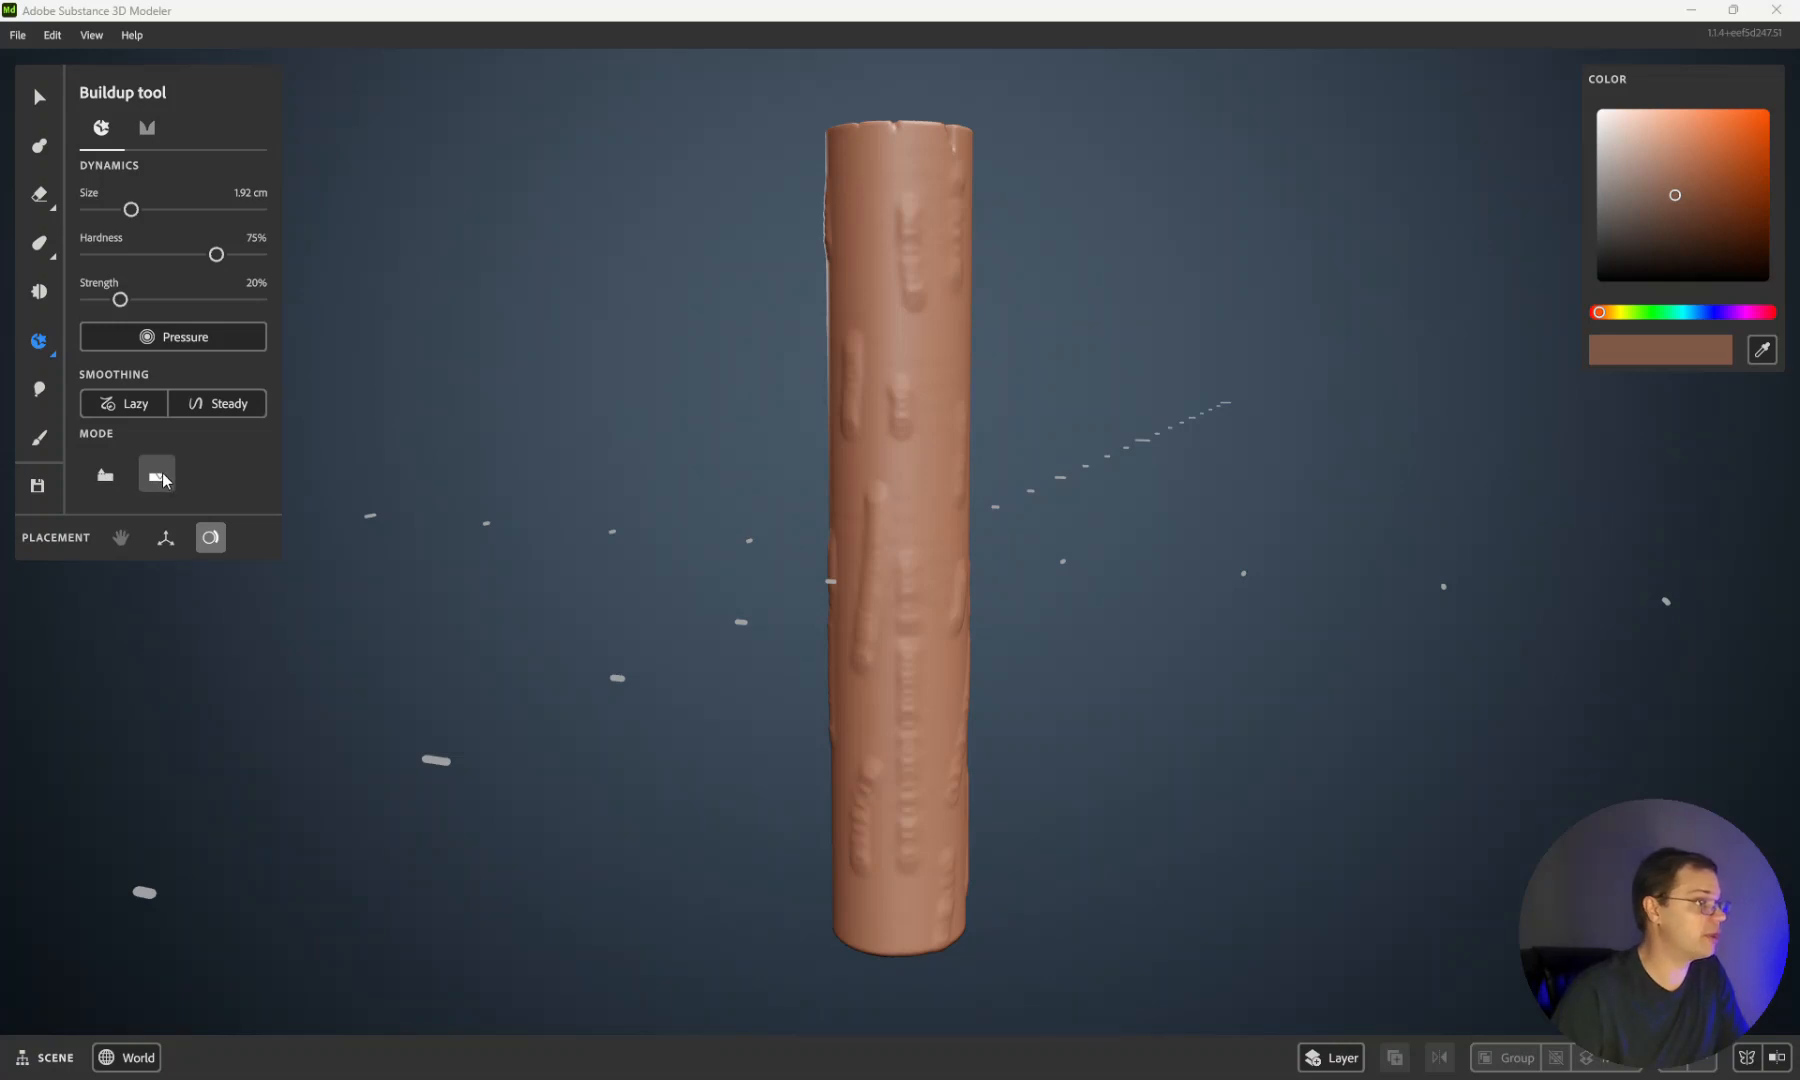
Step: Carve short vertical grooves between the ridges using Buildup's subtractive mode, and reduce hardness to 60% and strength to 13%
click(106, 476)
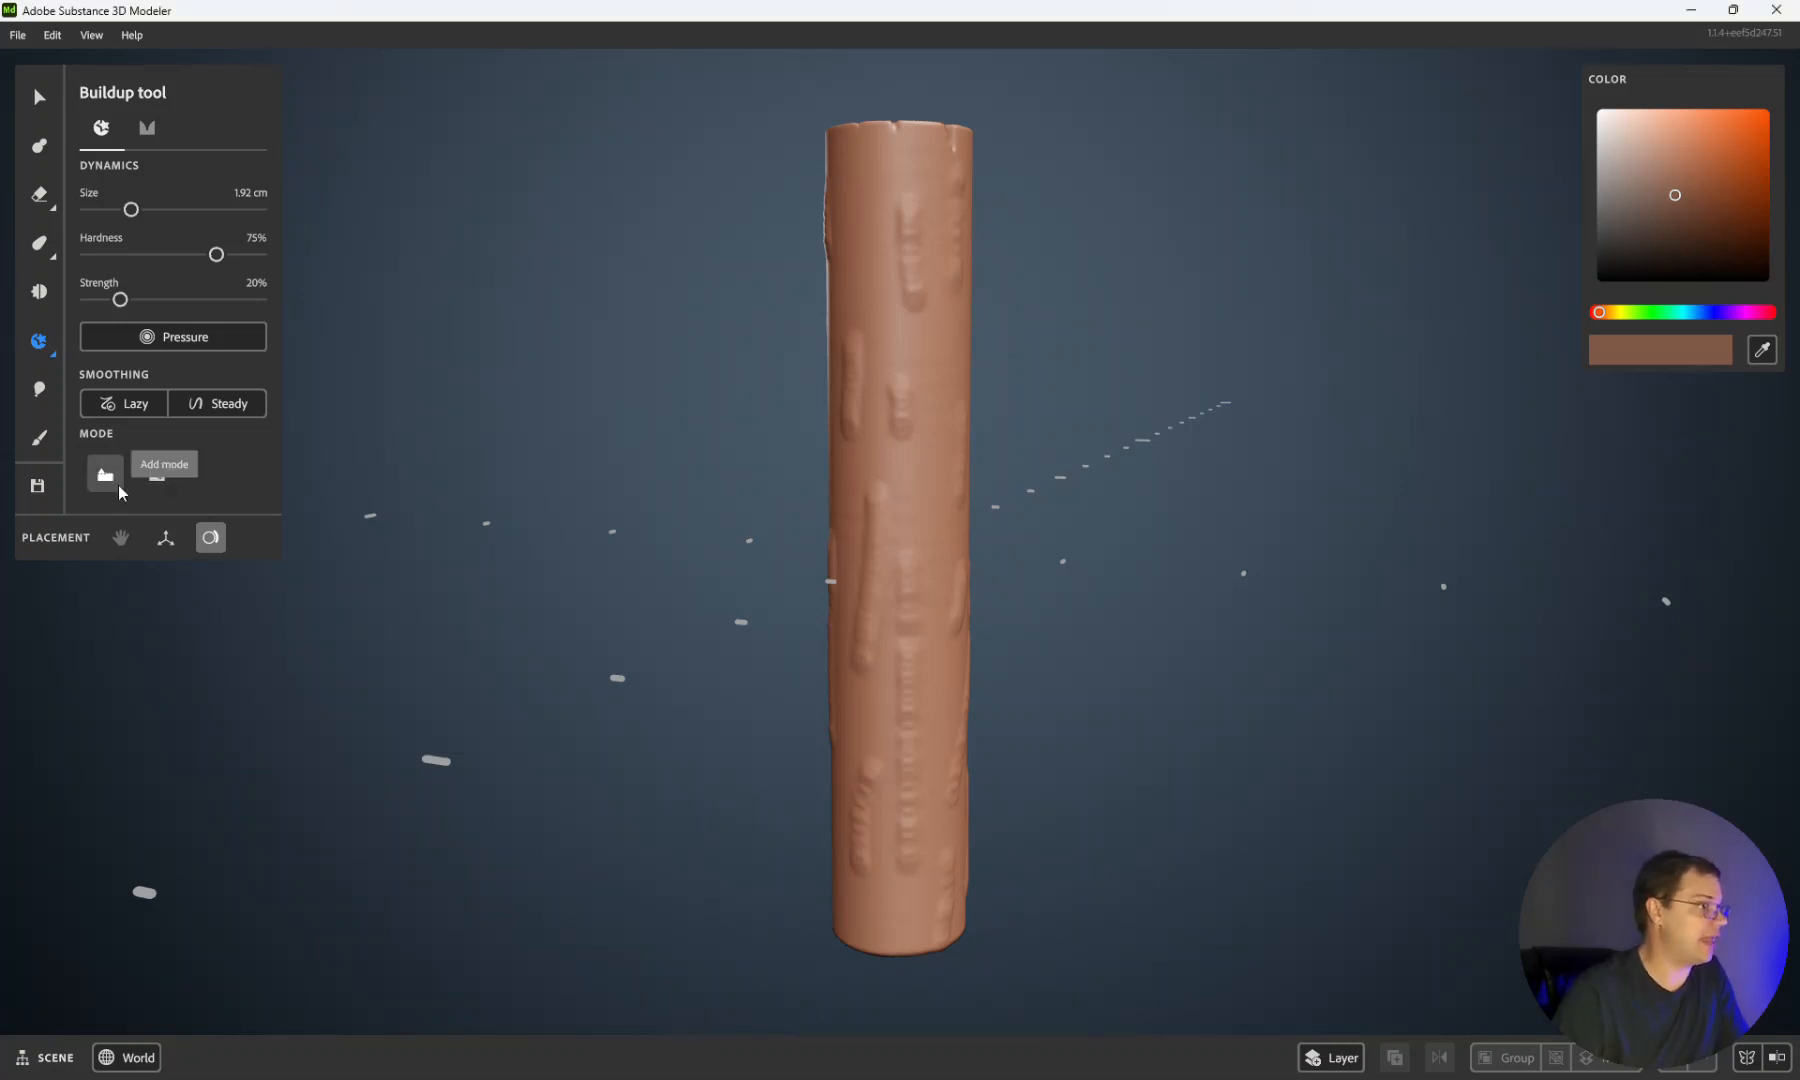
click(157, 478)
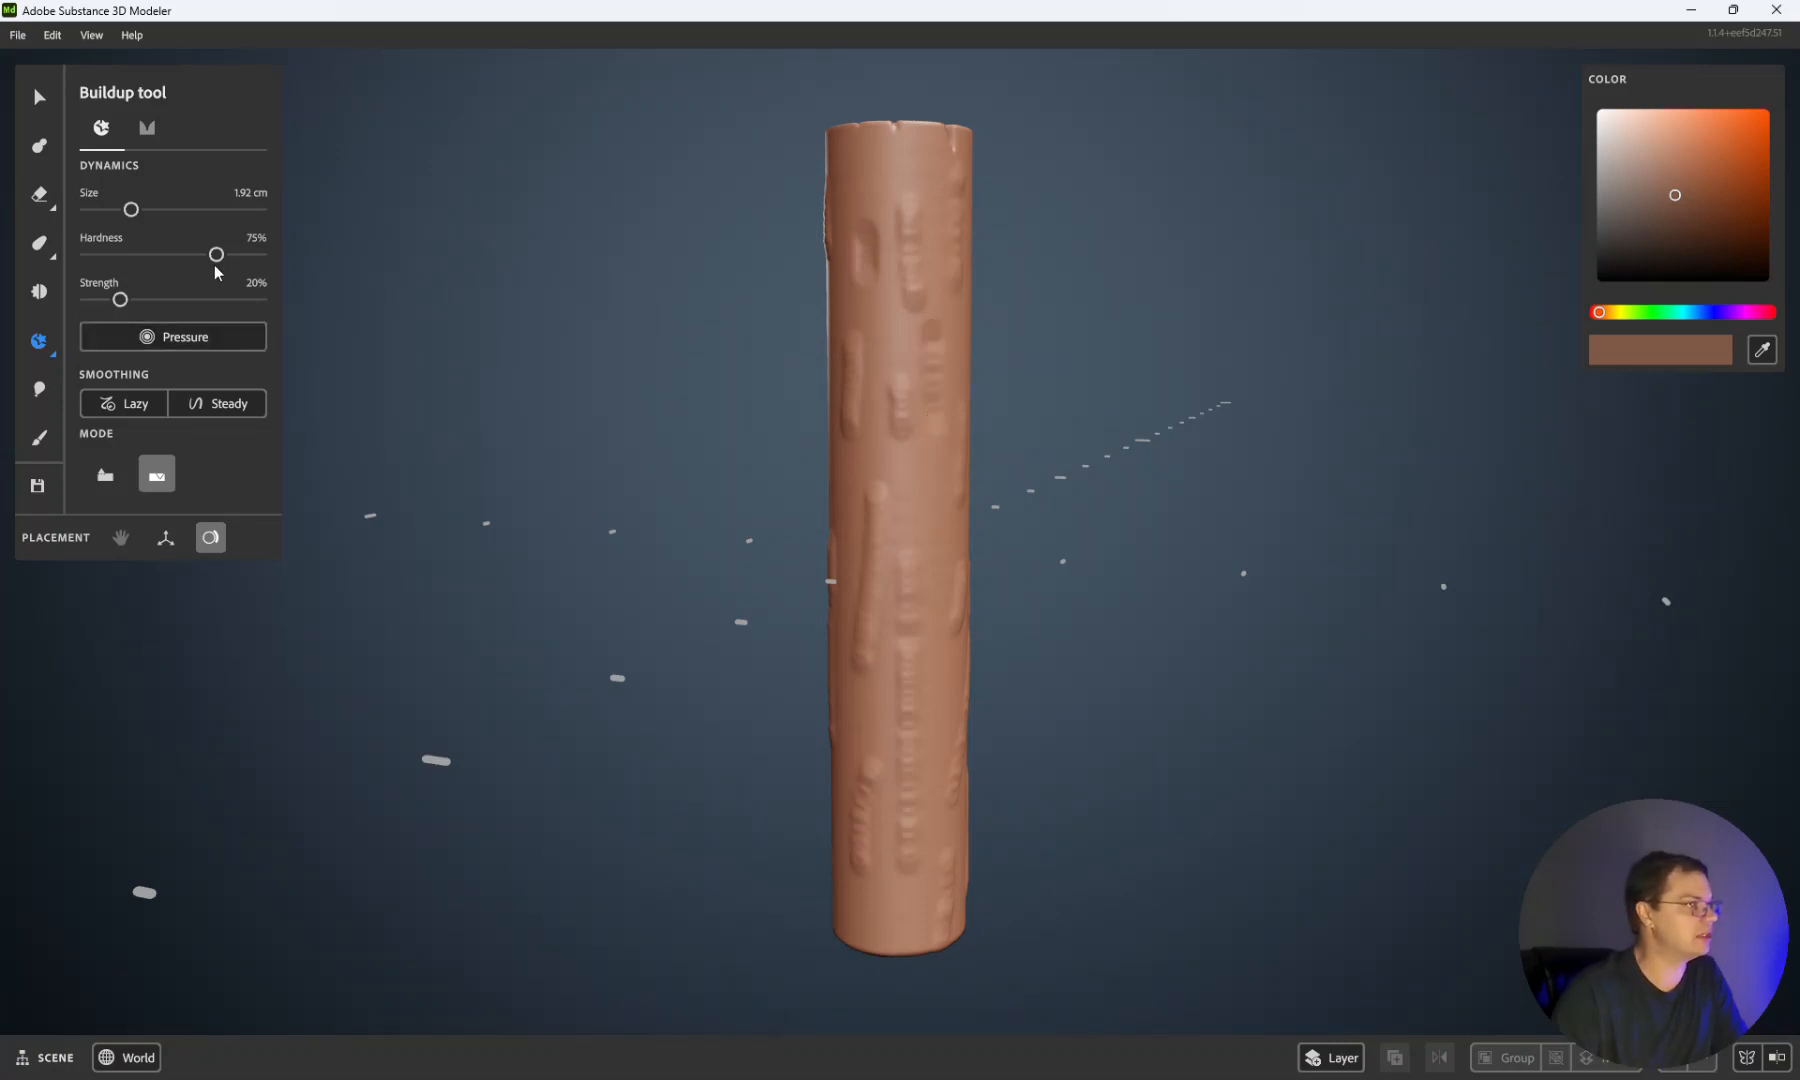
drag(216, 255, 191, 254)
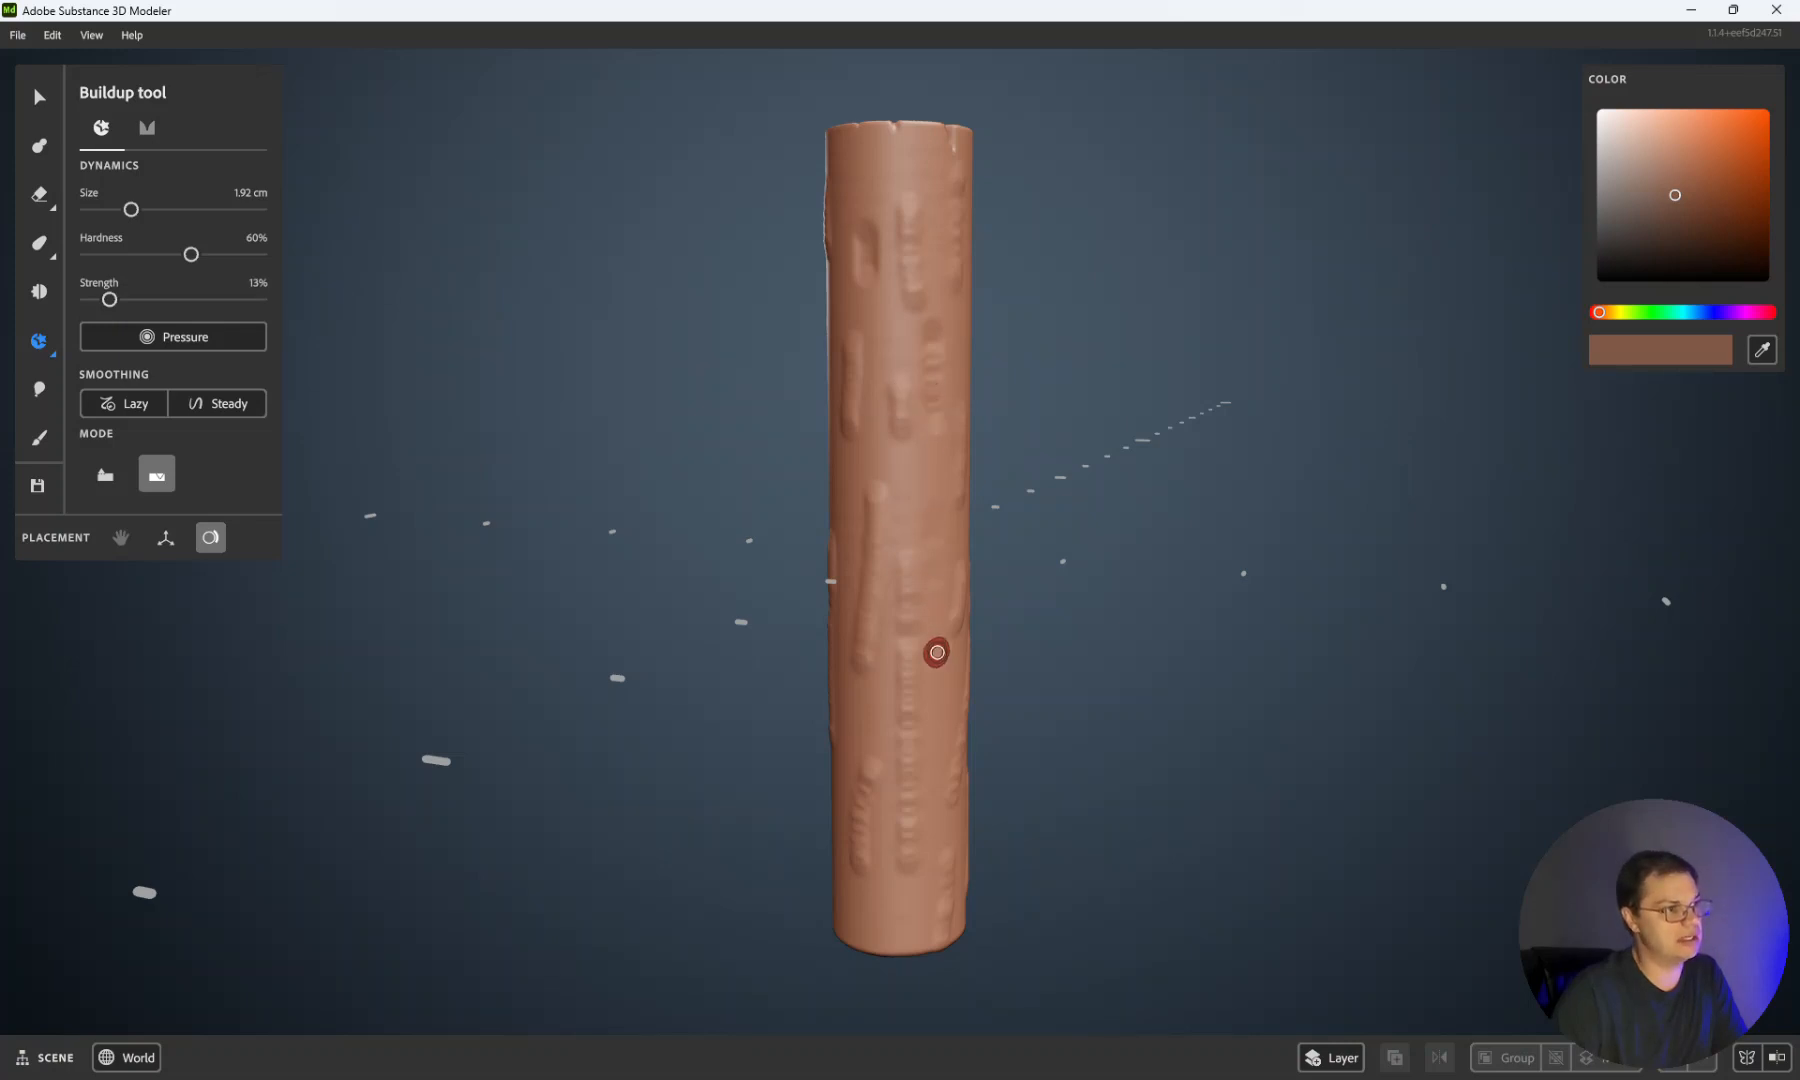
Step: Carve shallow vertical grooves beside the raised ridges around the post with Buildup's subtractive mode at 60% hardness and 13% strength
drag(880, 655, 873, 701)
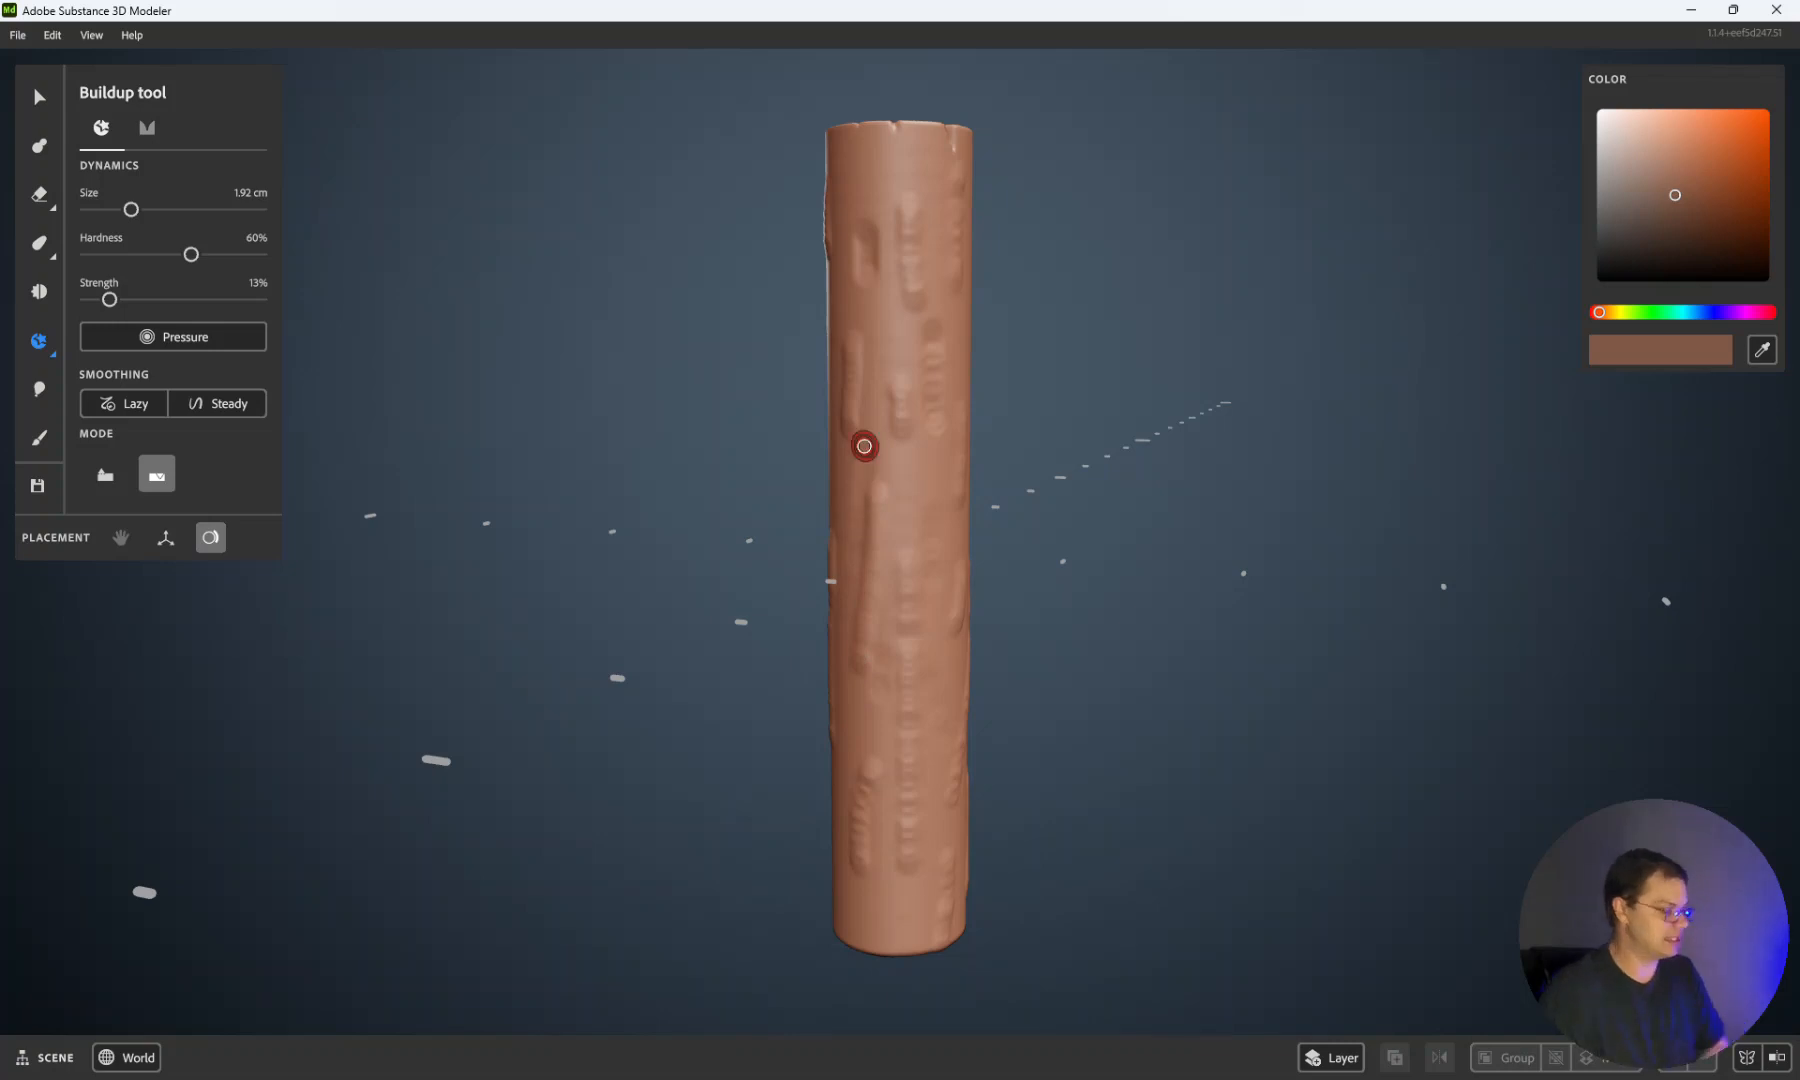
scroll(893, 632, up, 3)
alt+right_drag(892, 627, 778, 605)
alt+drag(778, 605, 1001, 594)
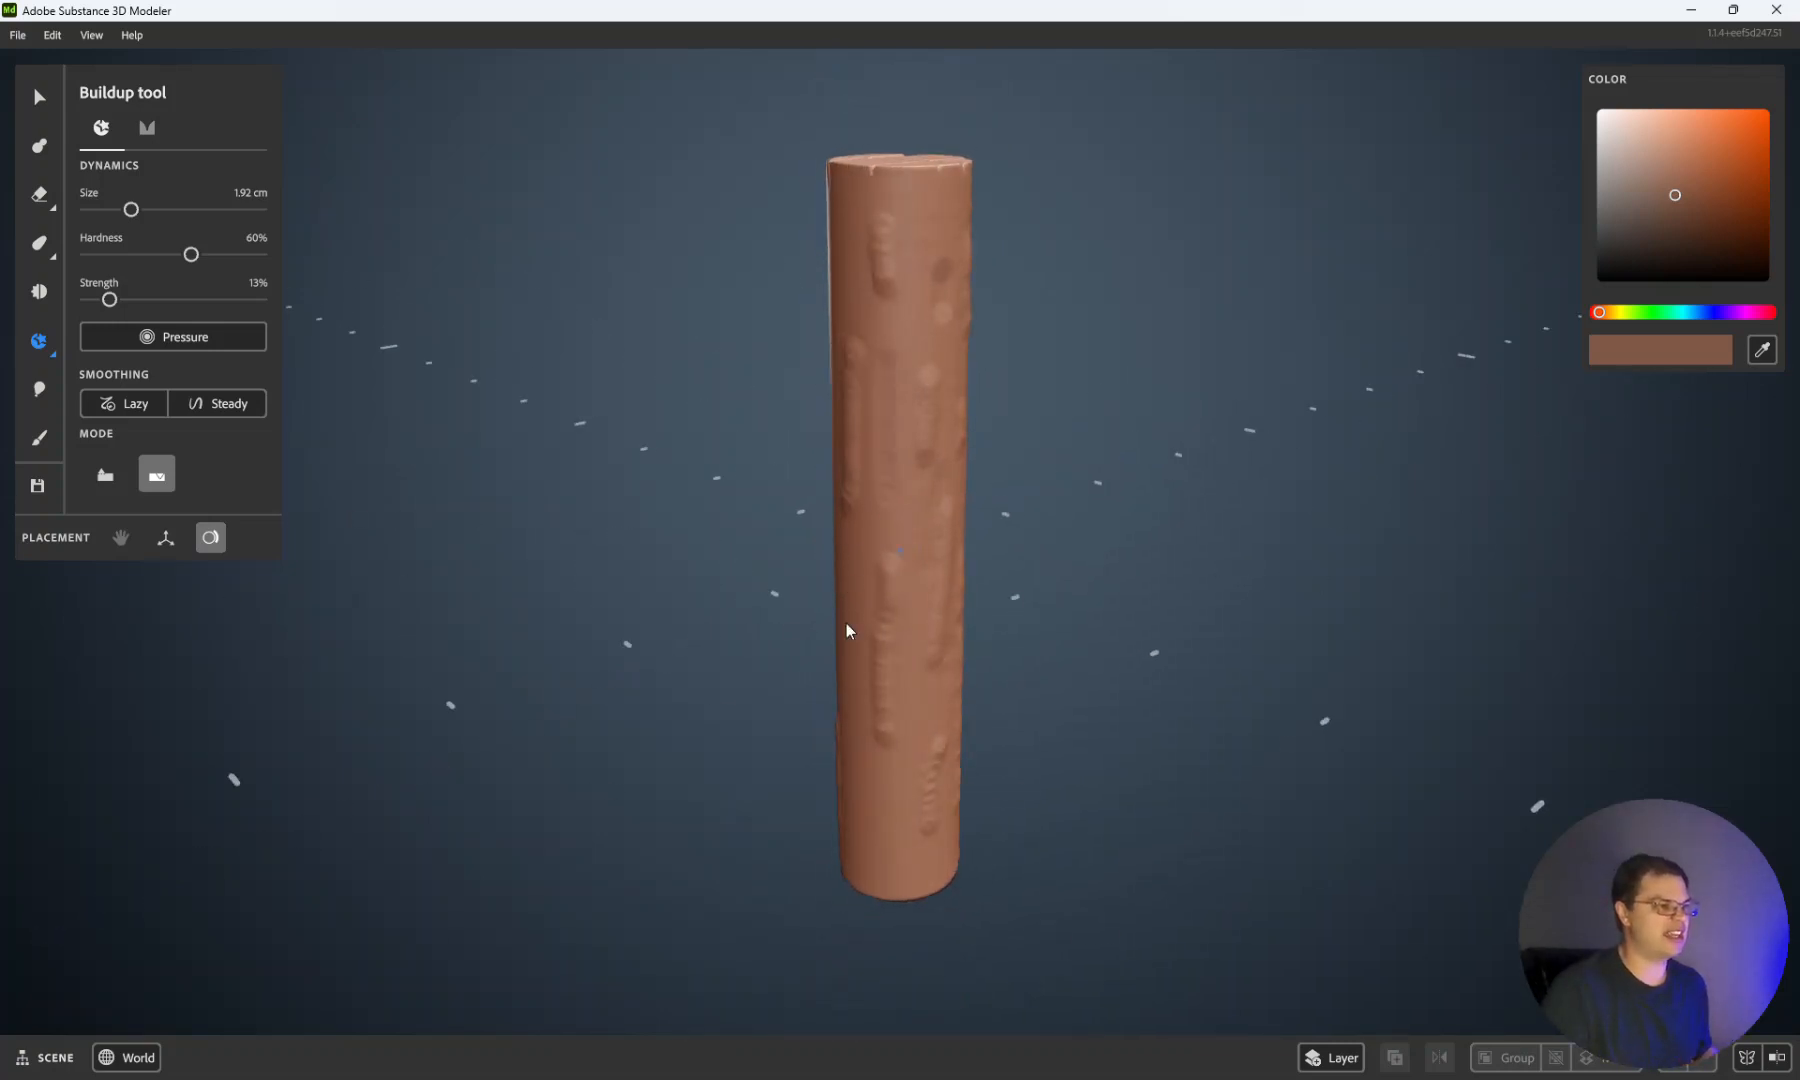
mouse_move(733, 726)
alt+mouse_down()
mouse_move(1029, 751)
mouse_move(897, 507)
alt+mouse_up()
mouse_move(885, 614)
alt+mouse_down()
mouse_move(691, 426)
mouse_move(880, 440)
mouse_move(721, 609)
mouse_move(493, 458)
mouse_move(700, 596)
alt+mouse_up()
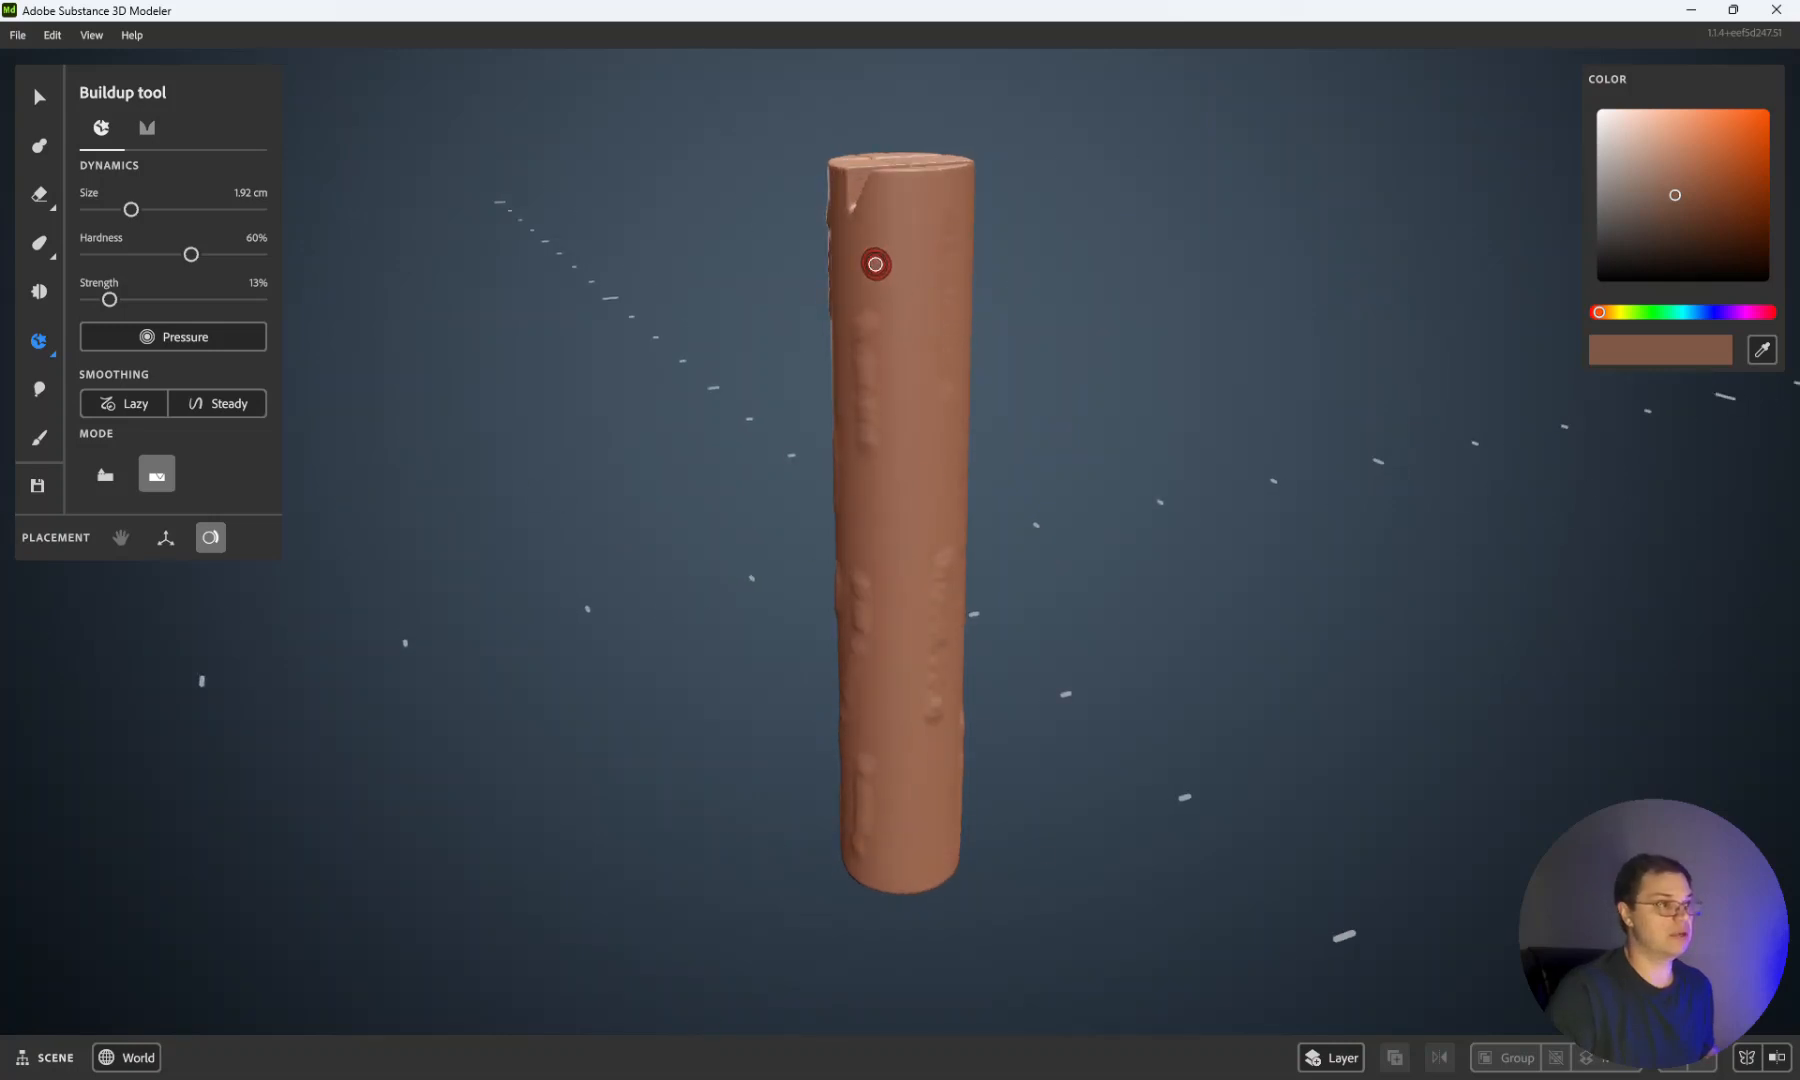
mouse_move(904, 385)
alt+mouse_down()
mouse_move(757, 547)
mouse_move(940, 537)
alt+mouse_up()
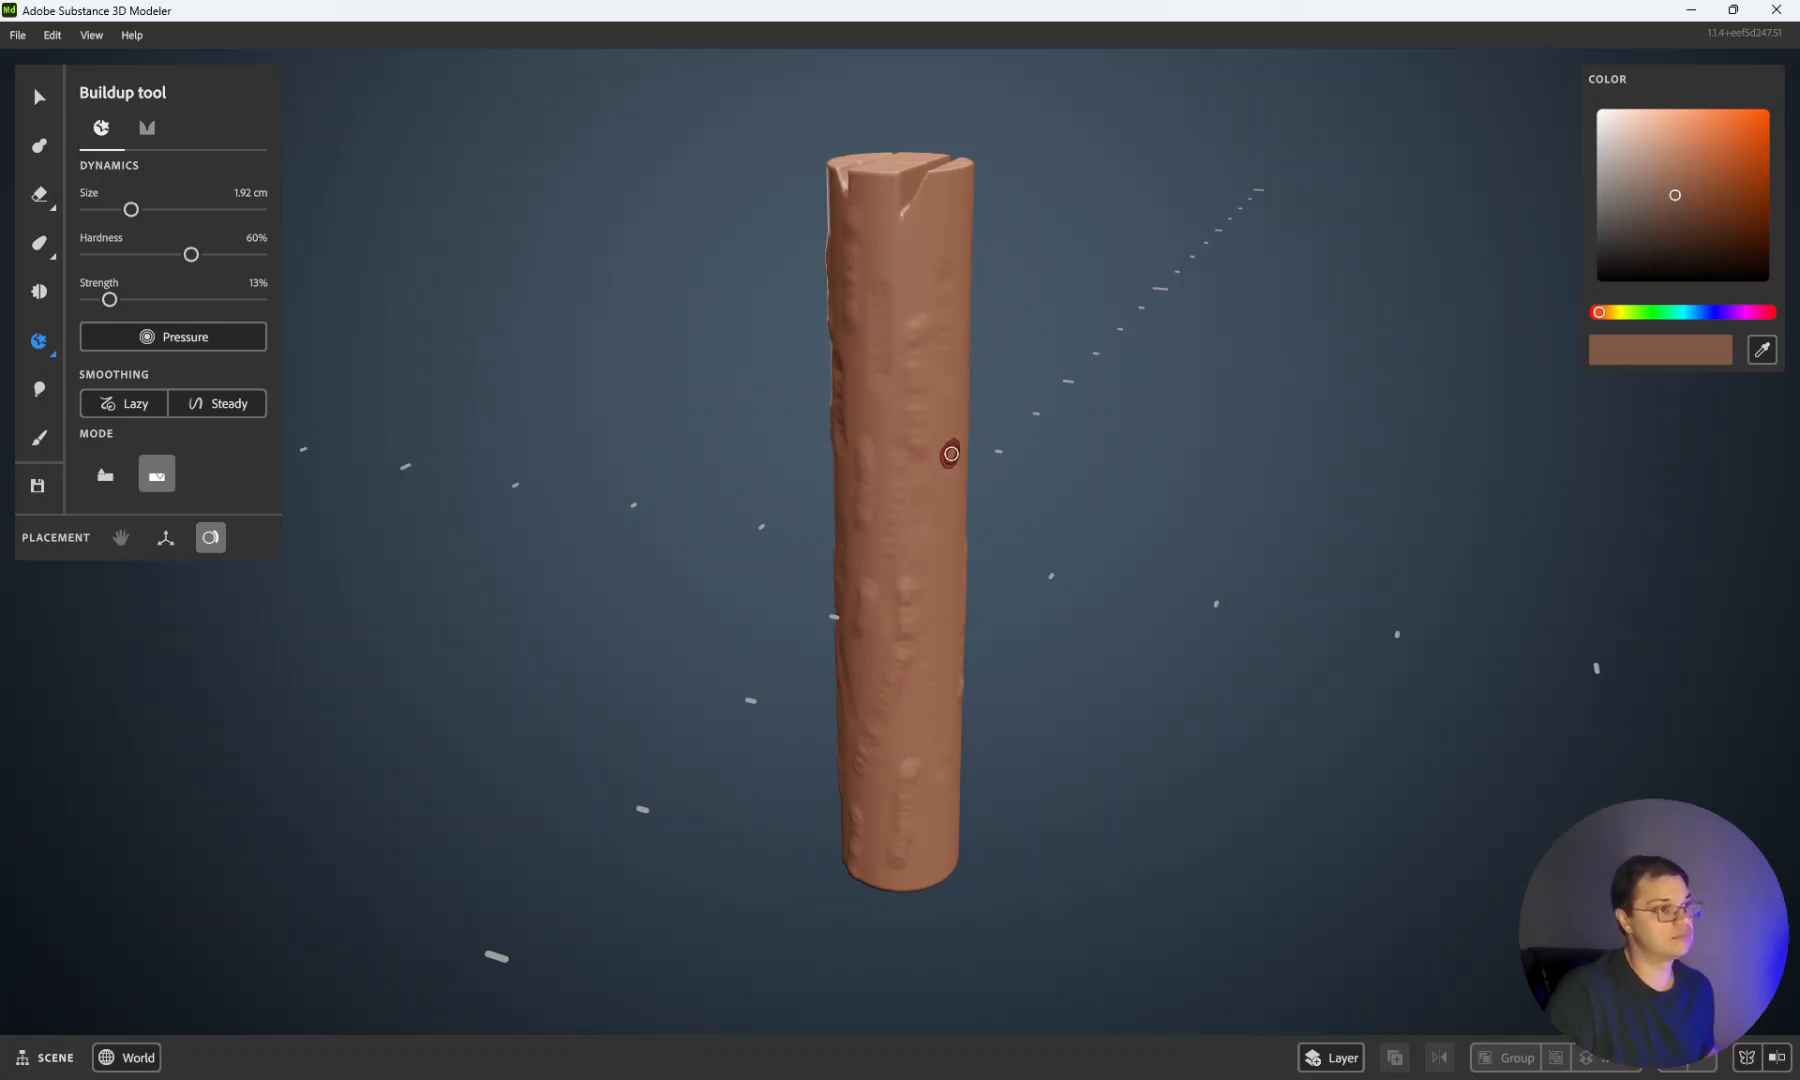
mouse_move(951, 565)
alt+mouse_down()
mouse_move(735, 655)
mouse_move(931, 547)
alt+mouse_up()
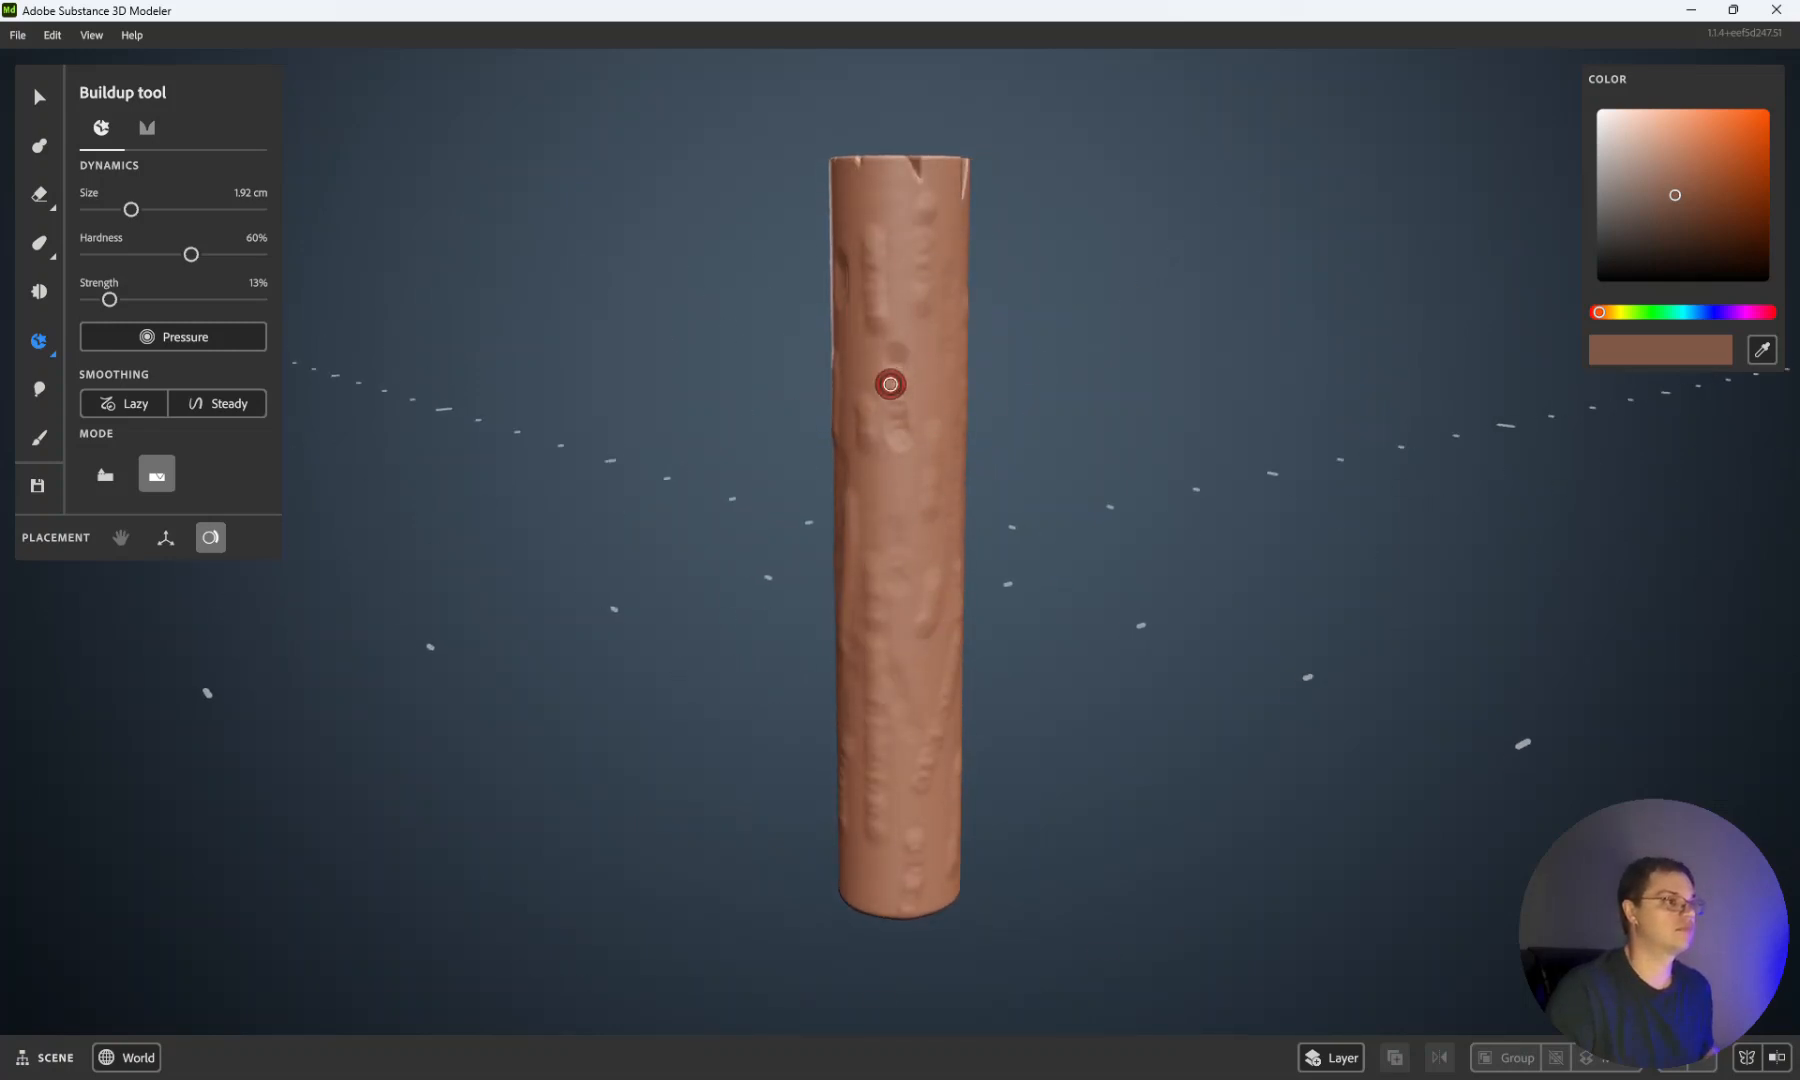
Step: Carve further soft grooves along the upper half of the post, working around its sides
drag(896, 331, 908, 441)
drag(908, 402, 900, 475)
mouse_move(767, 454)
alt+mouse_down()
mouse_move(922, 484)
mouse_move(911, 391)
alt+mouse_up()
mouse_move(879, 205)
mouse_down()
mouse_move(874, 360)
mouse_move(865, 325)
mouse_move(955, 437)
mouse_move(920, 325)
mouse_up()
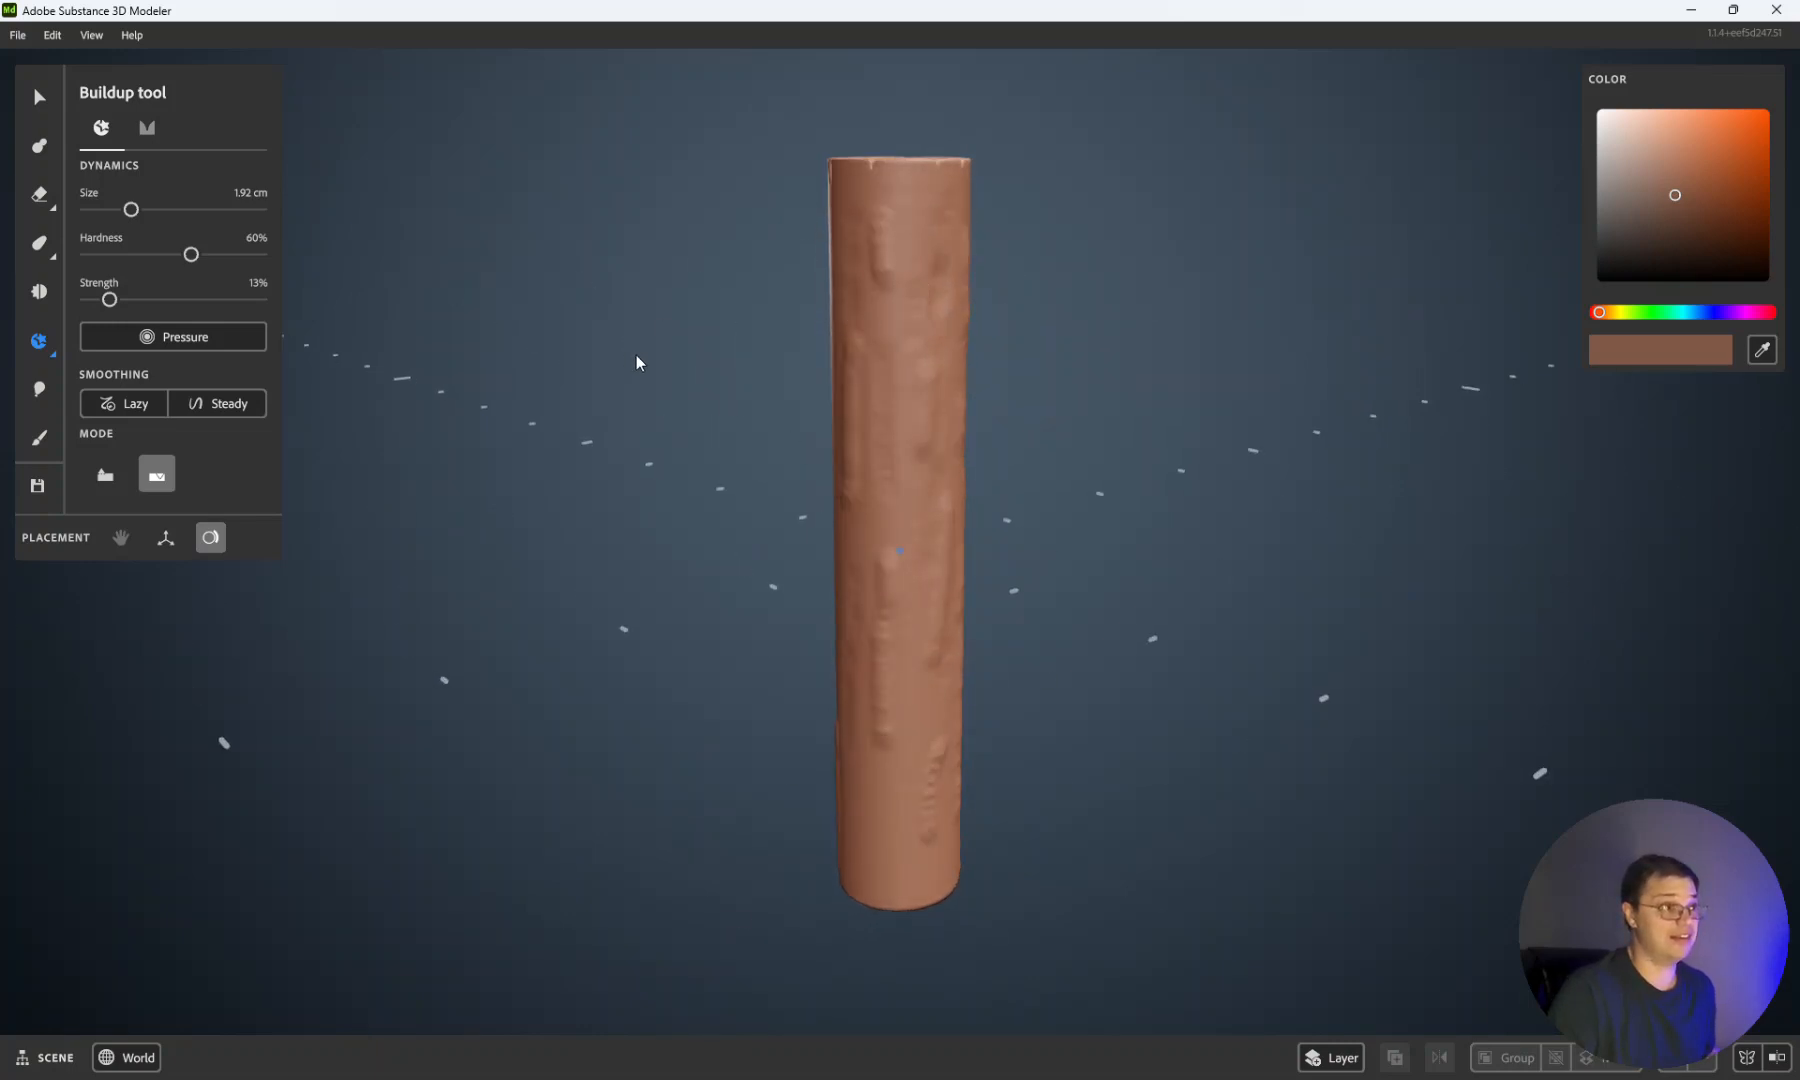
alt+drag(628, 357, 899, 390)
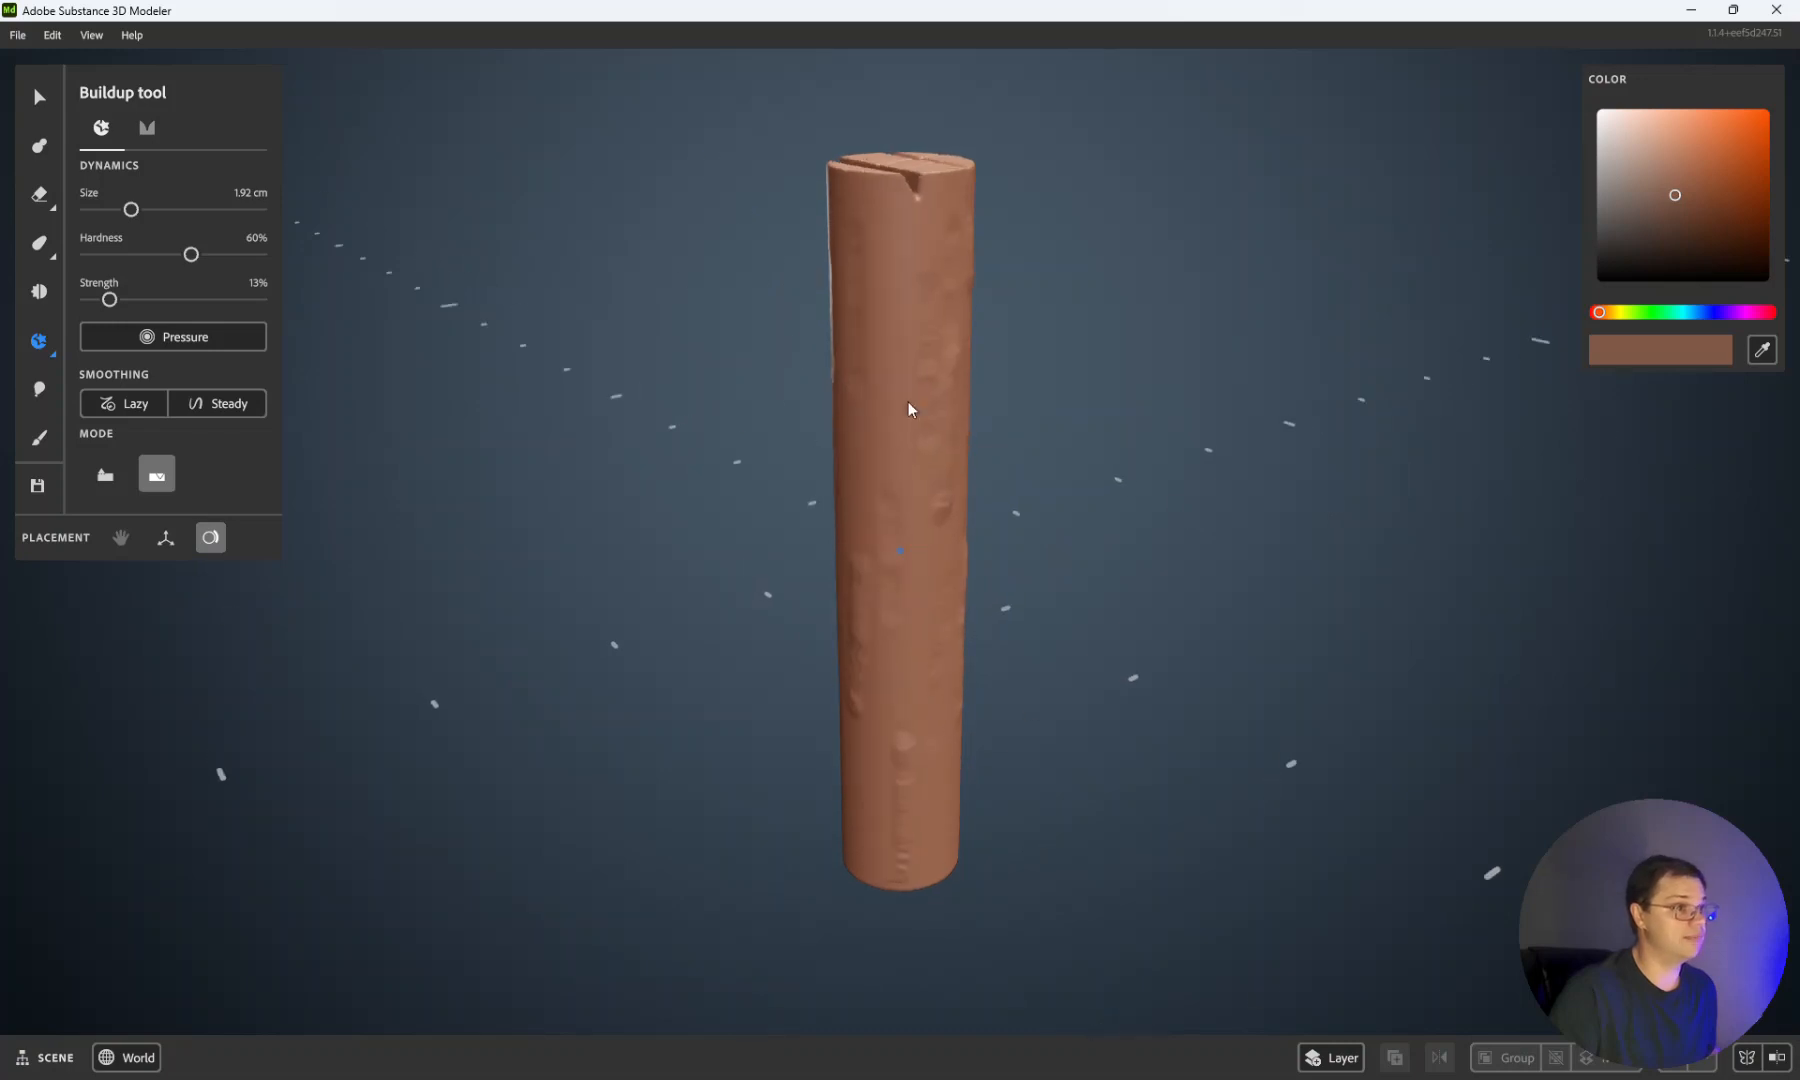
alt+drag(734, 488, 928, 489)
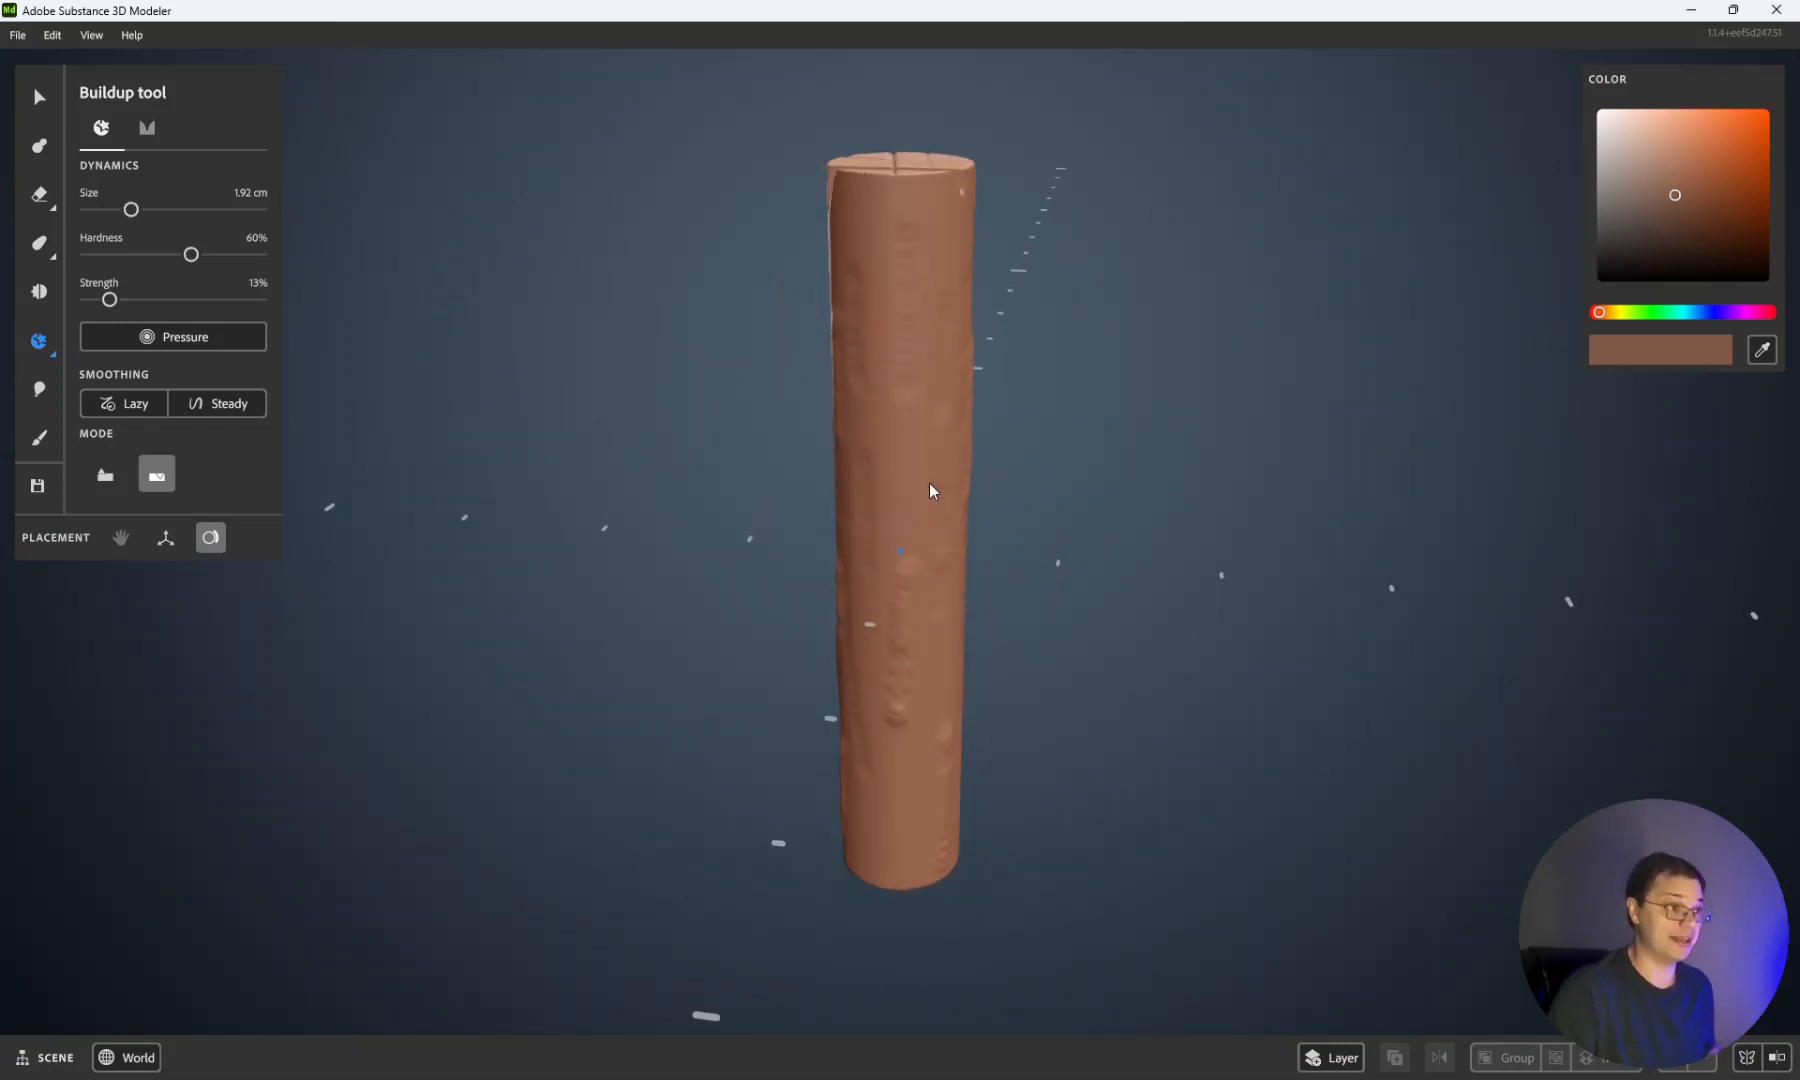
Step: Switch Buildup to its additive mode and build up faint raised patches between the grooves around the post
click(118, 478)
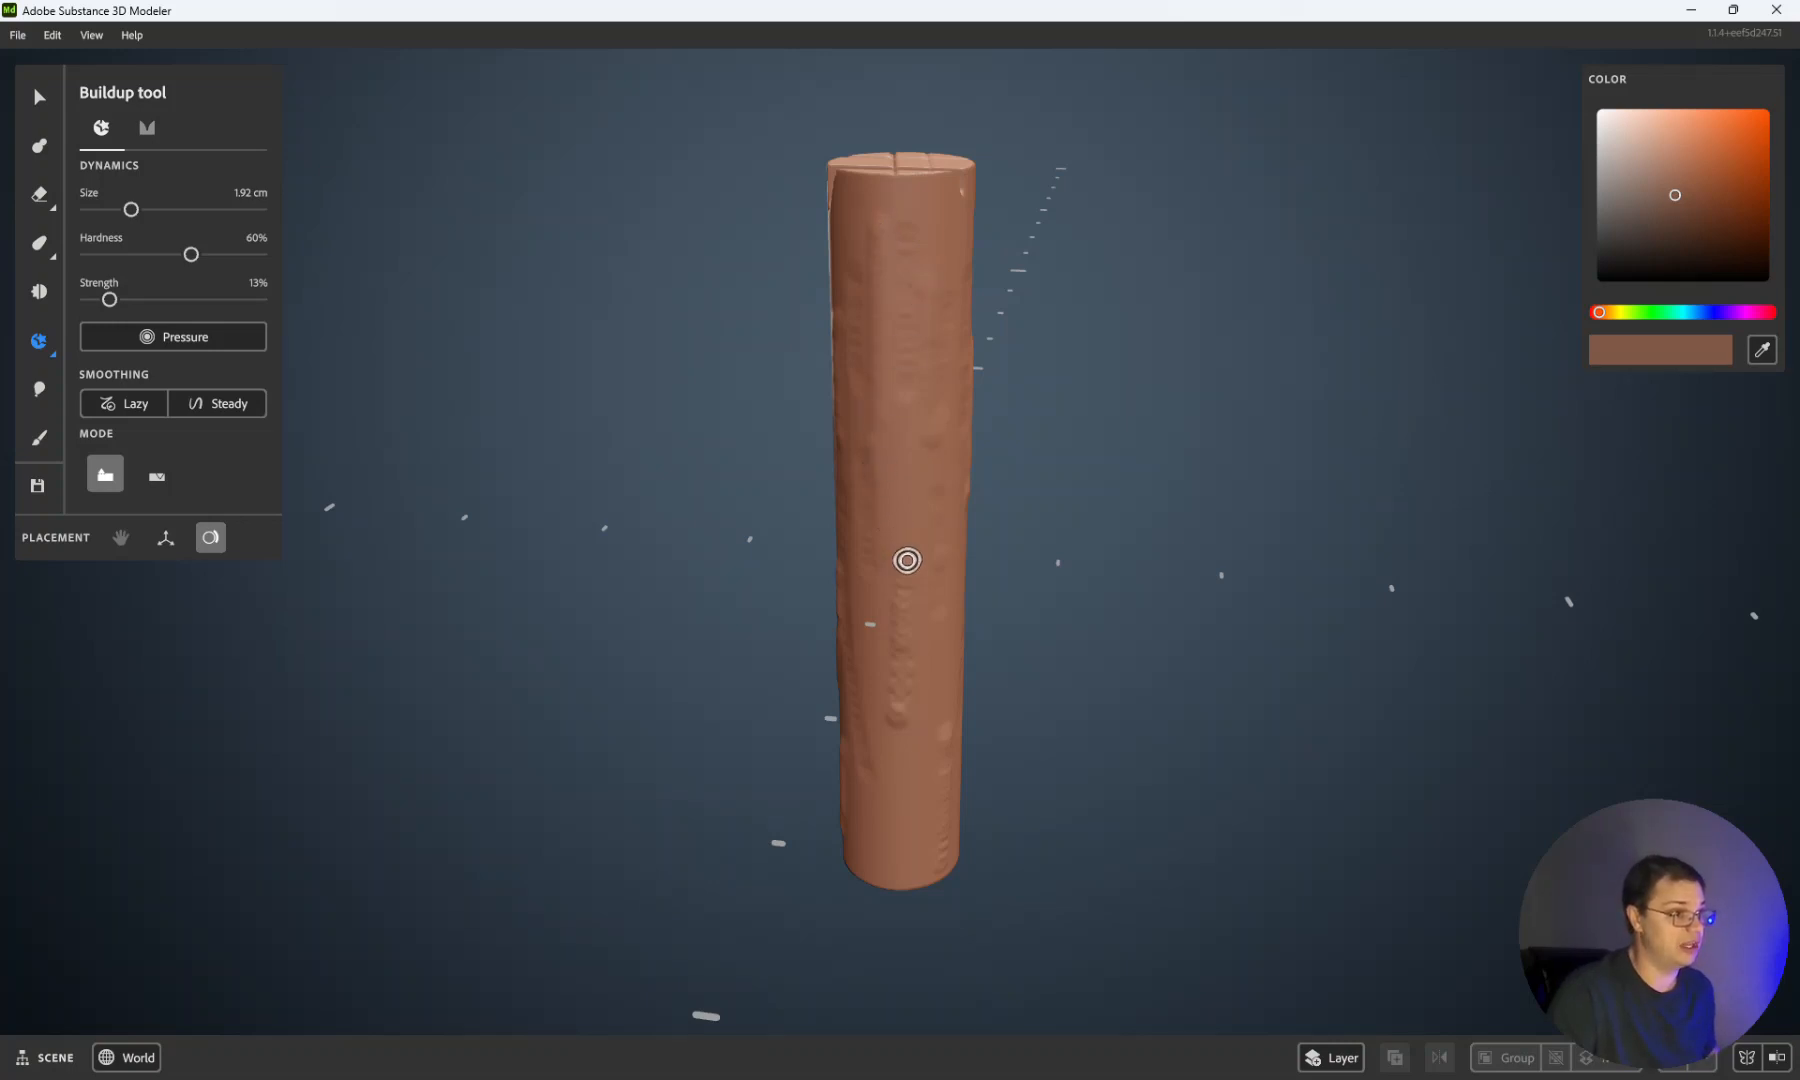
scroll(770, 850, up, 3)
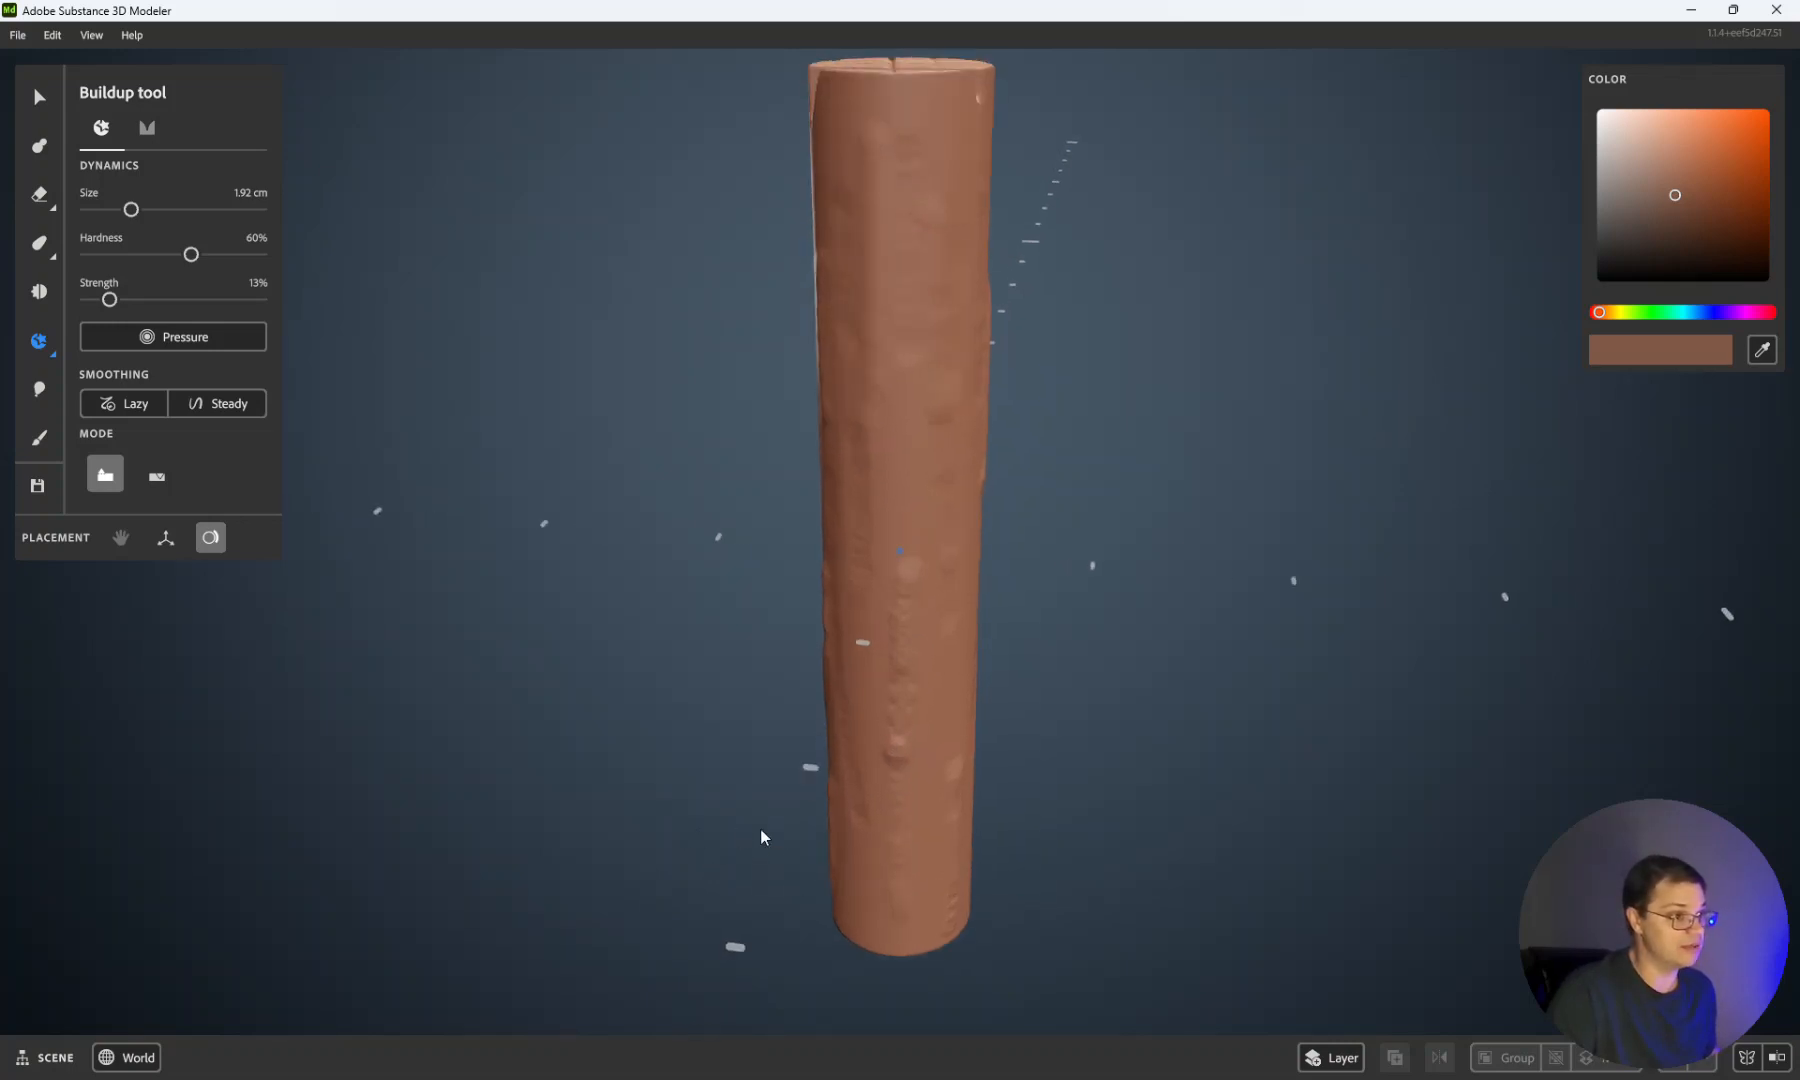
alt+drag(719, 771, 1112, 647)
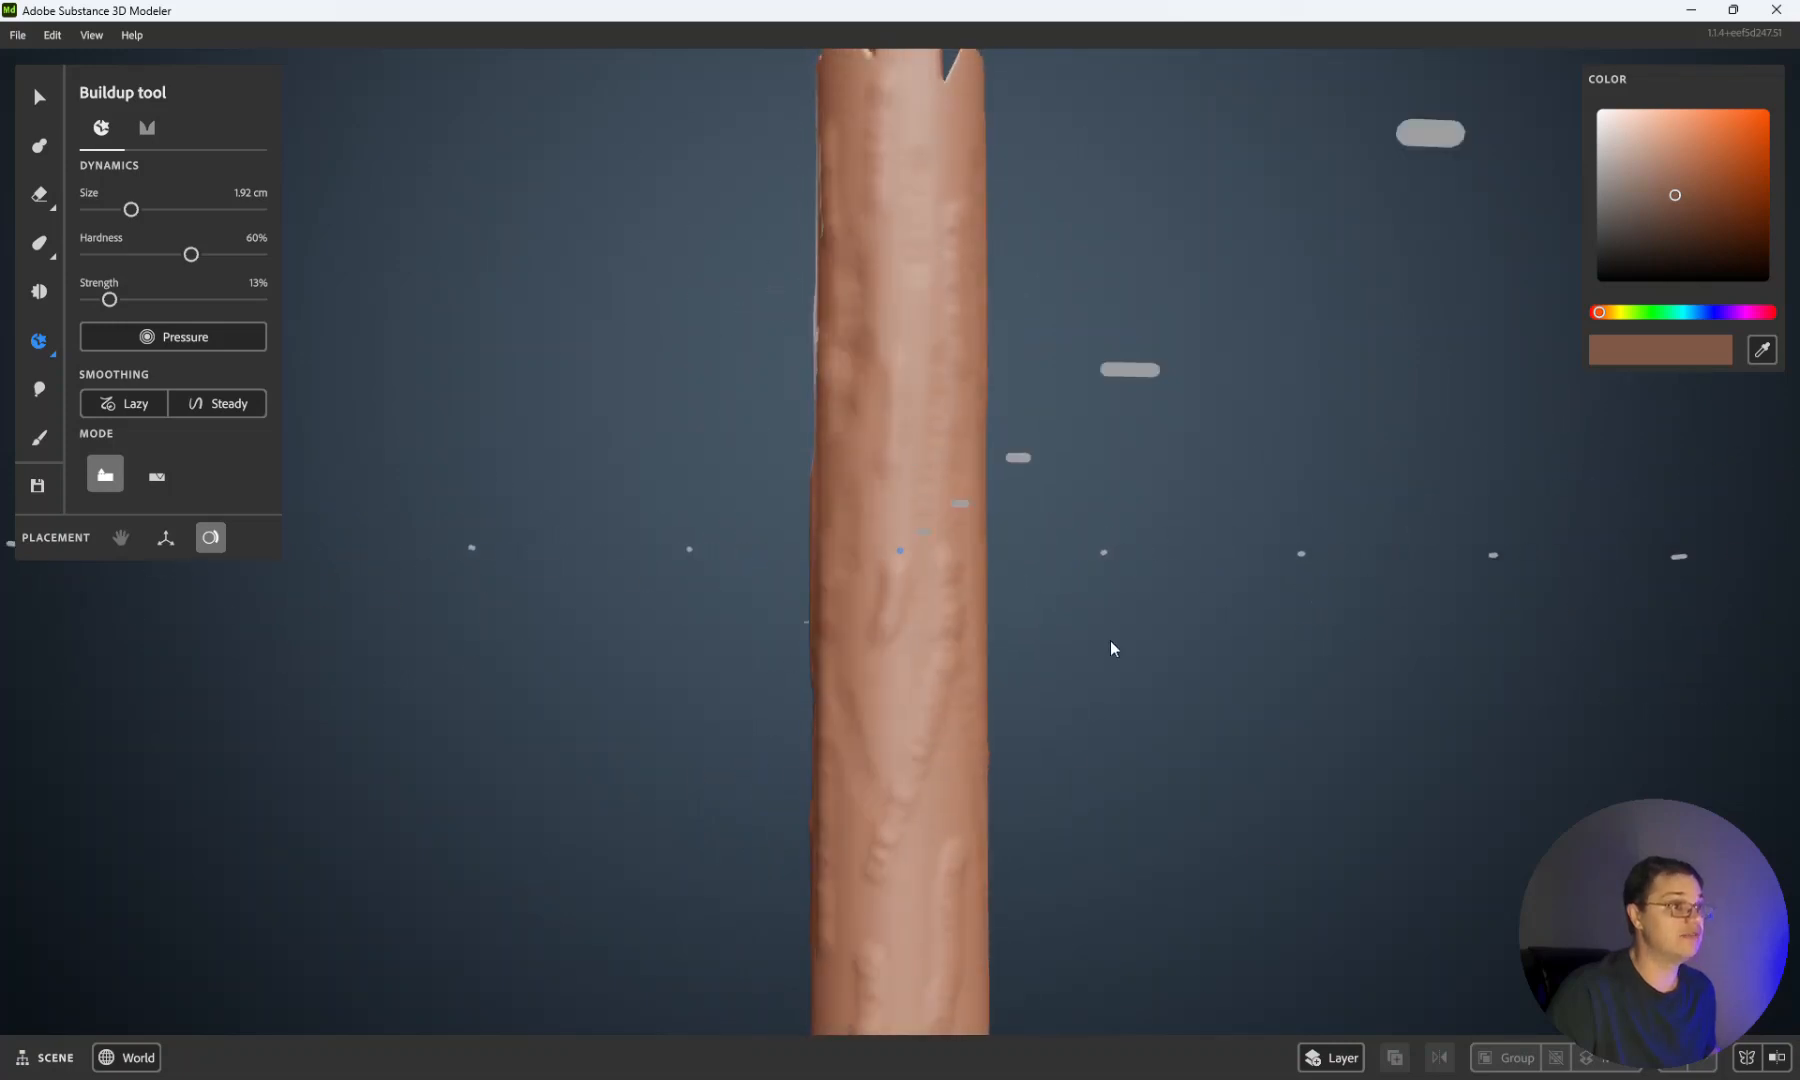
alt+drag(553, 666, 827, 678)
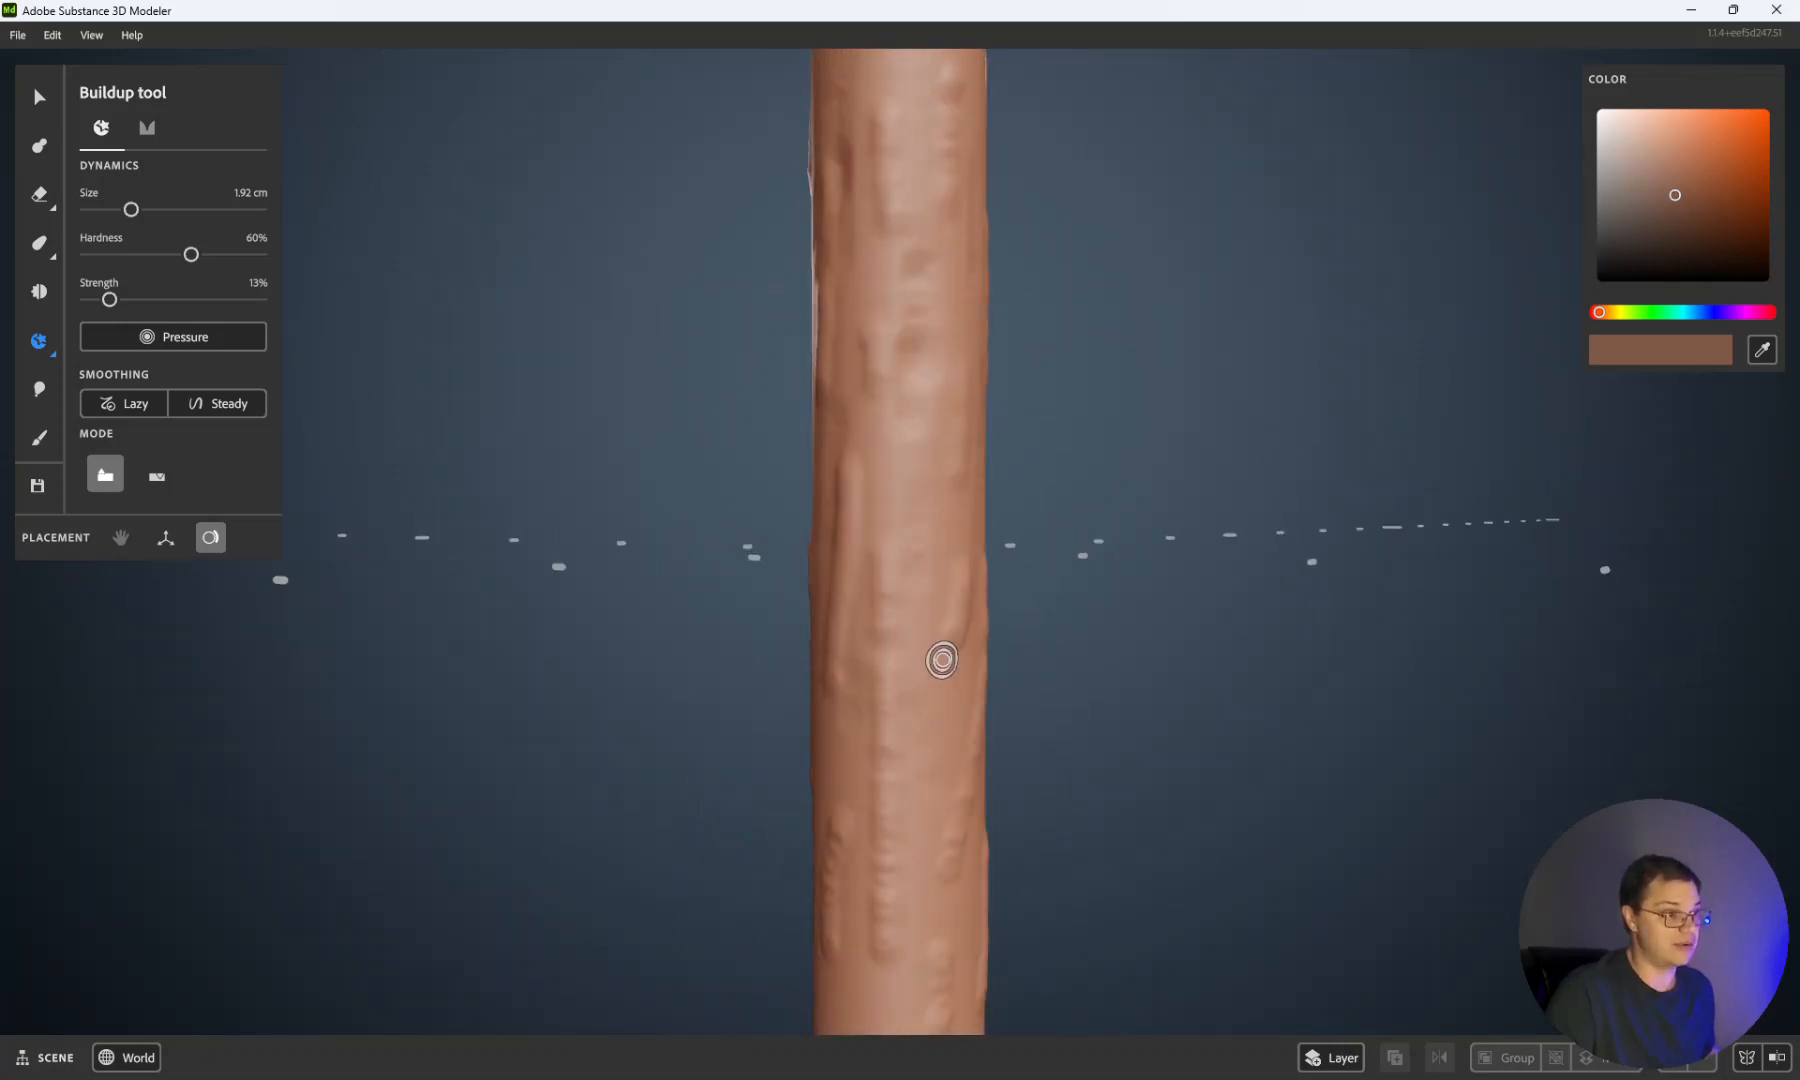
mouse_move(920, 583)
alt+mouse_down()
mouse_move(719, 605)
mouse_move(965, 592)
alt+mouse_up()
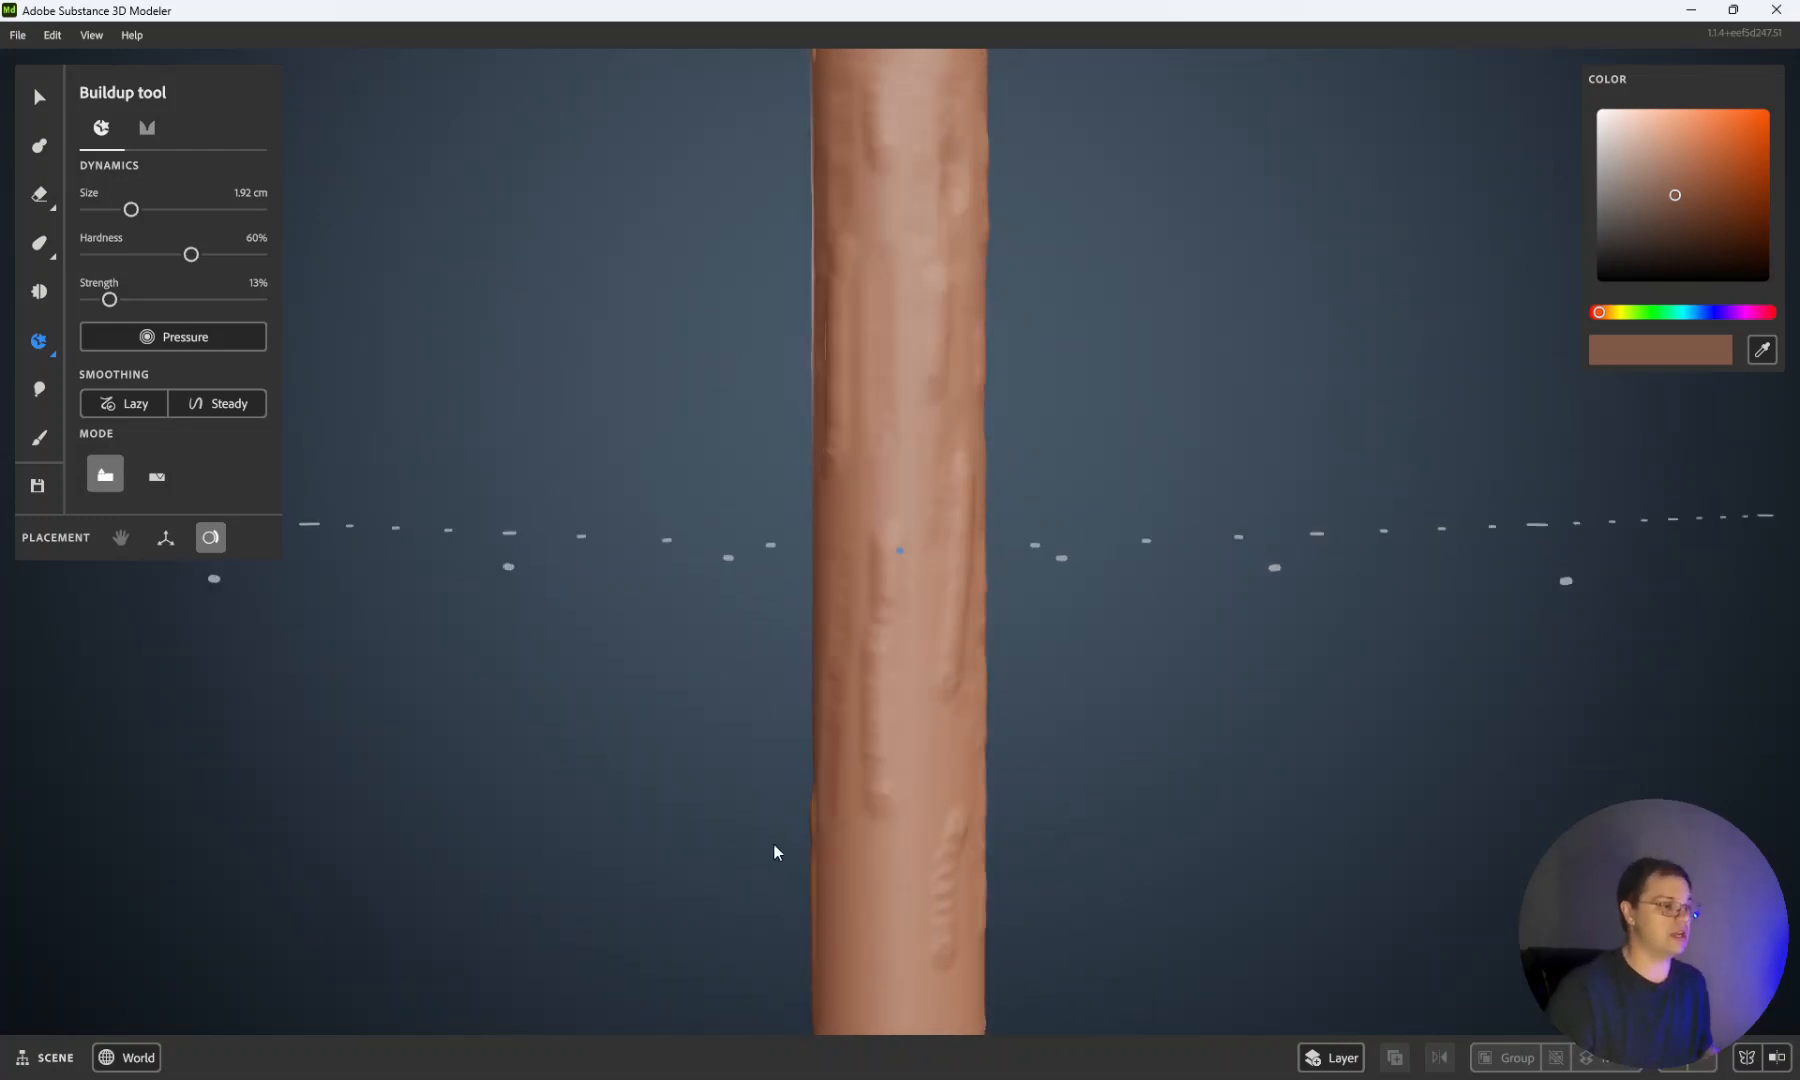
mouse_move(508, 892)
alt+mouse_down()
mouse_move(539, 828)
mouse_move(622, 829)
alt+mouse_up()
scroll(626, 829, down, 2)
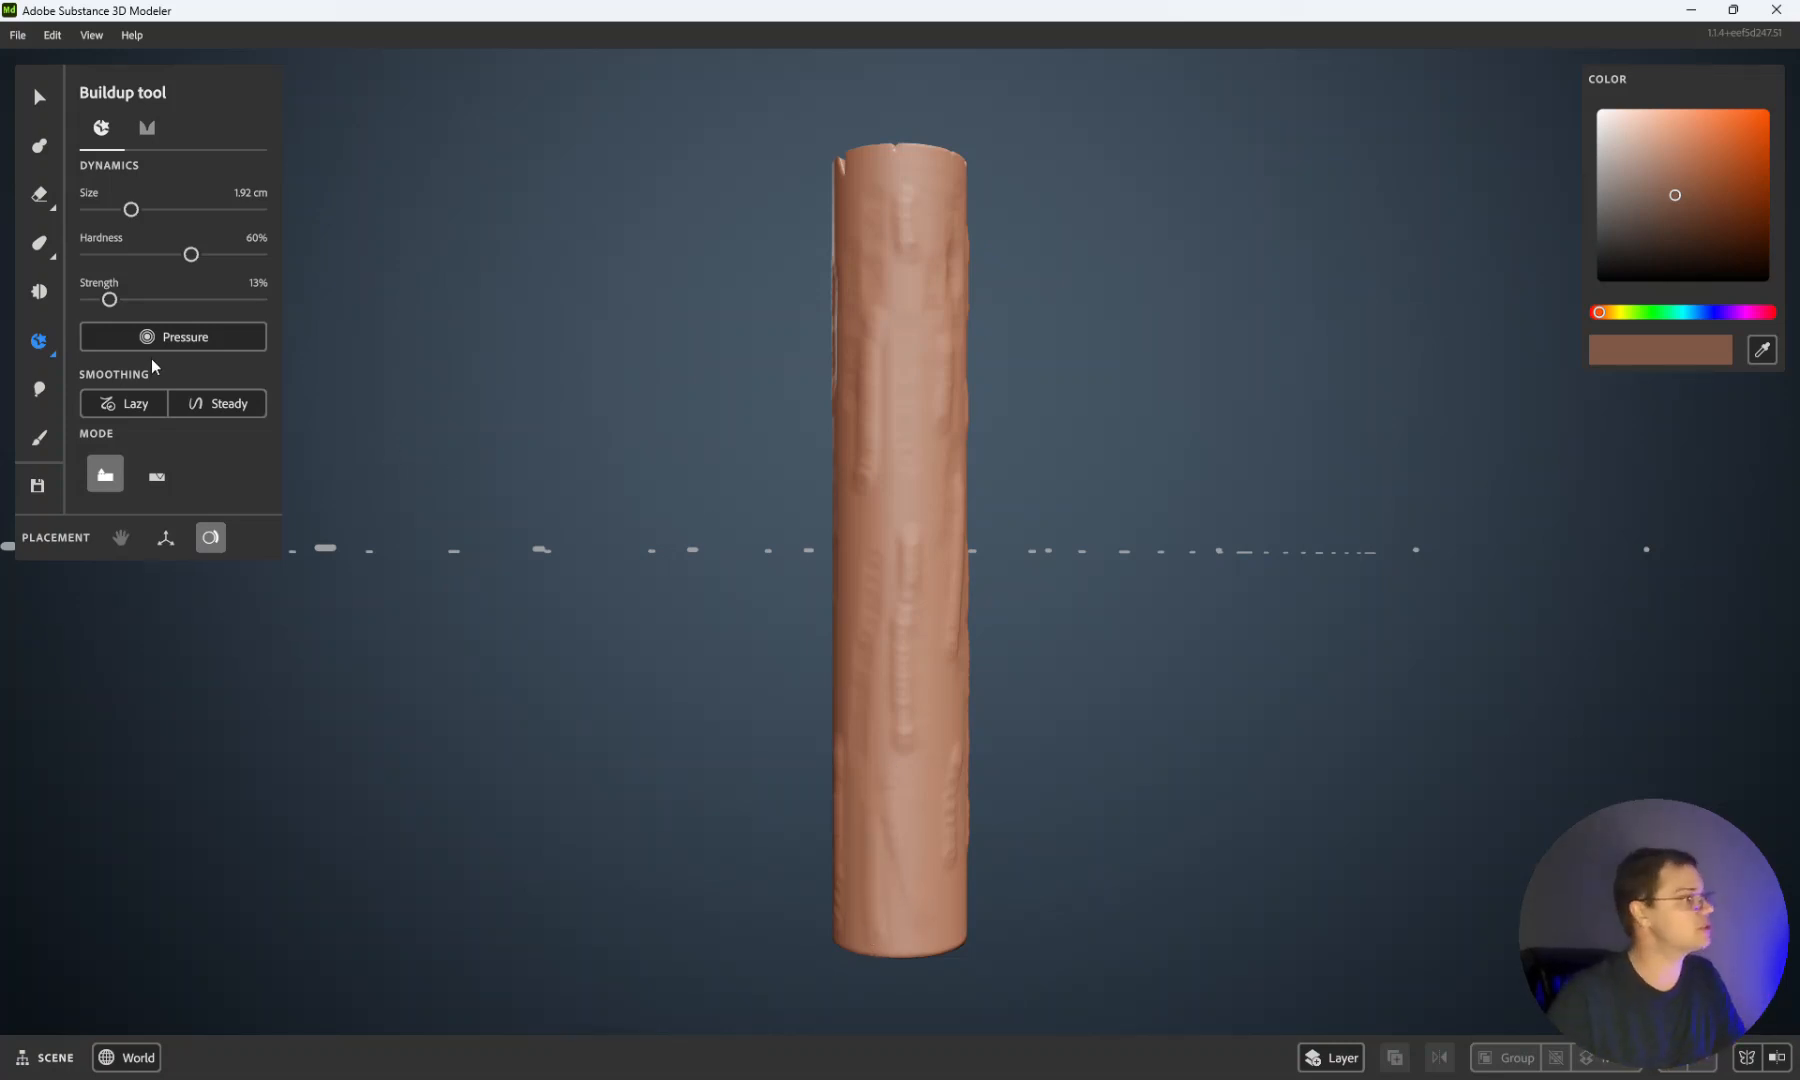
Step: Smooth the bumpy ridges along the post with the Smooth tool at 6.51 cm size and 16% strength
click(38, 294)
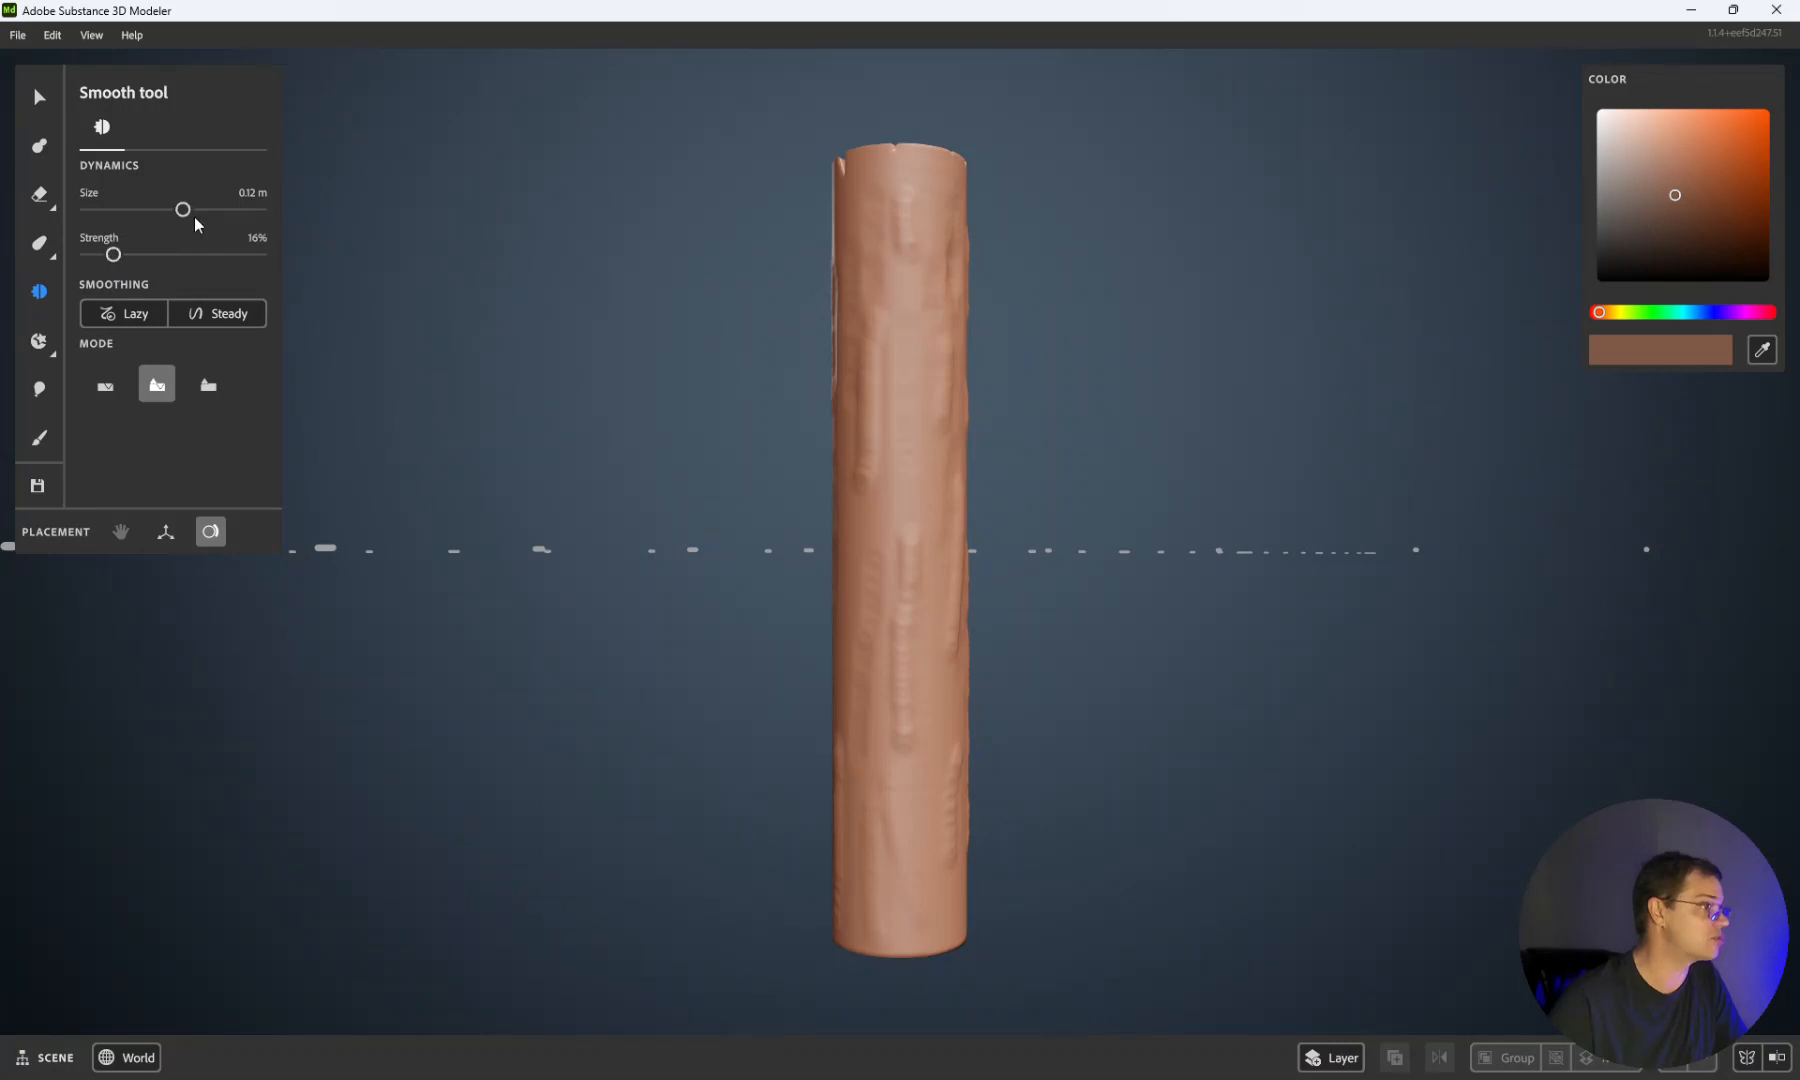
drag(182, 210, 136, 210)
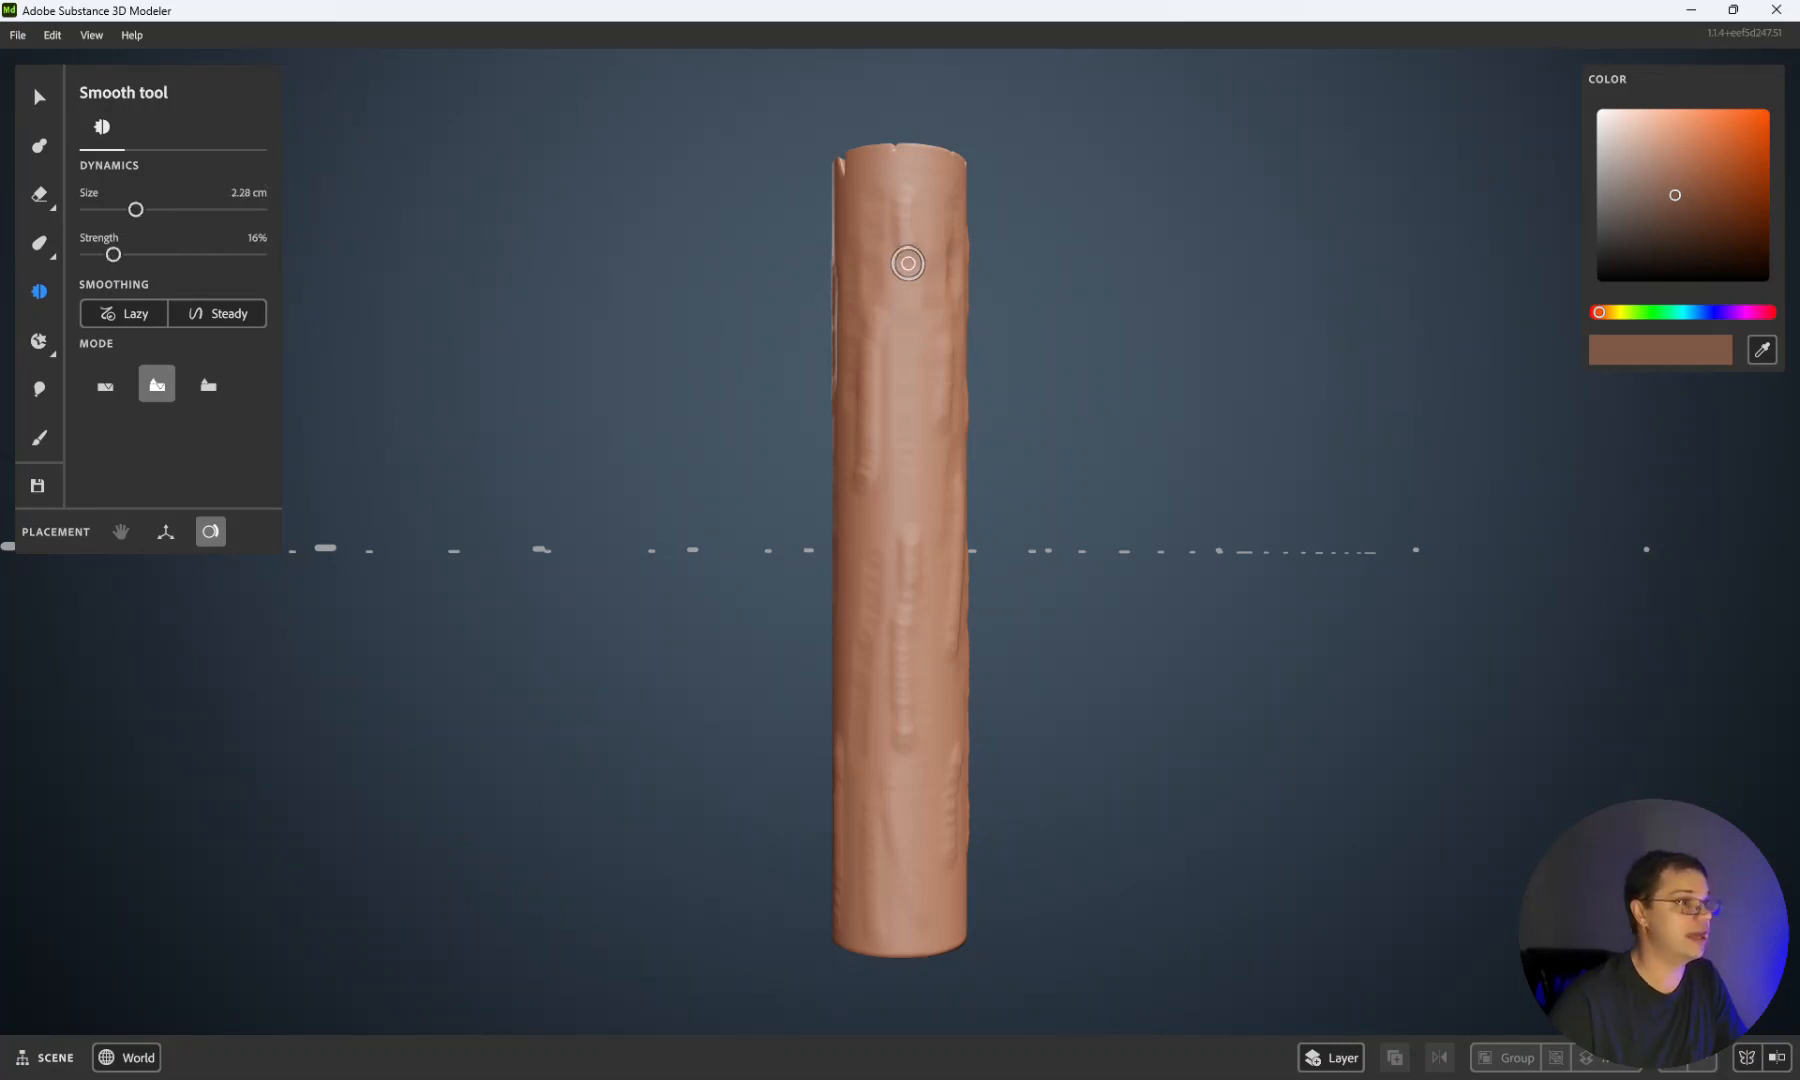
drag(141, 212, 165, 210)
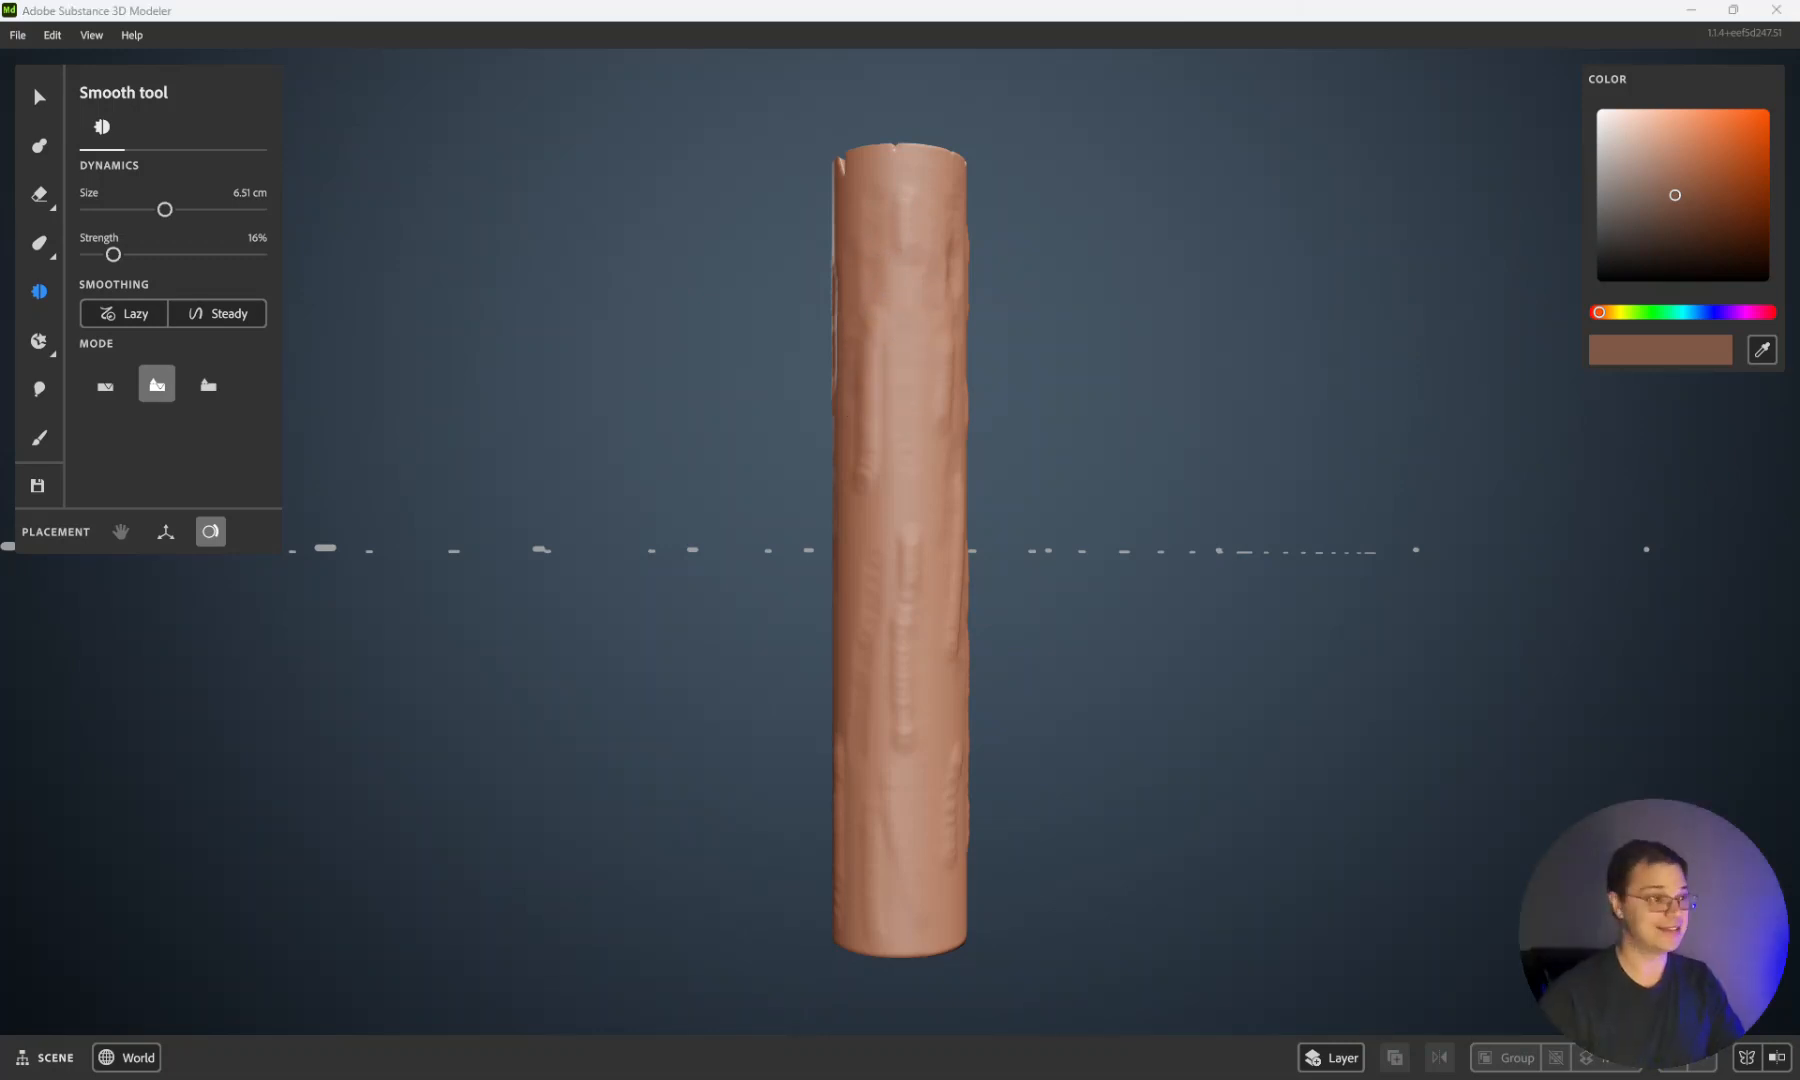
mouse_move(890, 575)
mouse_down()
mouse_move(896, 534)
mouse_move(924, 643)
mouse_move(900, 763)
mouse_move(896, 635)
mouse_move(880, 670)
mouse_up()
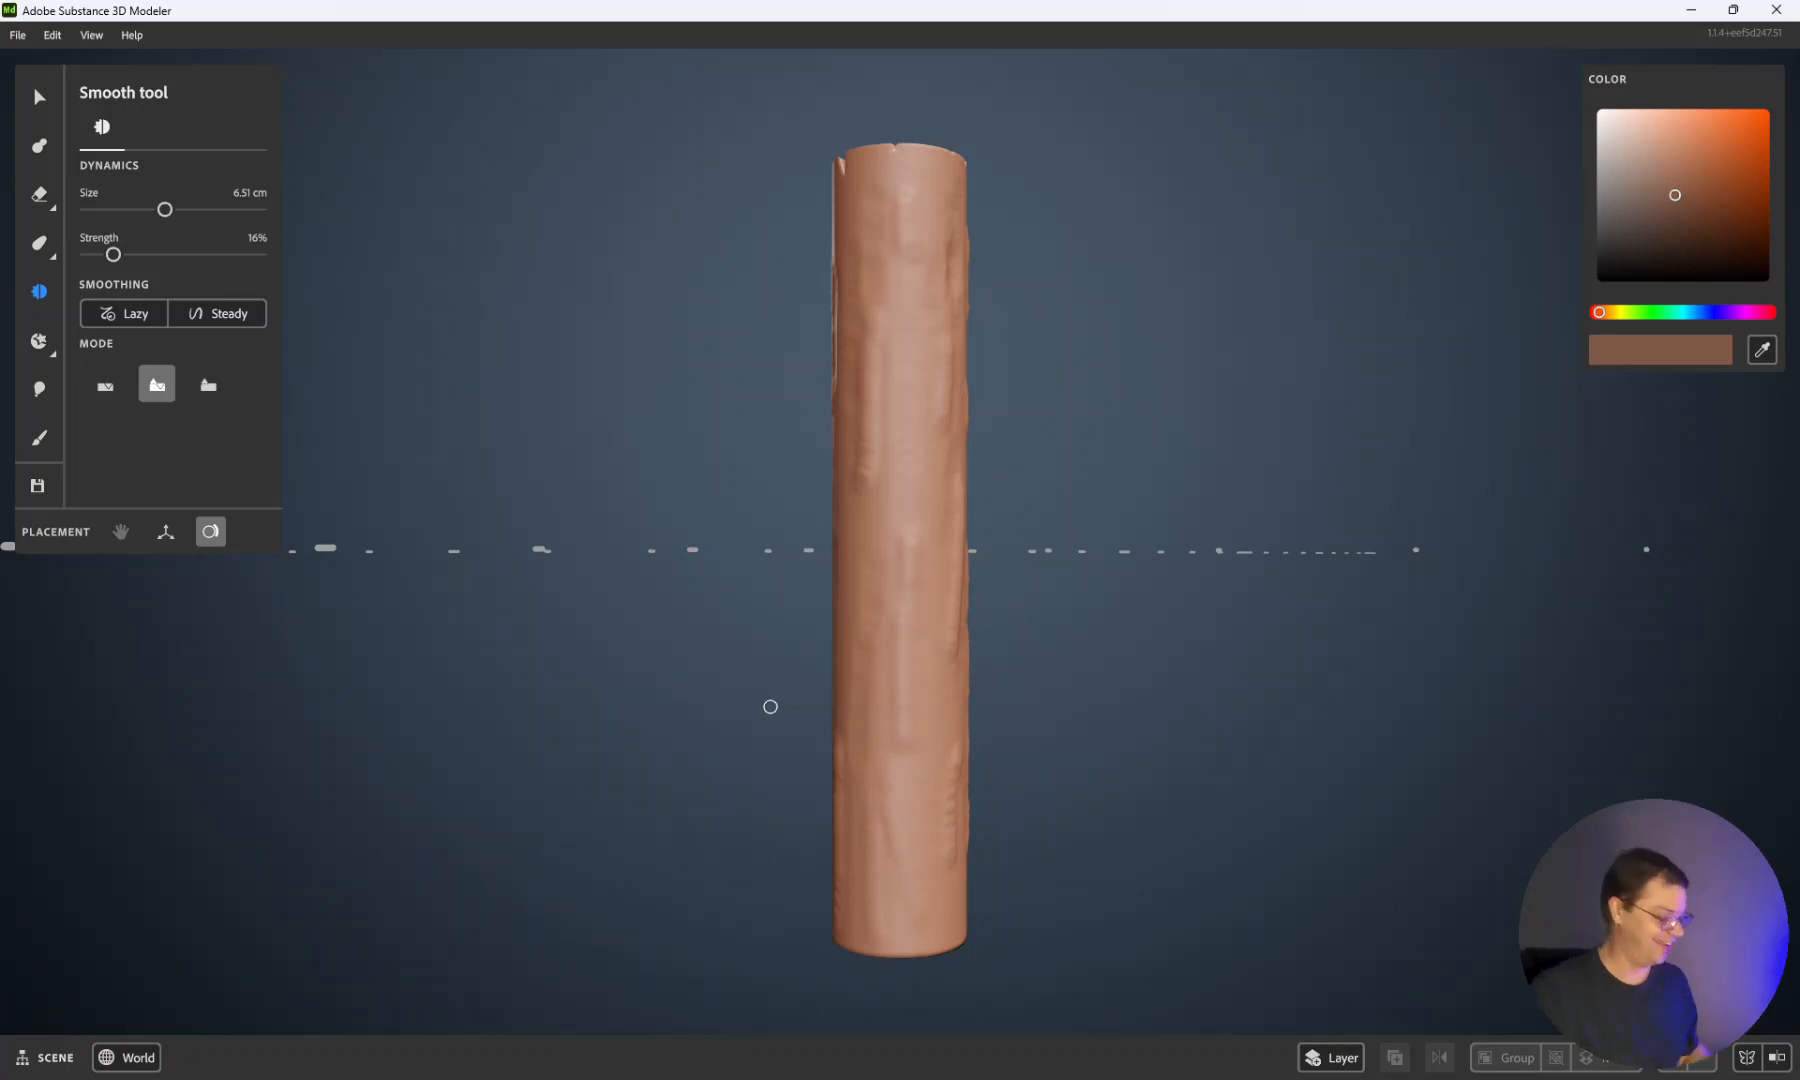
alt+drag(767, 707, 820, 724)
drag(864, 489, 870, 650)
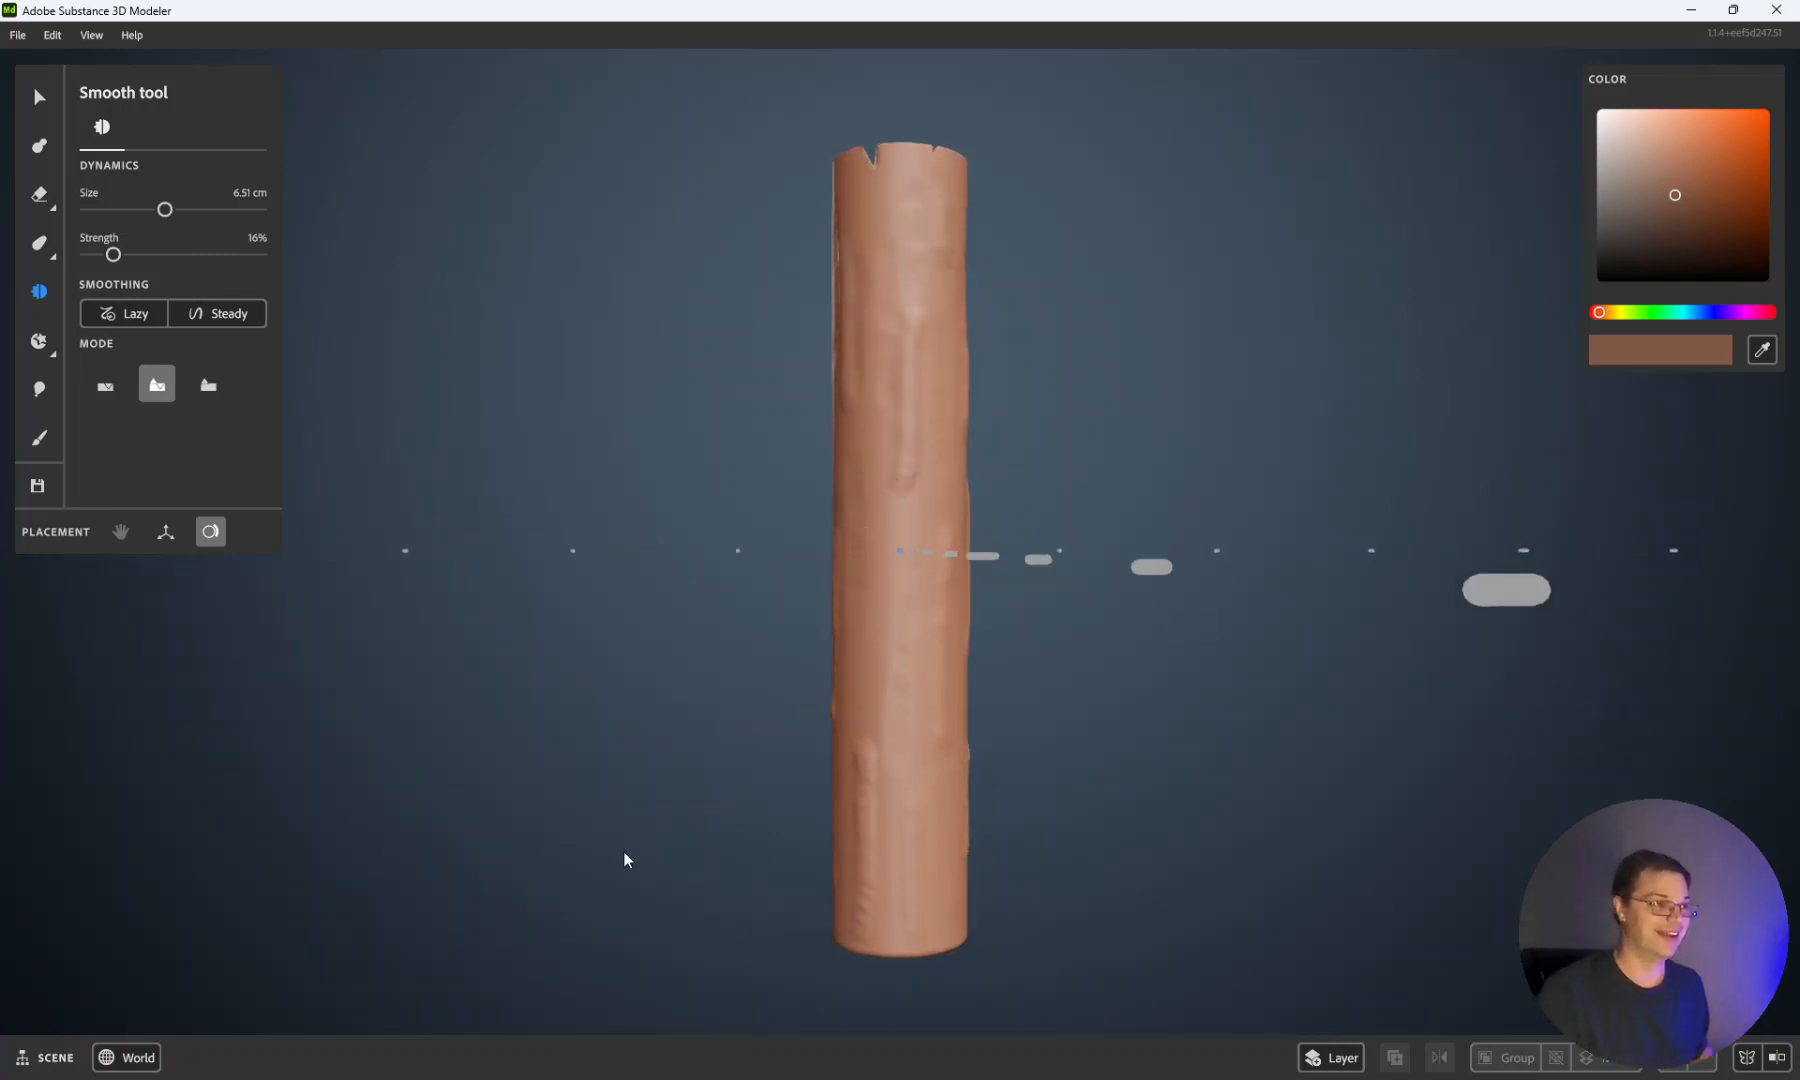
alt+drag(699, 843, 785, 814)
alt+drag(662, 588, 896, 766)
alt+drag(651, 775, 896, 434)
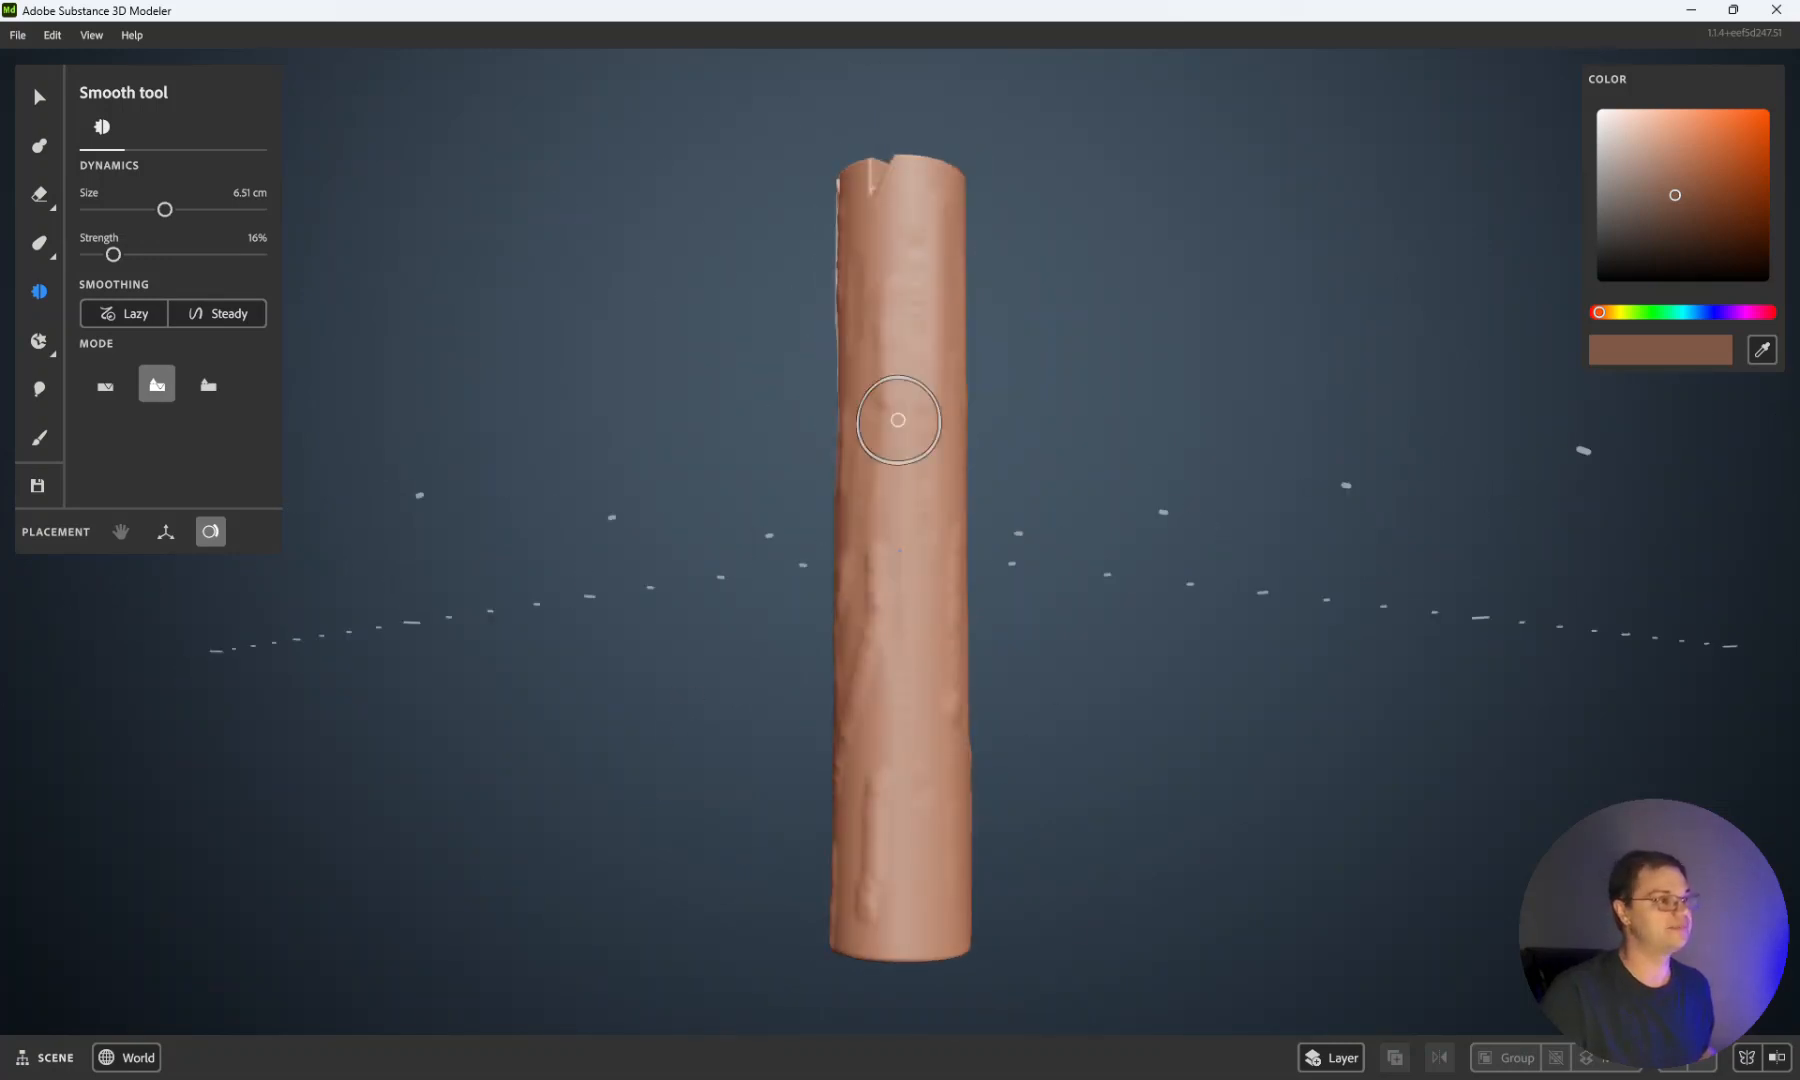
Step: Soften the remaining ridges and grooves on the other sides of the post, from top to base
mouse_move(731, 948)
alt+mouse_down()
mouse_move(639, 852)
mouse_move(679, 777)
alt+mouse_up()
mouse_move(884, 715)
alt+mouse_down()
mouse_move(742, 669)
mouse_move(852, 448)
alt+mouse_up()
mouse_move(820, 374)
alt+mouse_down()
mouse_move(755, 307)
mouse_move(896, 197)
alt+mouse_up()
alt+drag(602, 285, 614, 304)
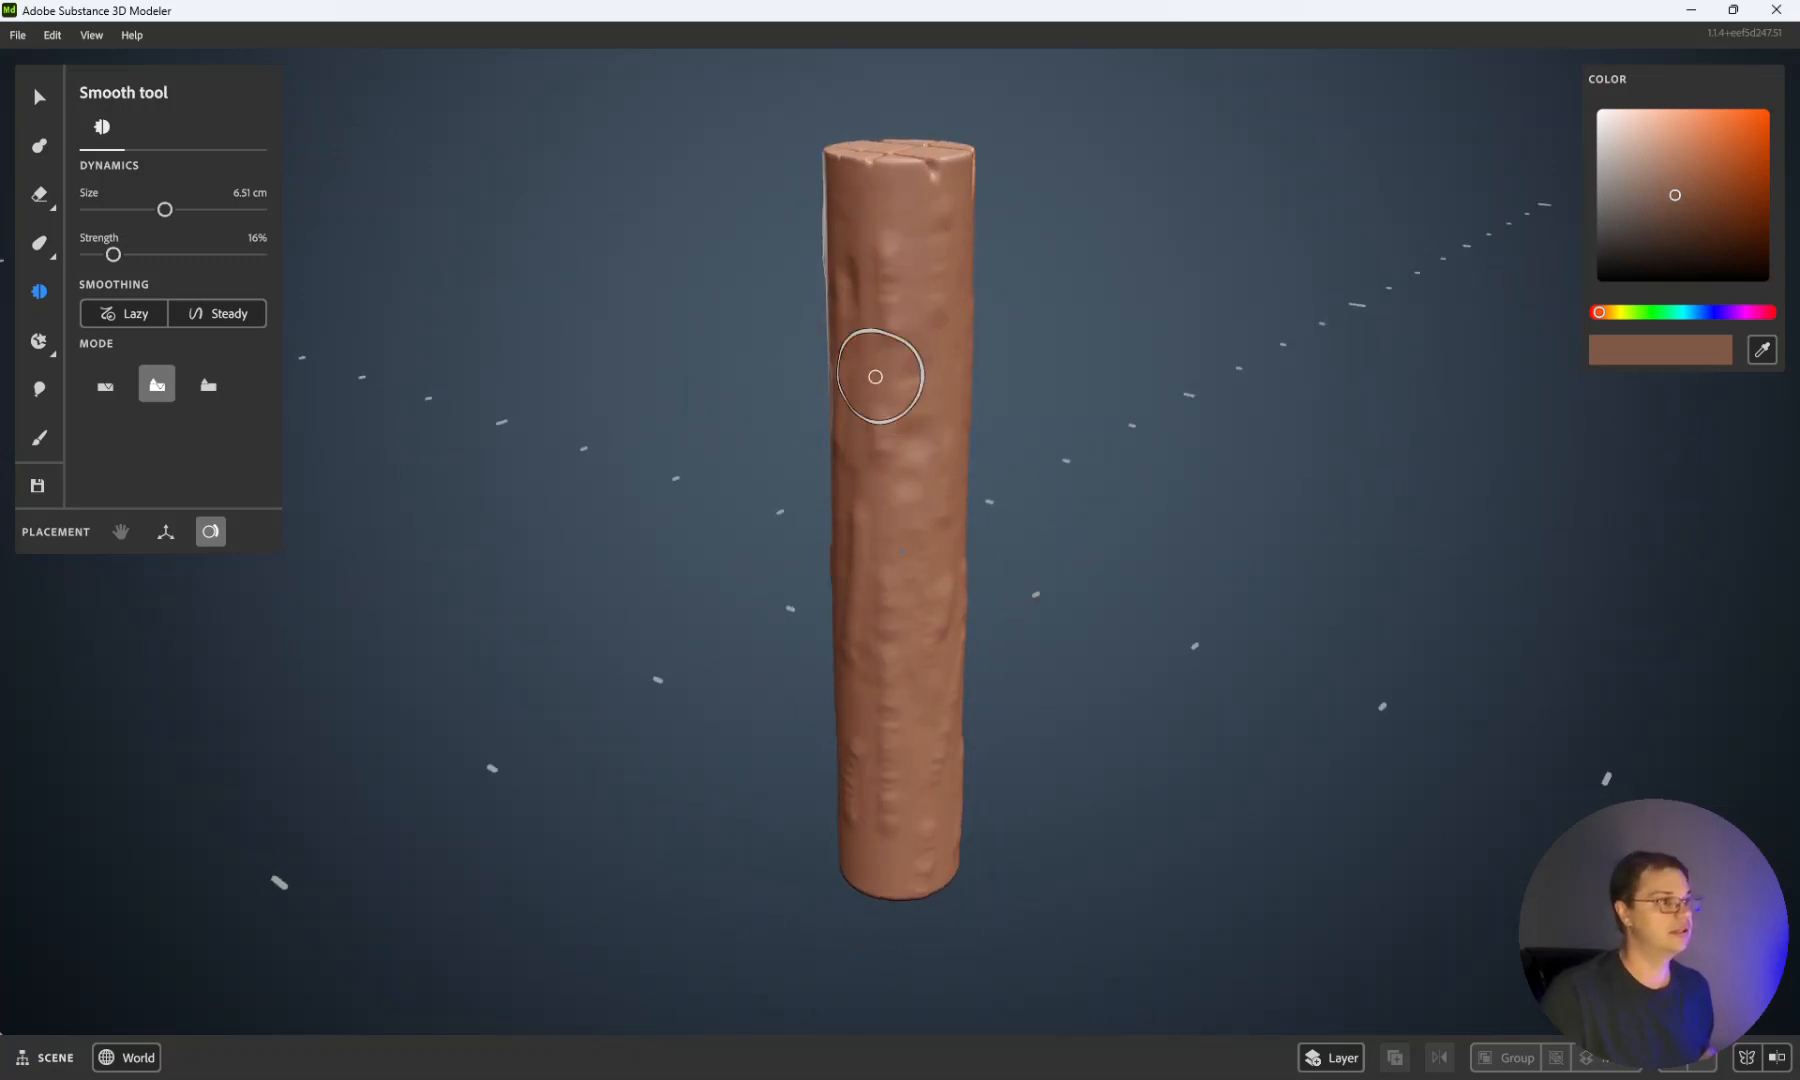
alt+drag(603, 589, 700, 520)
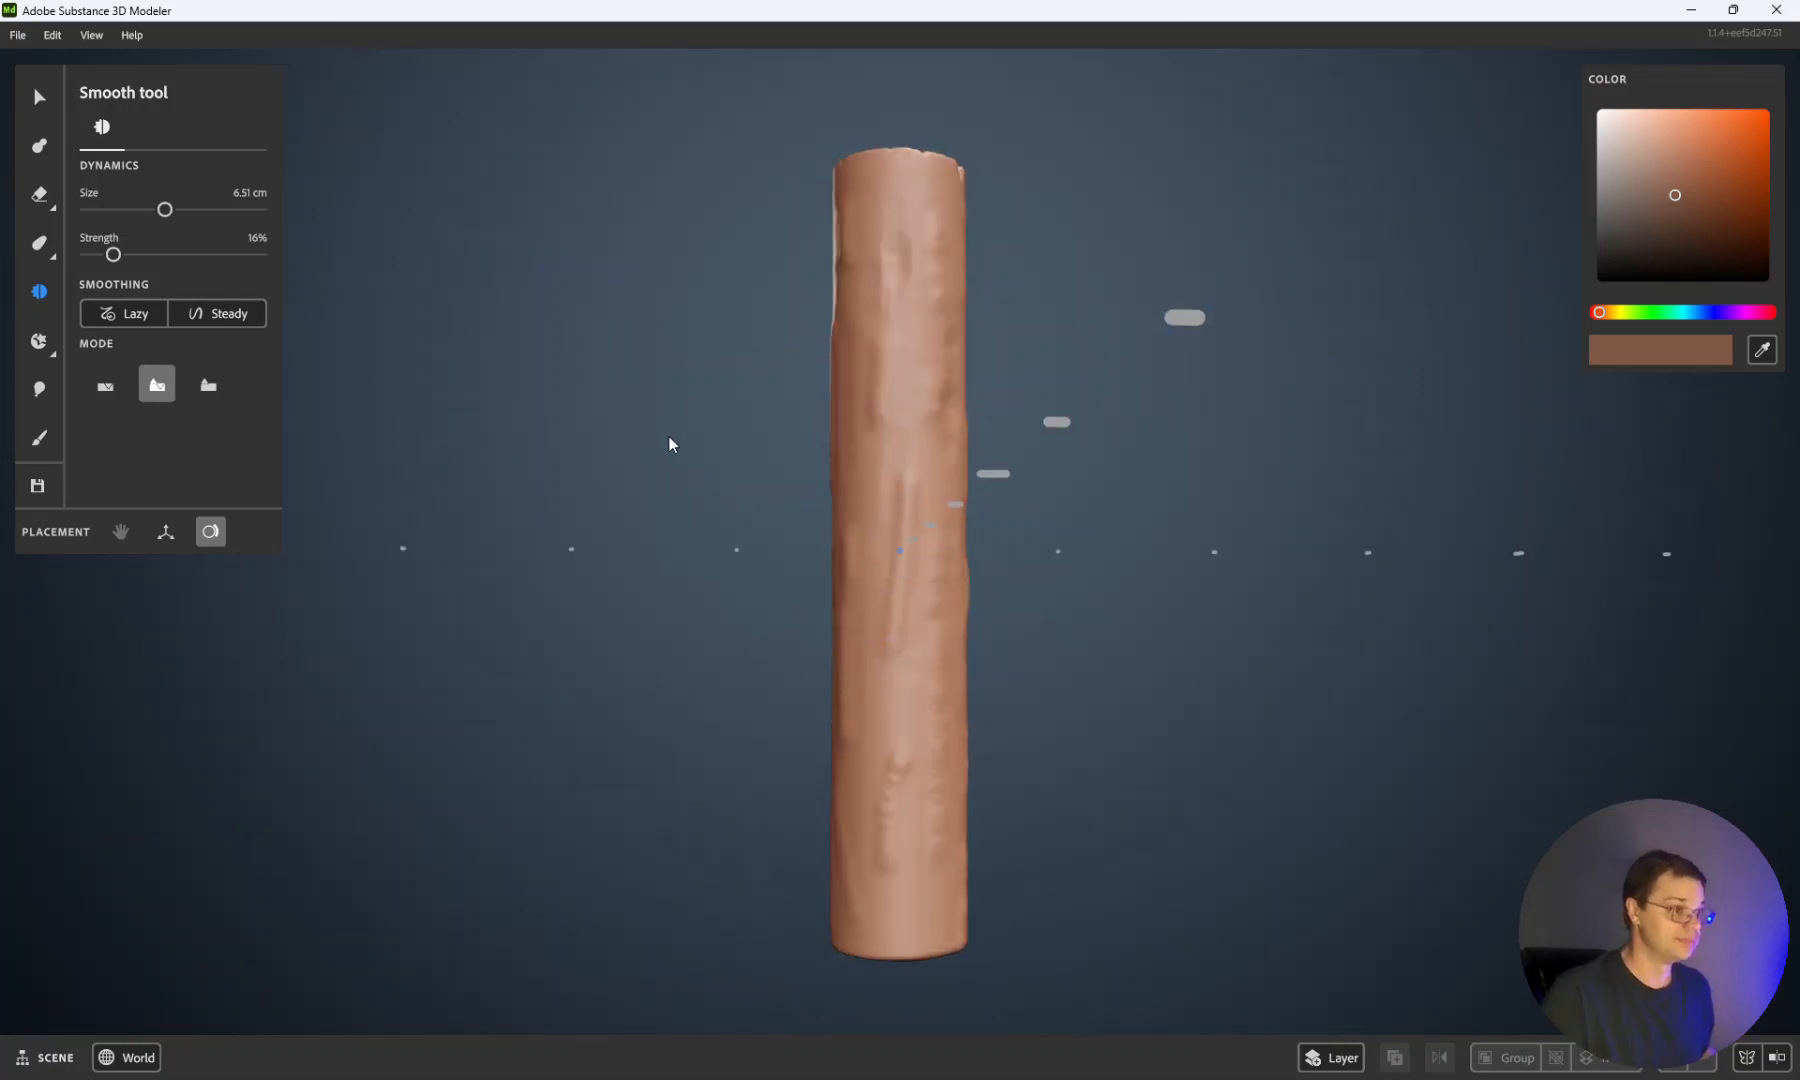
alt+drag(665, 420, 750, 470)
mouse_move(916, 635)
alt+mouse_down()
mouse_move(689, 482)
mouse_move(920, 526)
alt+mouse_up()
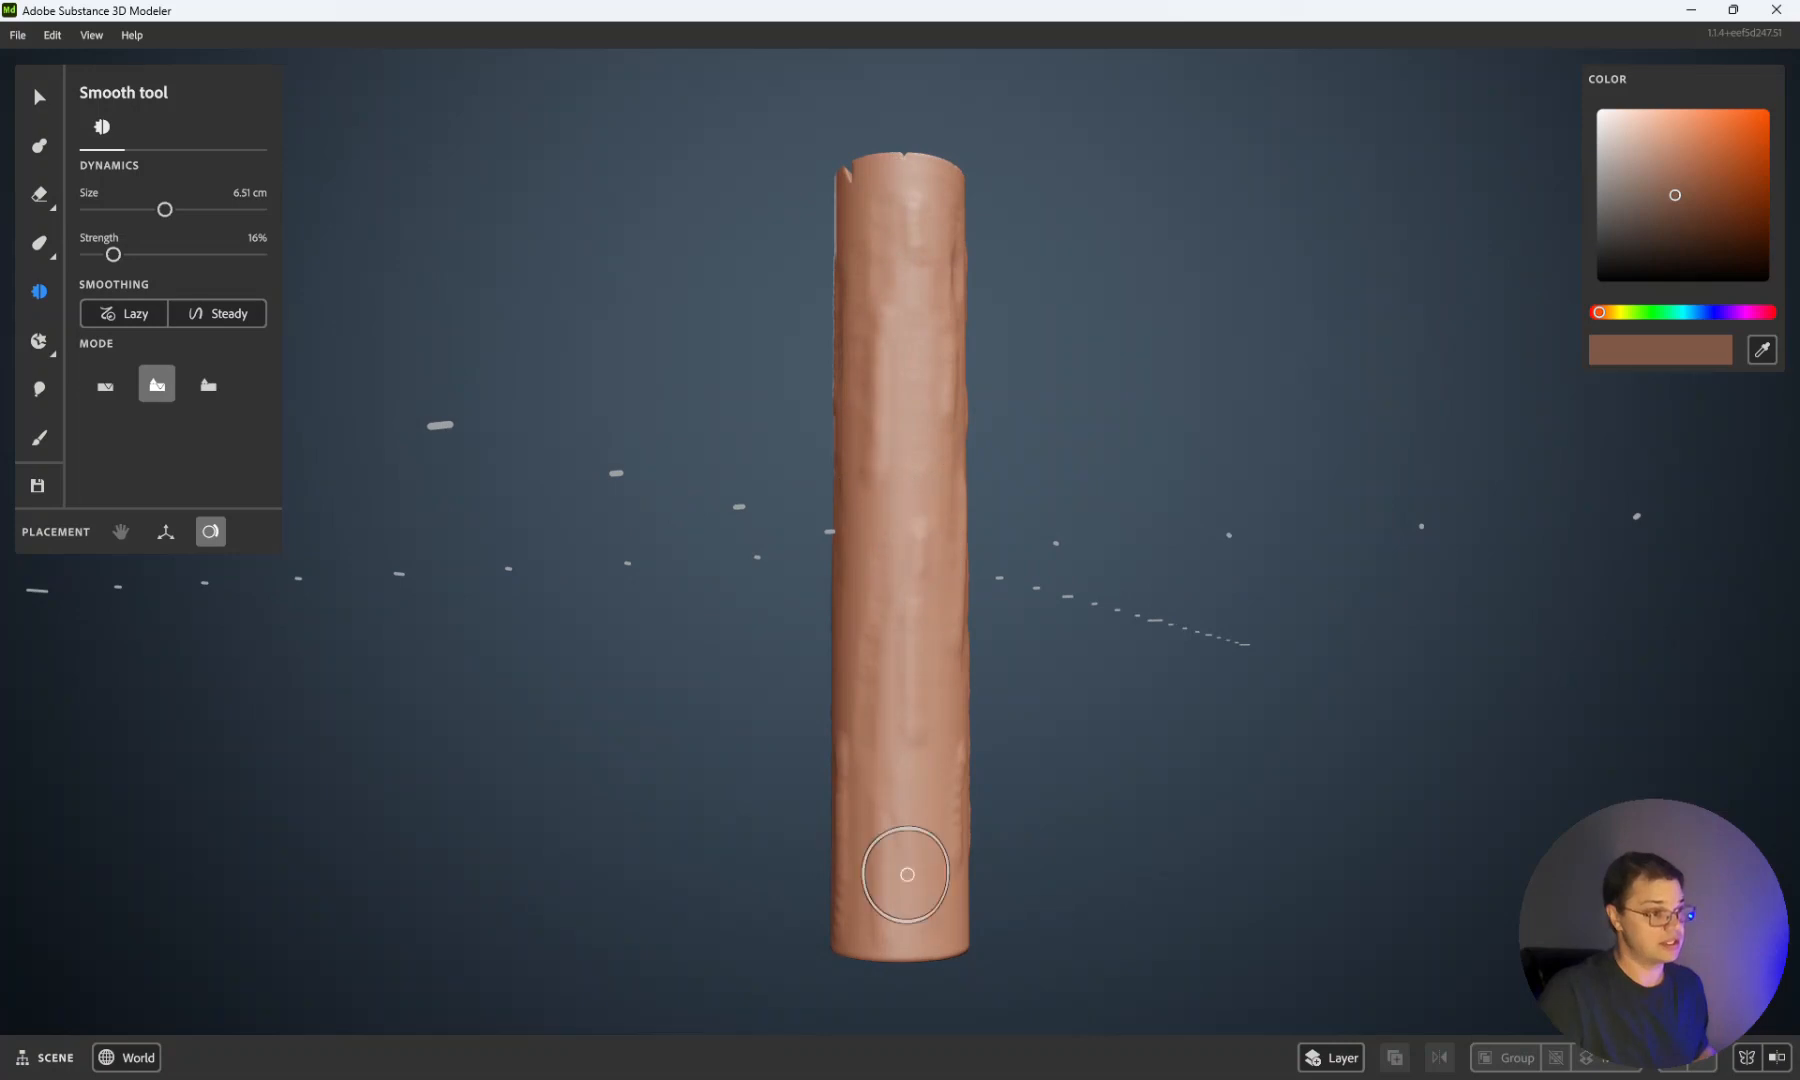
alt+drag(506, 681, 739, 723)
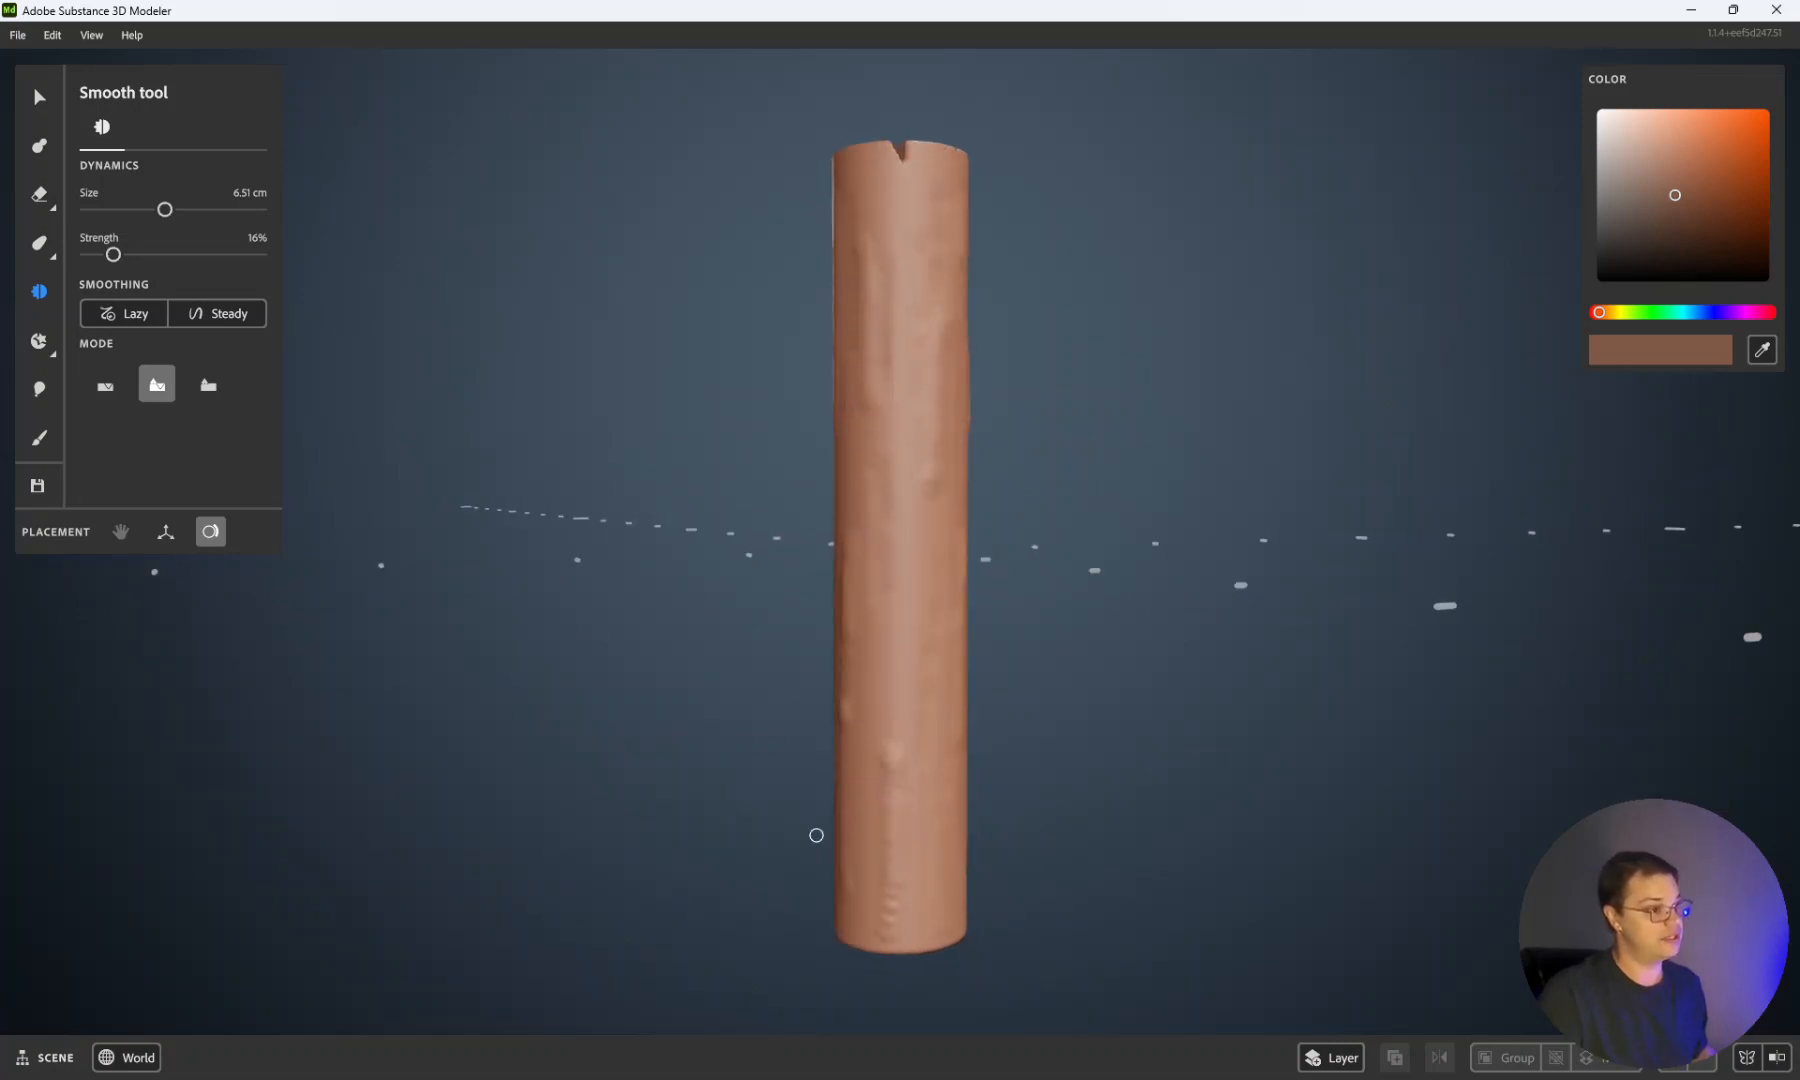
mouse_move(406, 763)
alt+mouse_down()
mouse_move(711, 807)
mouse_move(883, 655)
alt+mouse_up()
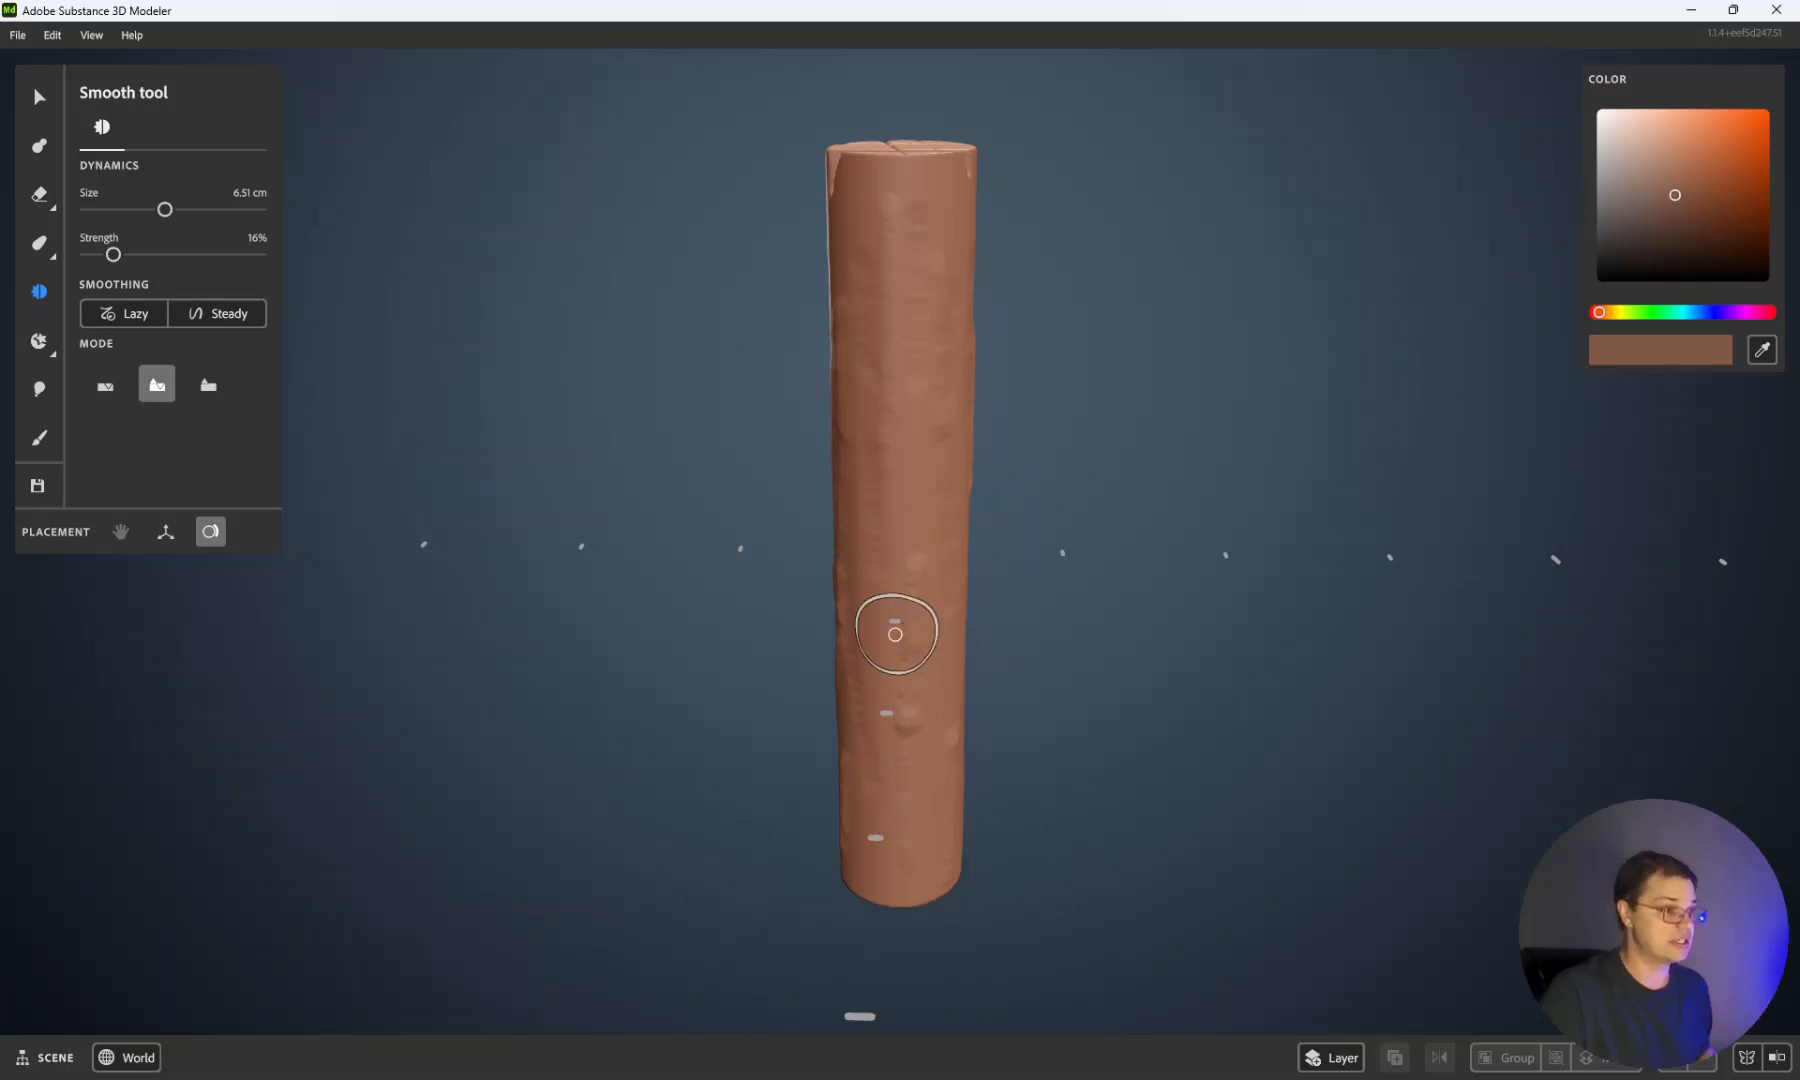
mouse_move(669, 840)
alt+mouse_down()
mouse_move(879, 796)
mouse_move(664, 350)
mouse_move(855, 472)
mouse_move(874, 397)
alt+mouse_up()
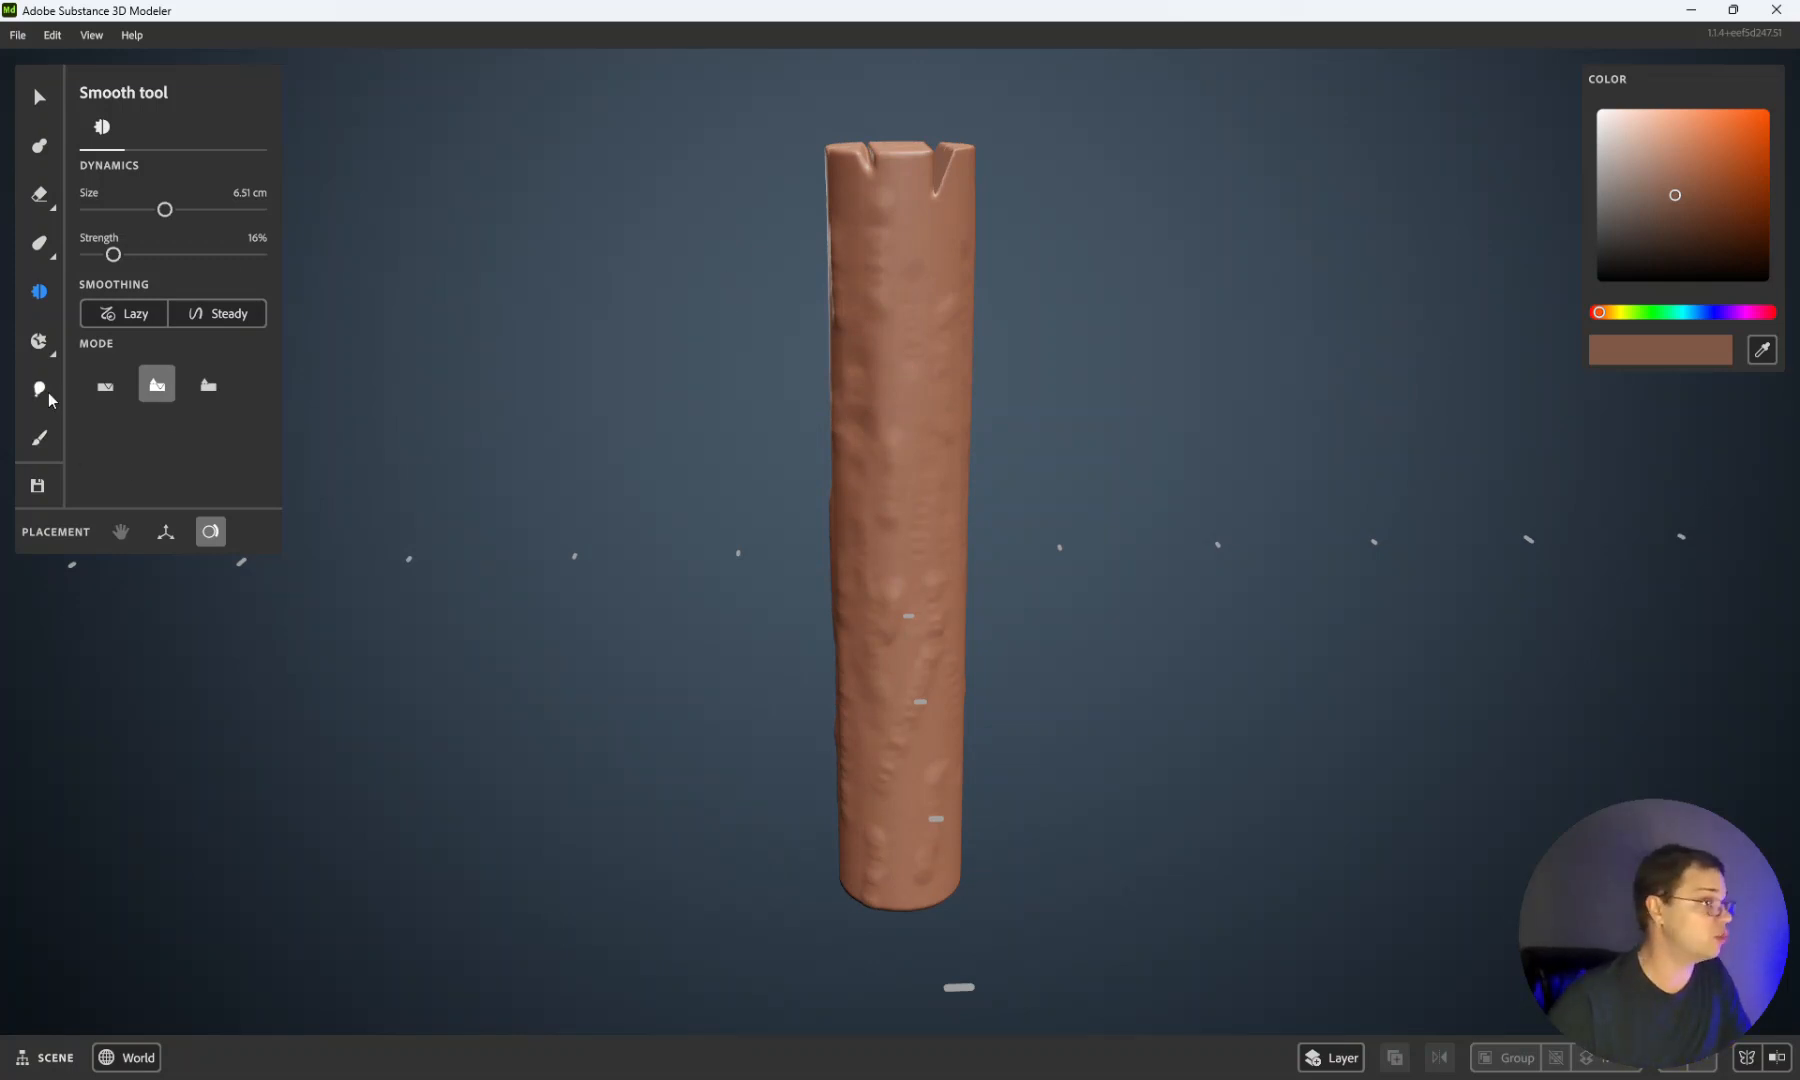
Step: Carve worn grooves running down from both notches on one side of the post's top using Buildup's subtractive mode
click(37, 342)
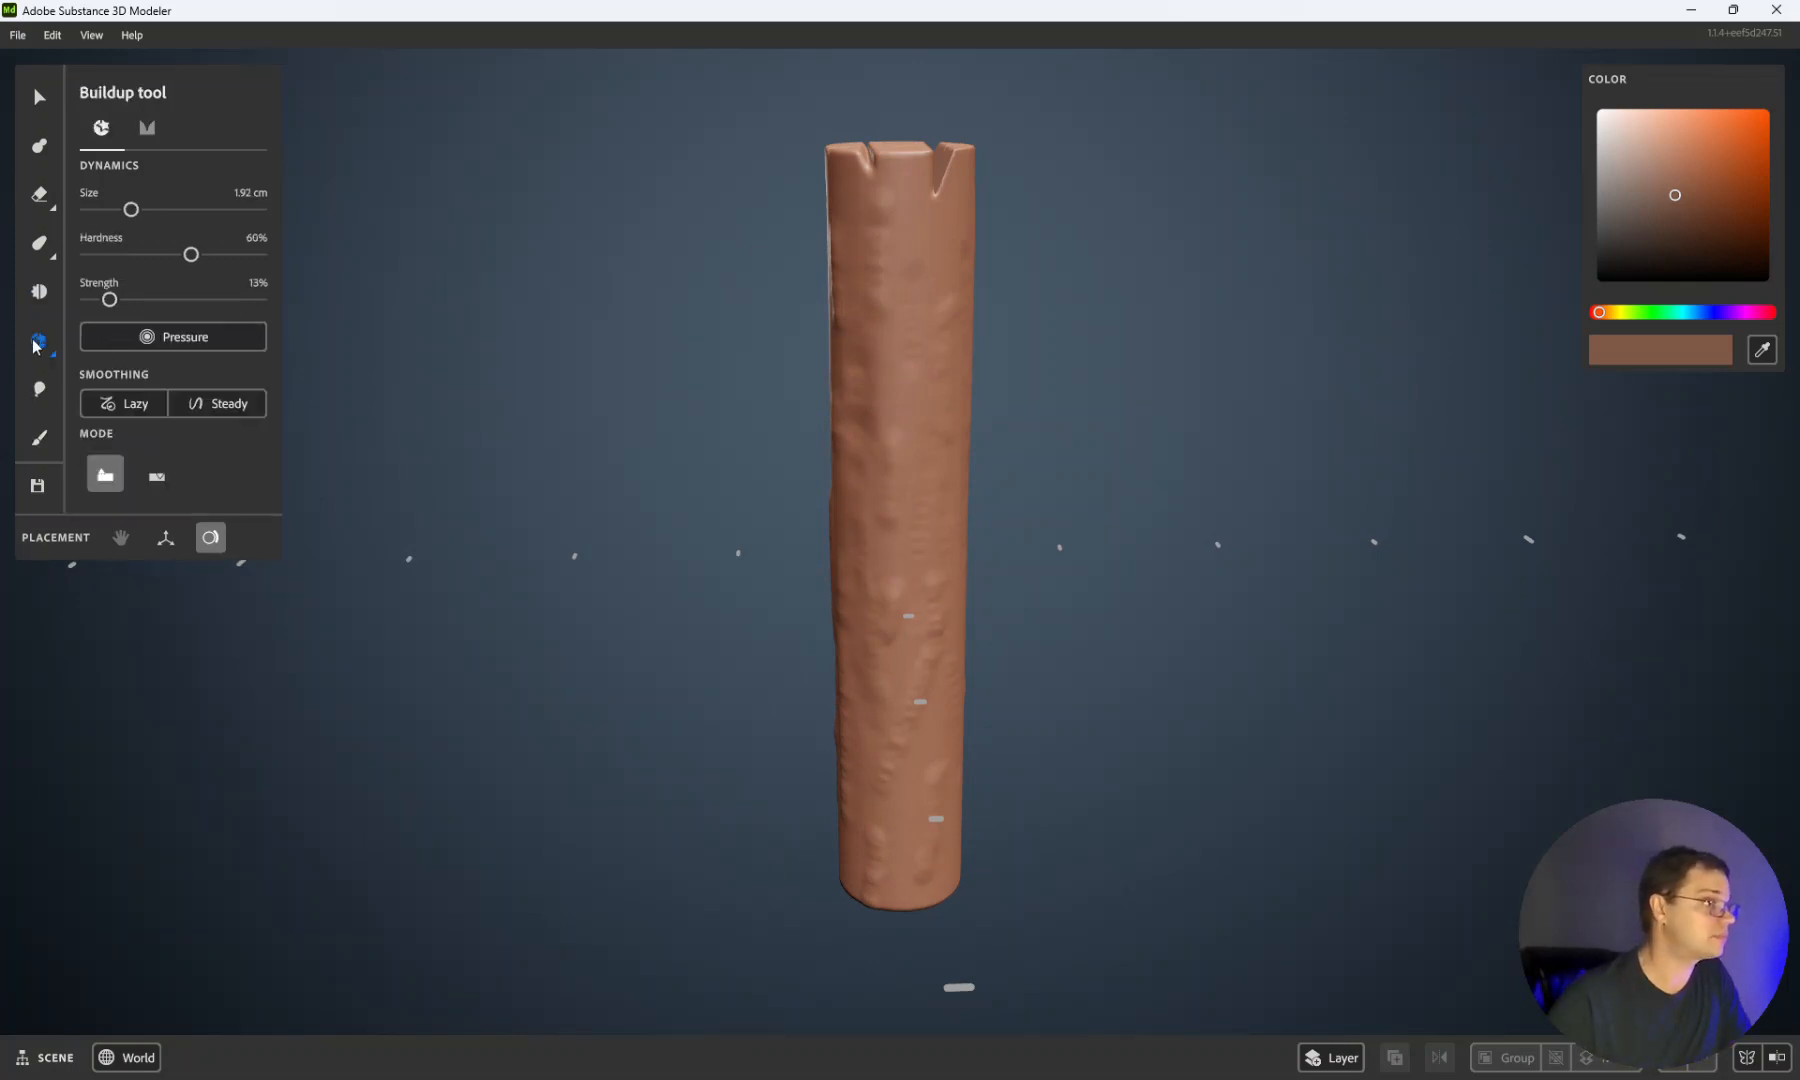
click(157, 478)
mouse_move(869, 158)
mouse_down()
mouse_move(870, 180)
mouse_move(933, 217)
mouse_move(940, 181)
mouse_move(942, 250)
mouse_up()
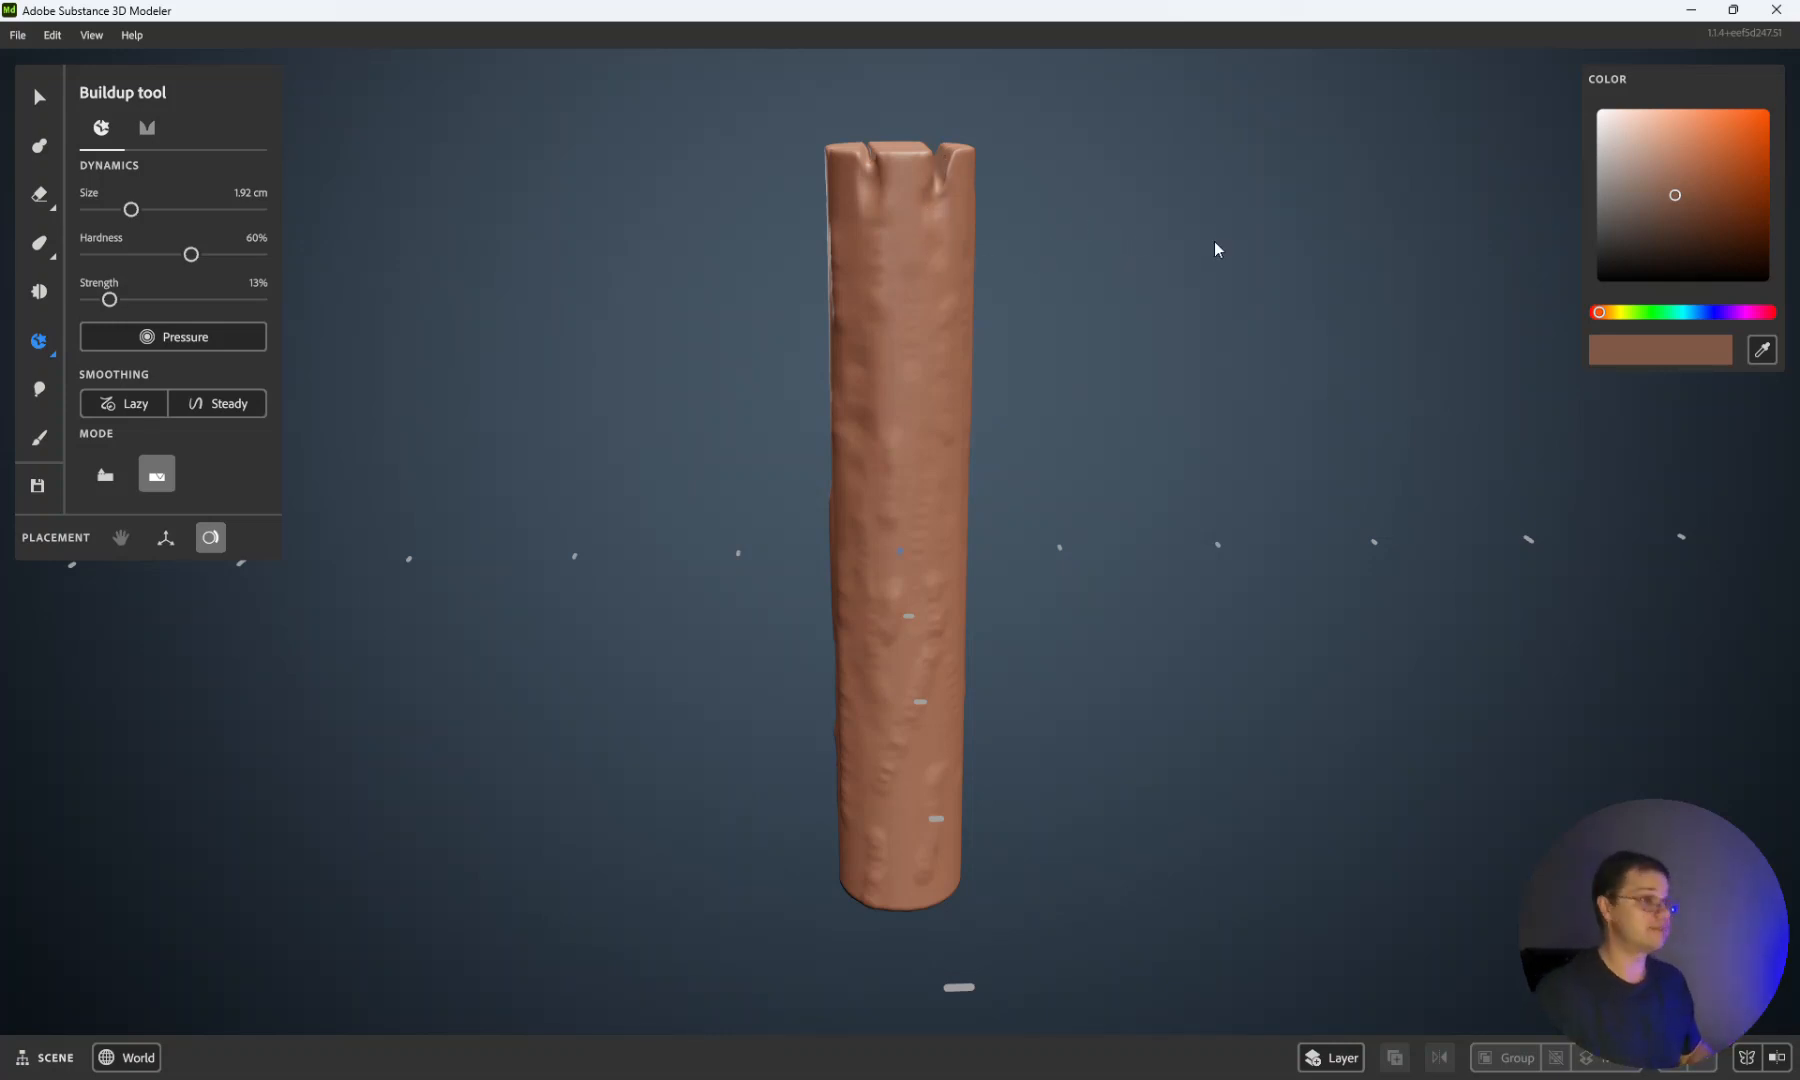
Step: Carve a matching worn groove below the wider notch on the opposite side of the post's top
scroll(1214, 240, down, 6)
scroll(906, 271, up, 2)
alt+drag(492, 461, 1086, 463)
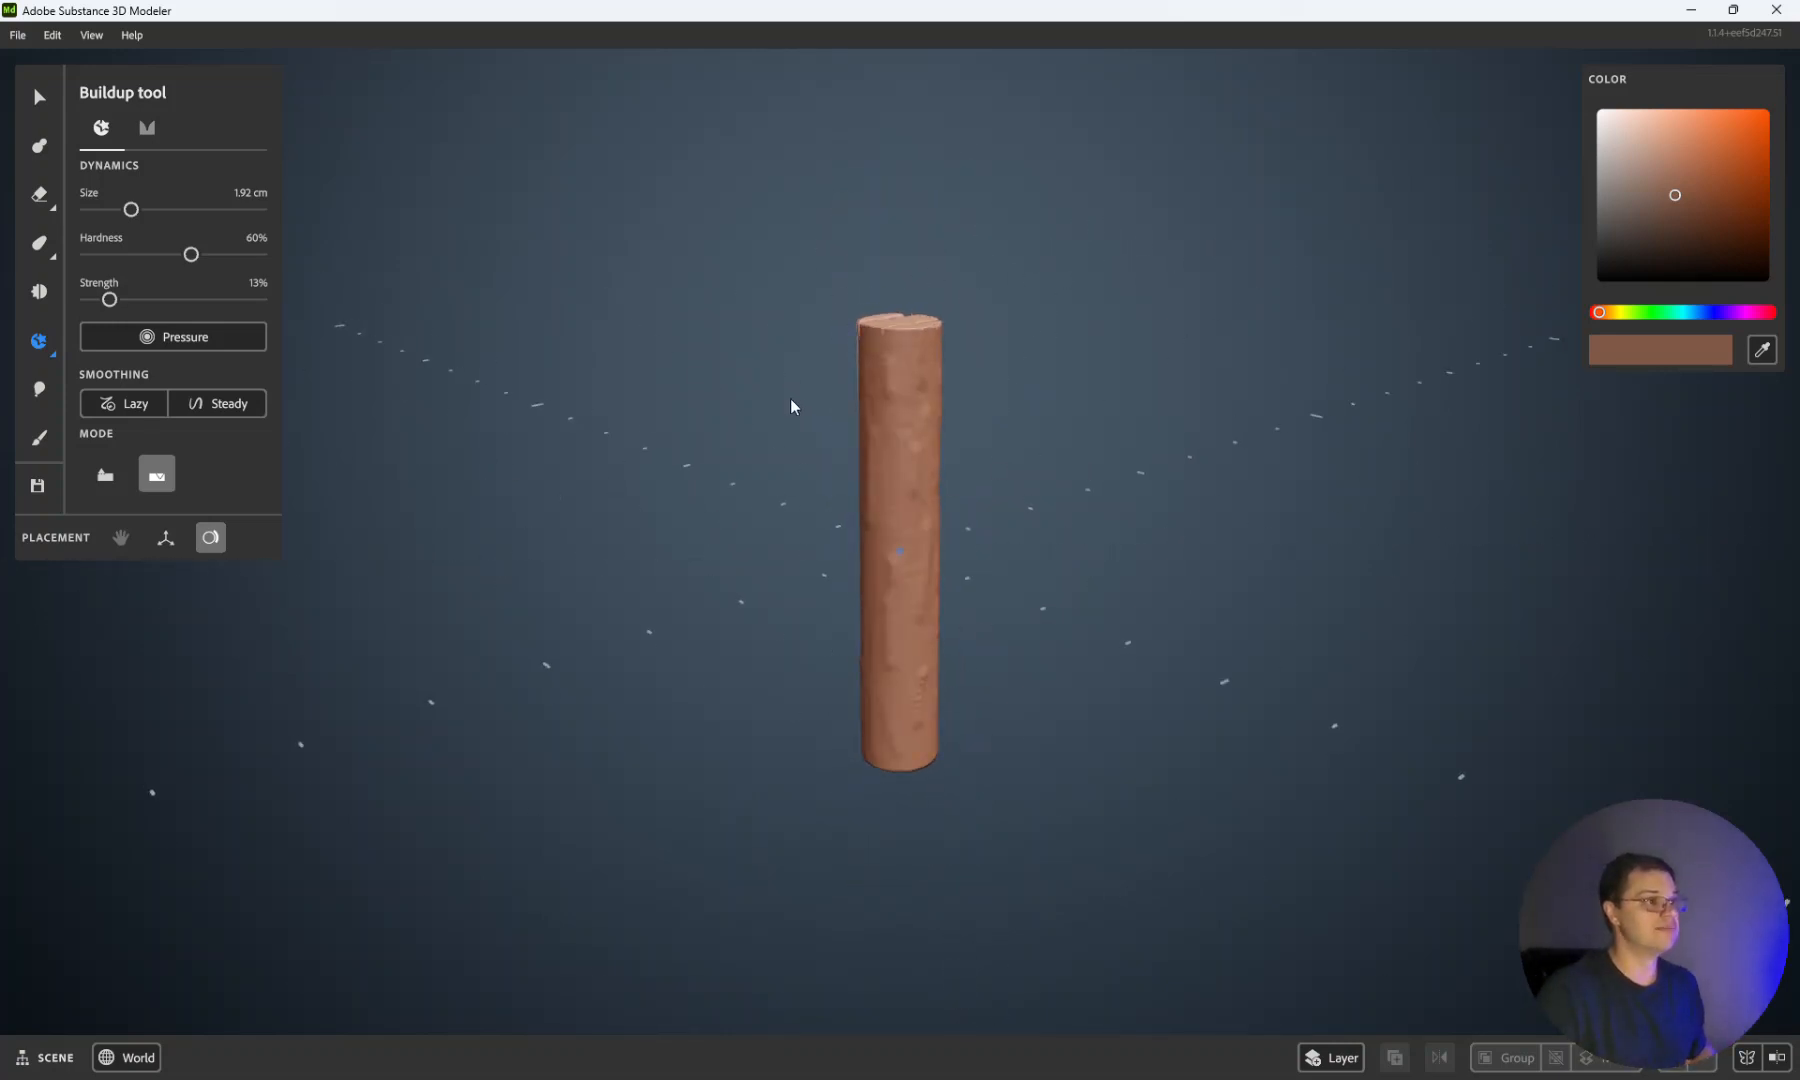
alt+drag(790, 398, 988, 380)
scroll(835, 352, up, 4)
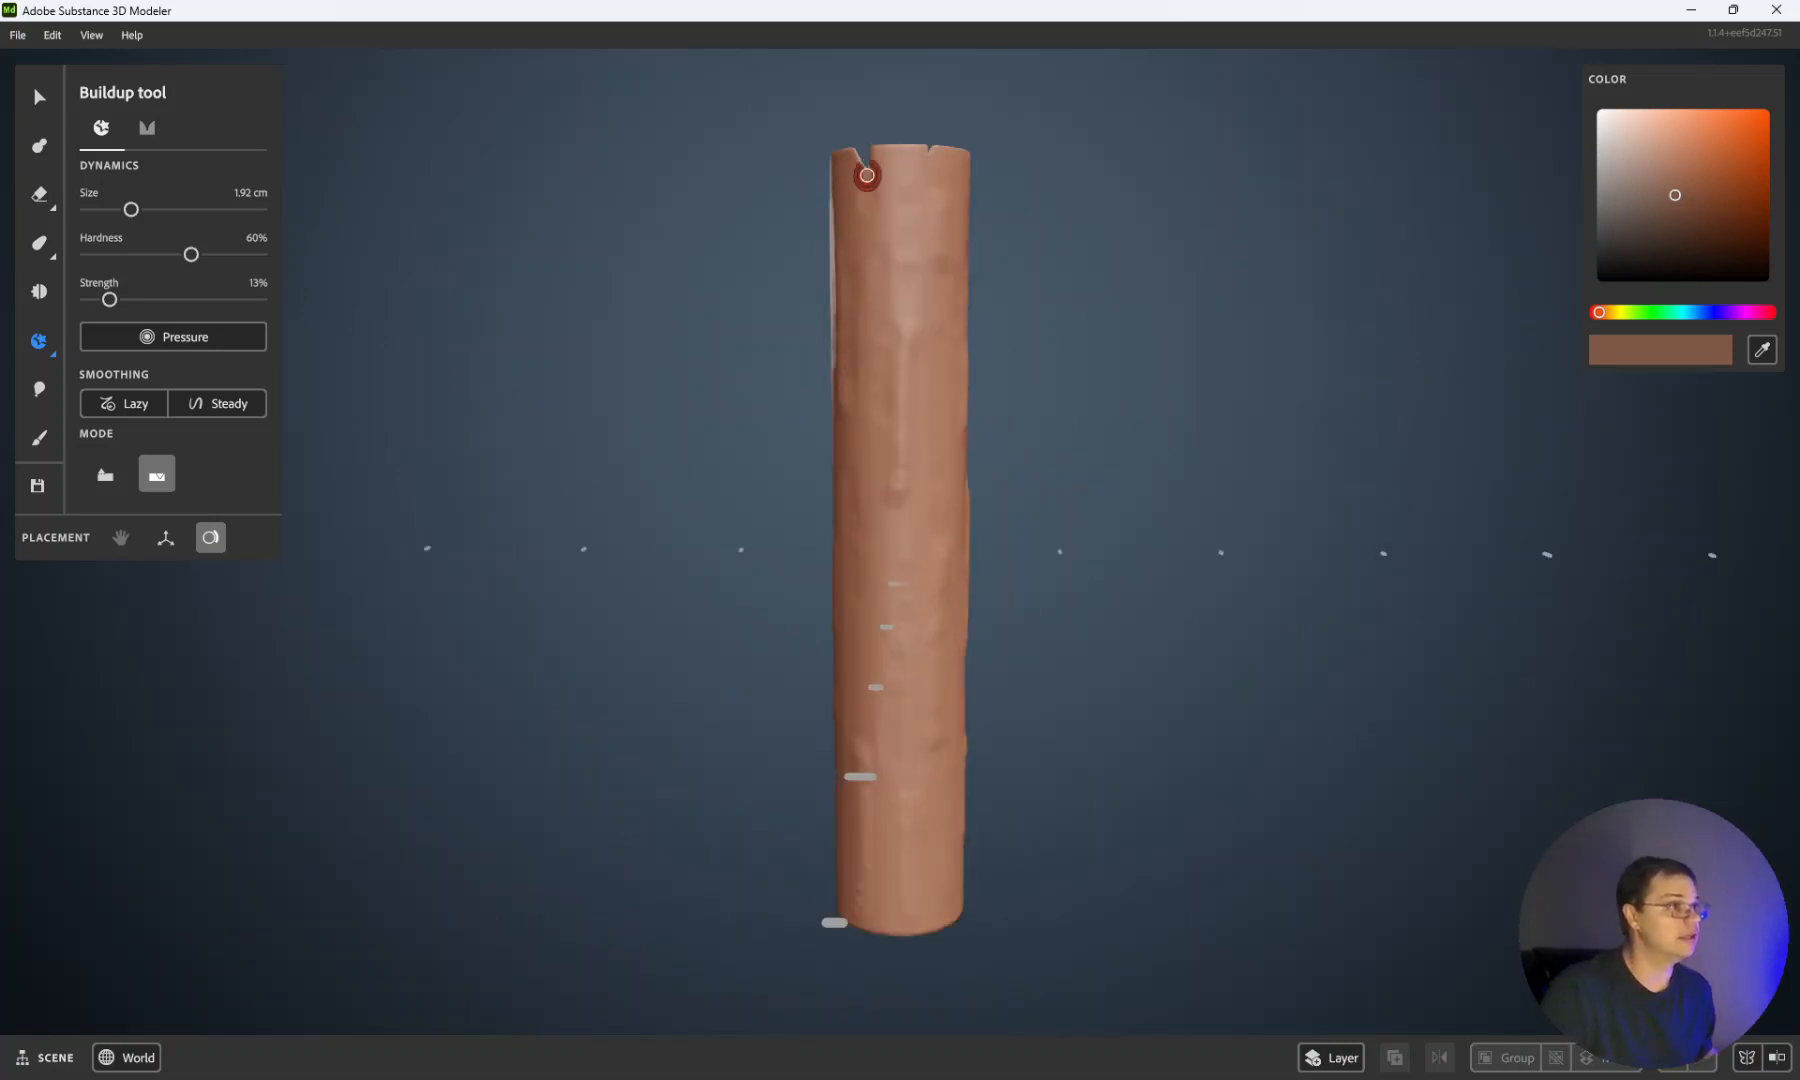
scroll(937, 186, up, 3)
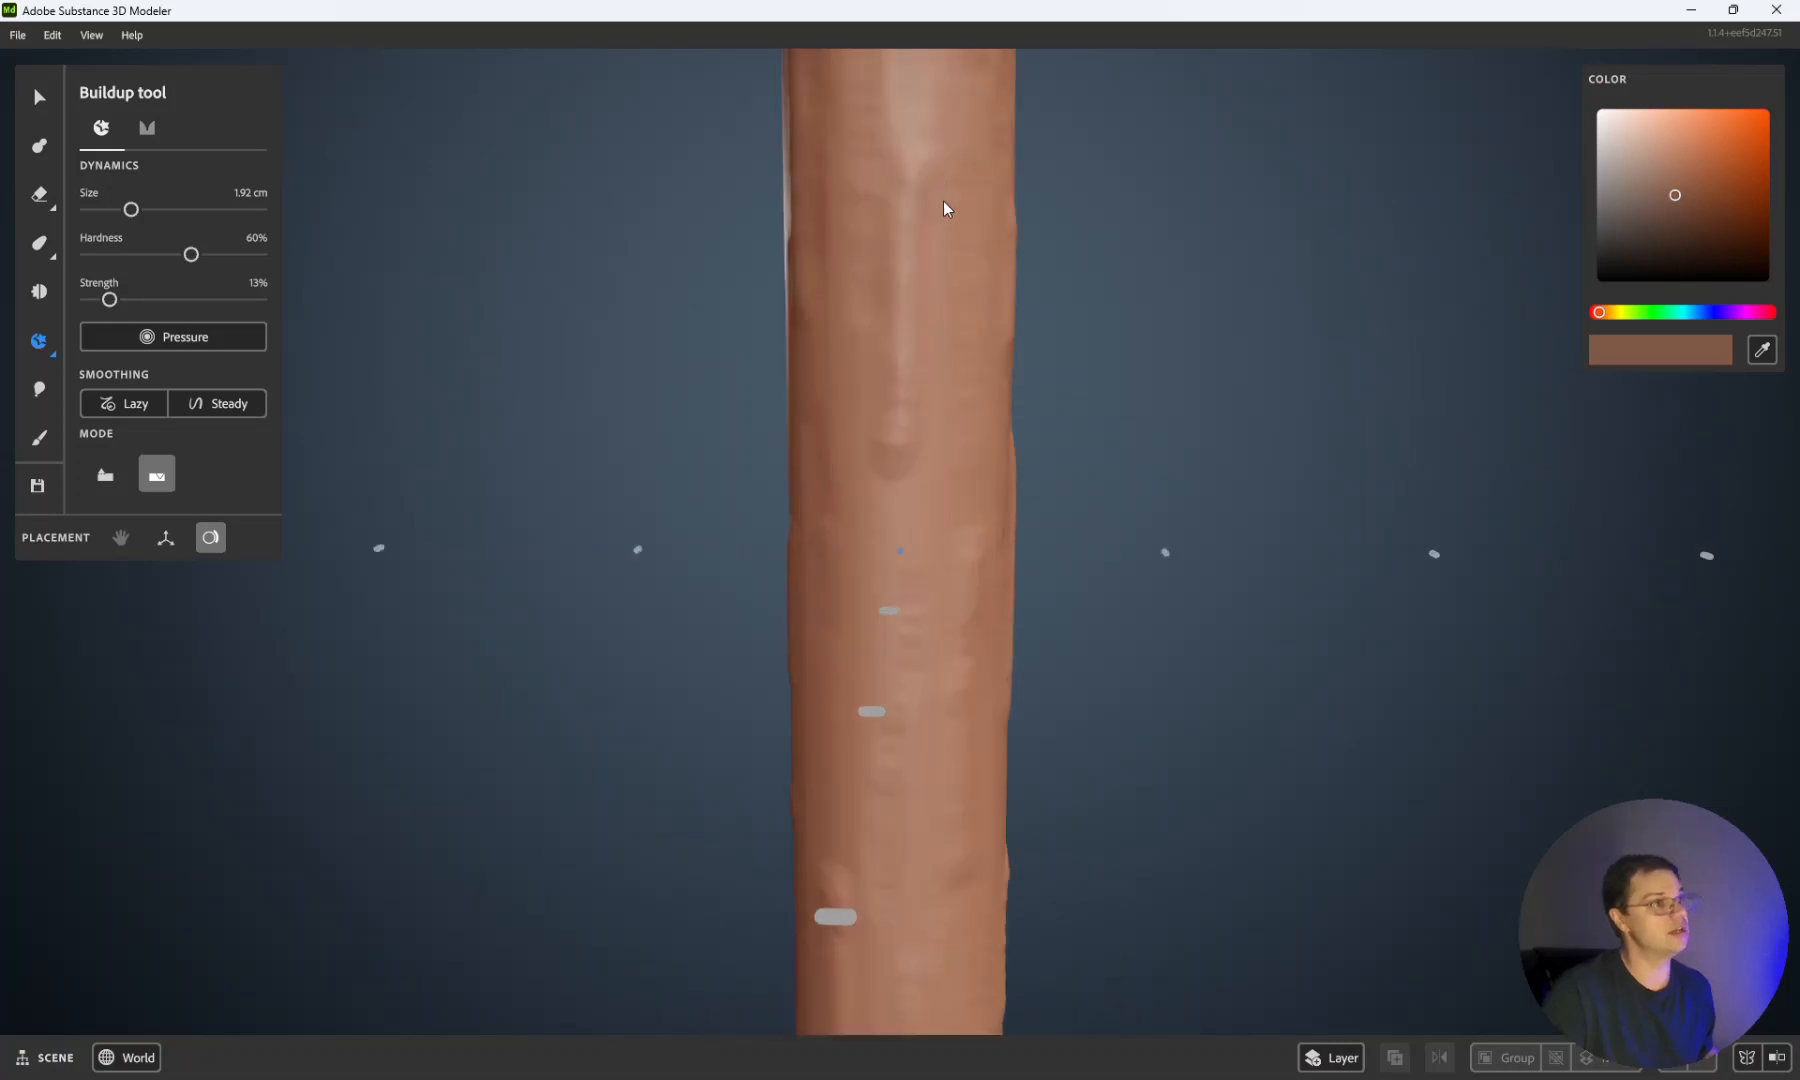
scroll(754, 361, up, 2)
scroll(744, 214, down, 2)
scroll(743, 150, down, 2)
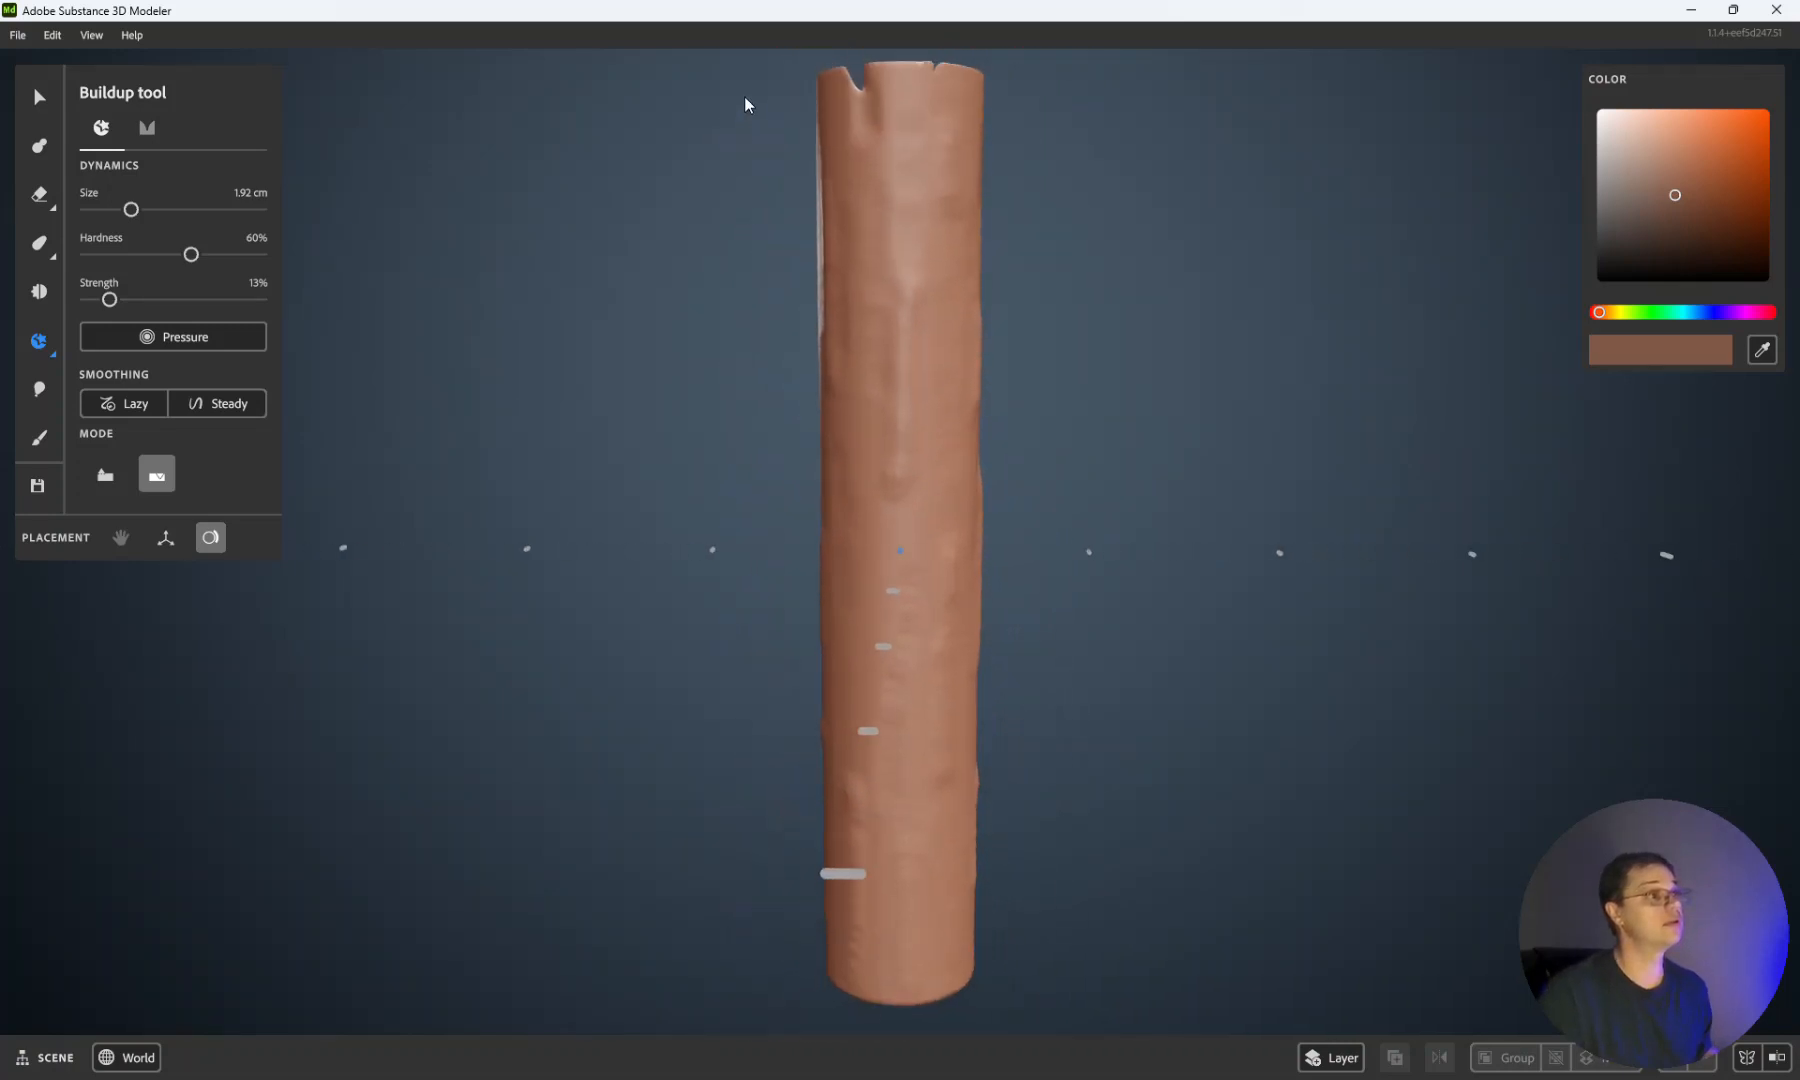
Step: Deepen the end of the narrower notch on the same side and wear it down into the post's surface
scroll(755, 200, down, 2)
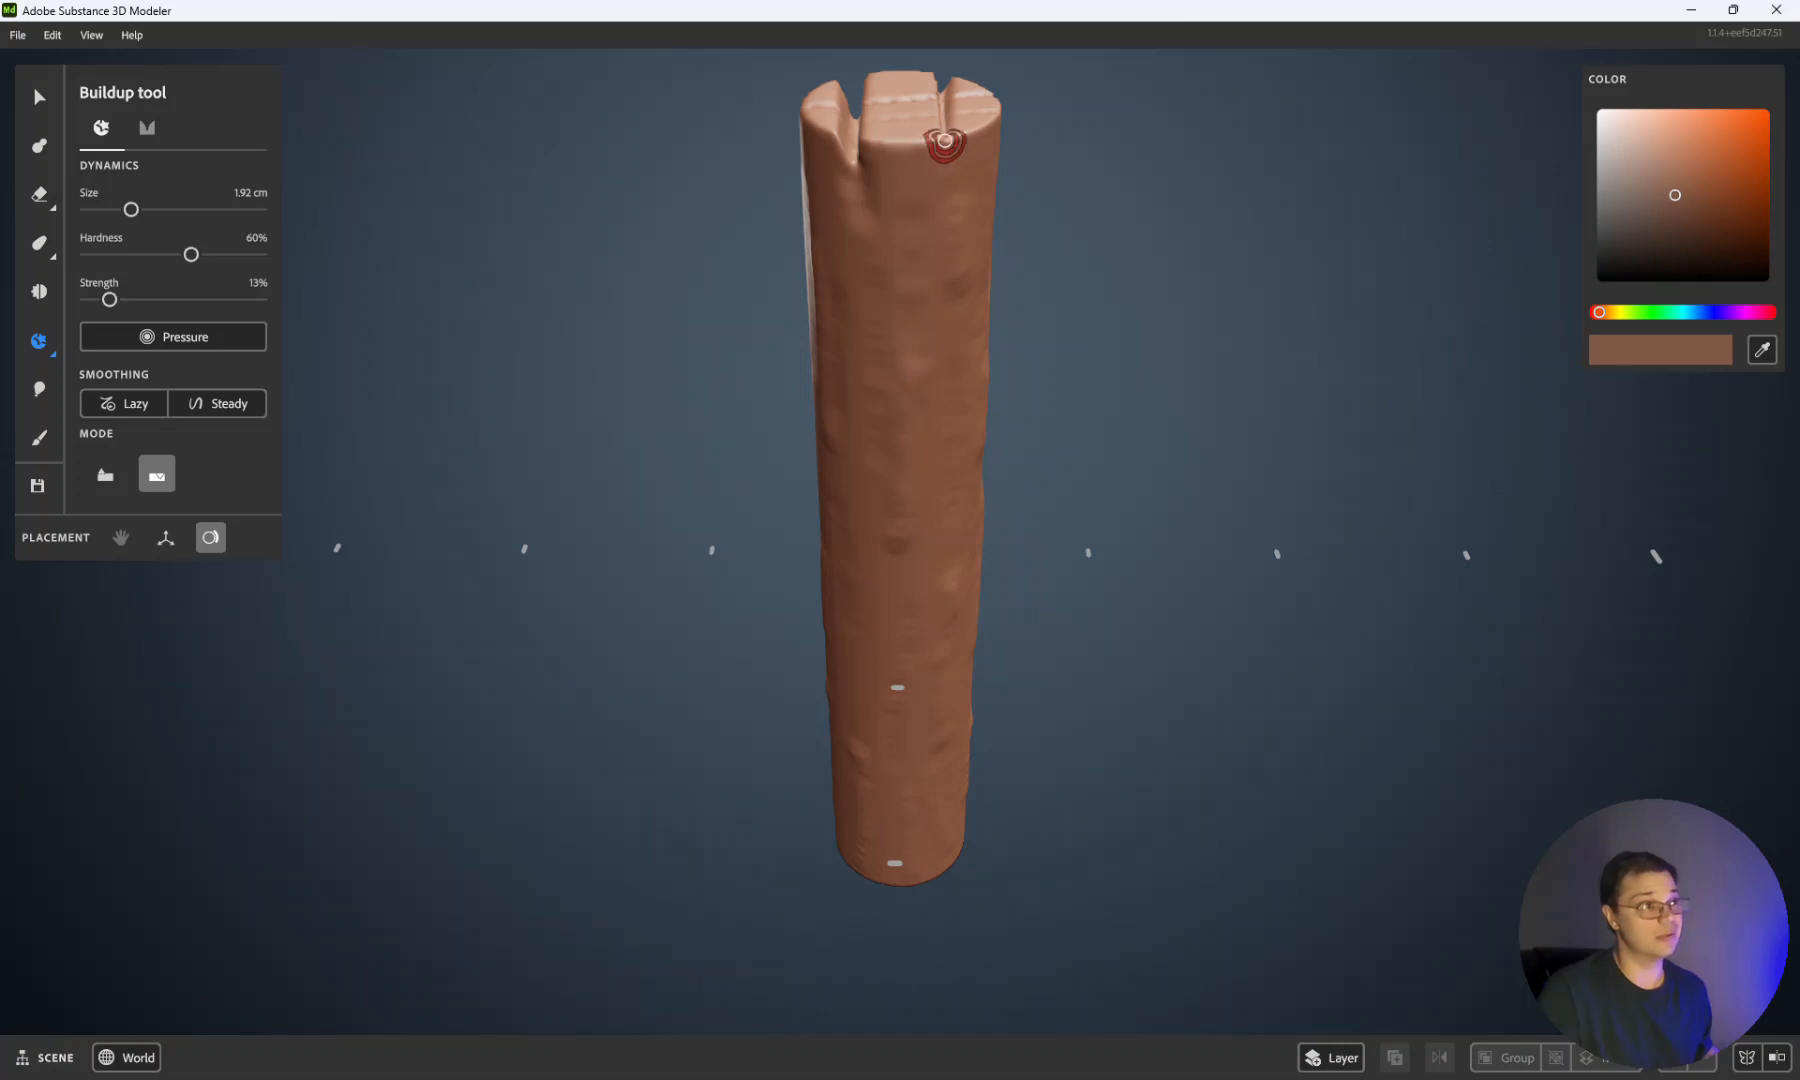
mouse_move(950, 142)
mouse_down()
mouse_move(952, 165)
mouse_move(951, 134)
mouse_up()
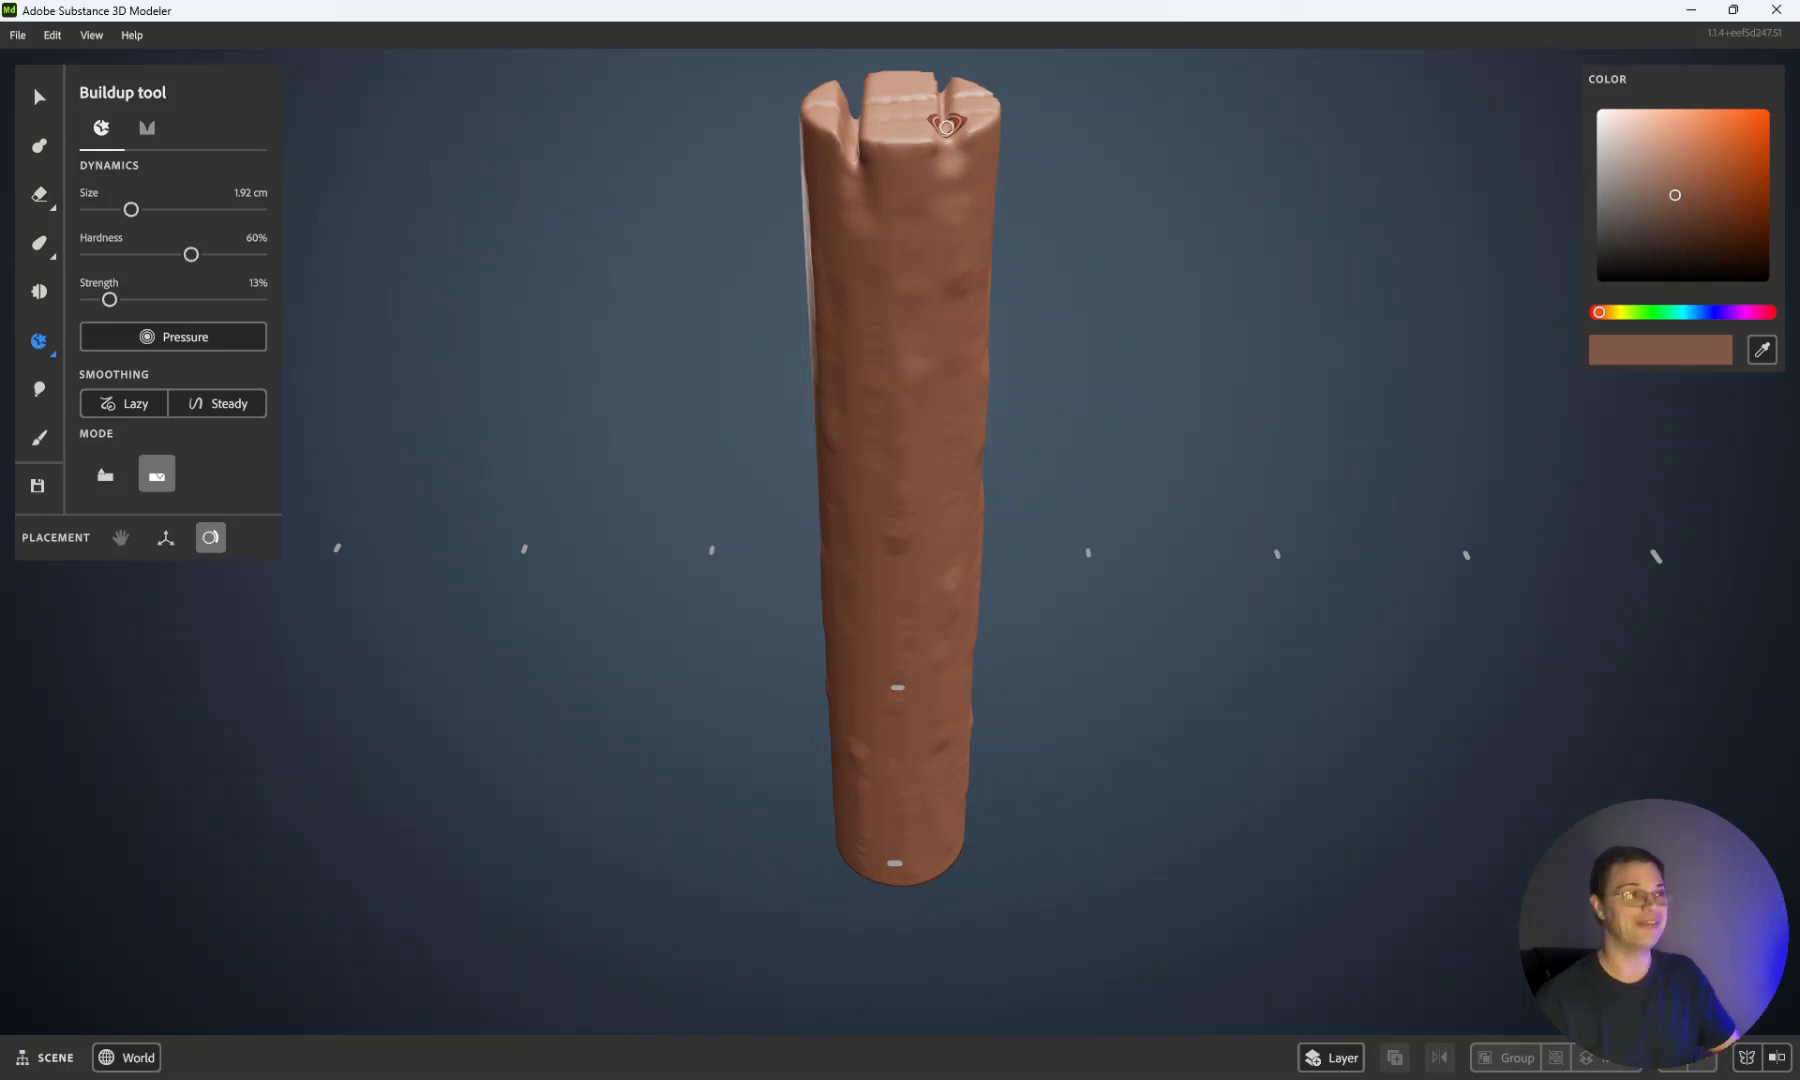
scroll(1183, 300, down, 1)
scroll(1183, 306, down, 2)
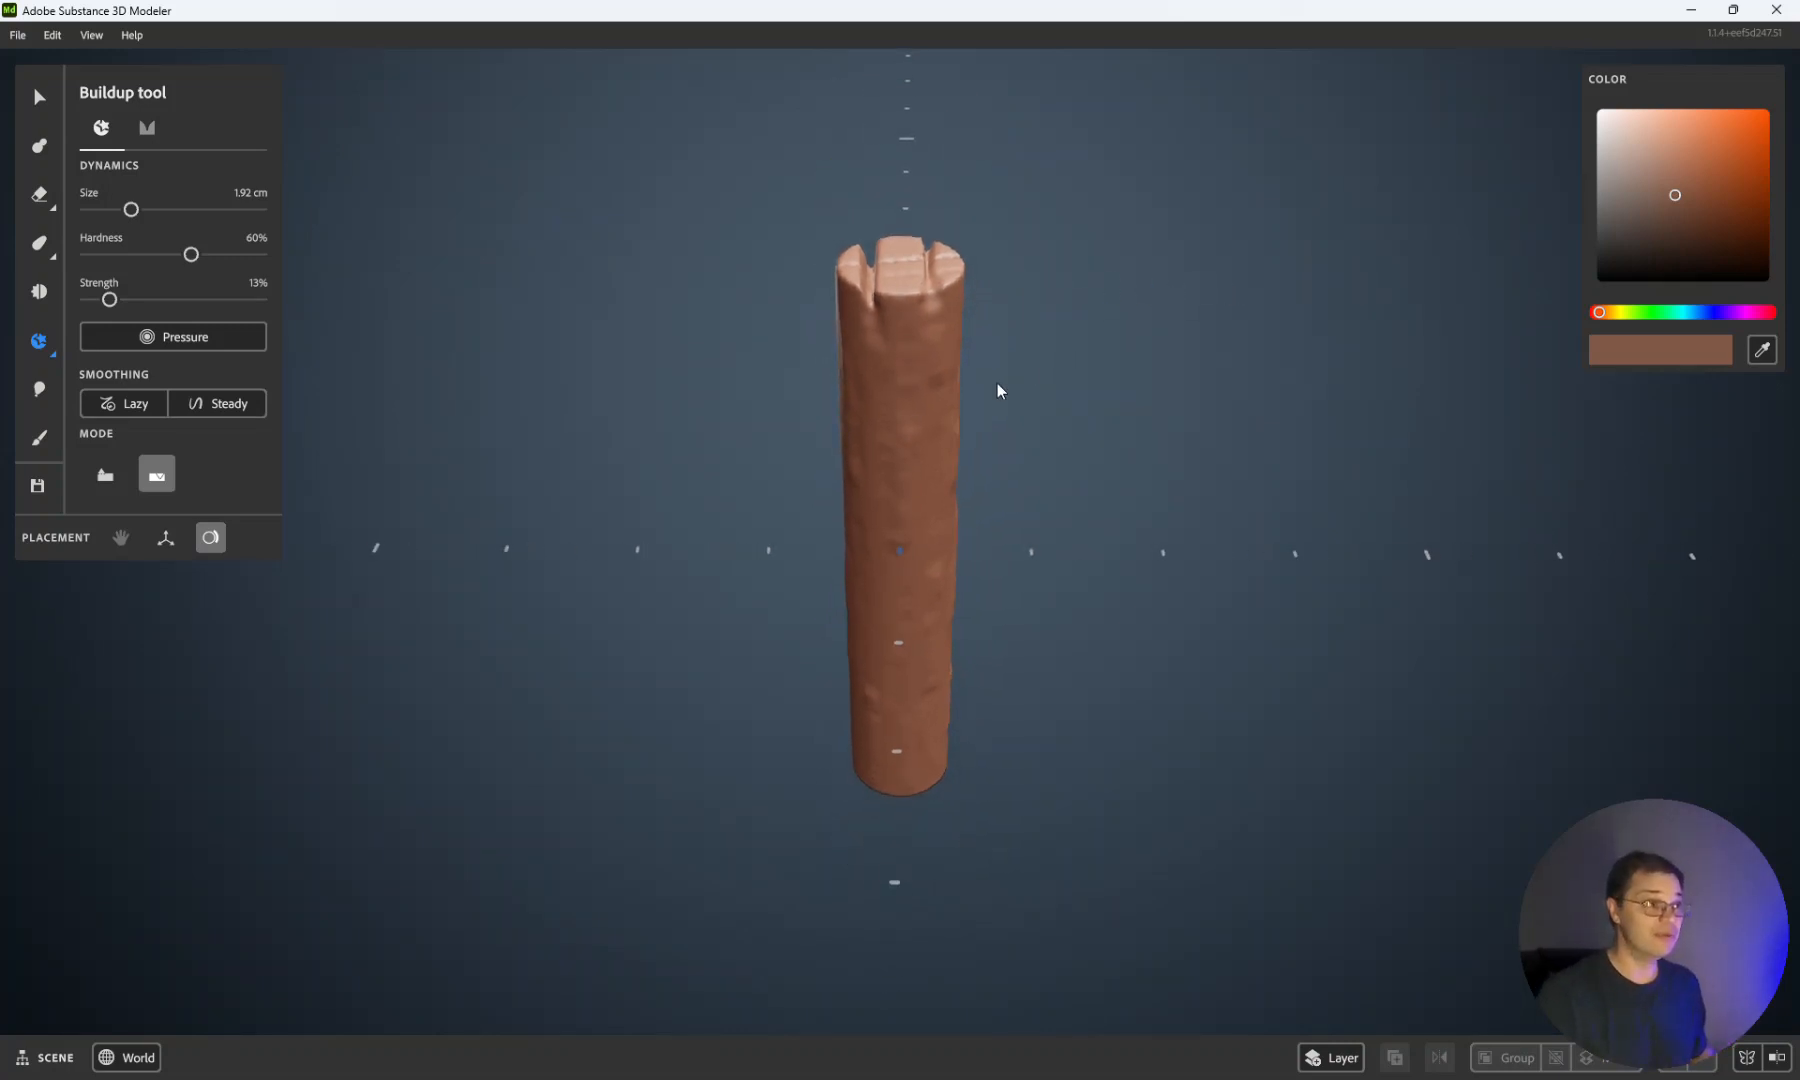
Step: Examine the notched top and the weathered surface from all sides of the post
mouse_move(735, 292)
alt+mouse_down()
mouse_move(950, 306)
mouse_move(1053, 285)
alt+mouse_up()
alt+drag(884, 369, 904, 333)
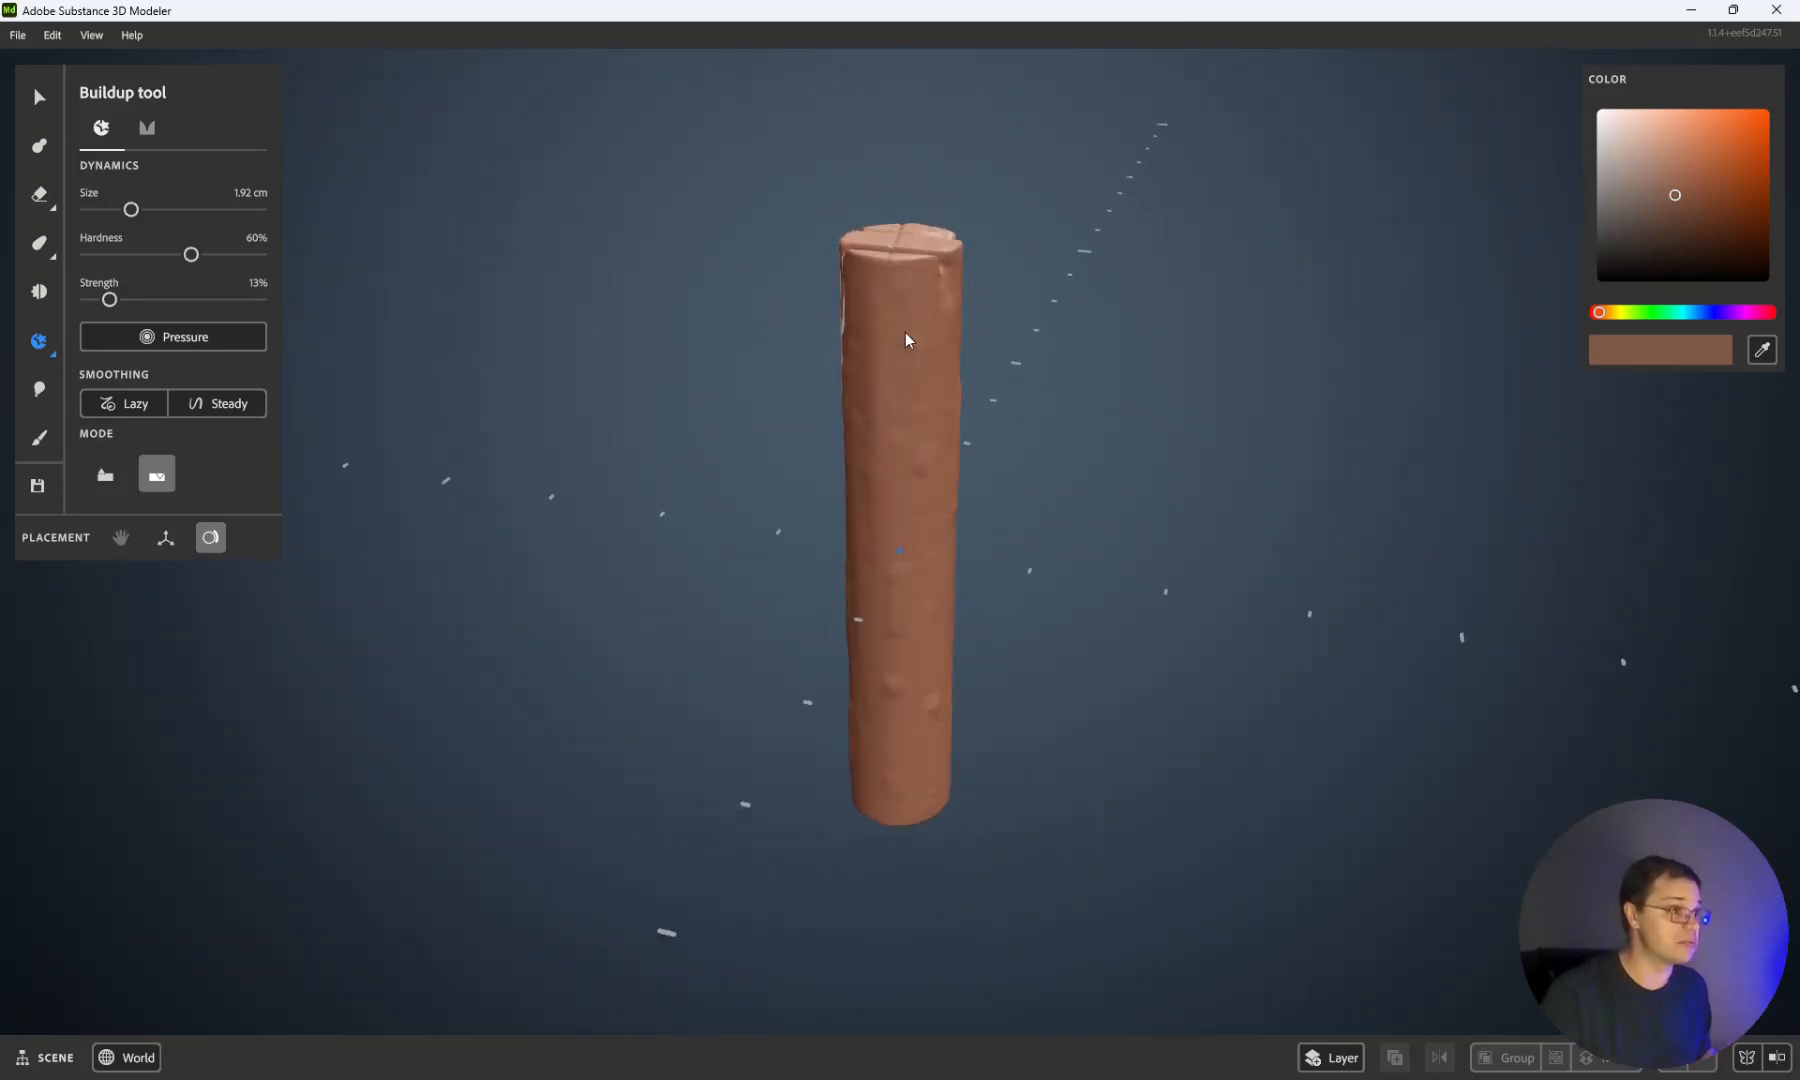
mouse_move(880, 281)
alt+mouse_down()
mouse_move(976, 310)
mouse_move(767, 382)
mouse_move(844, 434)
mouse_move(667, 321)
alt+mouse_up()
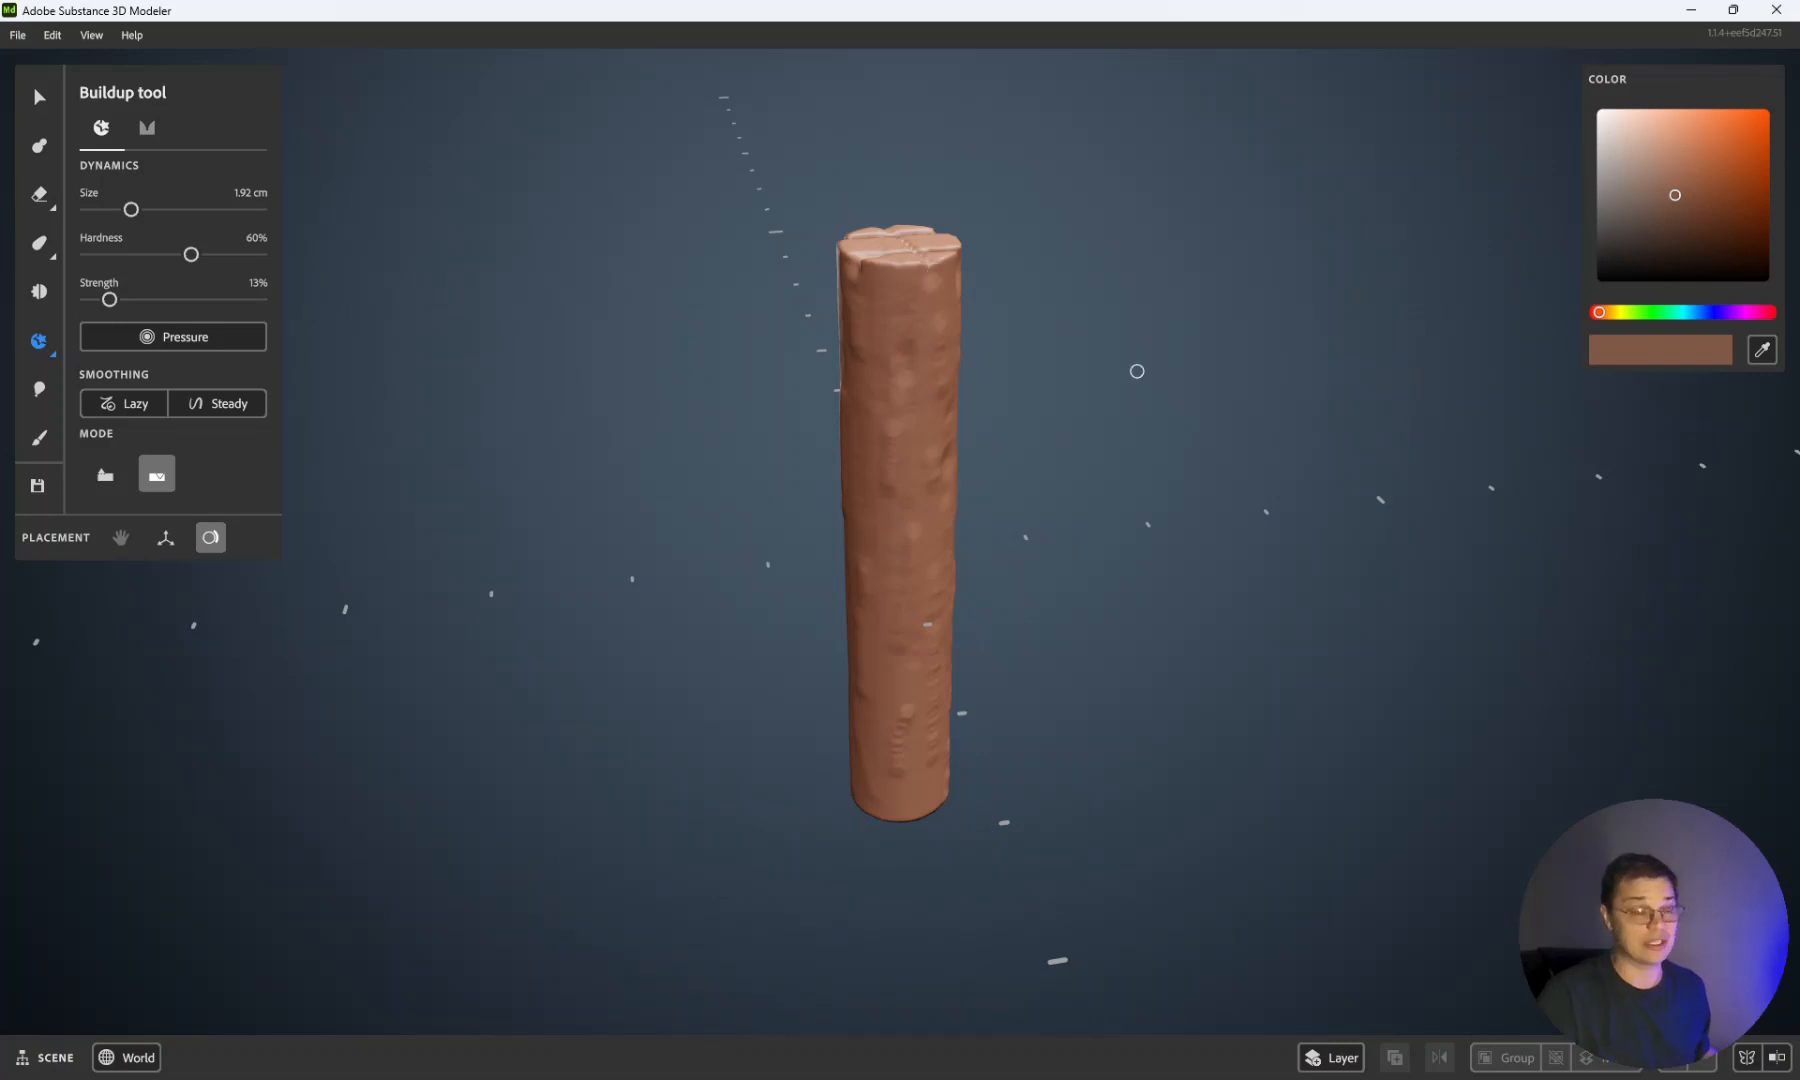
alt+drag(677, 484, 1029, 466)
mouse_move(920, 529)
alt+mouse_down()
mouse_move(984, 510)
mouse_move(908, 402)
mouse_move(731, 394)
alt+mouse_up()
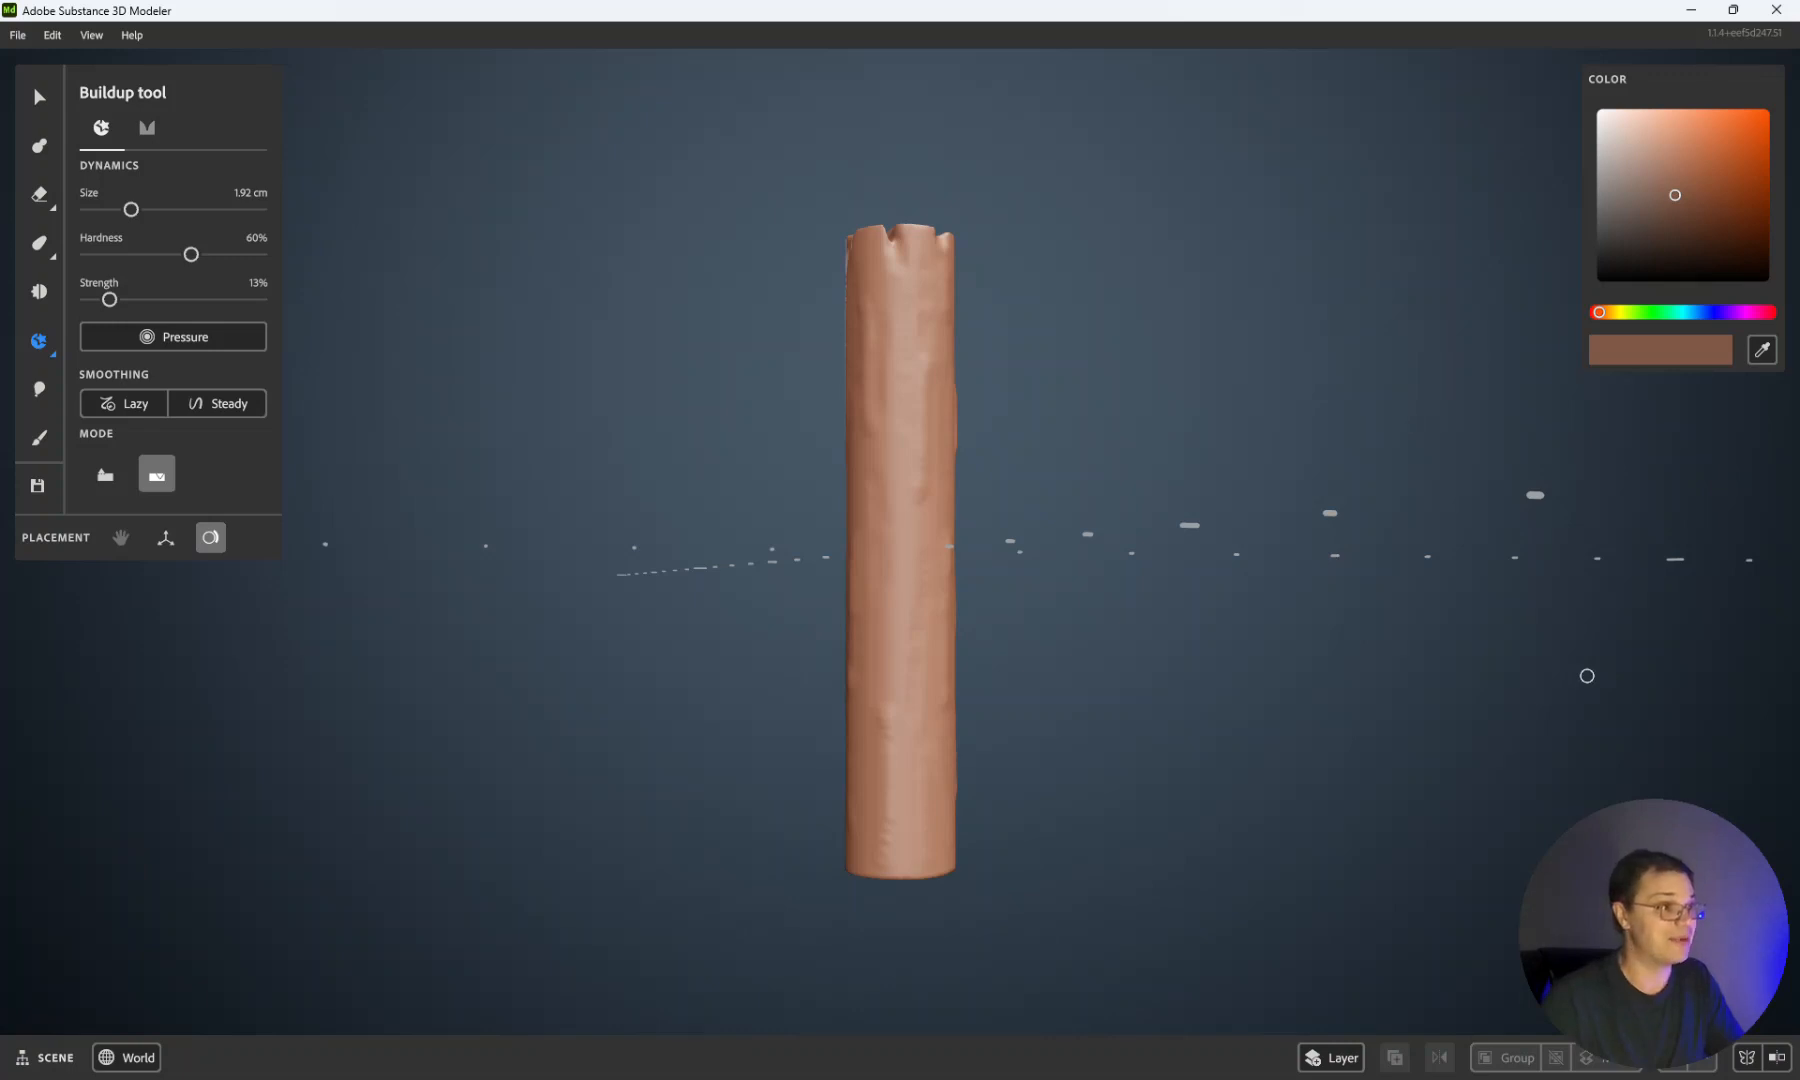
alt+drag(1346, 743, 1217, 550)
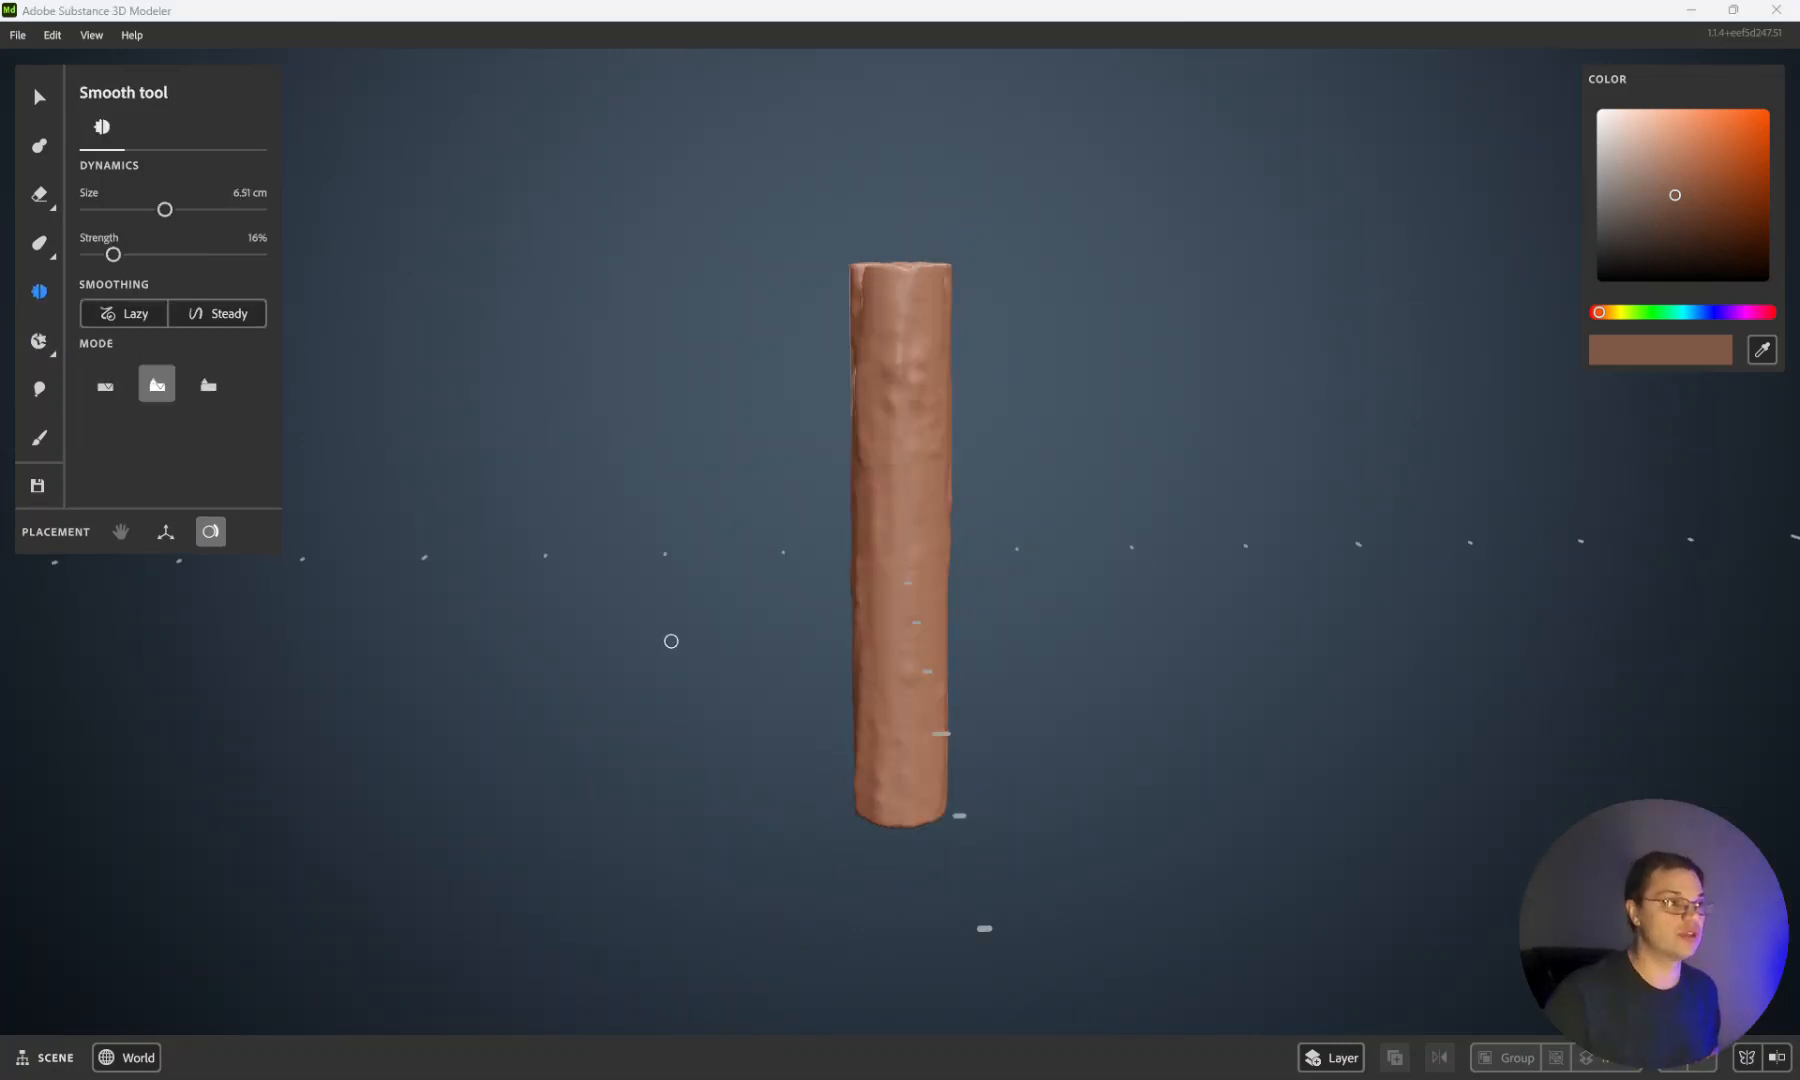
mouse_move(733, 722)
alt+mouse_down()
mouse_move(855, 761)
mouse_move(1140, 715)
alt+mouse_up()
alt+drag(528, 705, 668, 727)
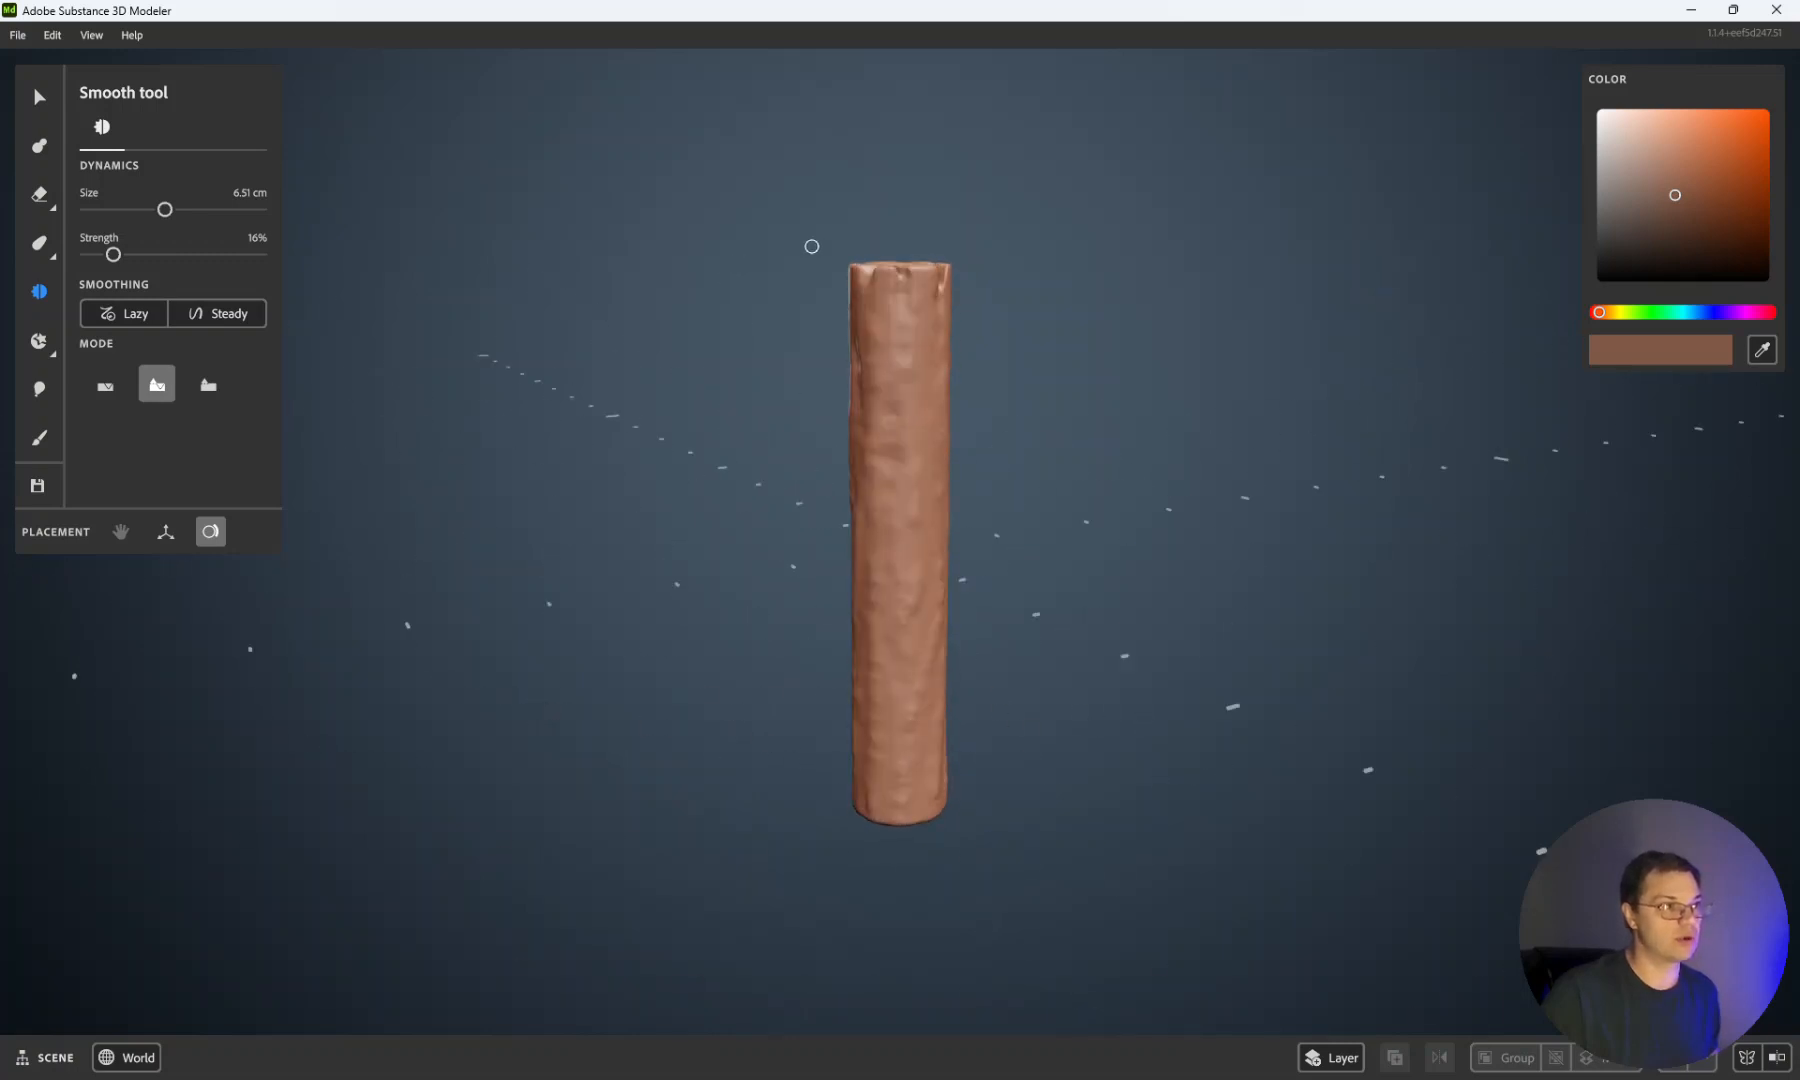
alt+drag(1417, 703, 1045, 458)
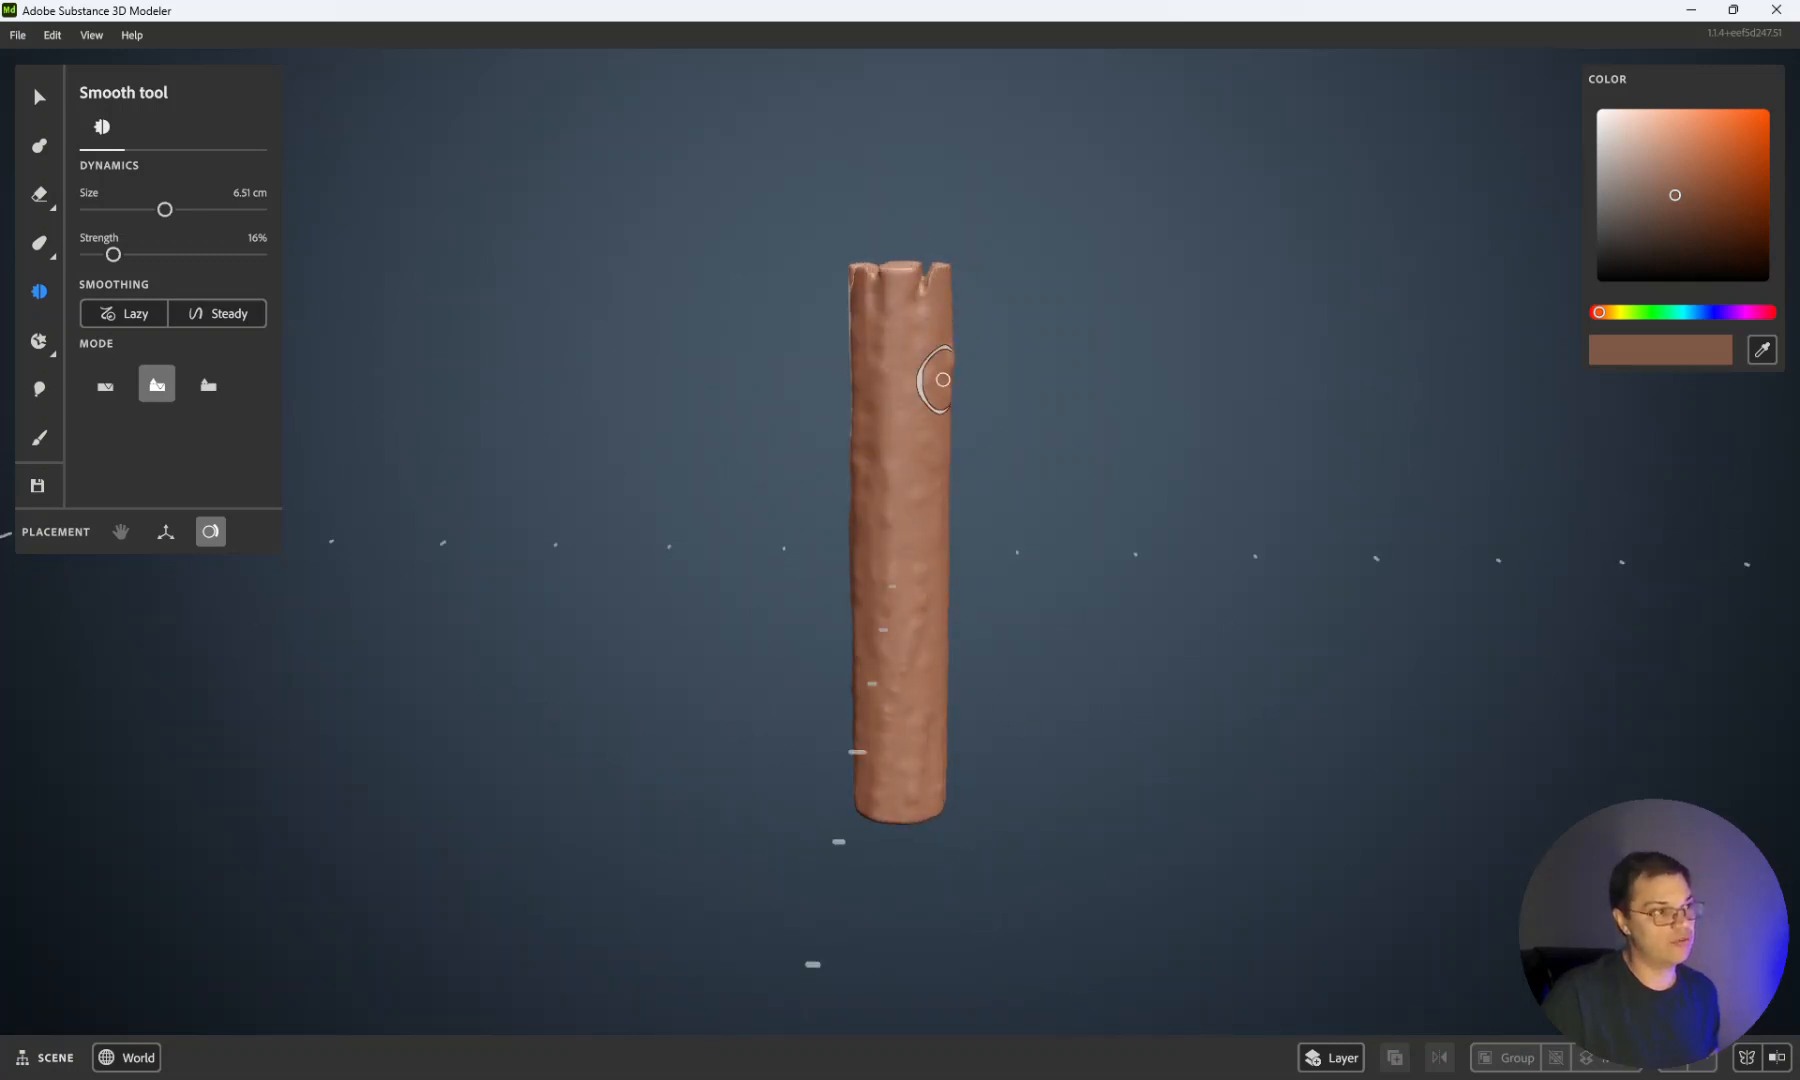
mouse_move(1258, 558)
alt+mouse_down()
mouse_move(1318, 699)
mouse_move(816, 647)
mouse_move(698, 578)
mouse_move(1173, 611)
mouse_move(1004, 354)
alt+mouse_up()
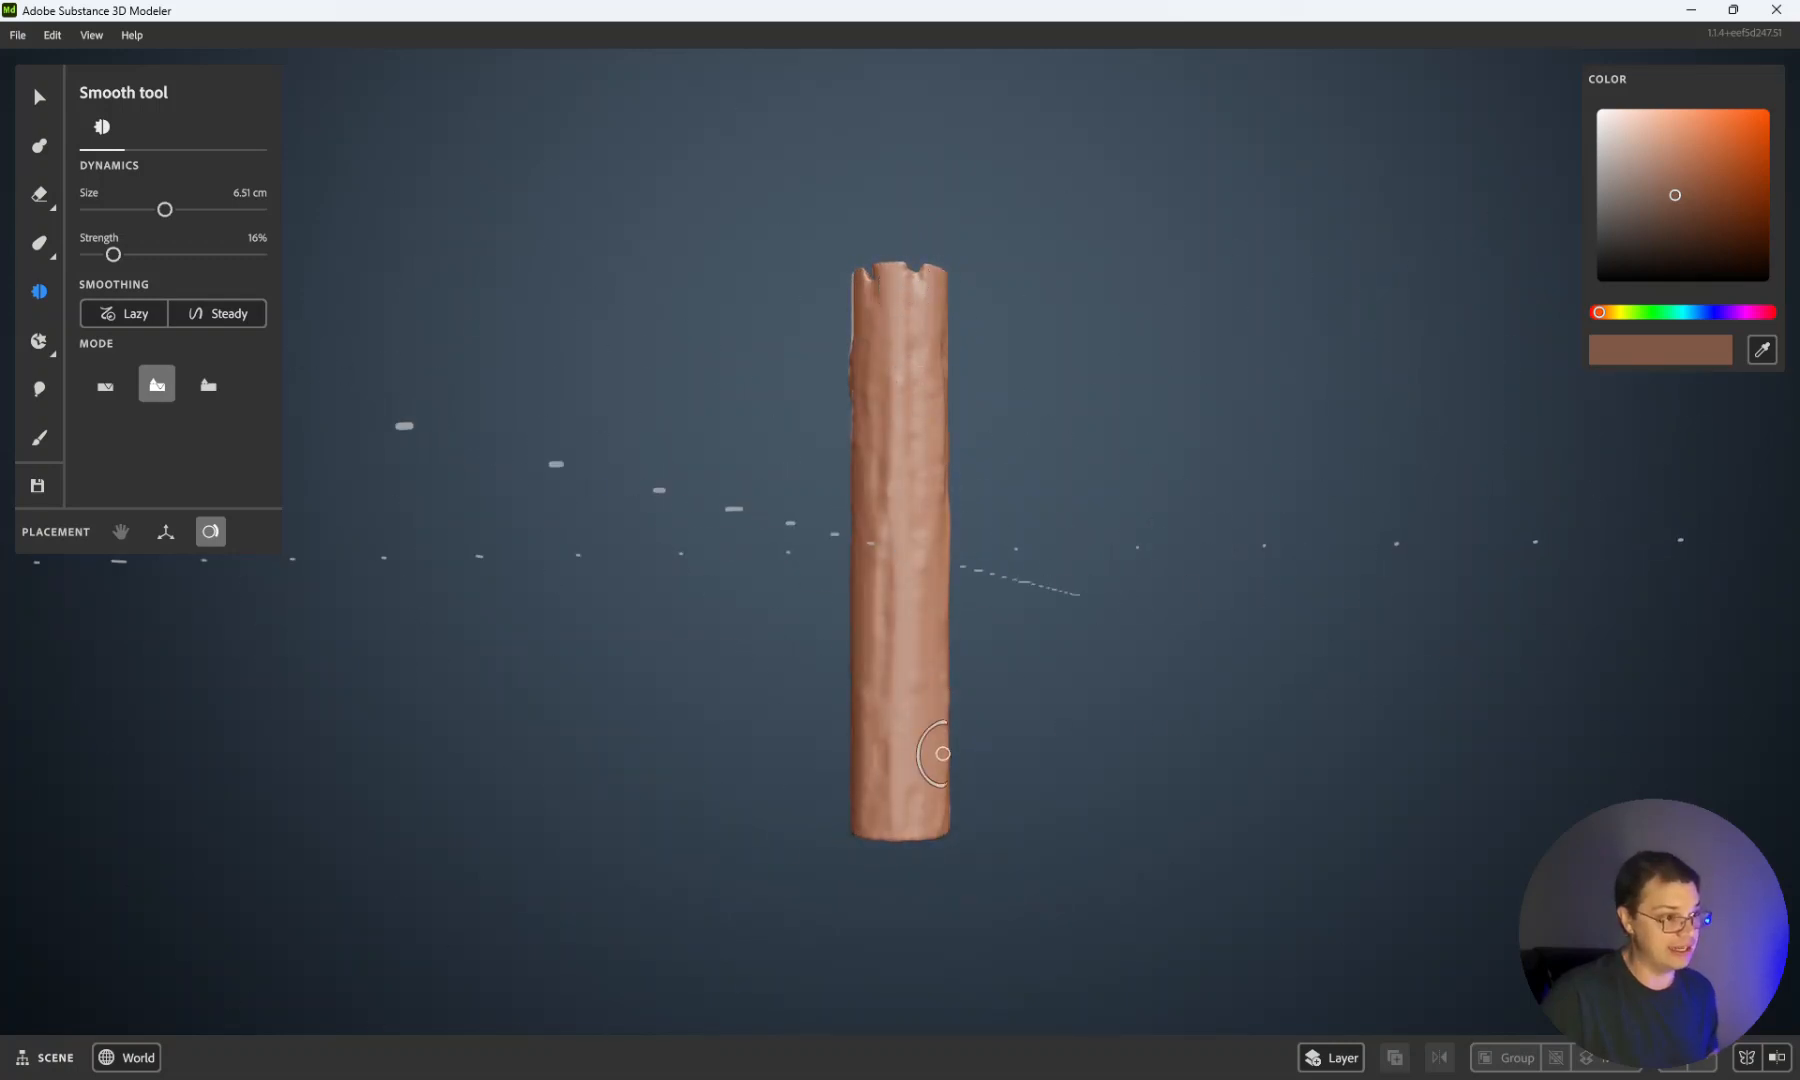
alt+drag(1021, 482, 1053, 775)
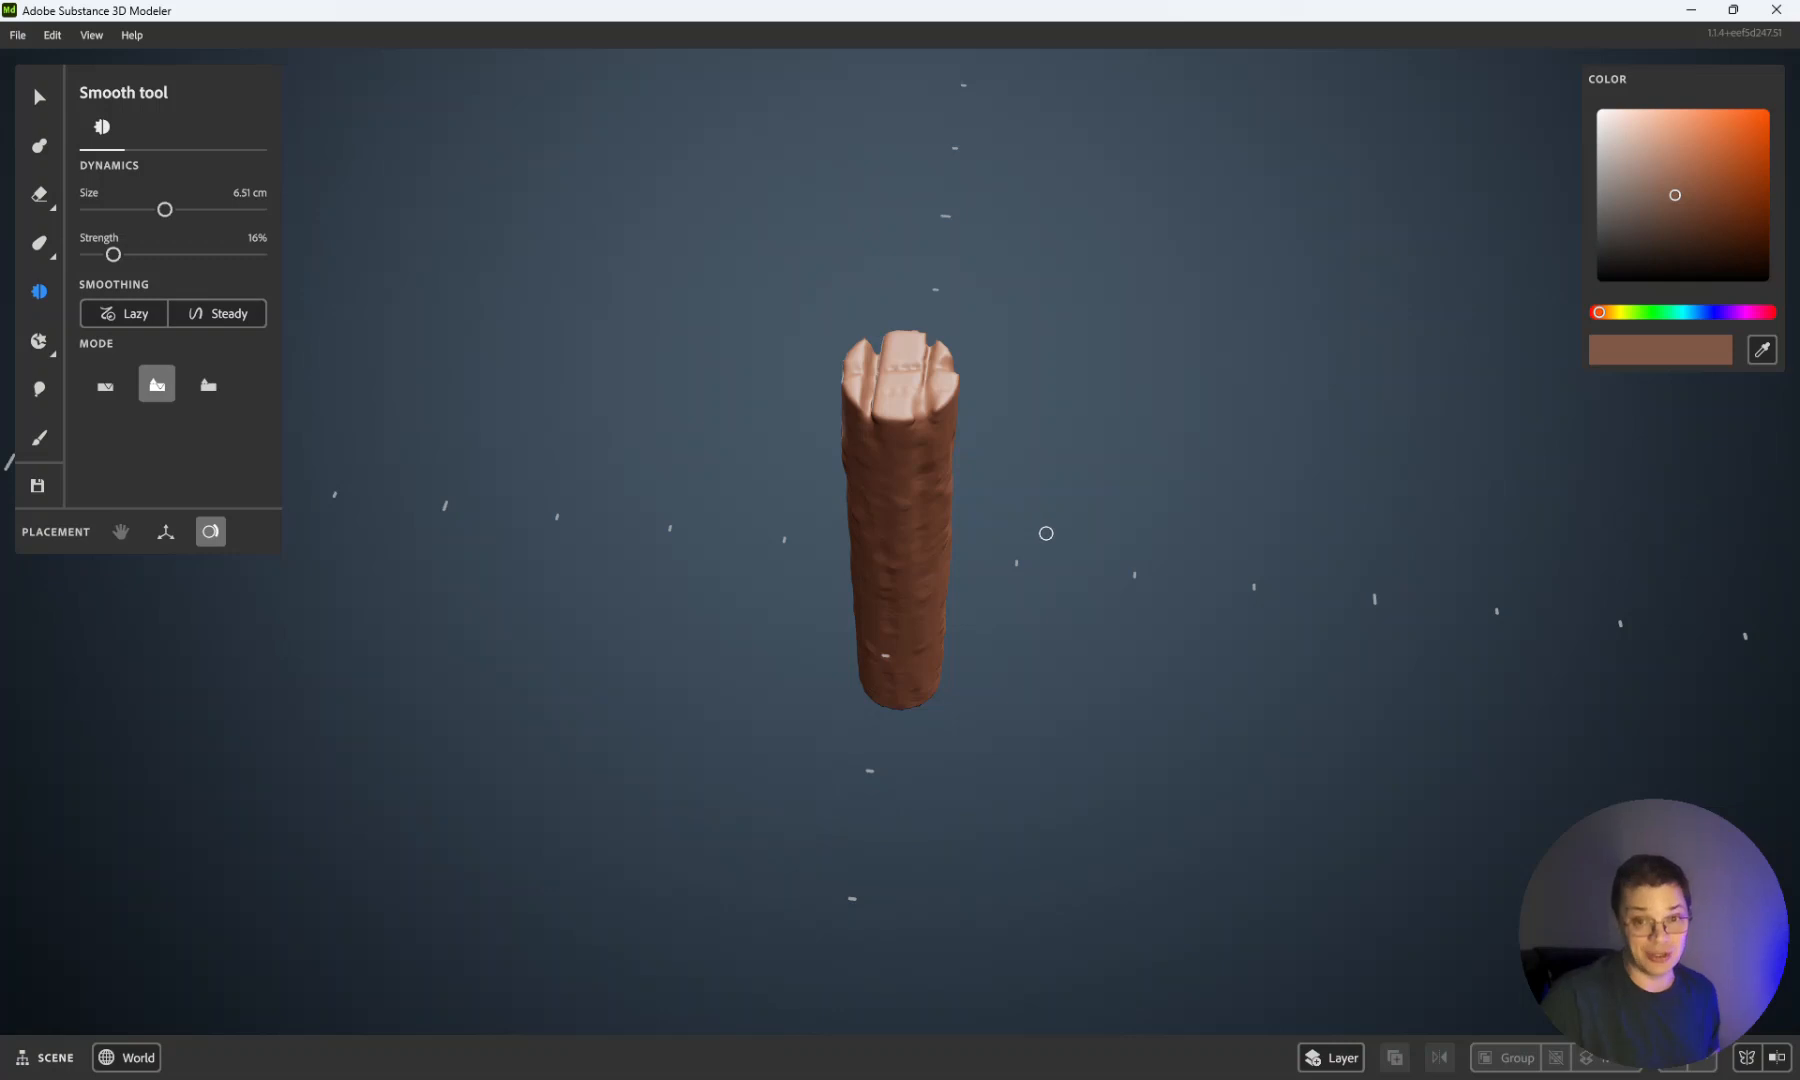
alt+drag(1168, 543, 1145, 394)
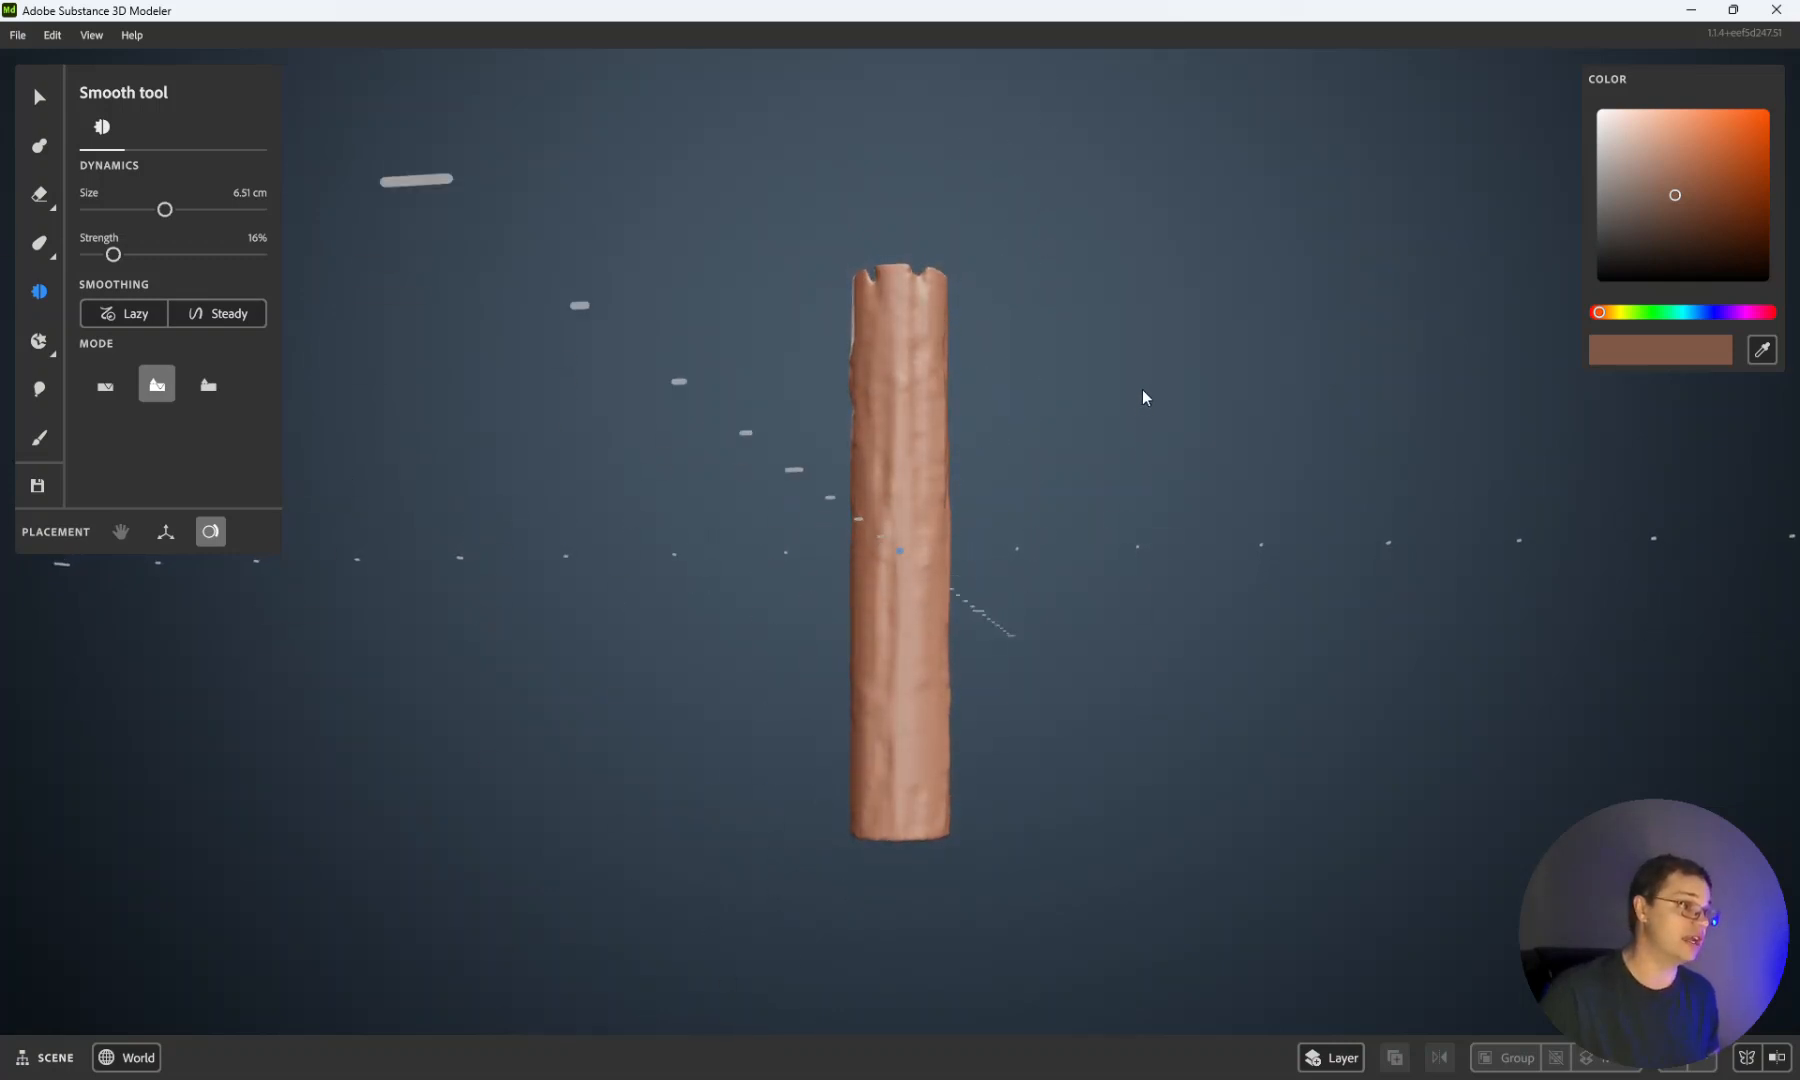
alt+drag(1183, 605, 1065, 747)
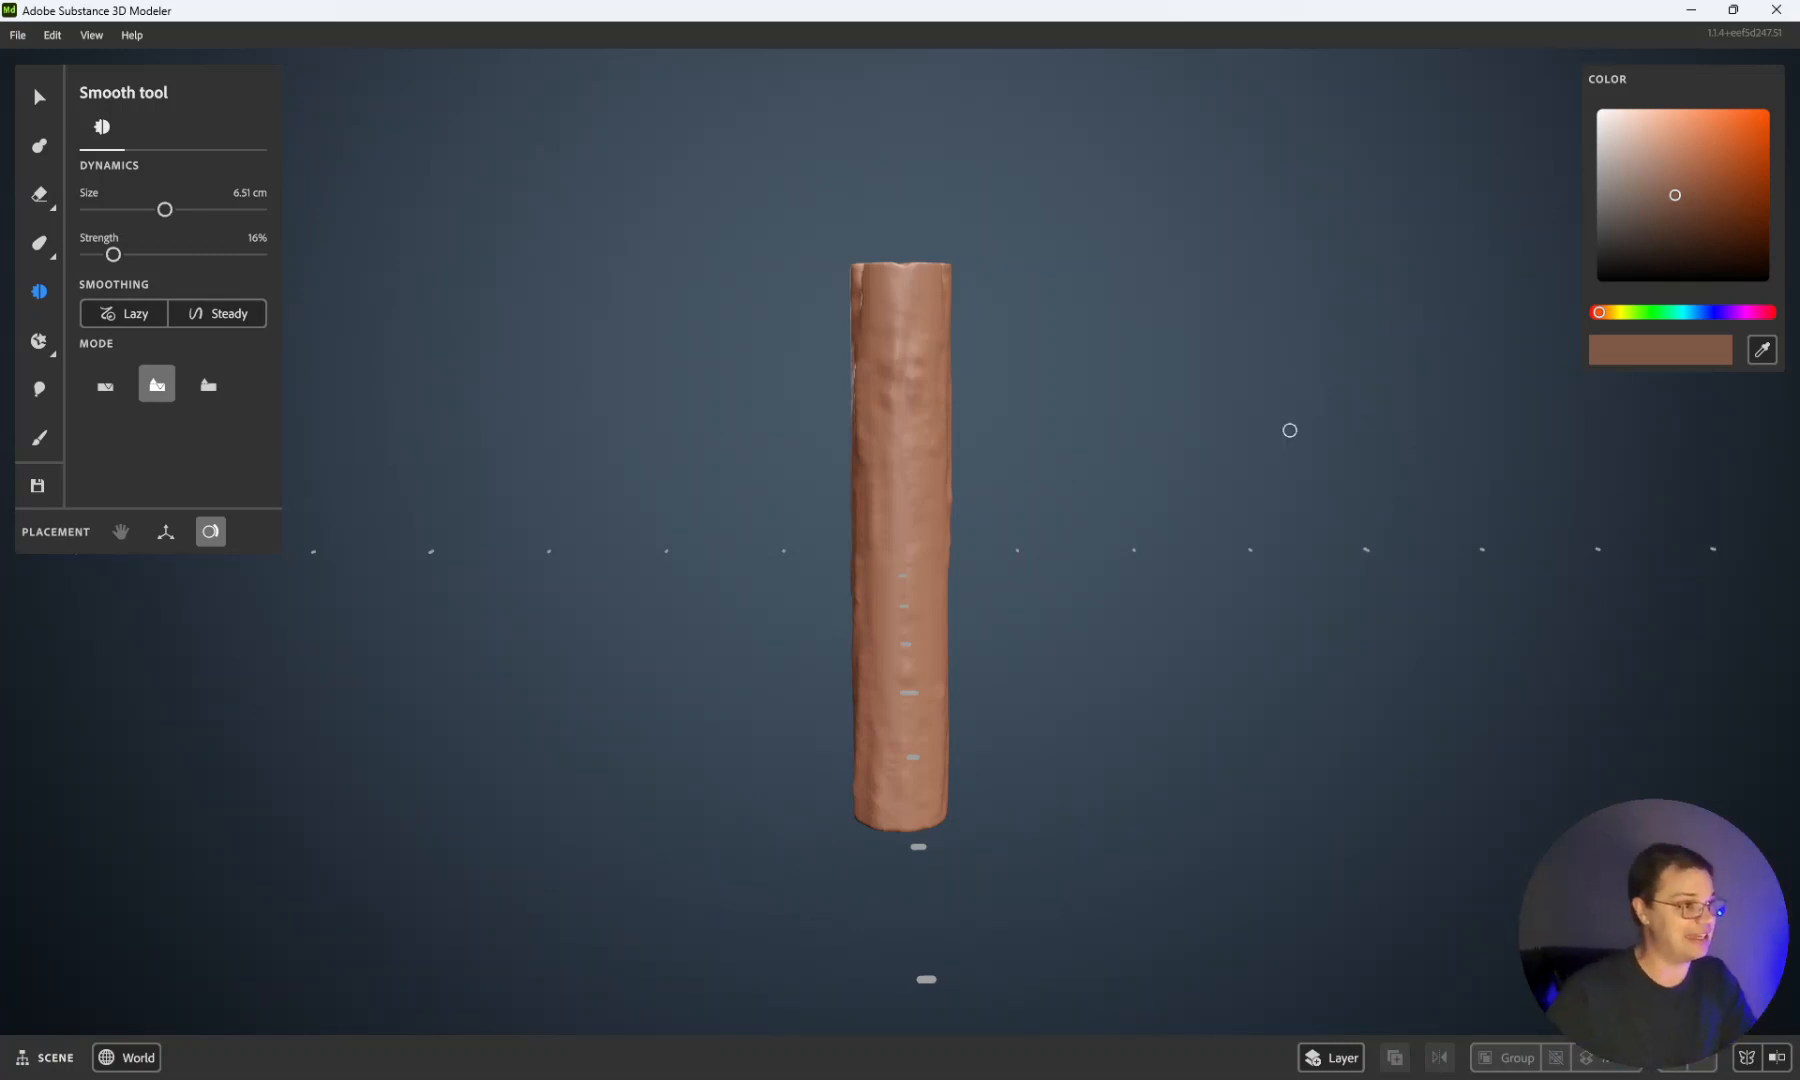
Step: Select the post and turn it into a link
right_click(1017, 439)
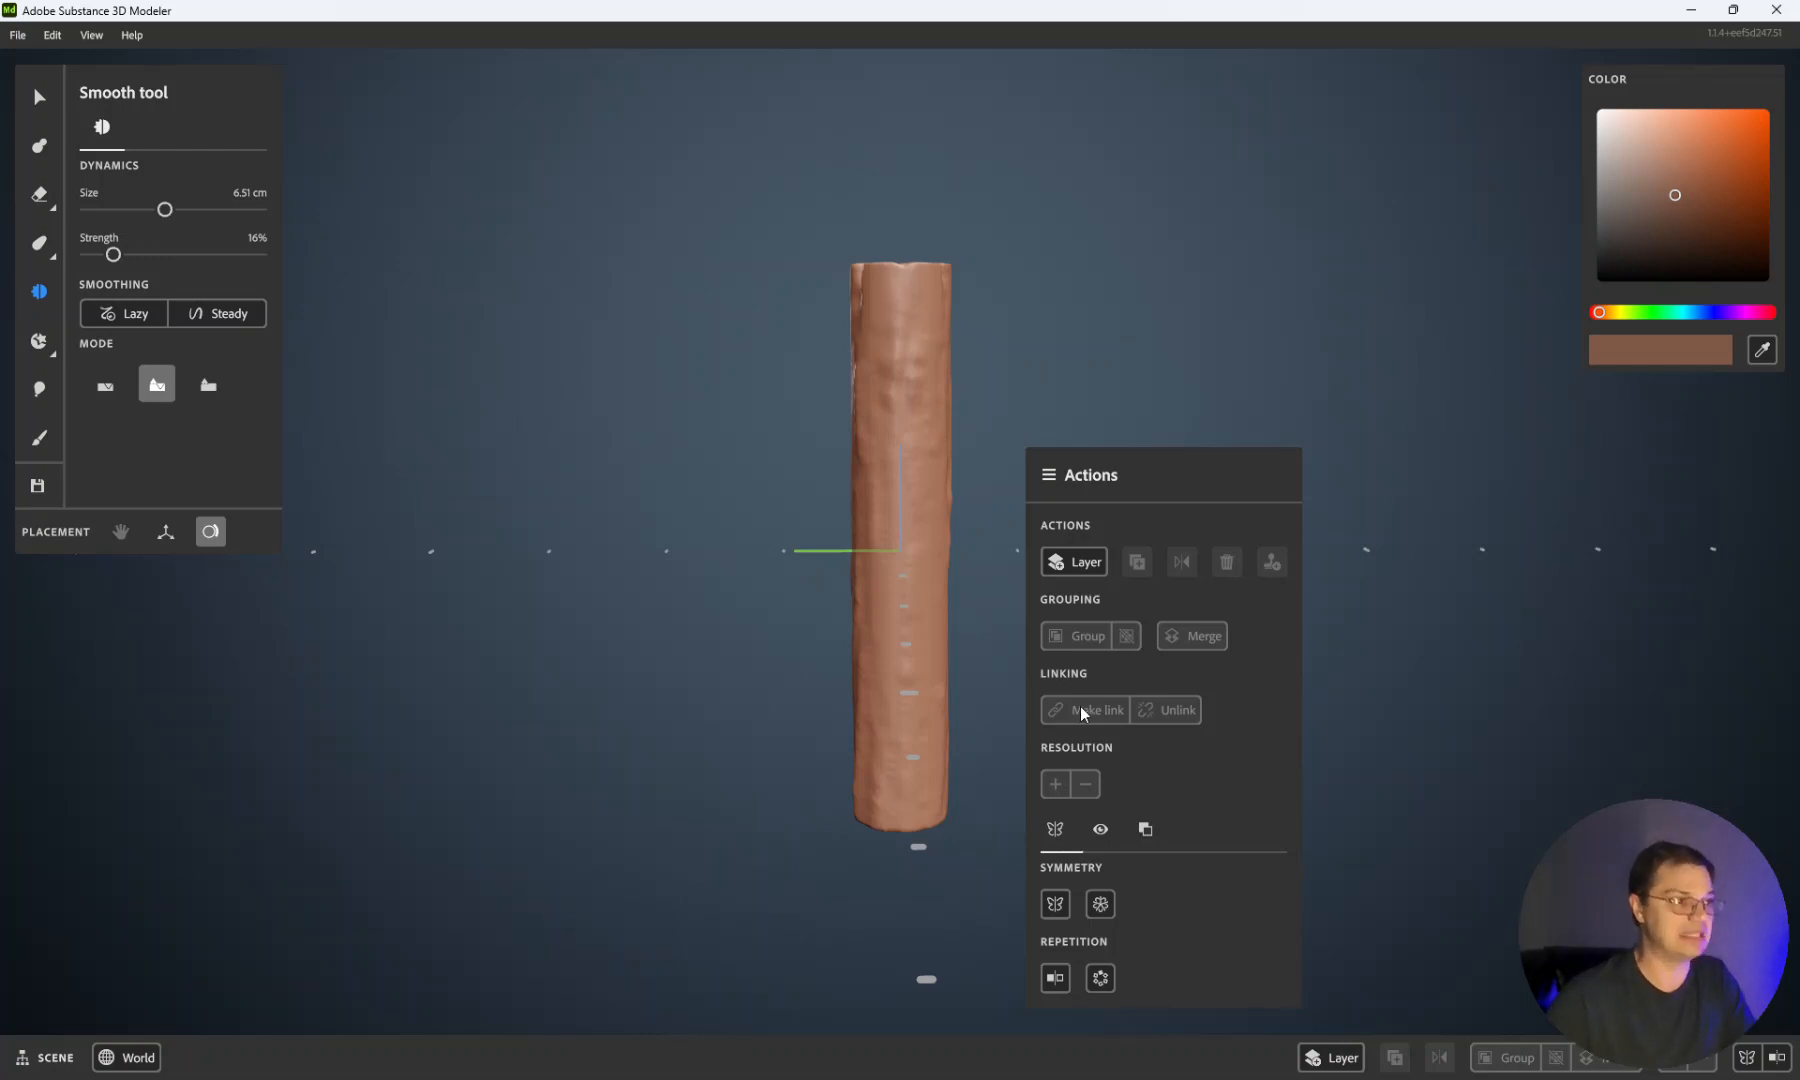
click(771, 657)
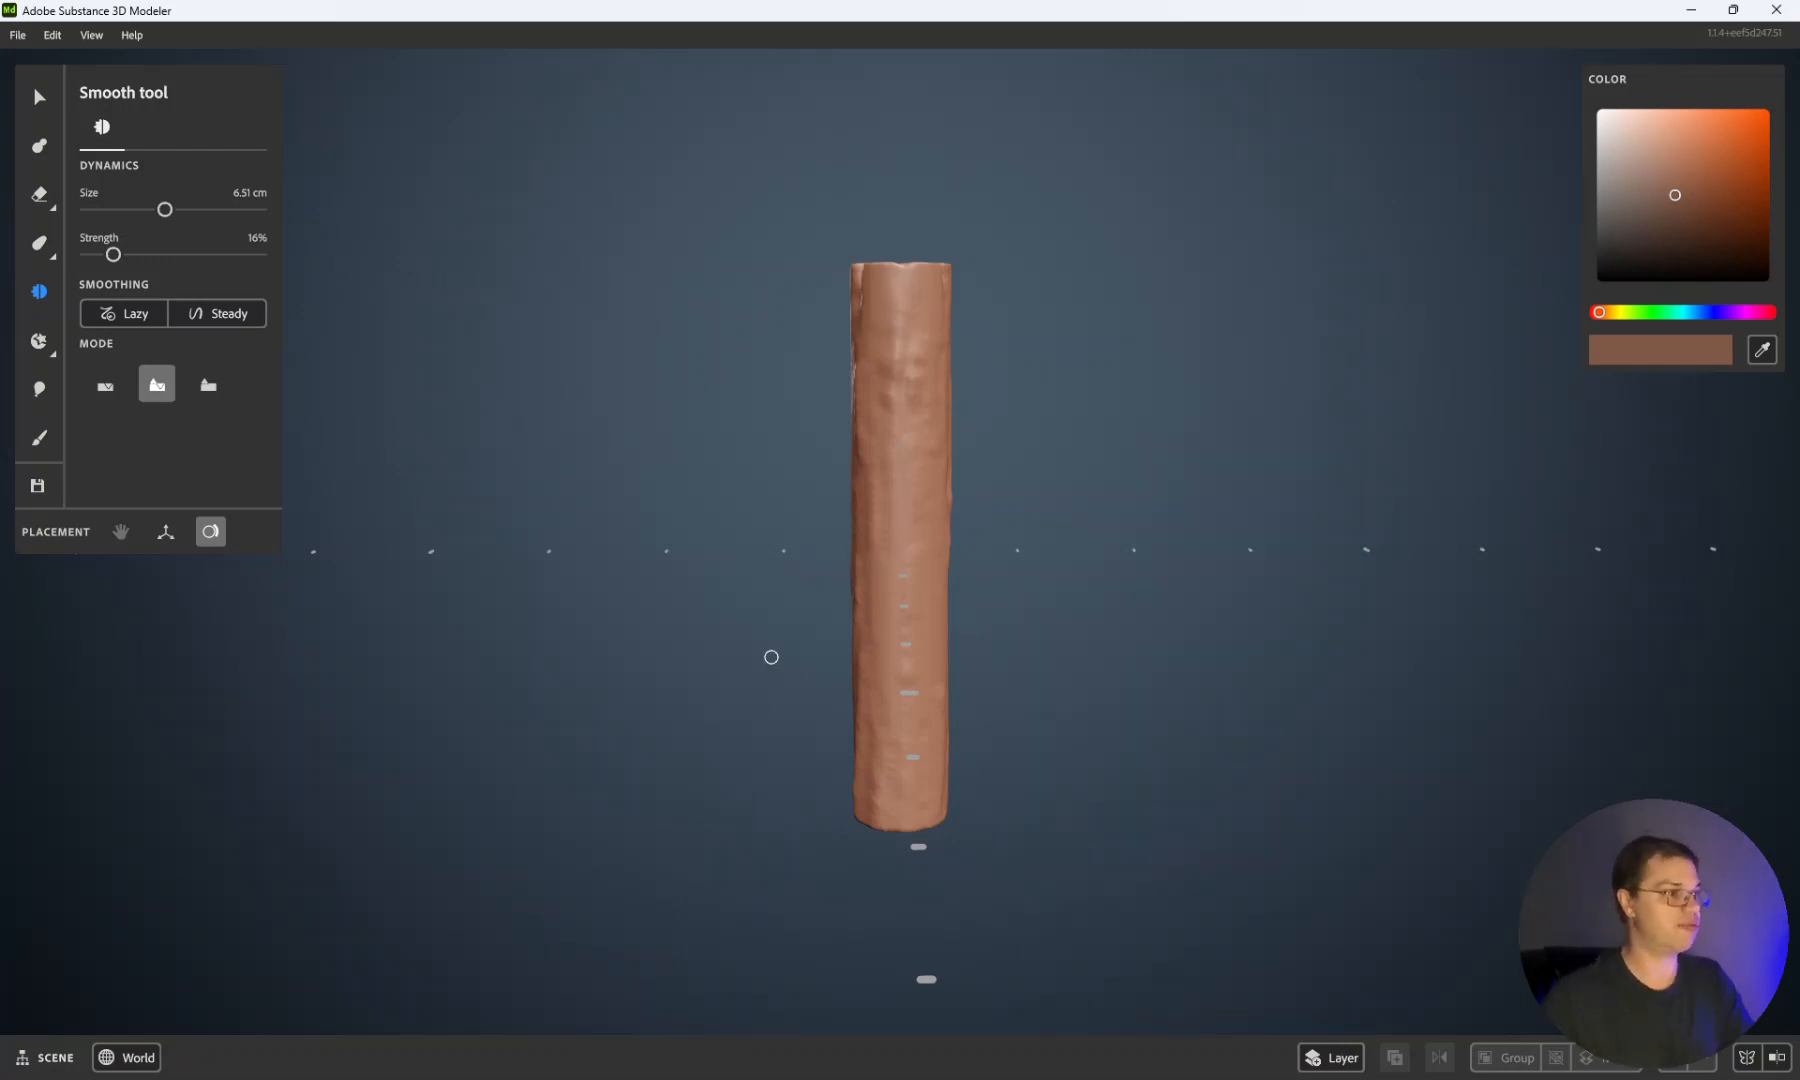
click(39, 97)
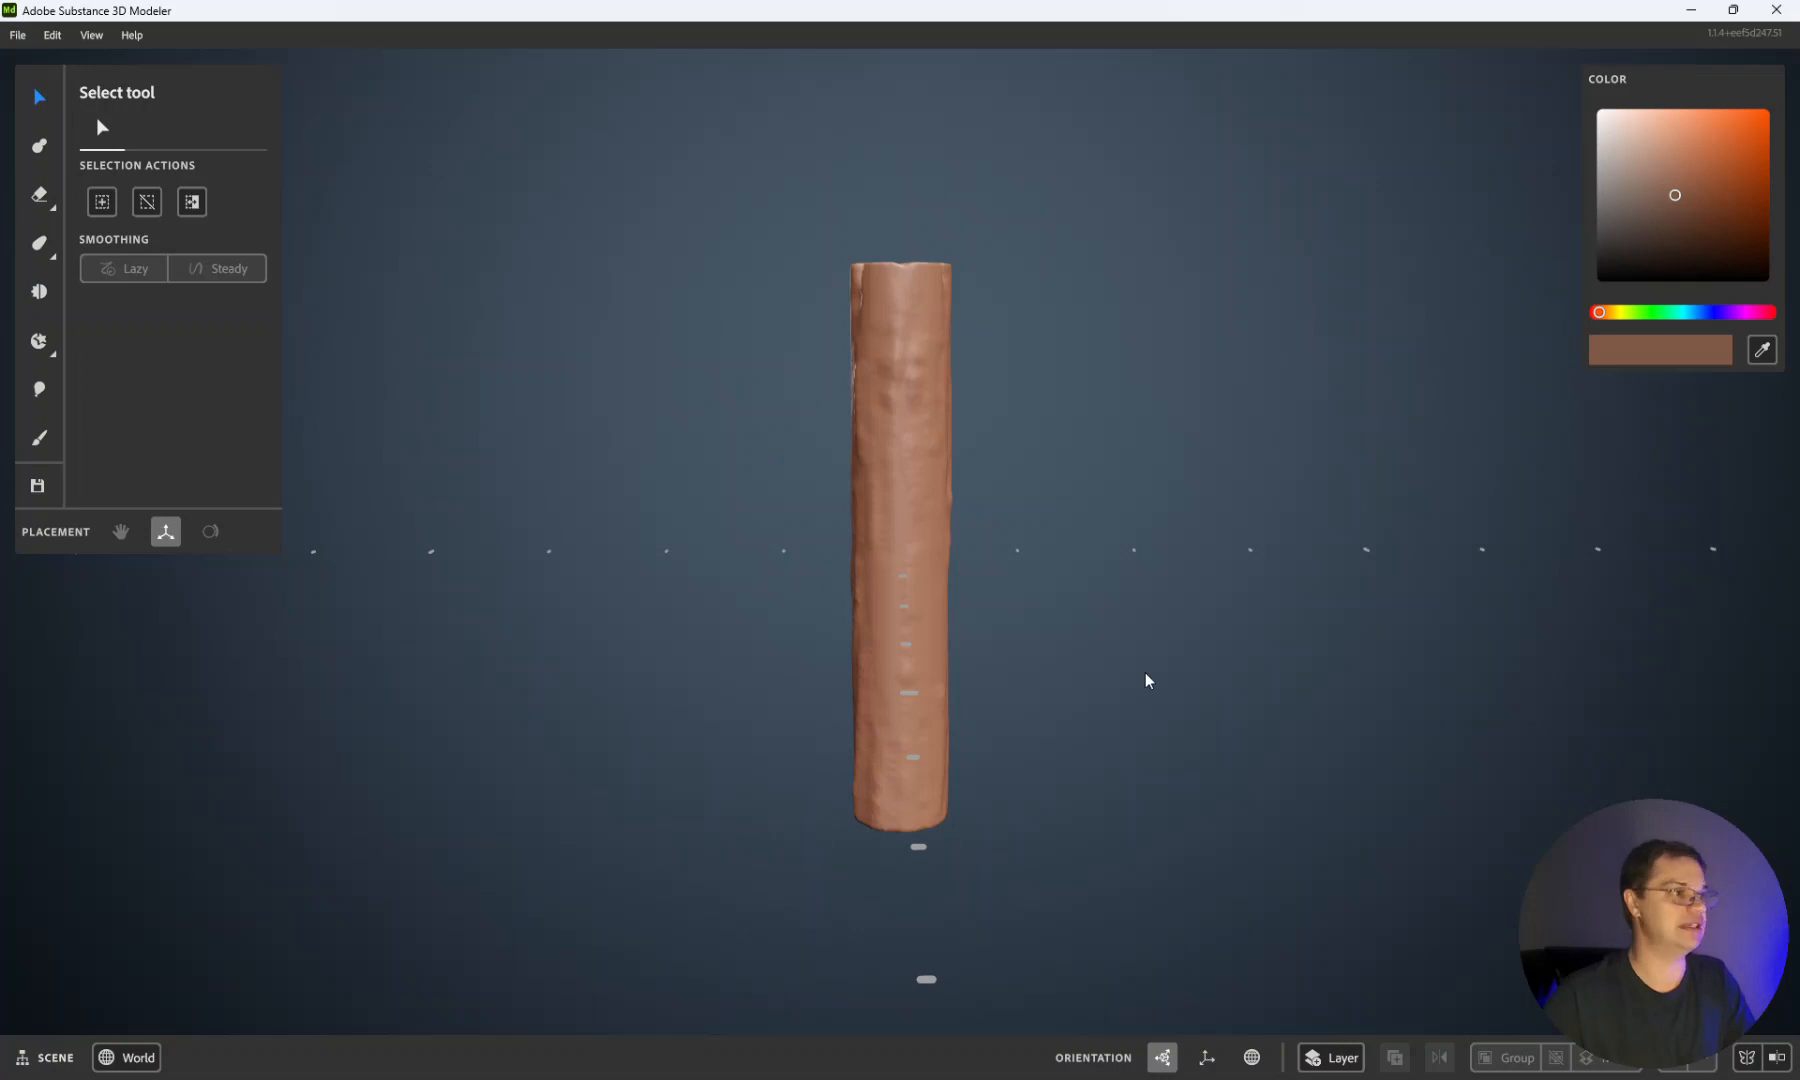
click(912, 474)
right_click(1065, 410)
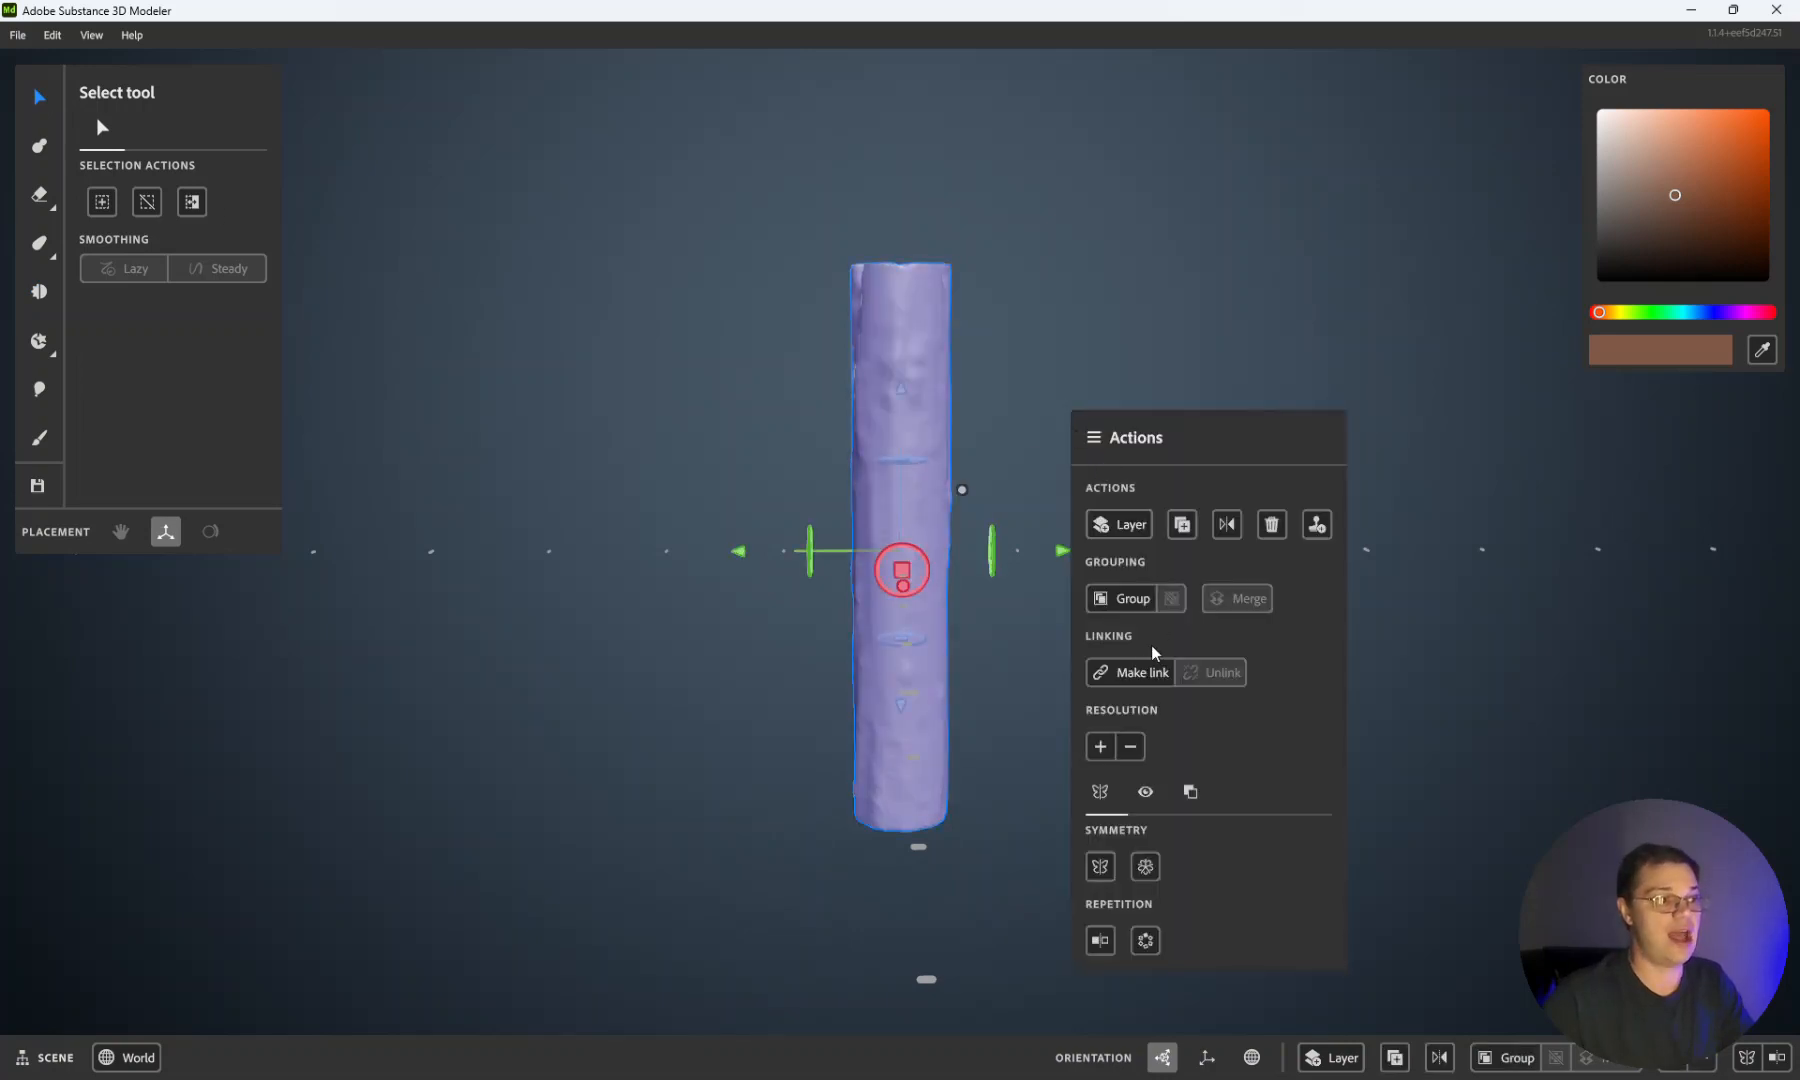
click(1130, 672)
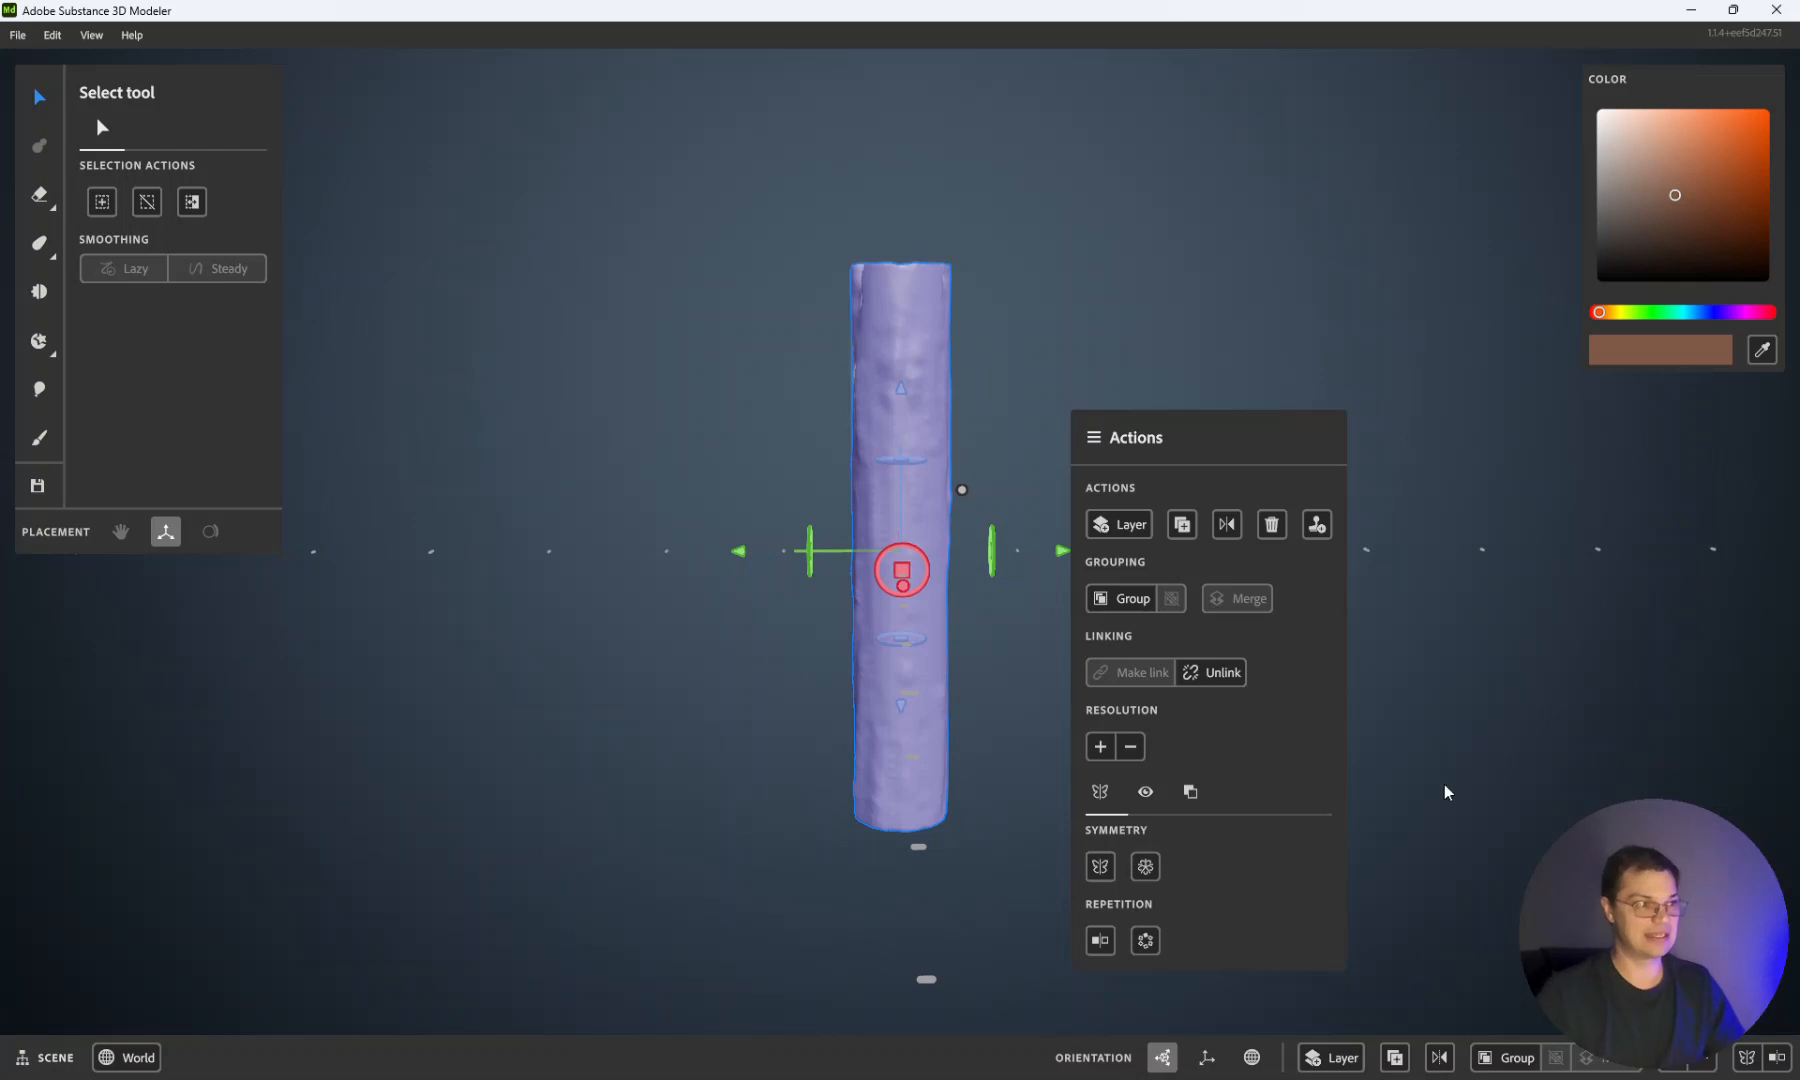
click(1433, 292)
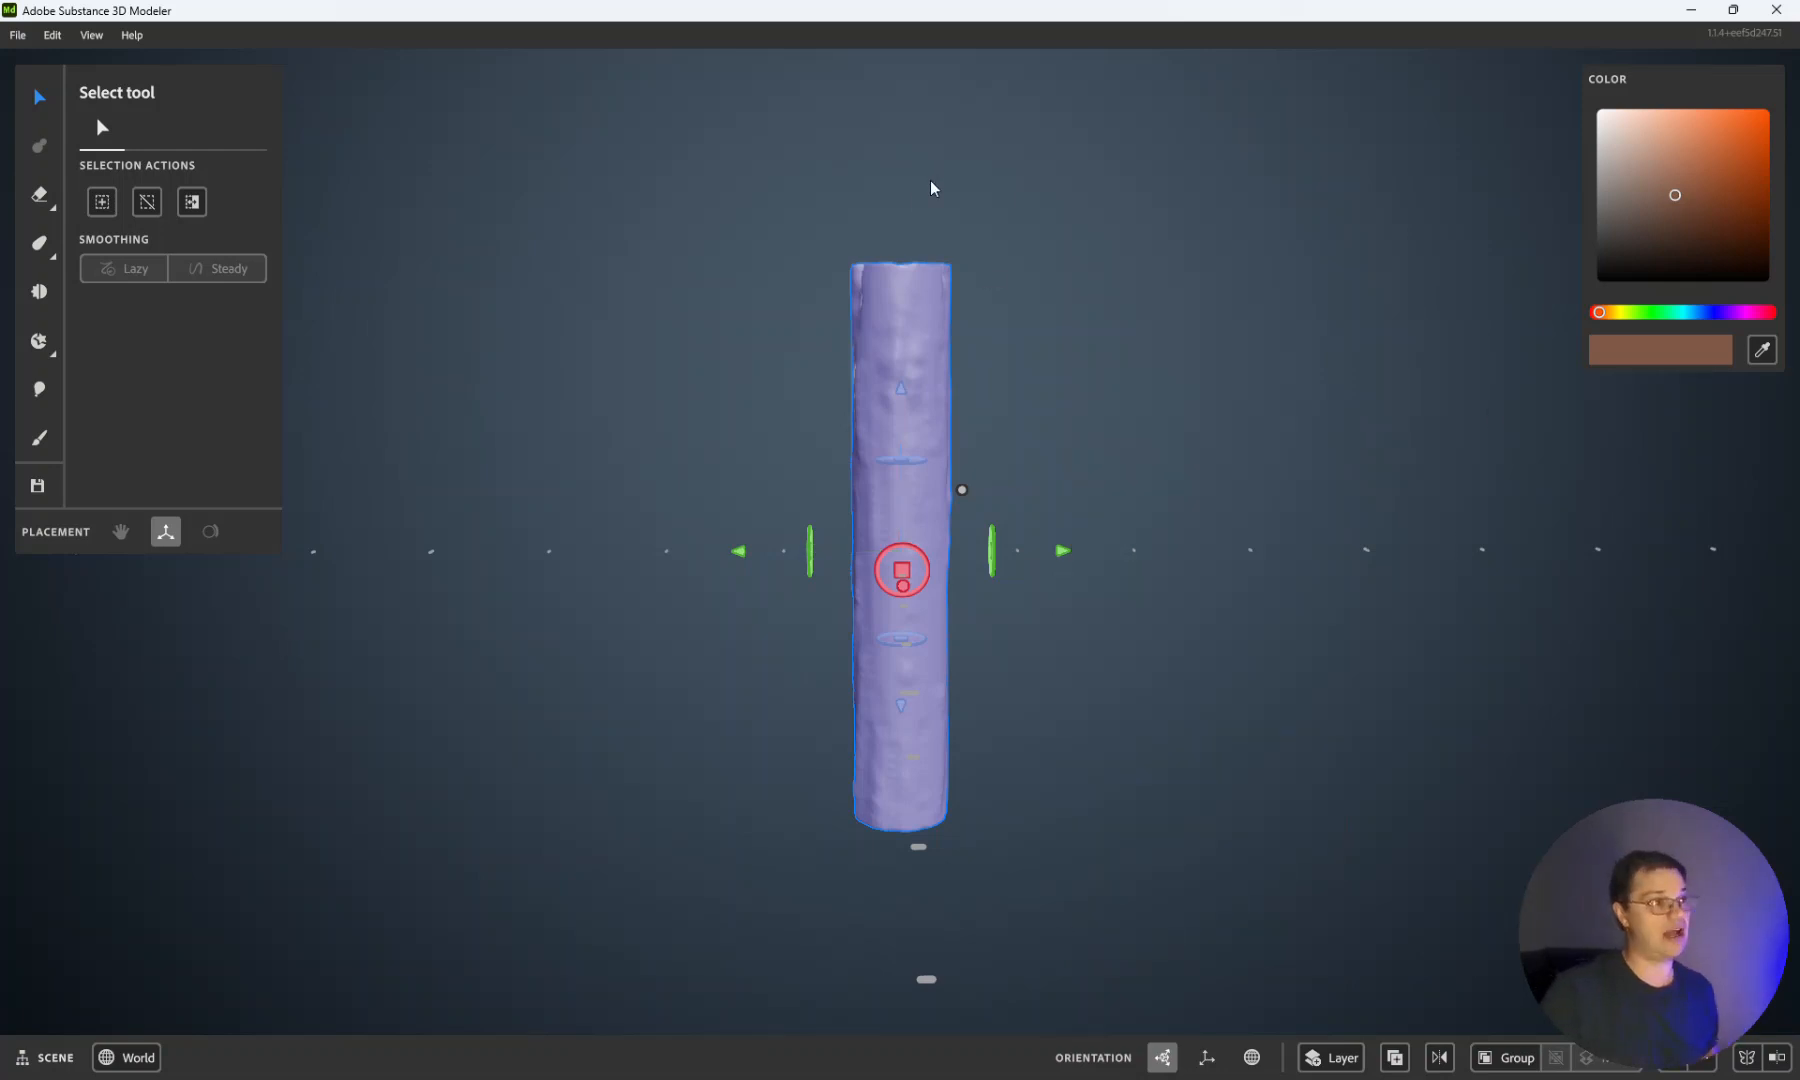
scroll(1017, 345, down, 2)
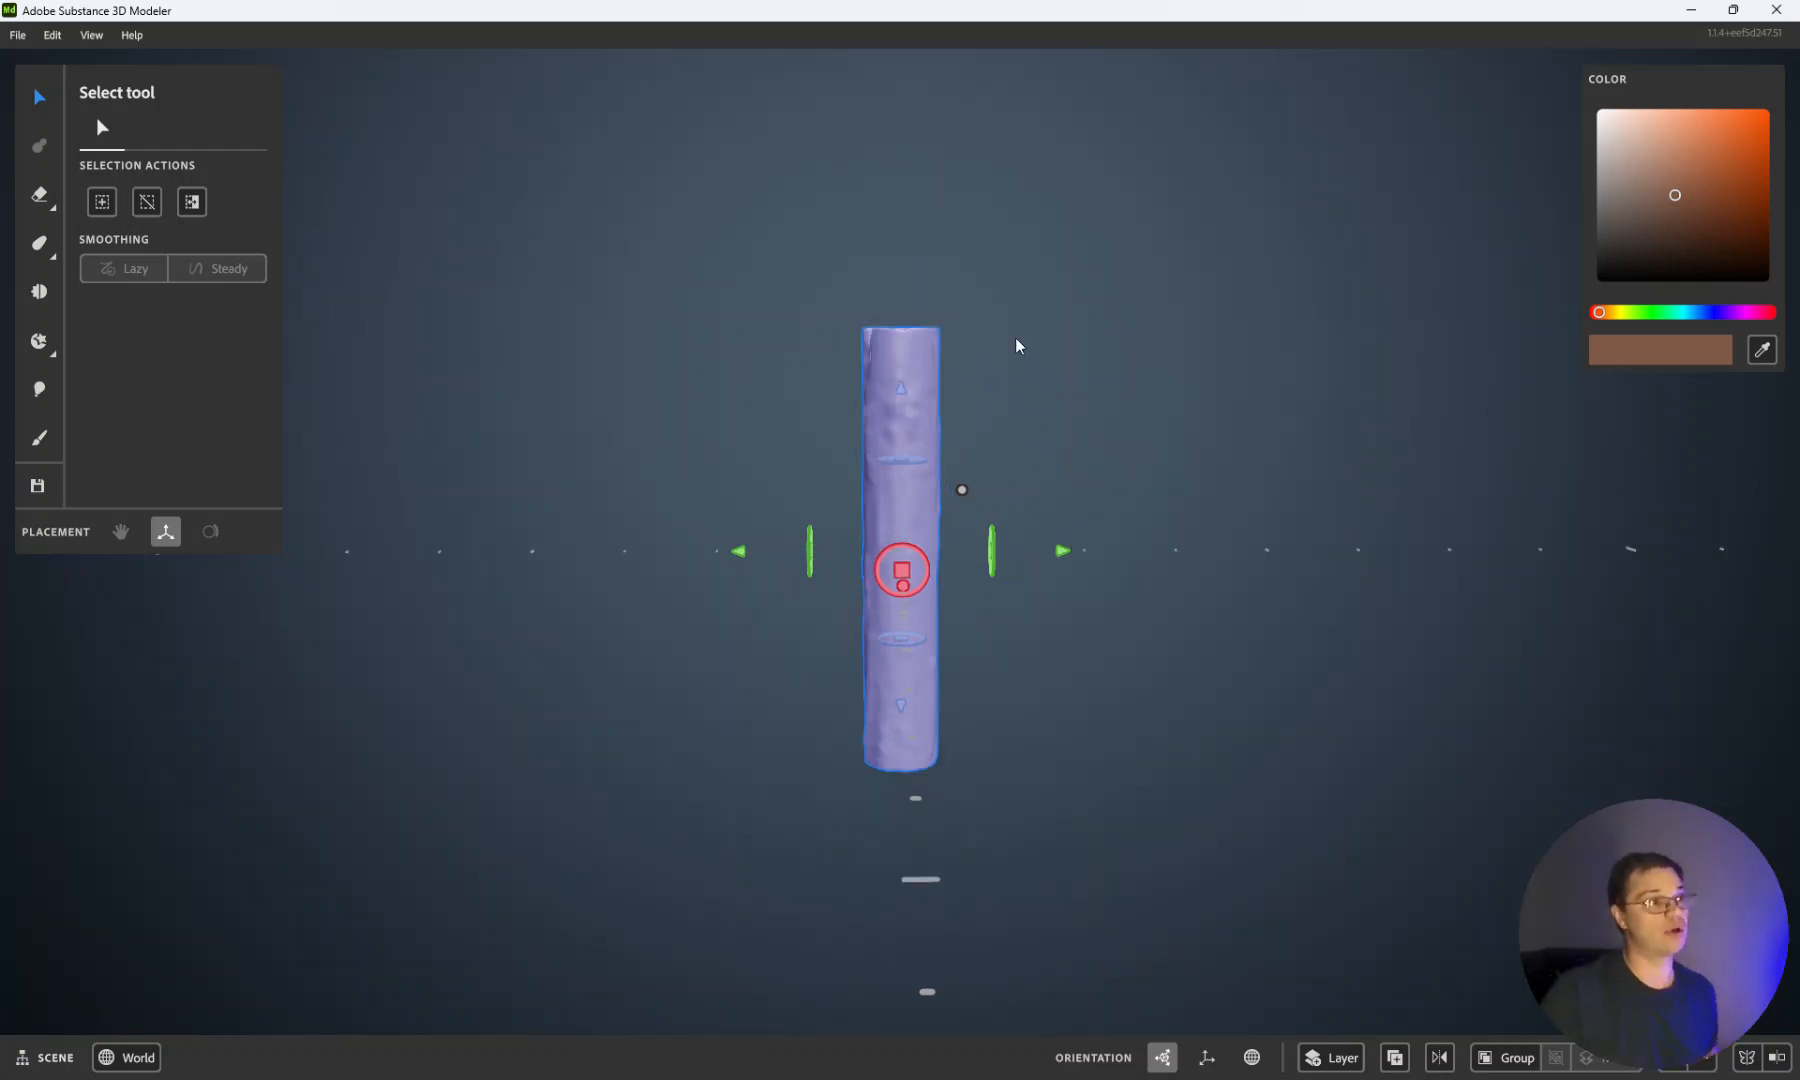
click(1080, 453)
click(932, 430)
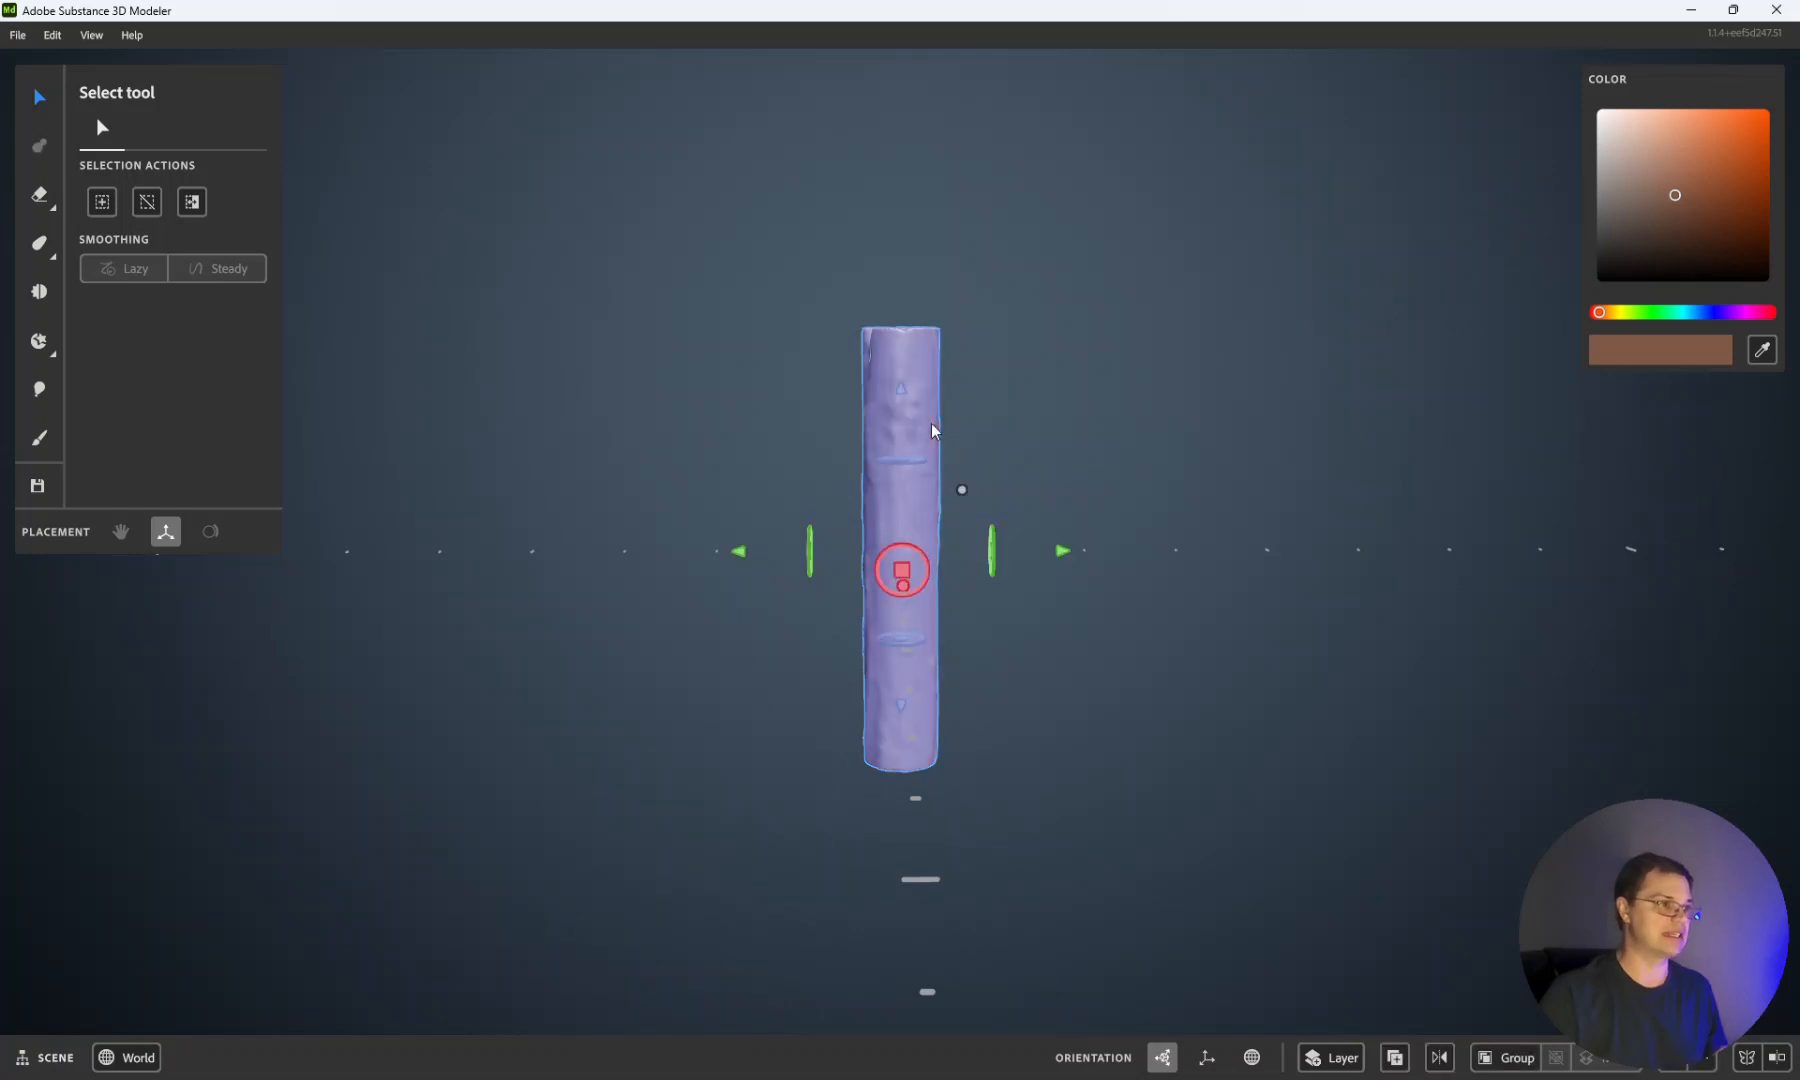
right_click(932, 430)
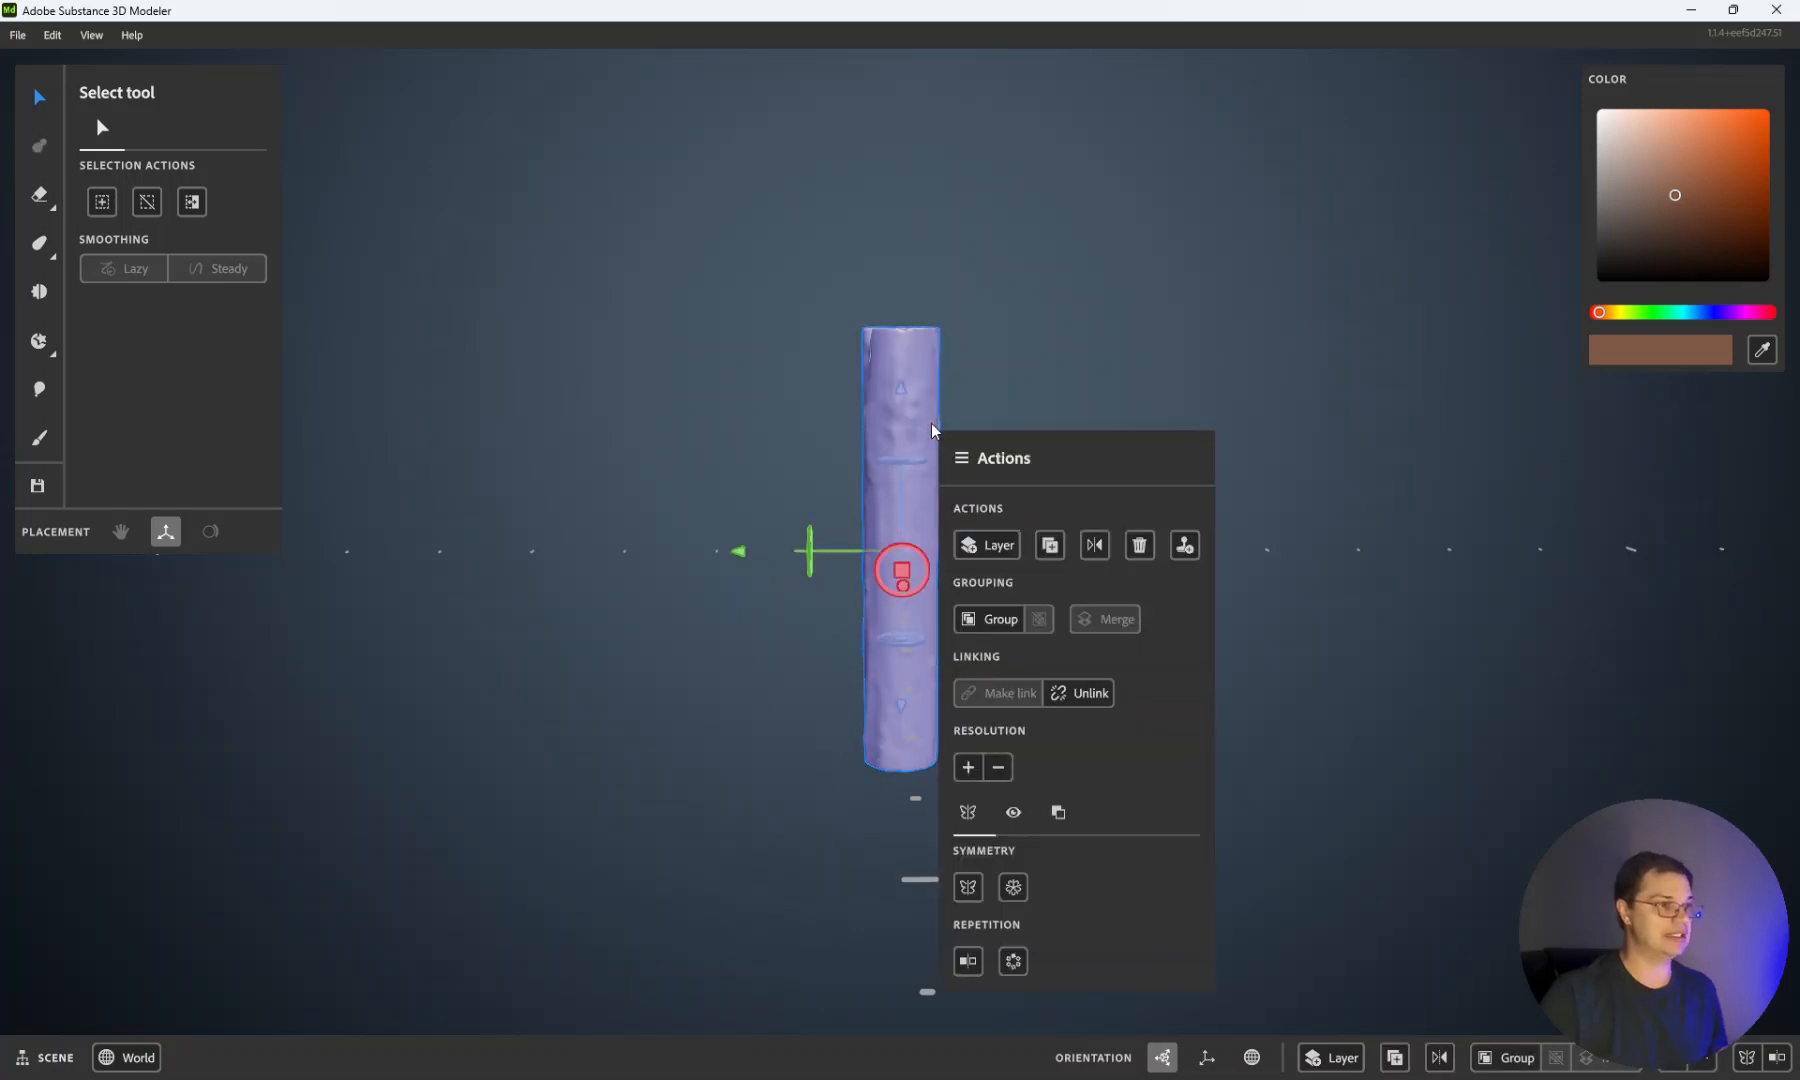
click(1041, 354)
click(818, 487)
click(912, 404)
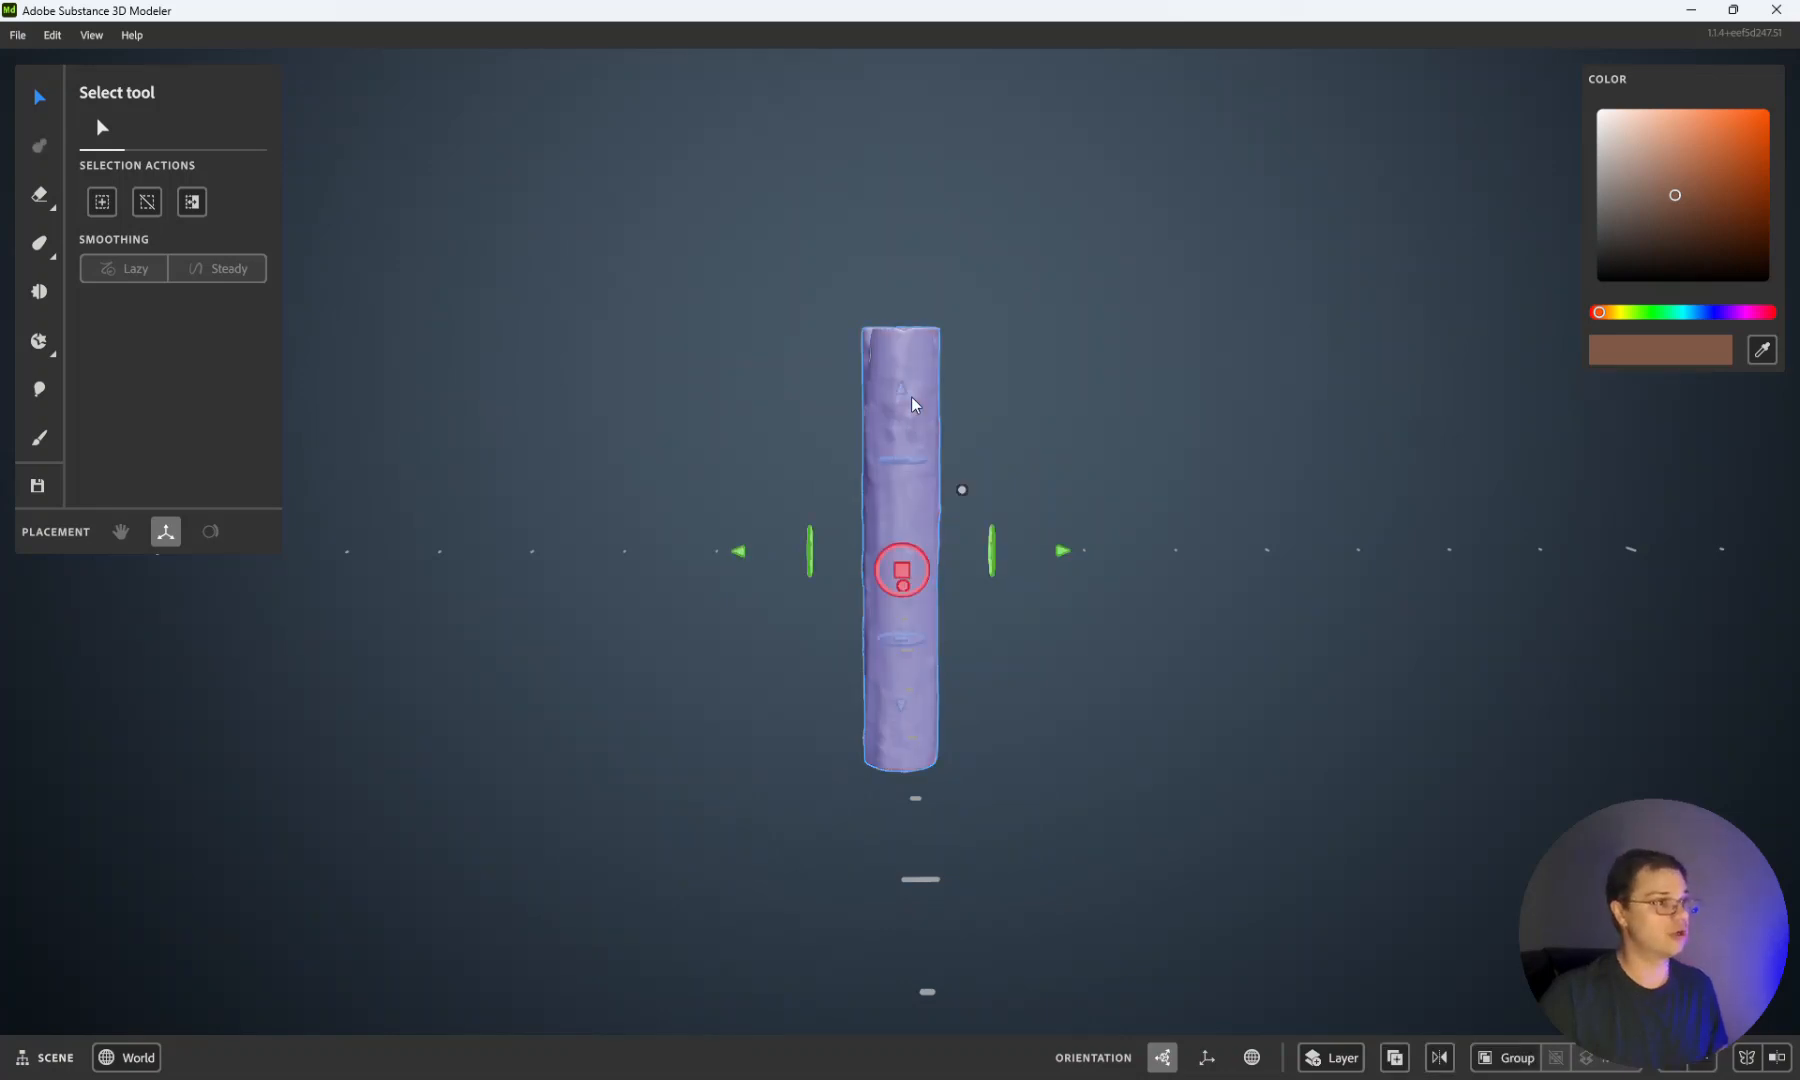
Step: Create a linked copy of the post beside the original, offset along the green axis with a clear gap
mouse_move(1065, 556)
mouse_down()
mouse_move(1222, 550)
mouse_move(1081, 557)
mouse_up()
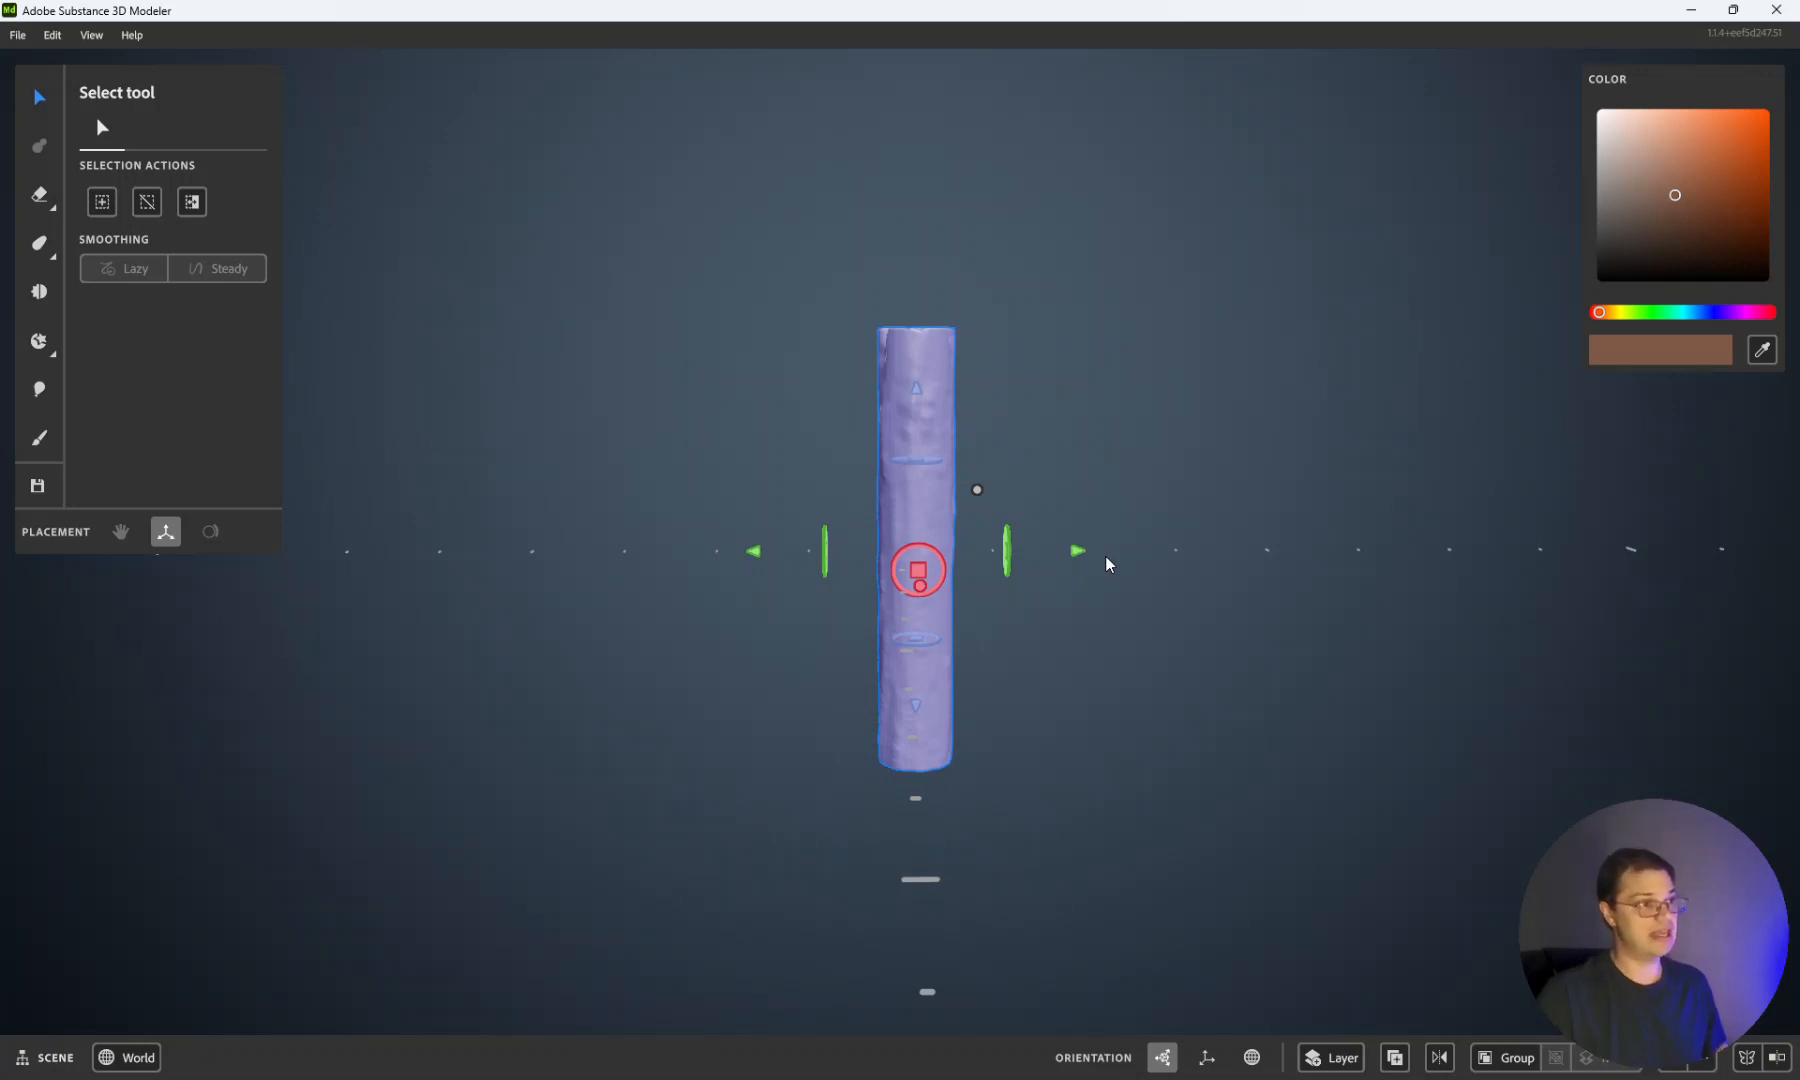
click(1106, 563)
click(928, 512)
mouse_move(1071, 553)
mouse_down()
mouse_move(1141, 550)
mouse_move(1066, 575)
mouse_up()
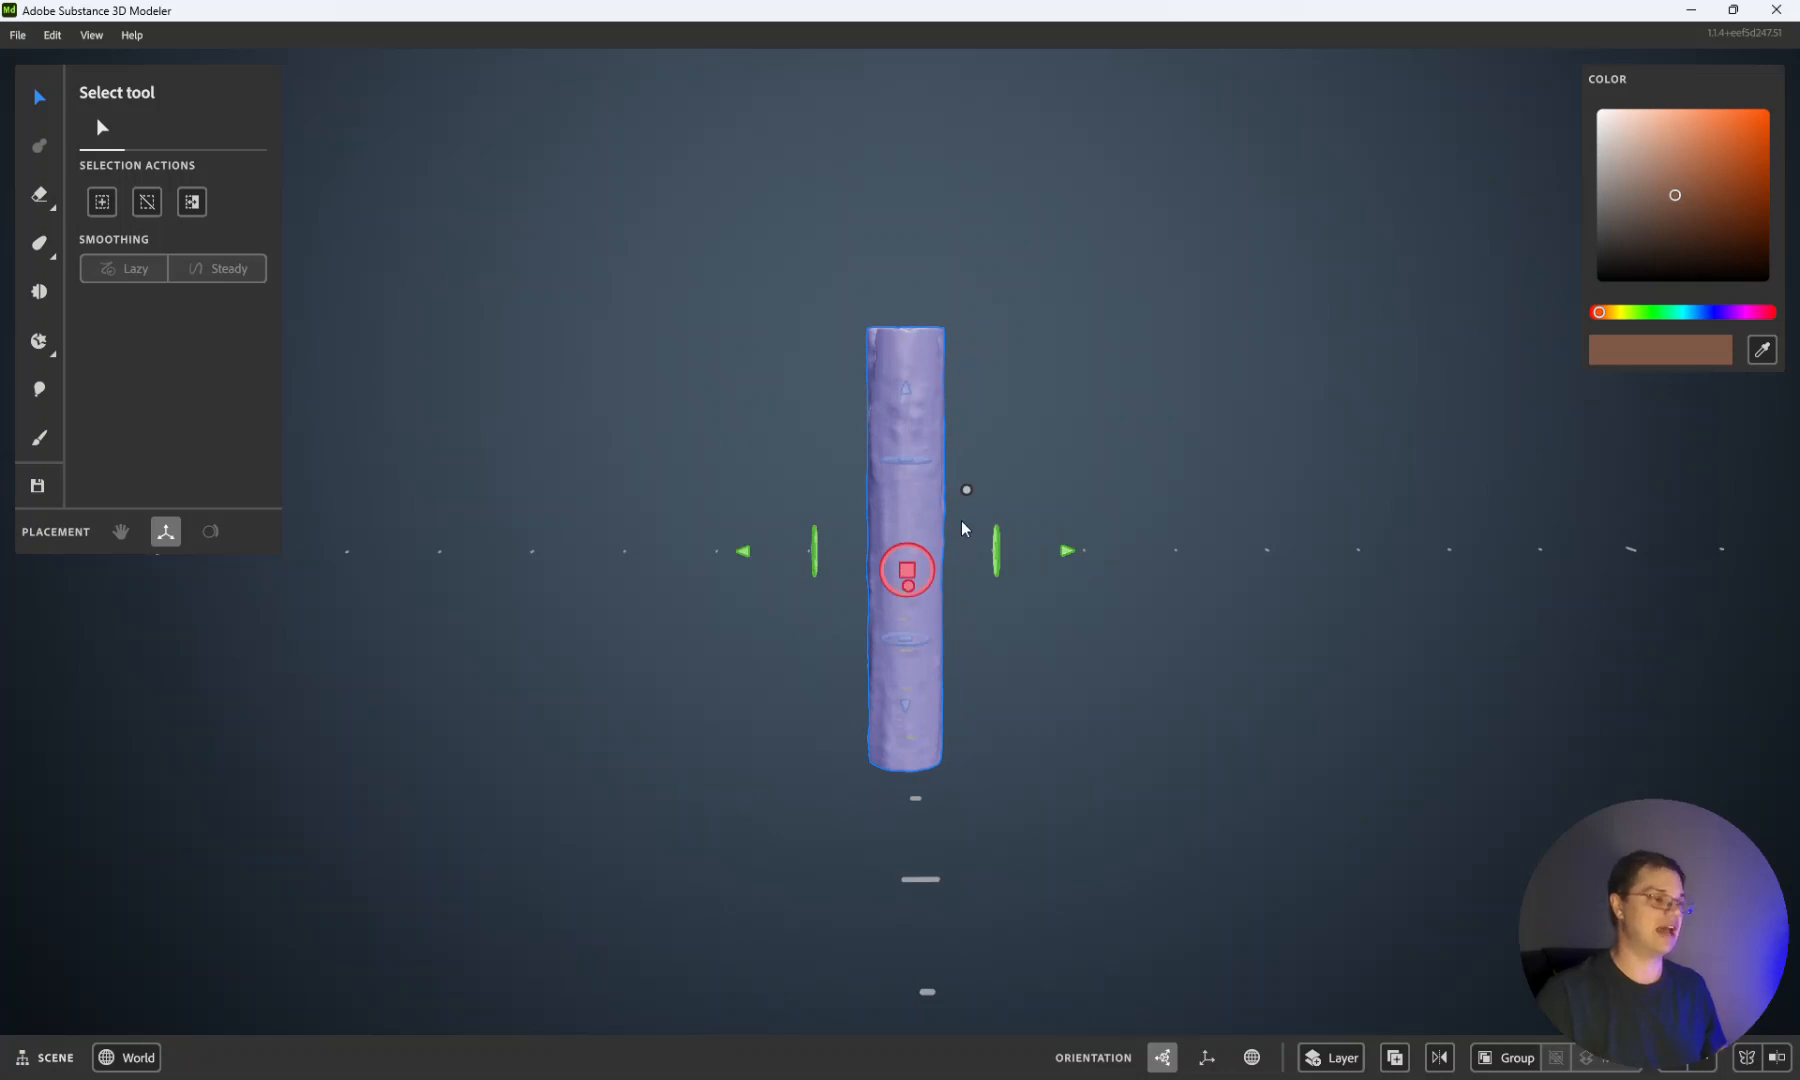
alt+drag(1066, 565, 1418, 553)
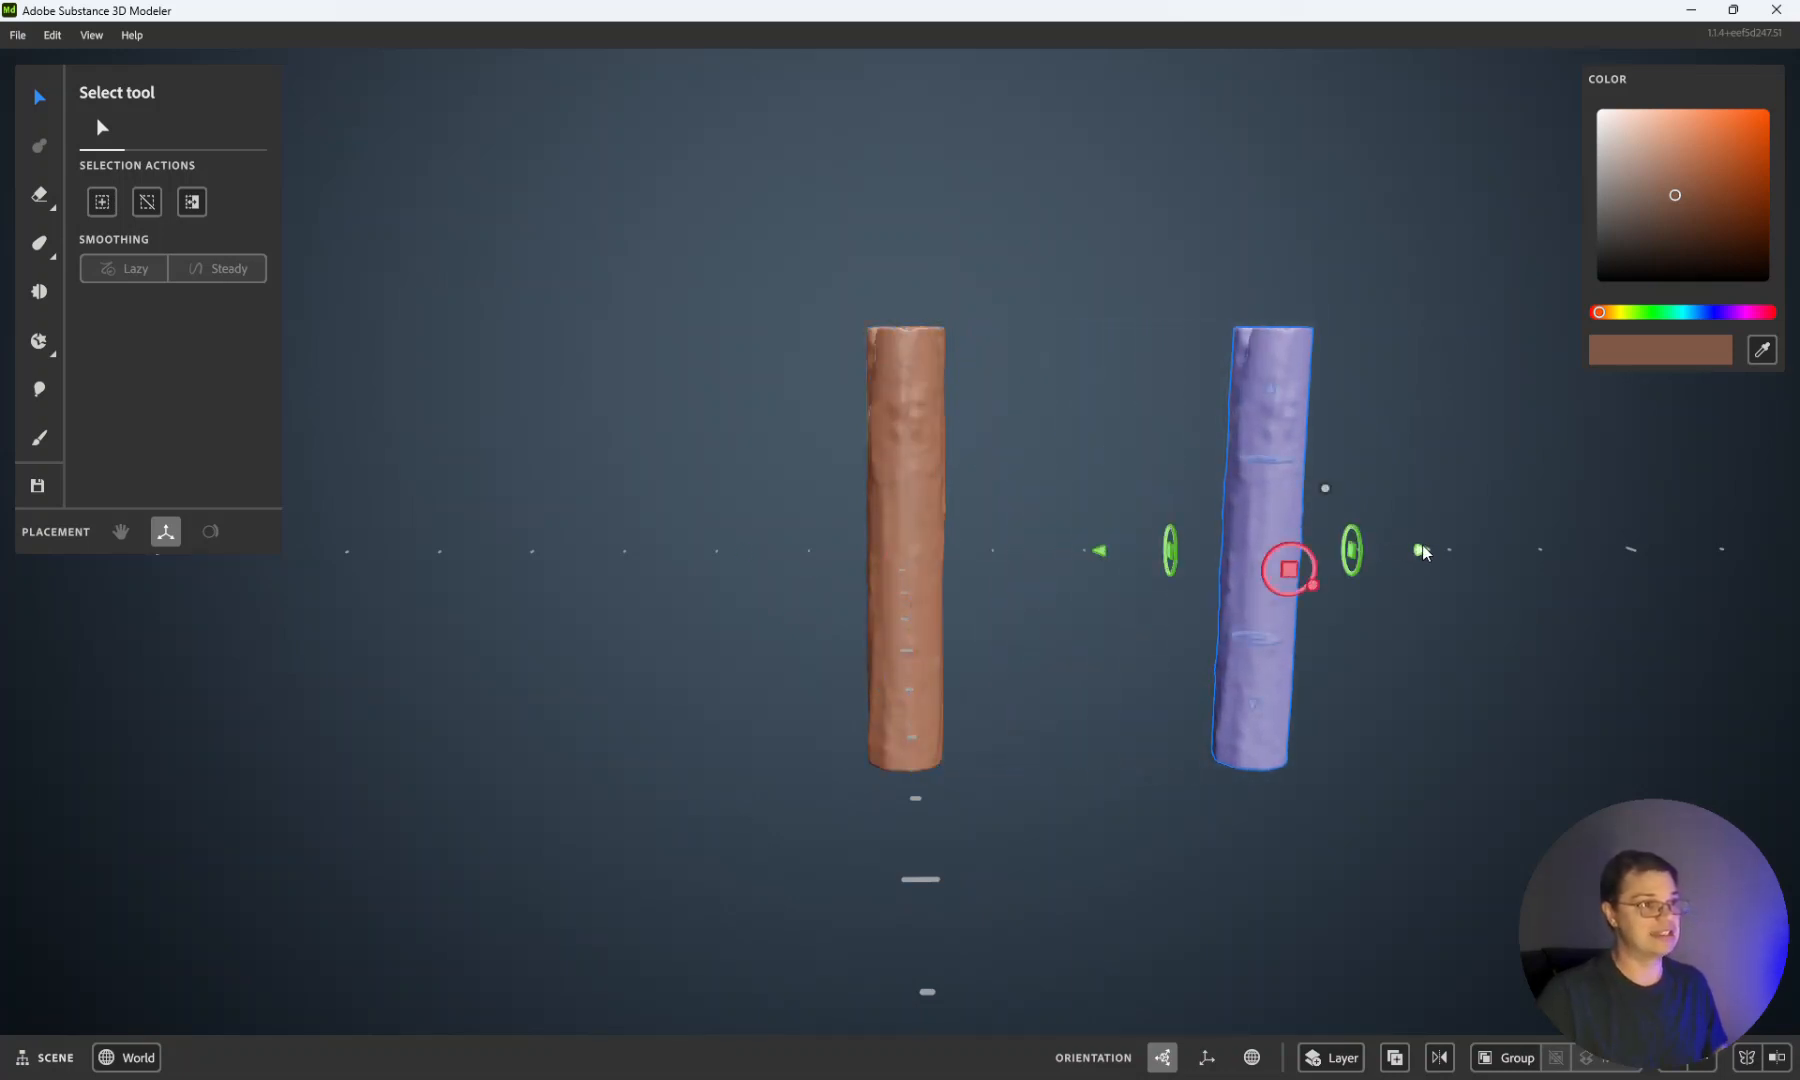
click(1168, 637)
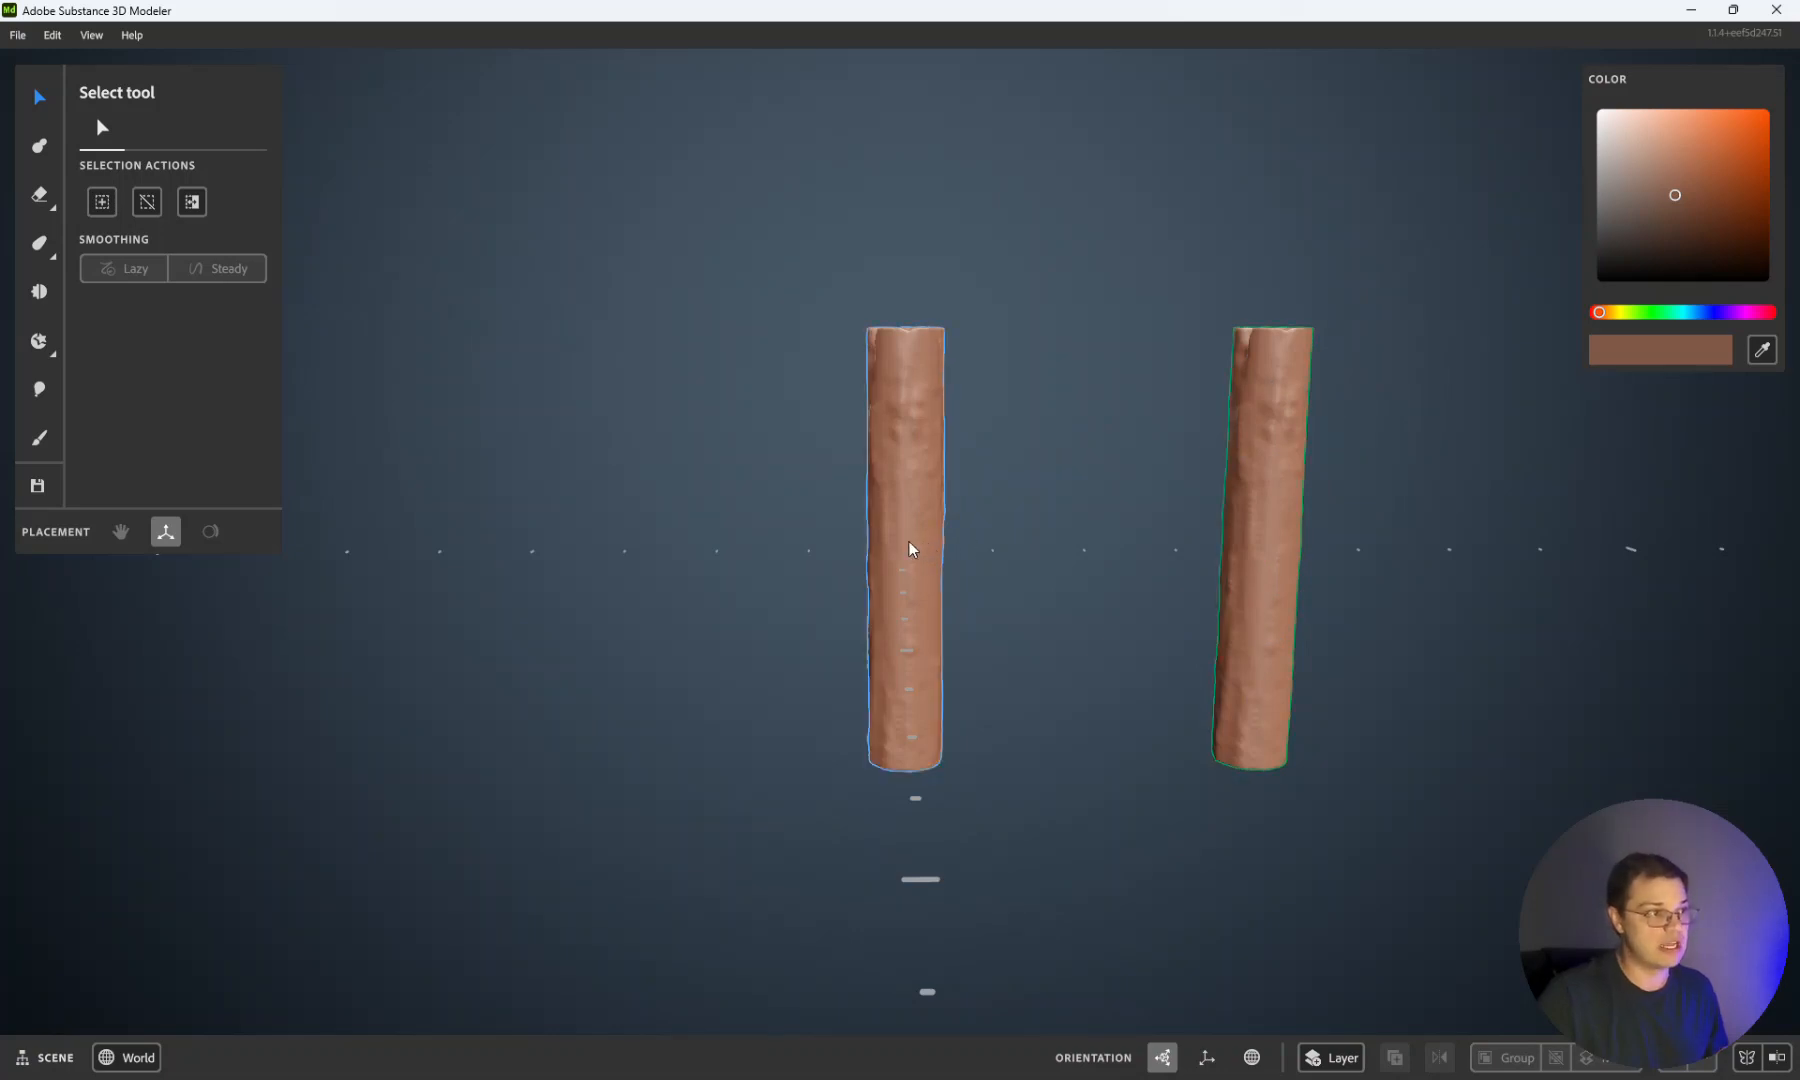
Step: Switch to the Smooth tool and reduce its size to 4.22 cm for working on the linked posts
scroll(908, 548, up, 3)
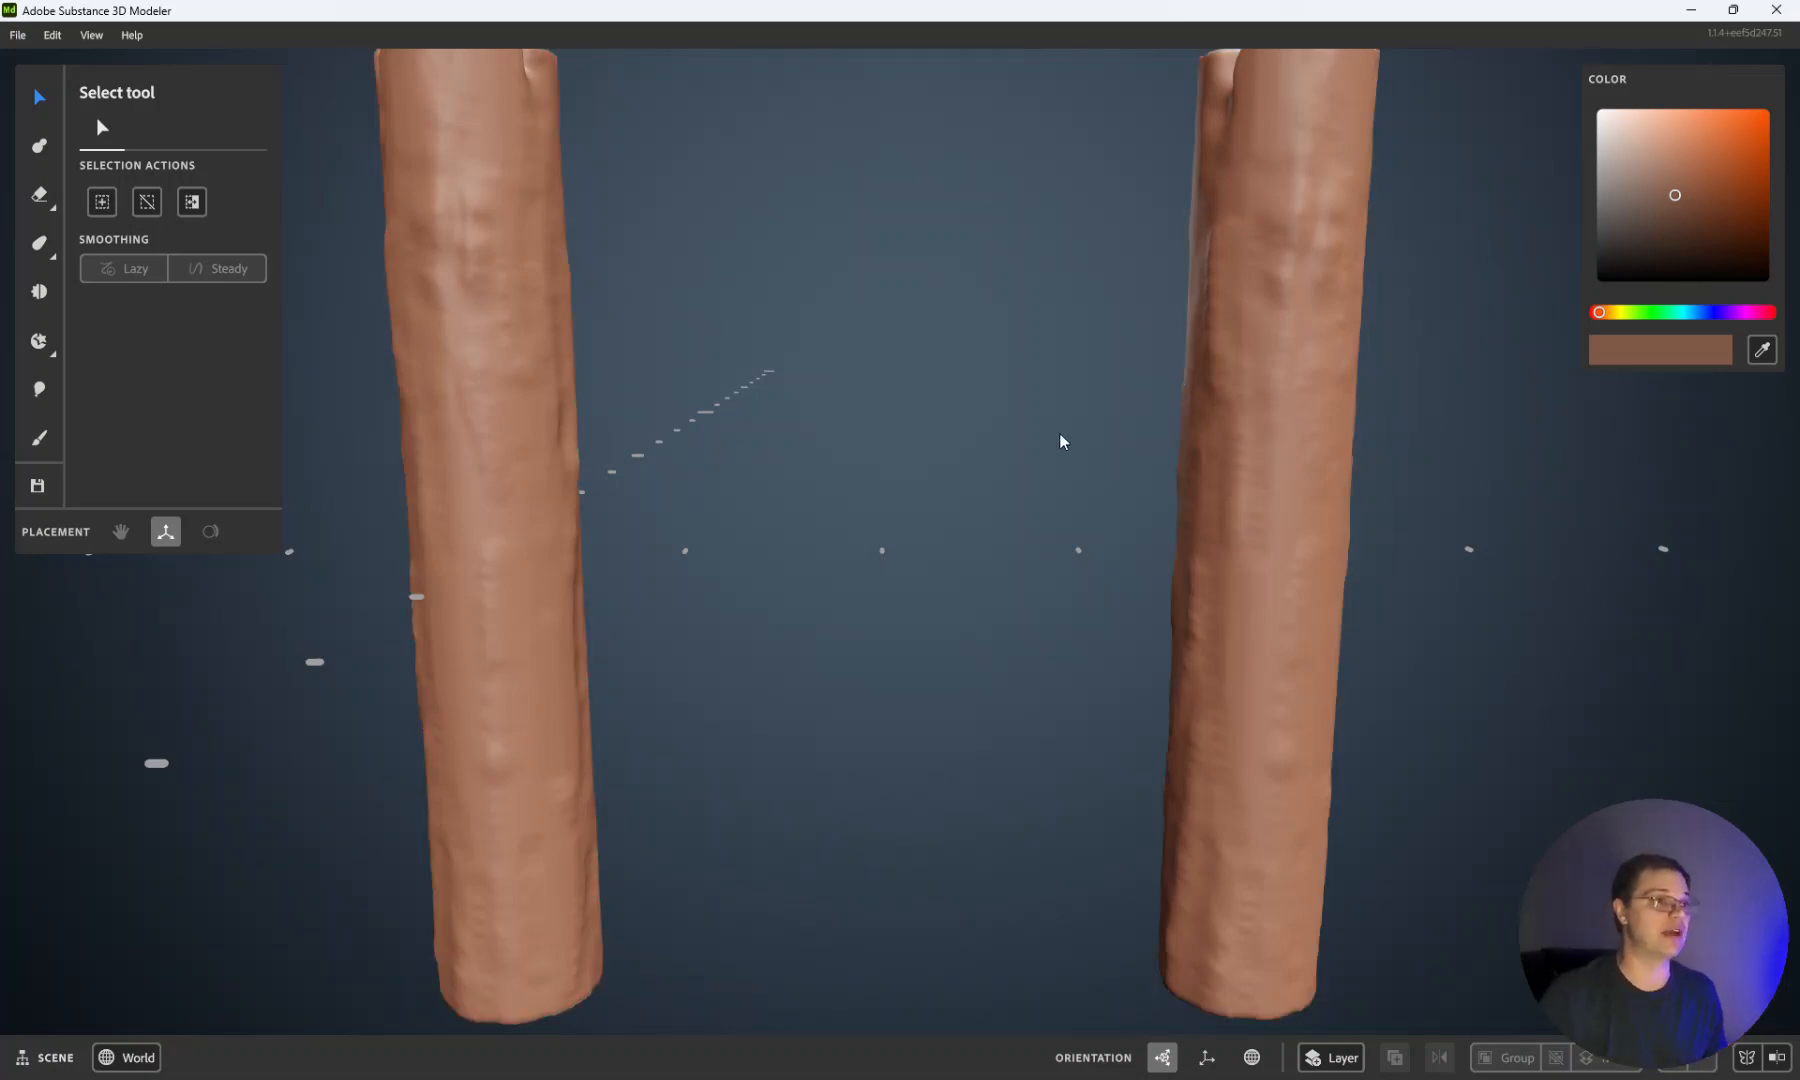
scroll(1061, 435, down, 3)
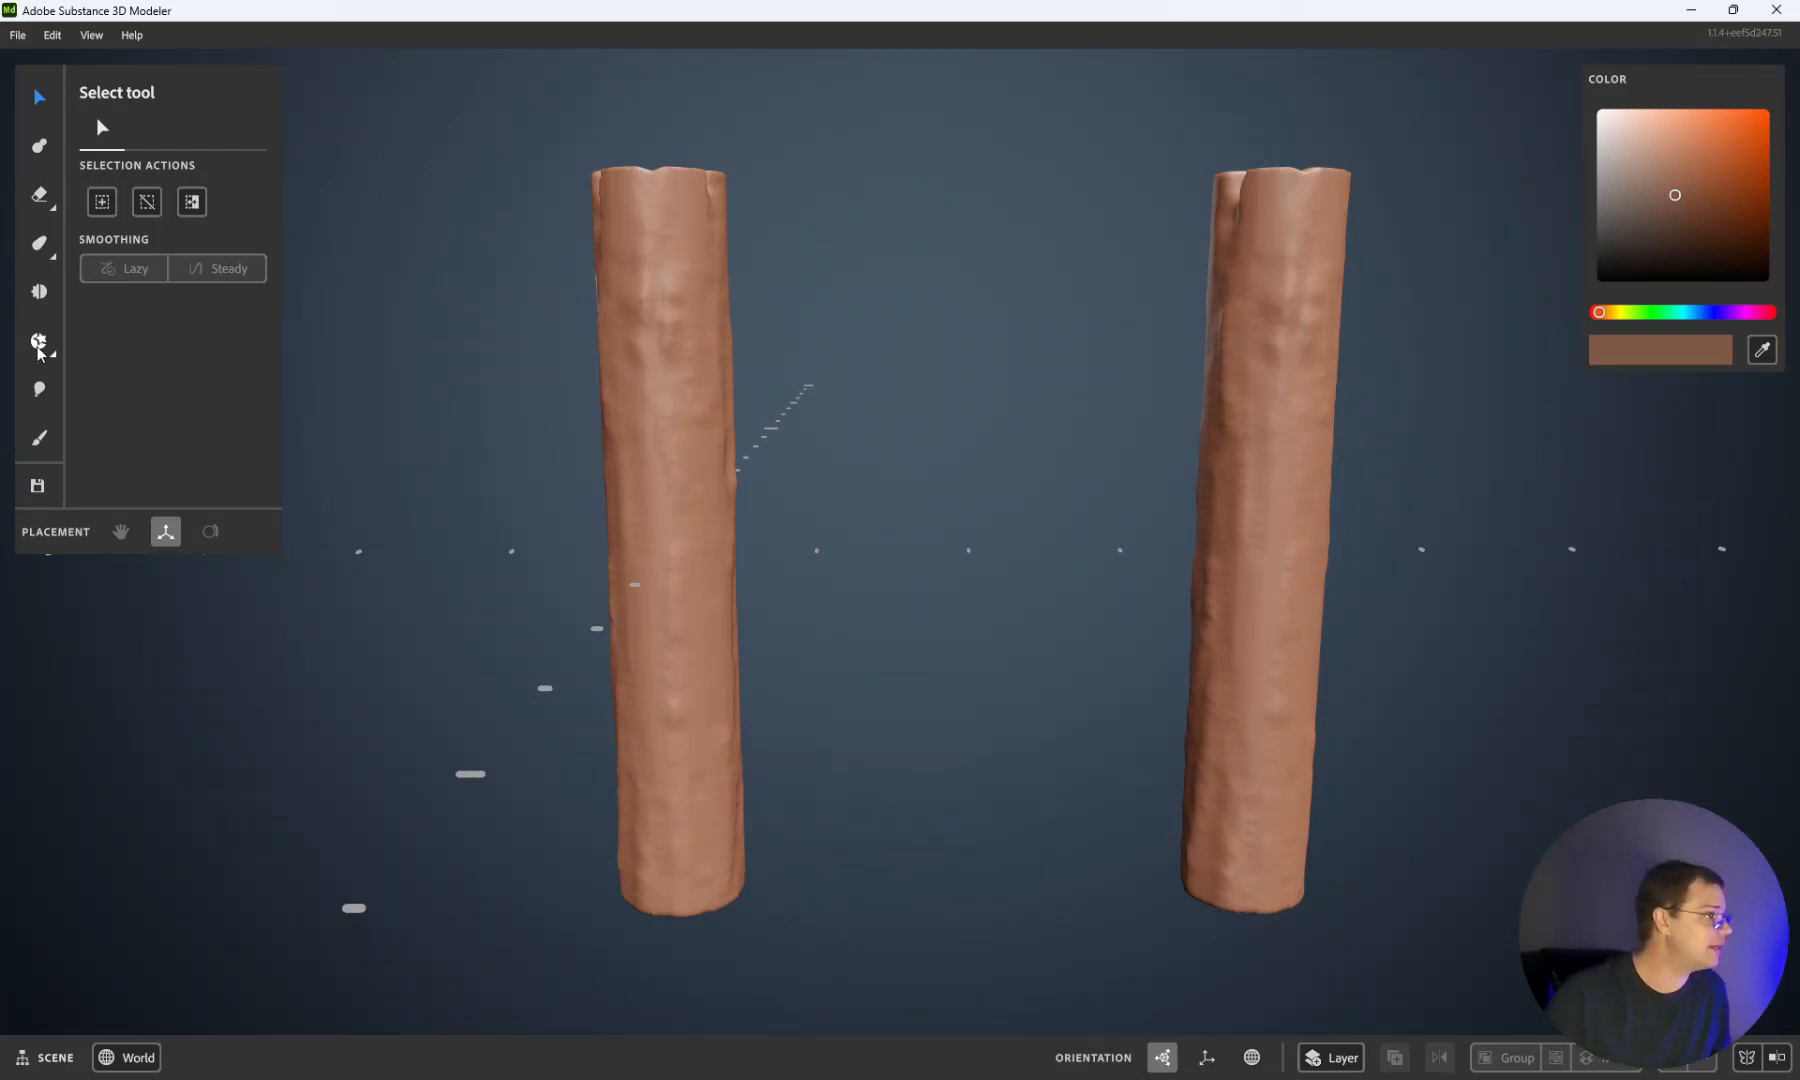
click(40, 292)
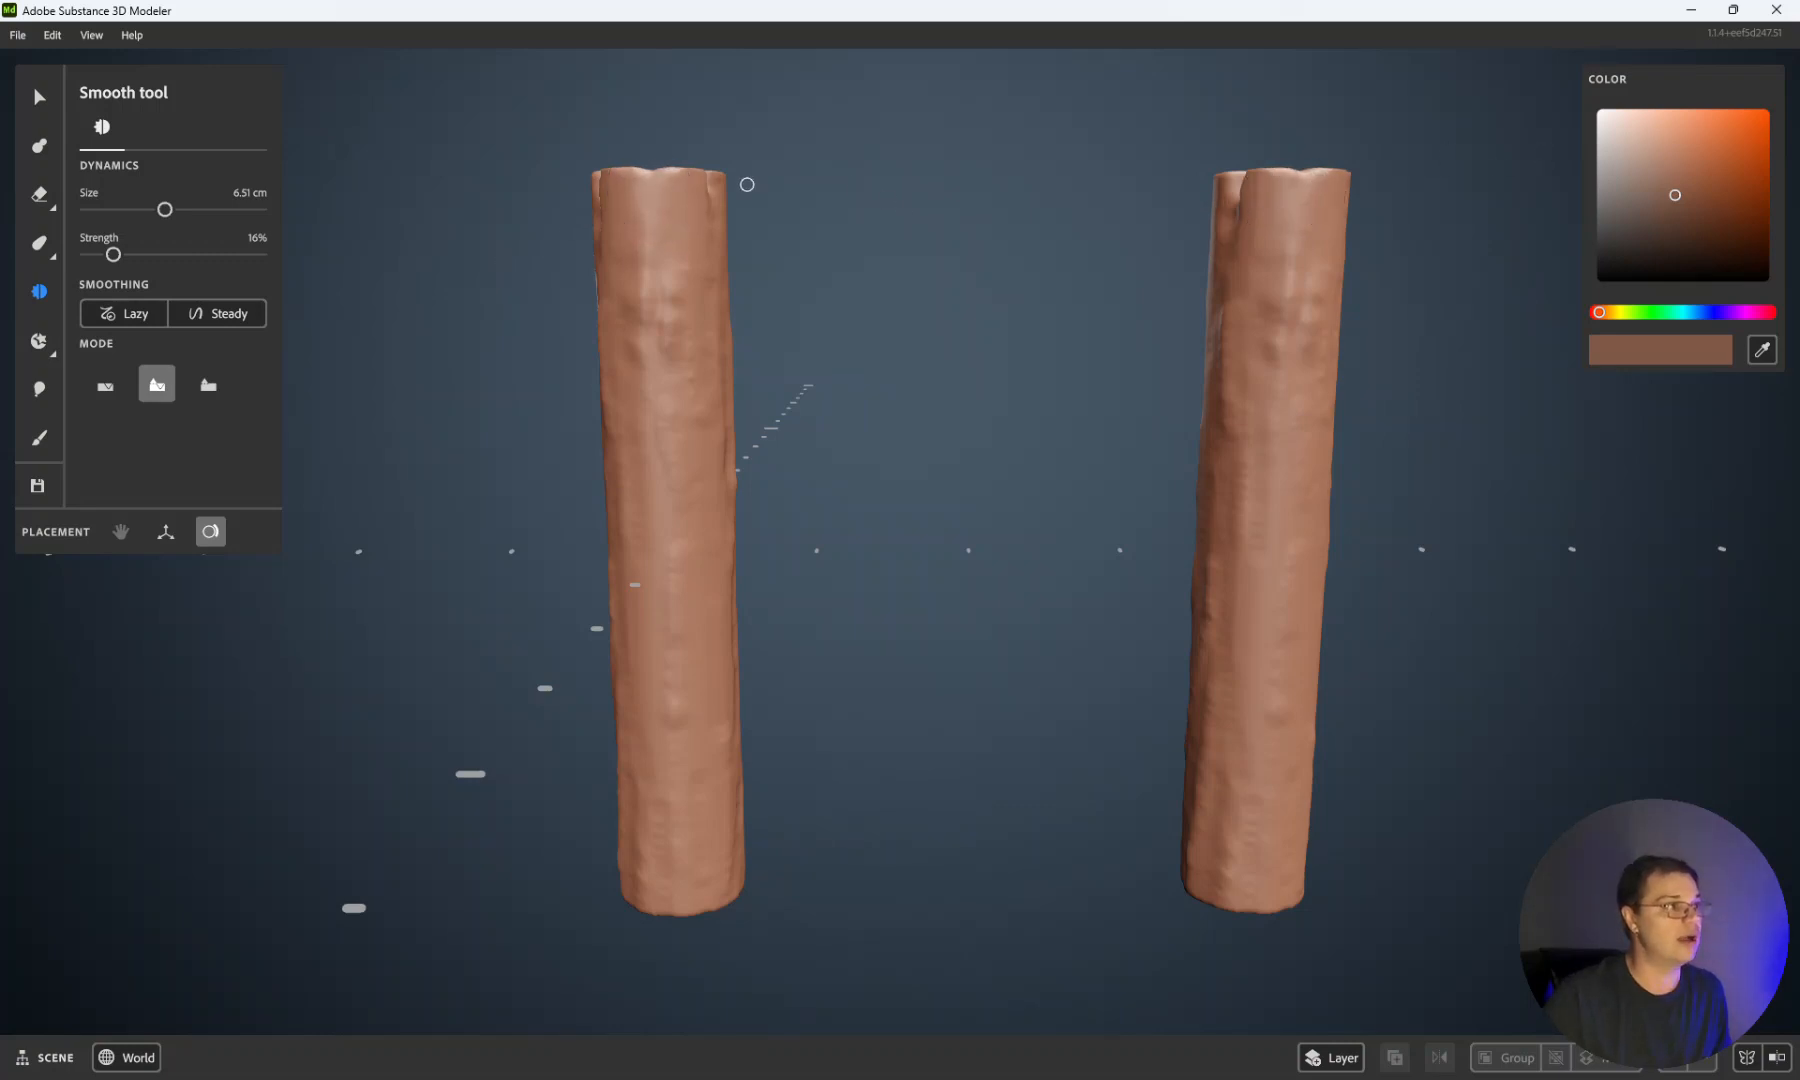
right_click(916, 205)
click(825, 206)
key([)
scroll(673, 289, down, 4)
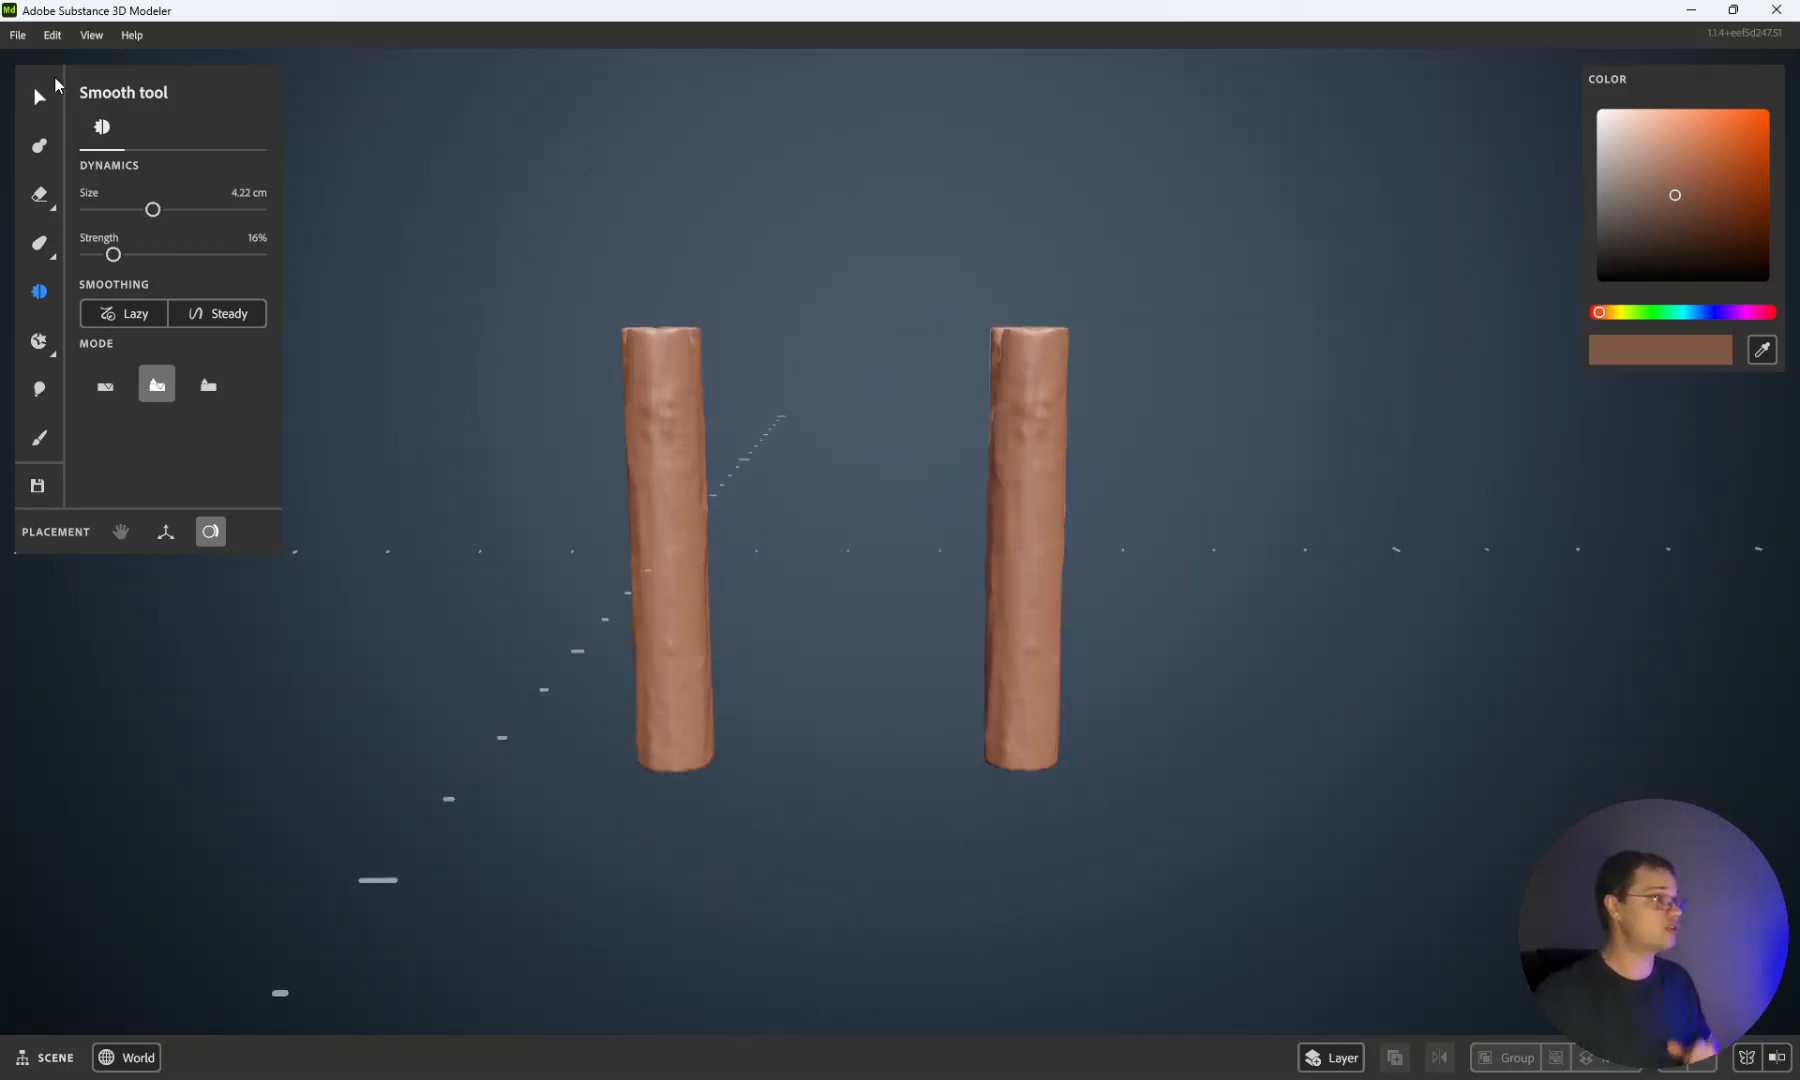
Step: Select both posts and duplicate them together along the green axis, offset by about half their spacing to form a row of four
click(39, 96)
click(661, 384)
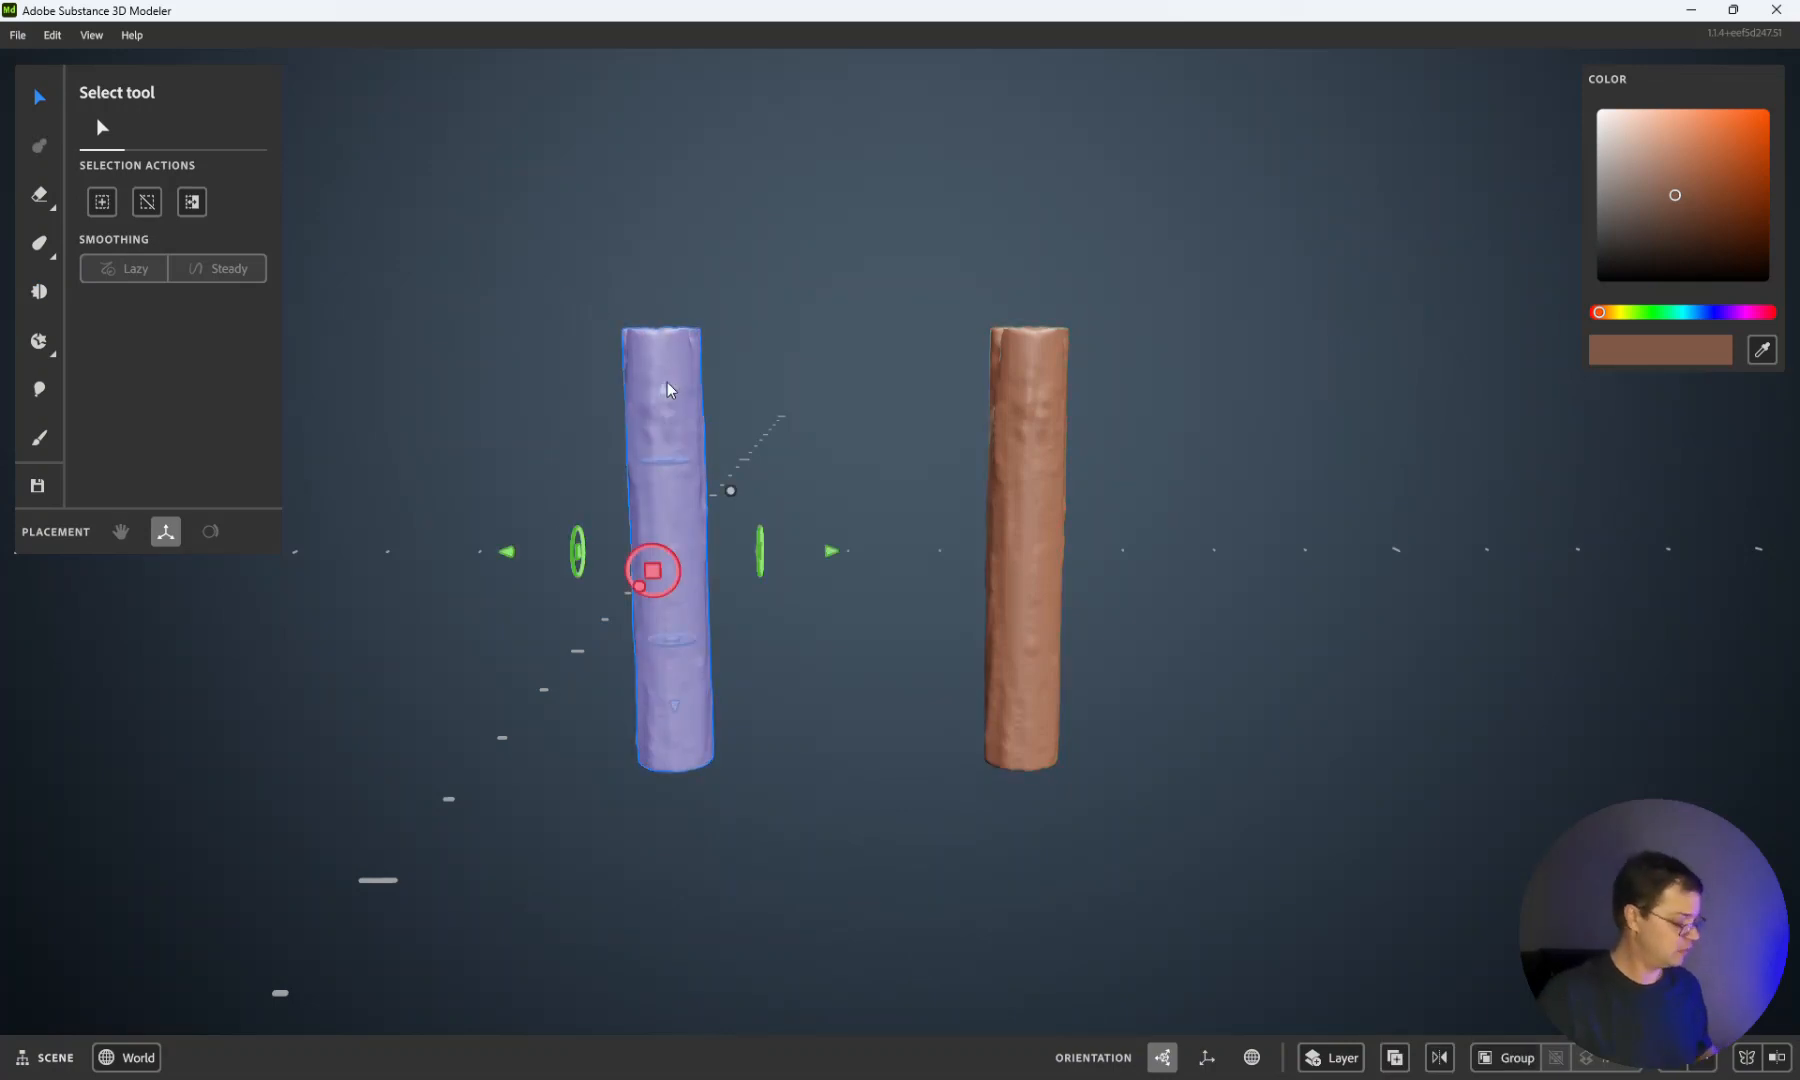
shift+click(1018, 419)
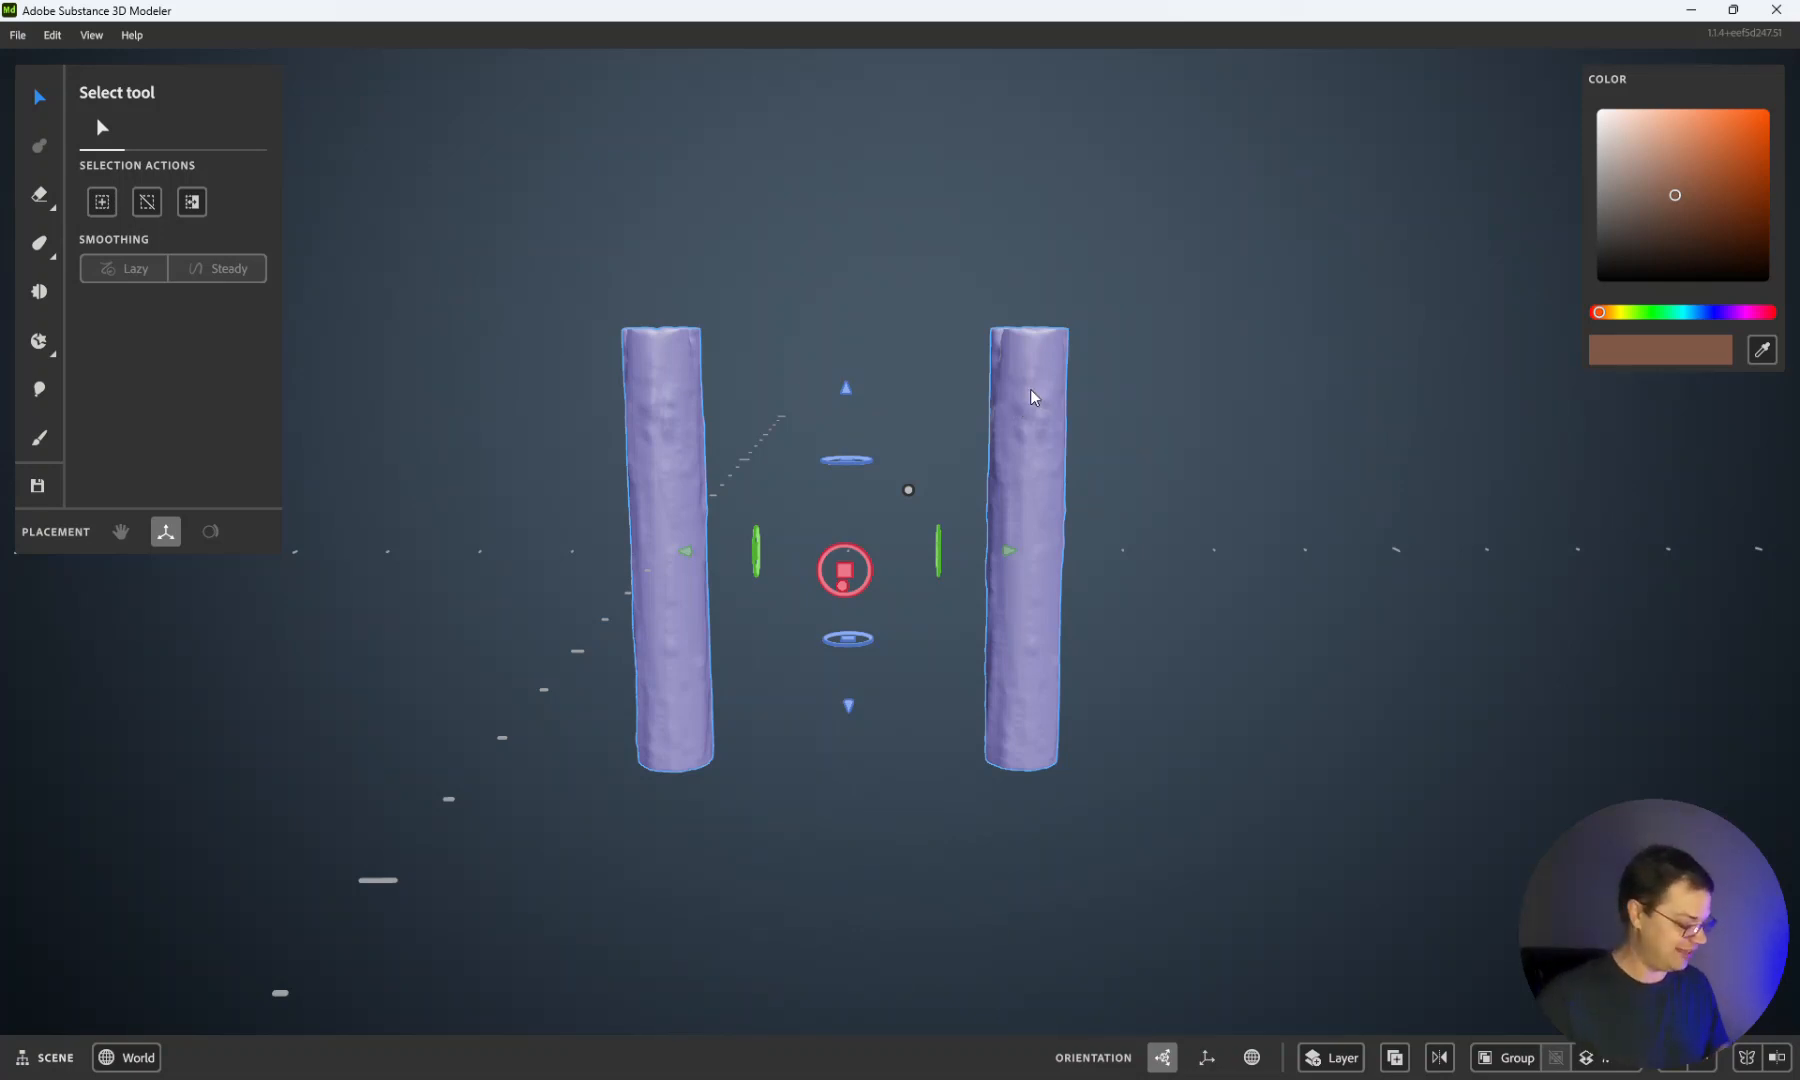
click(1034, 388)
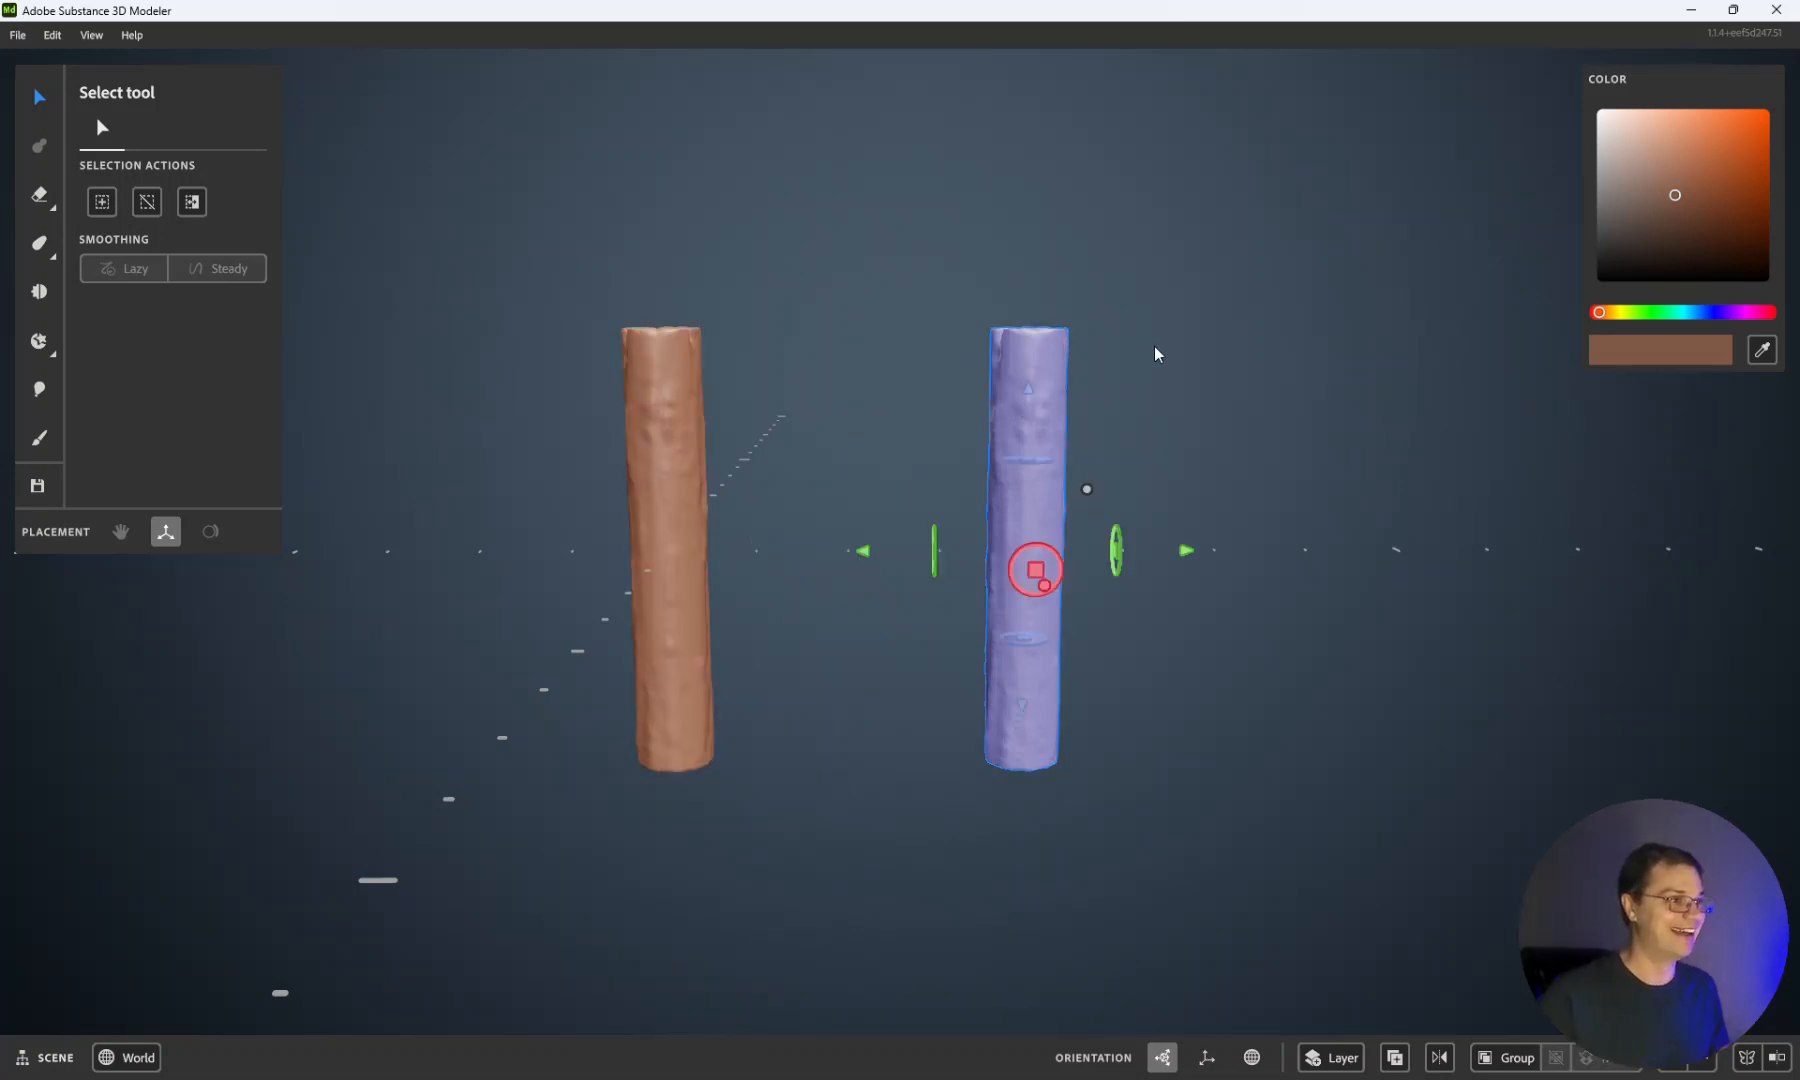
click(652, 381)
shift+click(1048, 408)
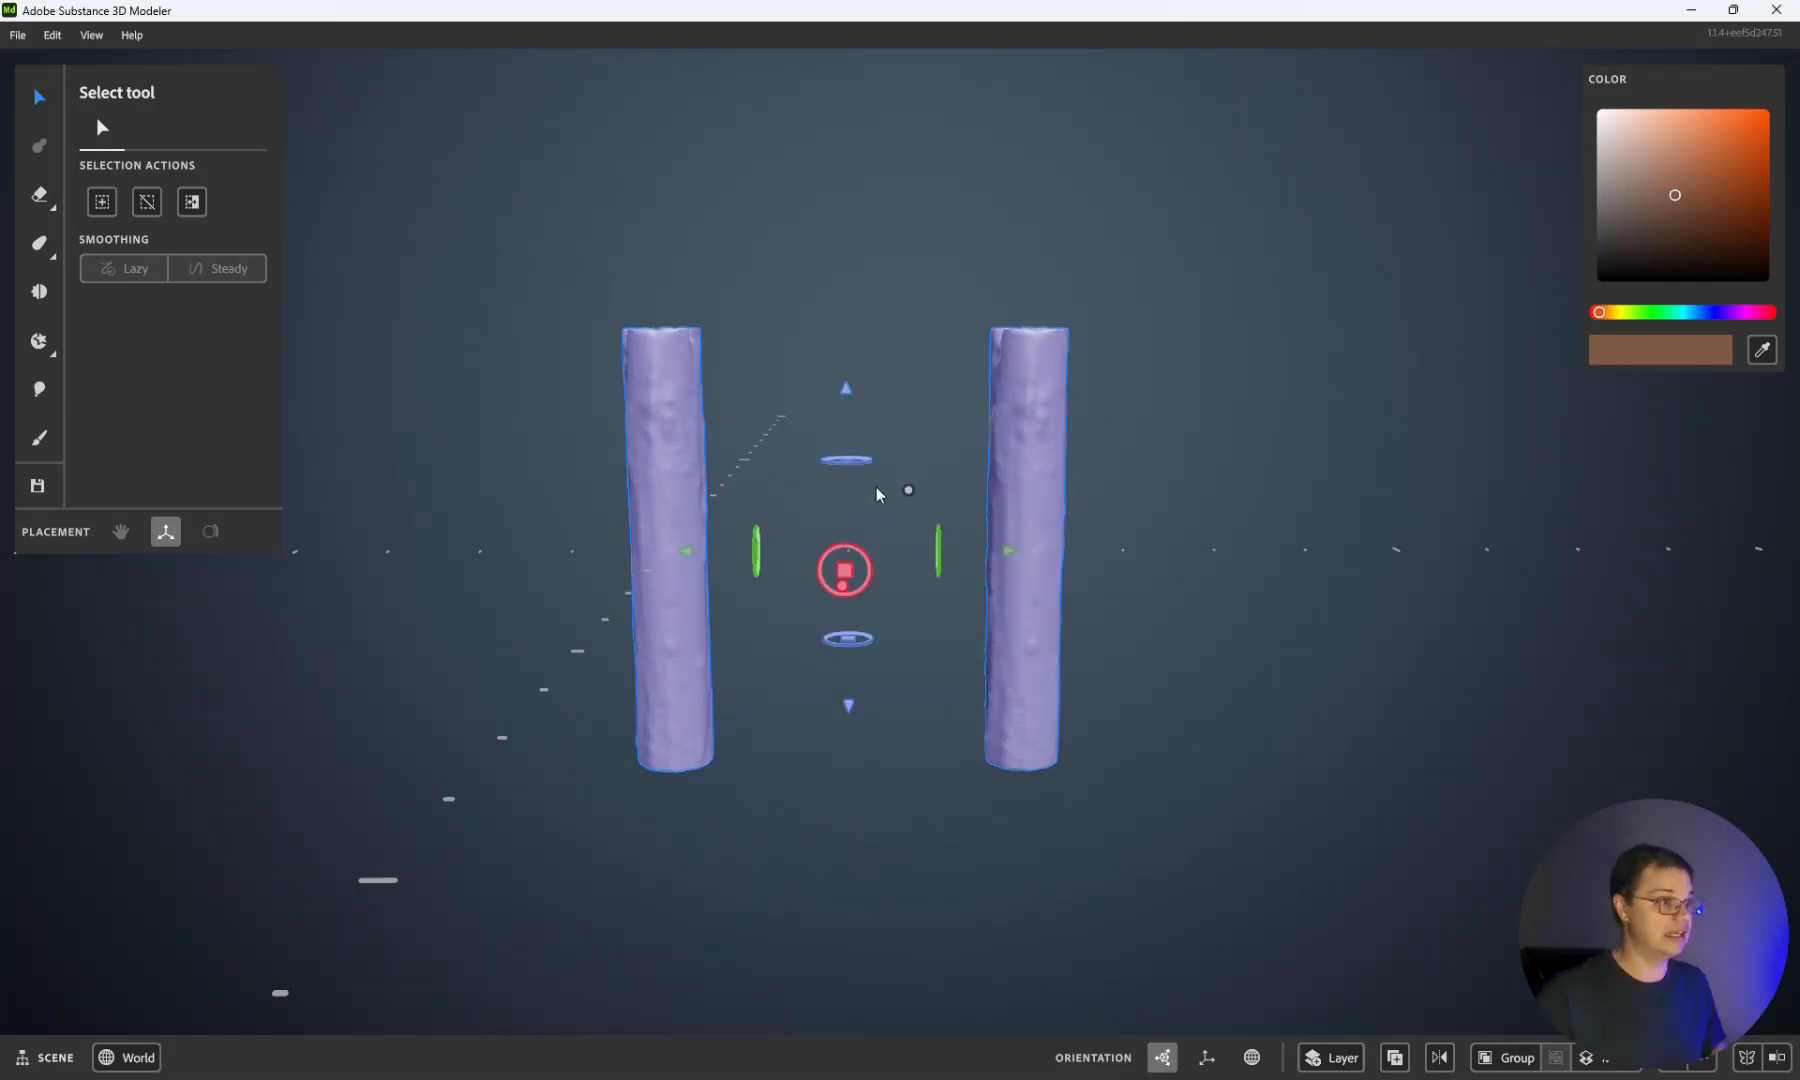
click(1005, 552)
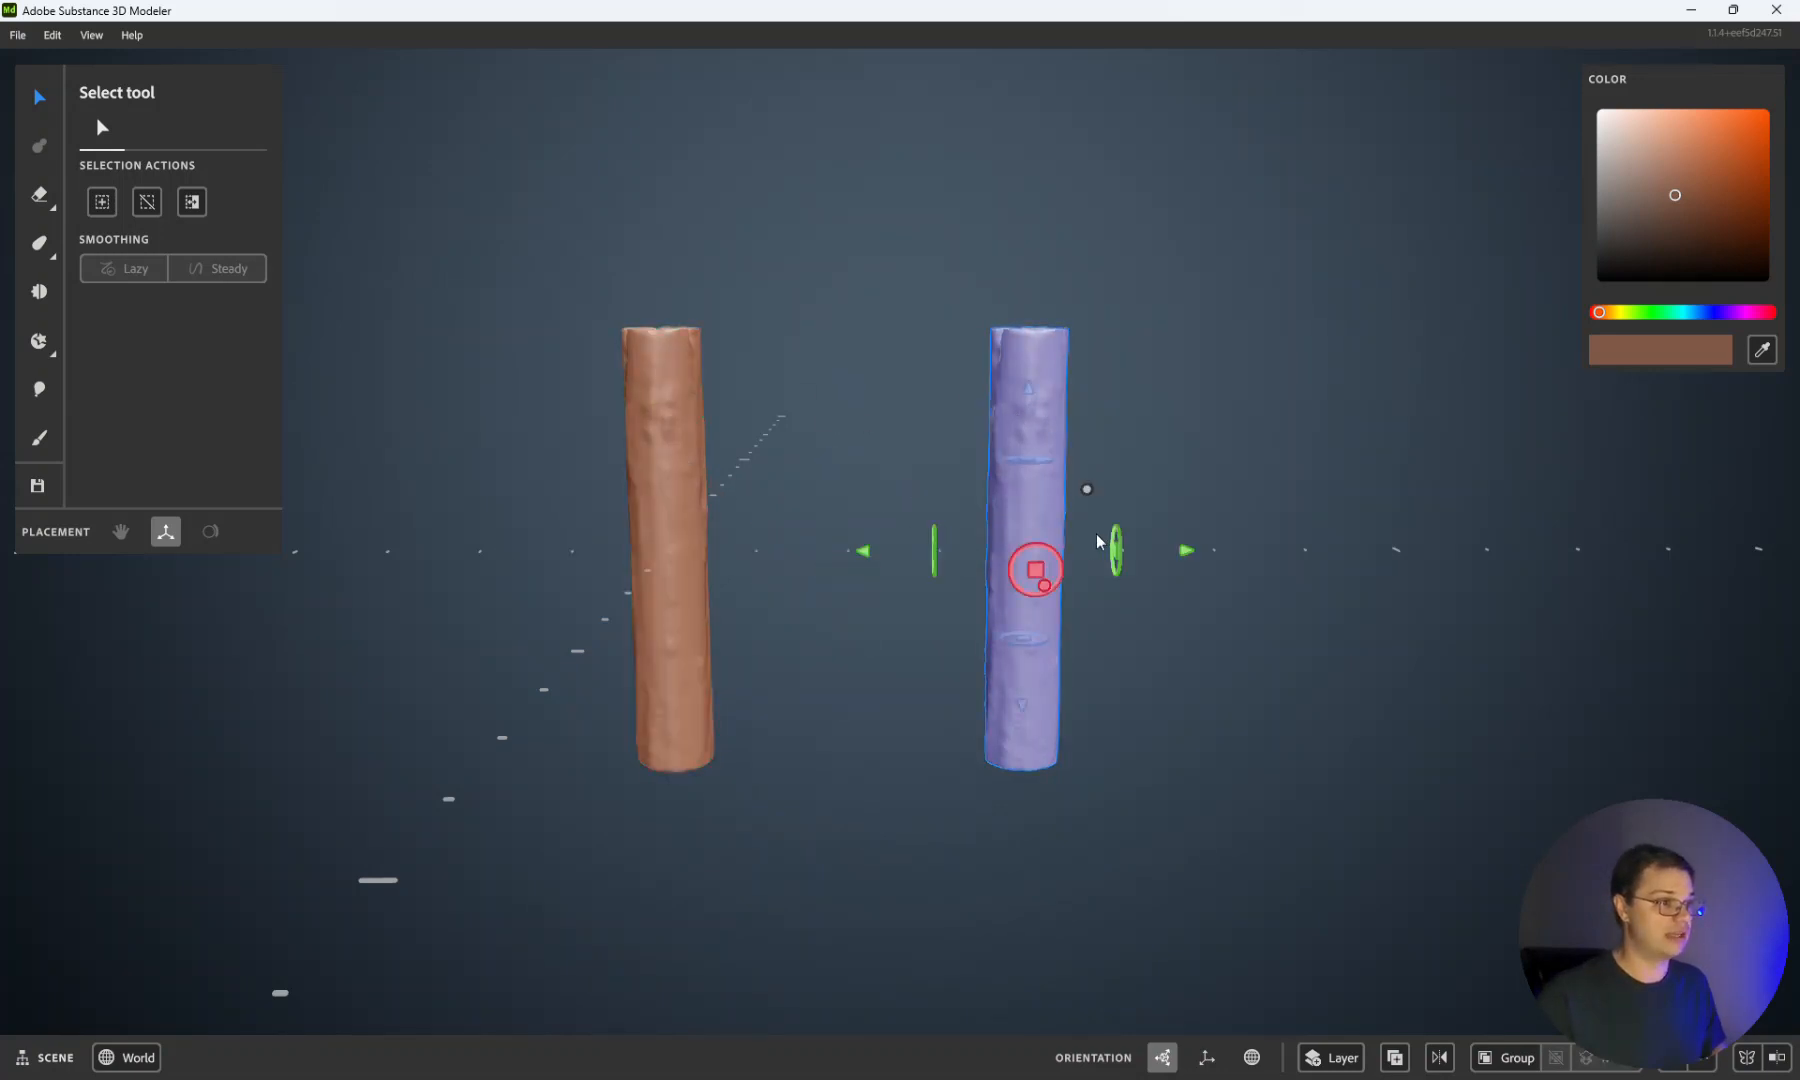
shift+click(711, 497)
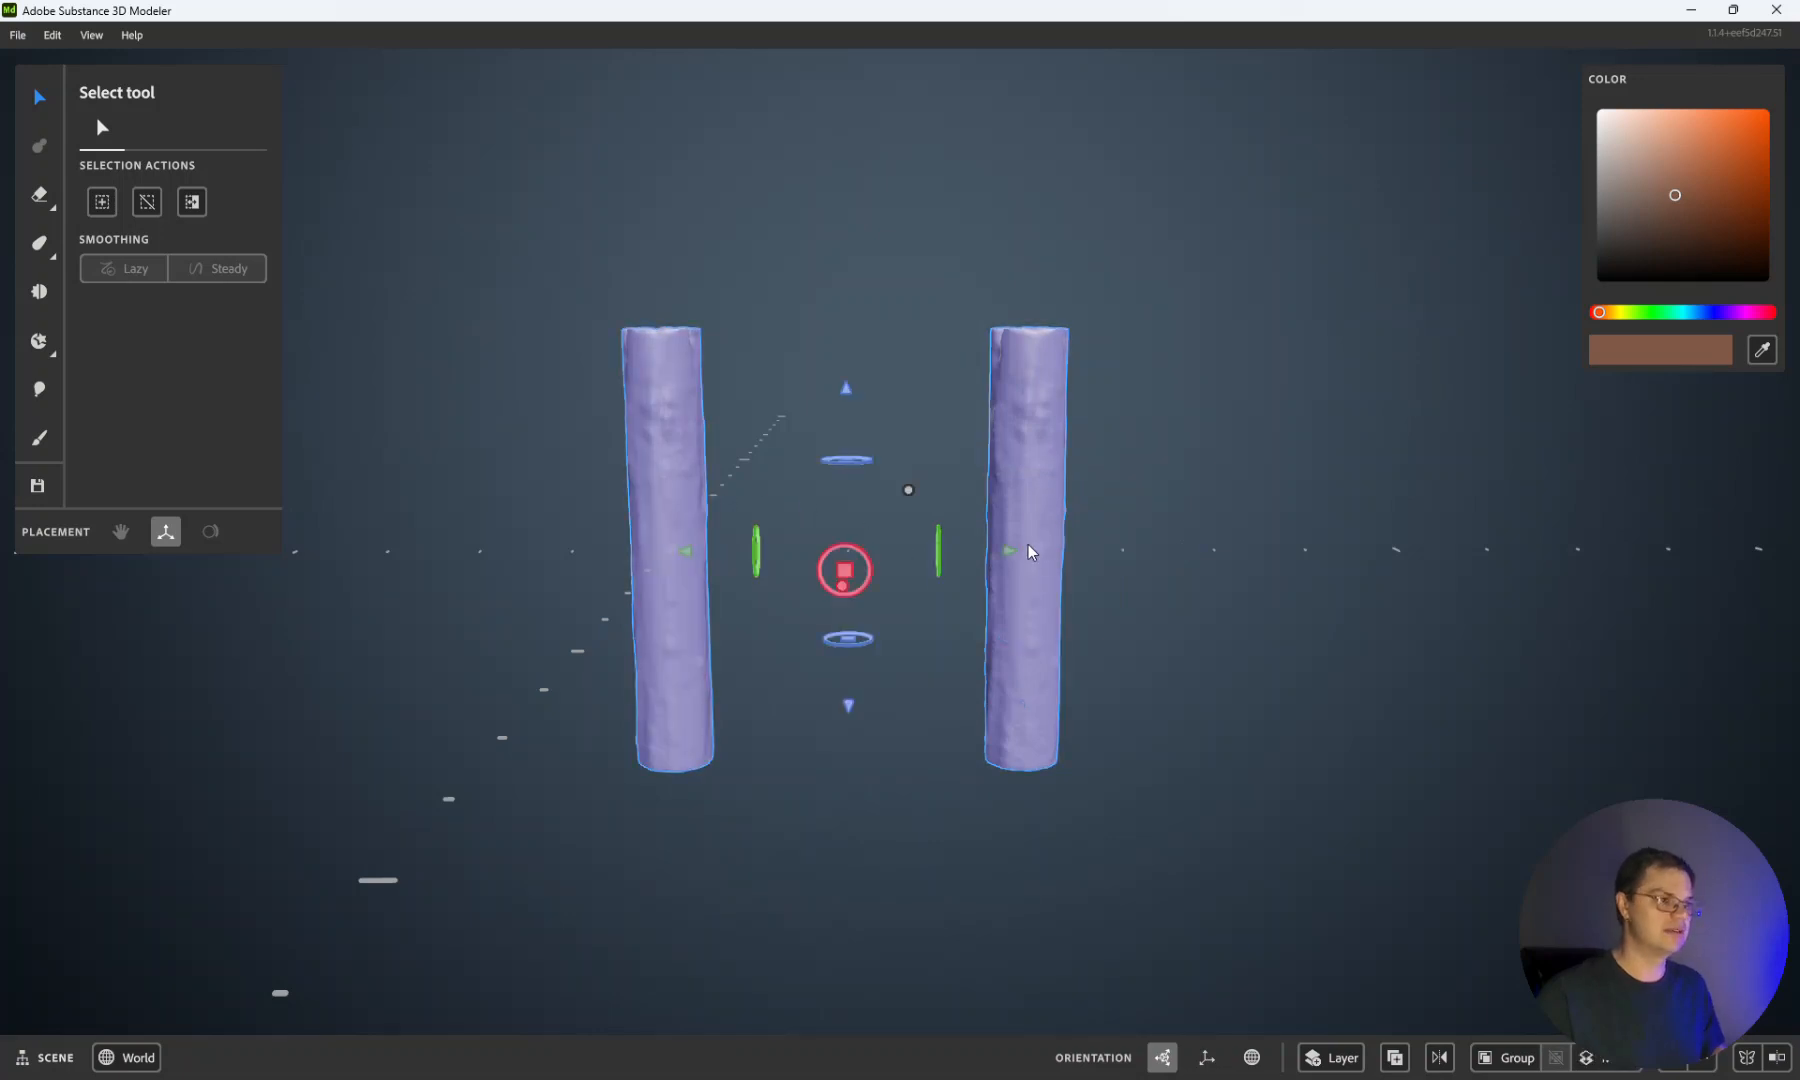
shift+drag(1008, 549, 851, 671)
click(844, 679)
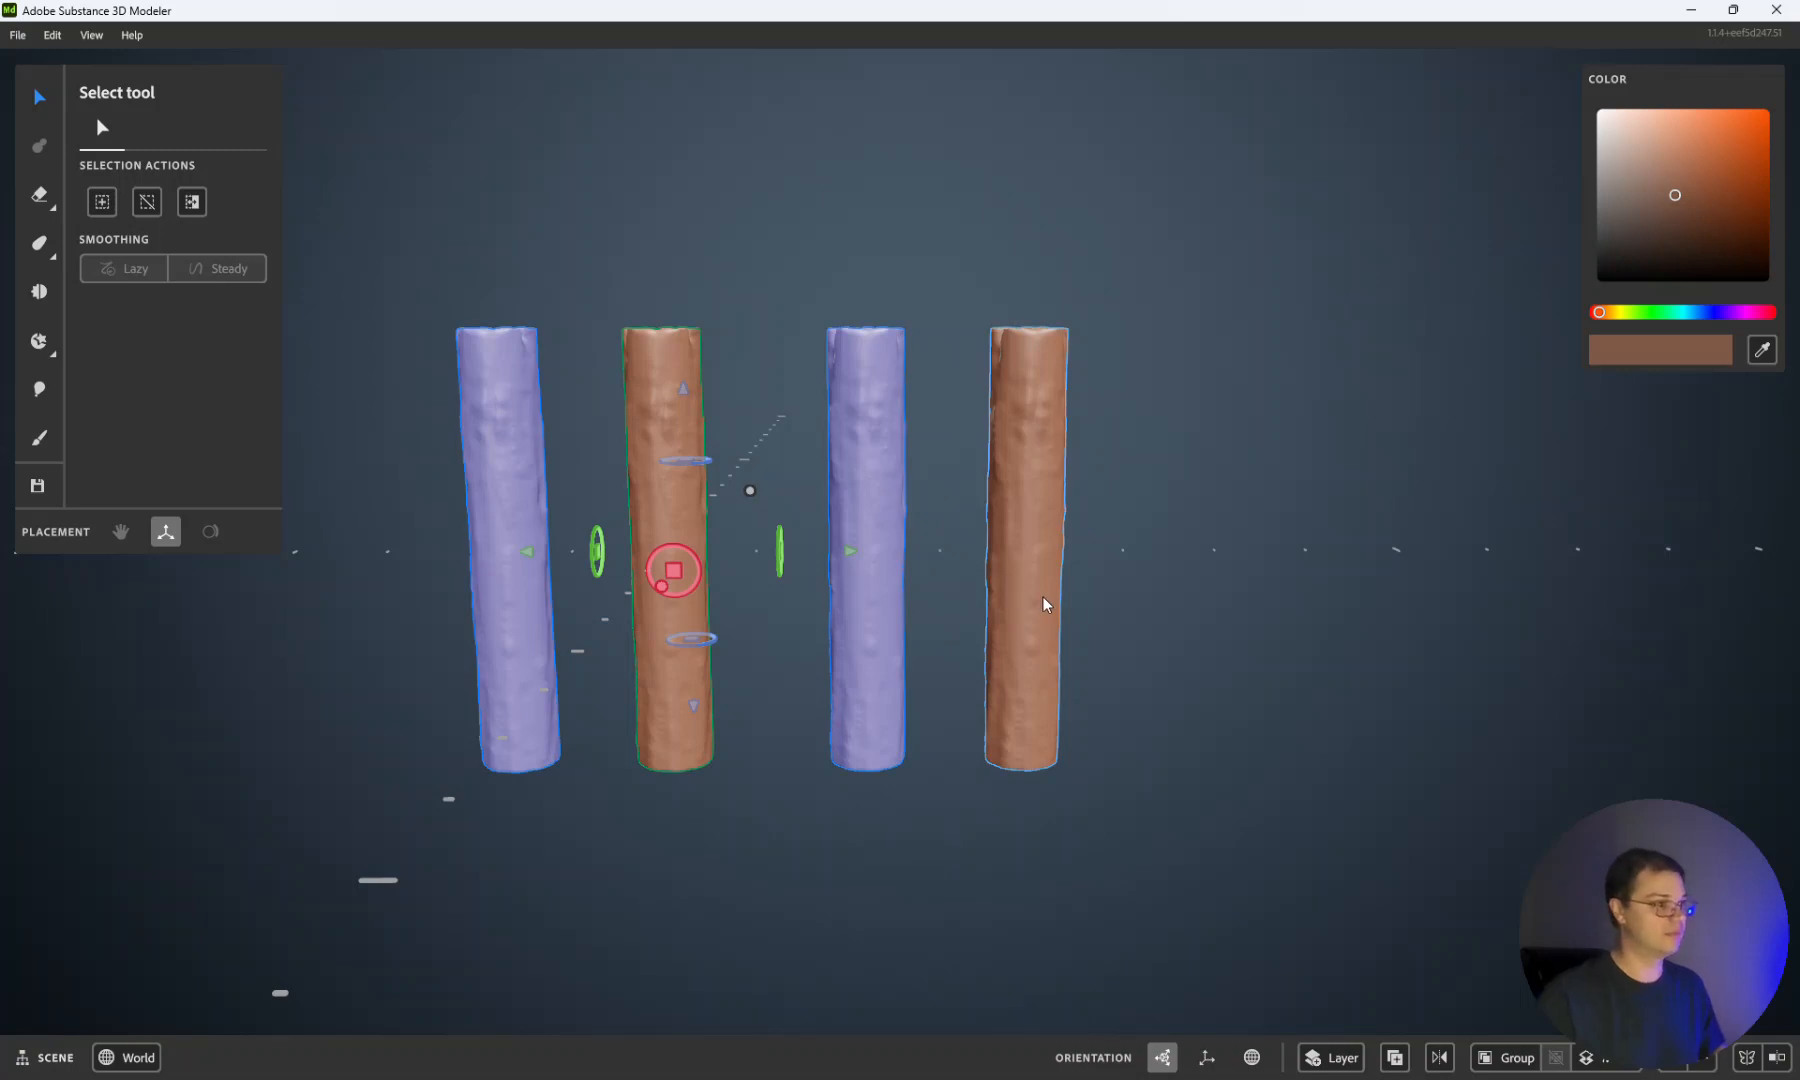
Step: Move the two selected post copies along the red axis so they stand well clear of the other two posts
alt+drag(1176, 540, 1185, 820)
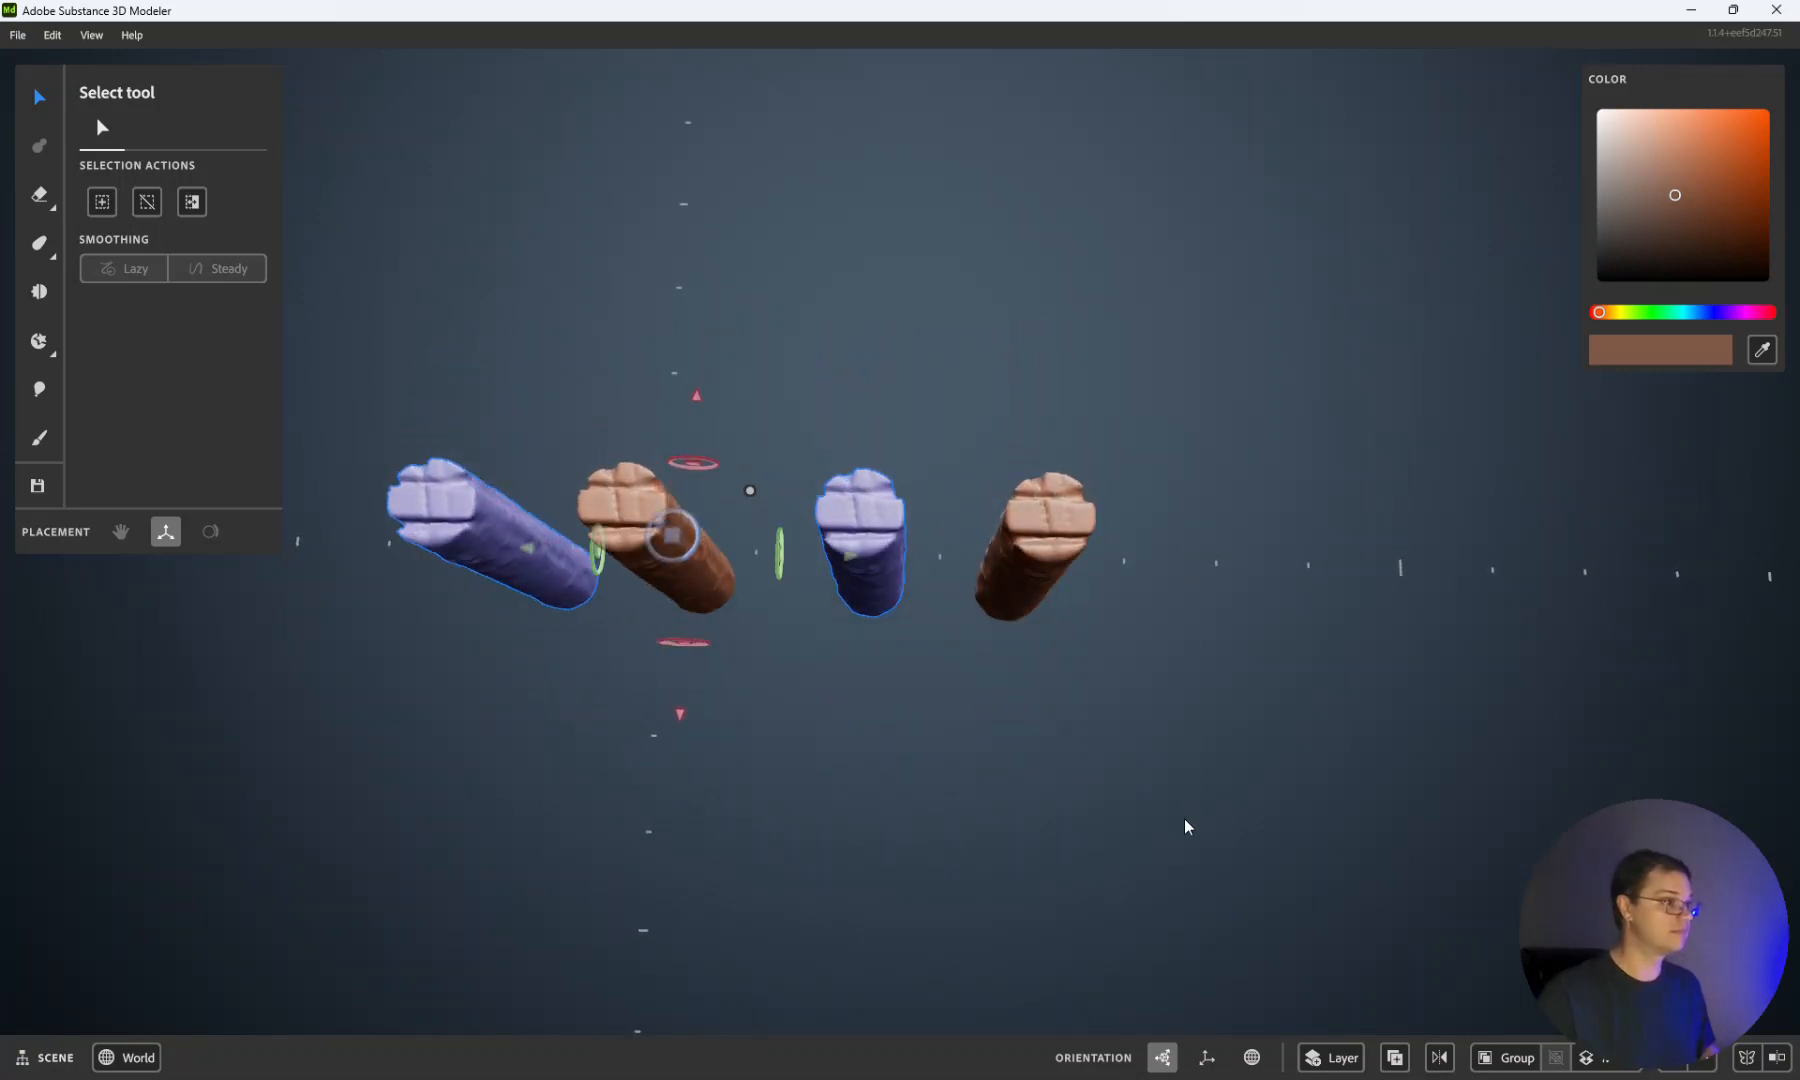
drag(700, 400, 900, 168)
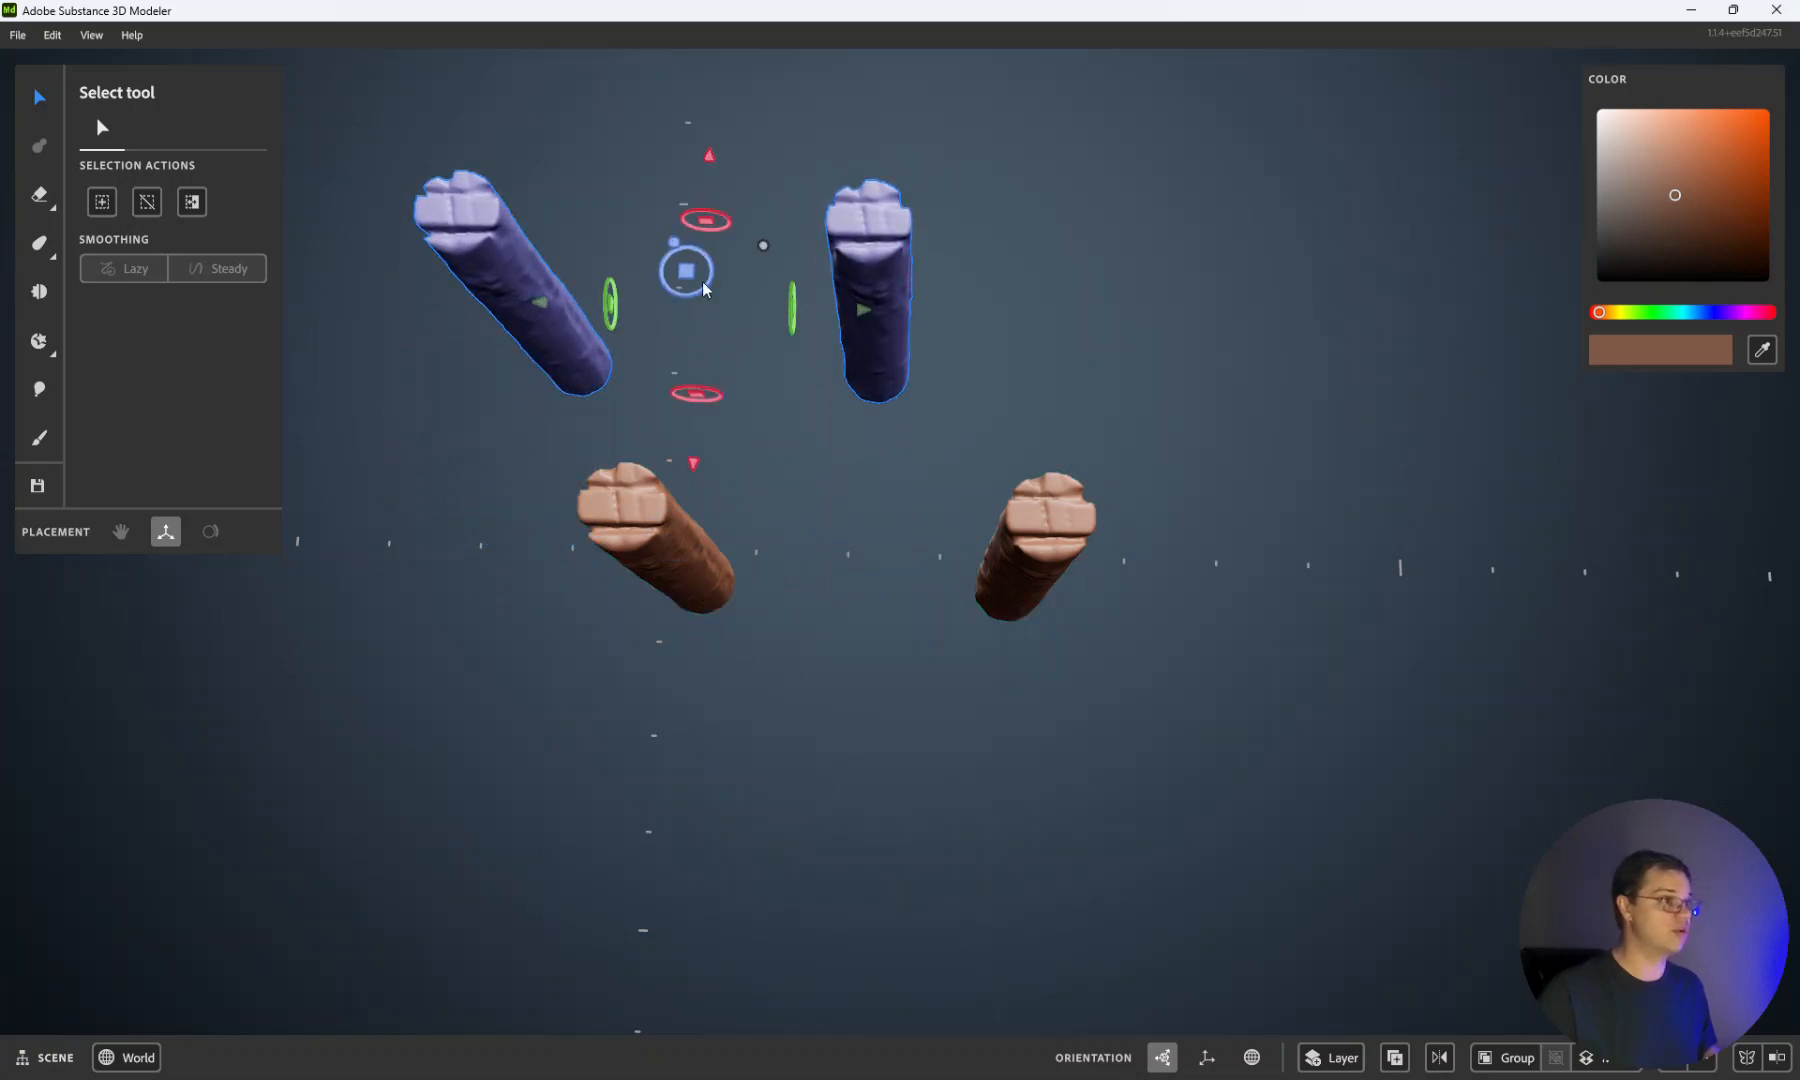
mouse_move(612, 307)
mouse_down()
mouse_move(767, 281)
mouse_move(597, 307)
mouse_up()
key(ctrl+z)
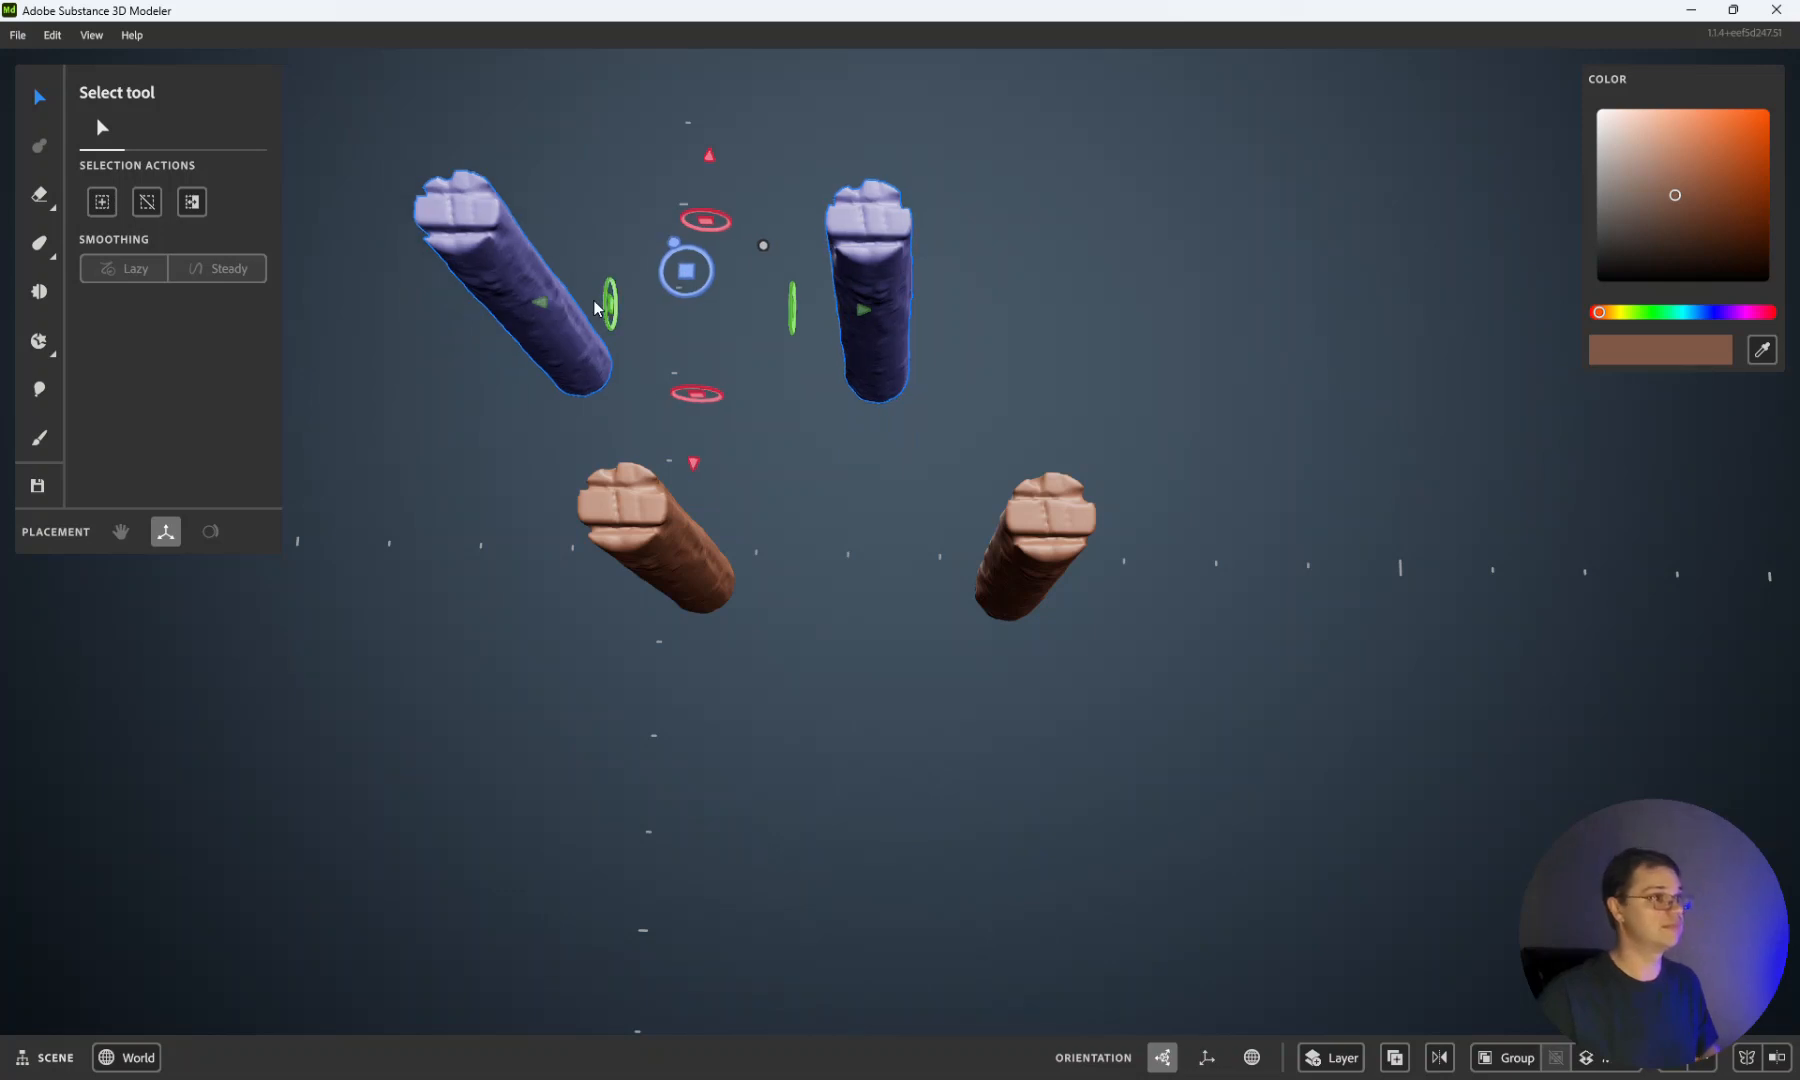
Step: Shift the two copies along the green and red axes to line up with the other posts in a square, and deselect them
drag(866, 317, 1040, 315)
drag(876, 165, 872, 133)
drag(1028, 297, 1256, 290)
drag(1081, 145, 1077, 92)
click(1326, 652)
alt+drag(1285, 614, 900, 466)
Step: Save the scene and reopen the saved 09 Instancing file
click(20, 35)
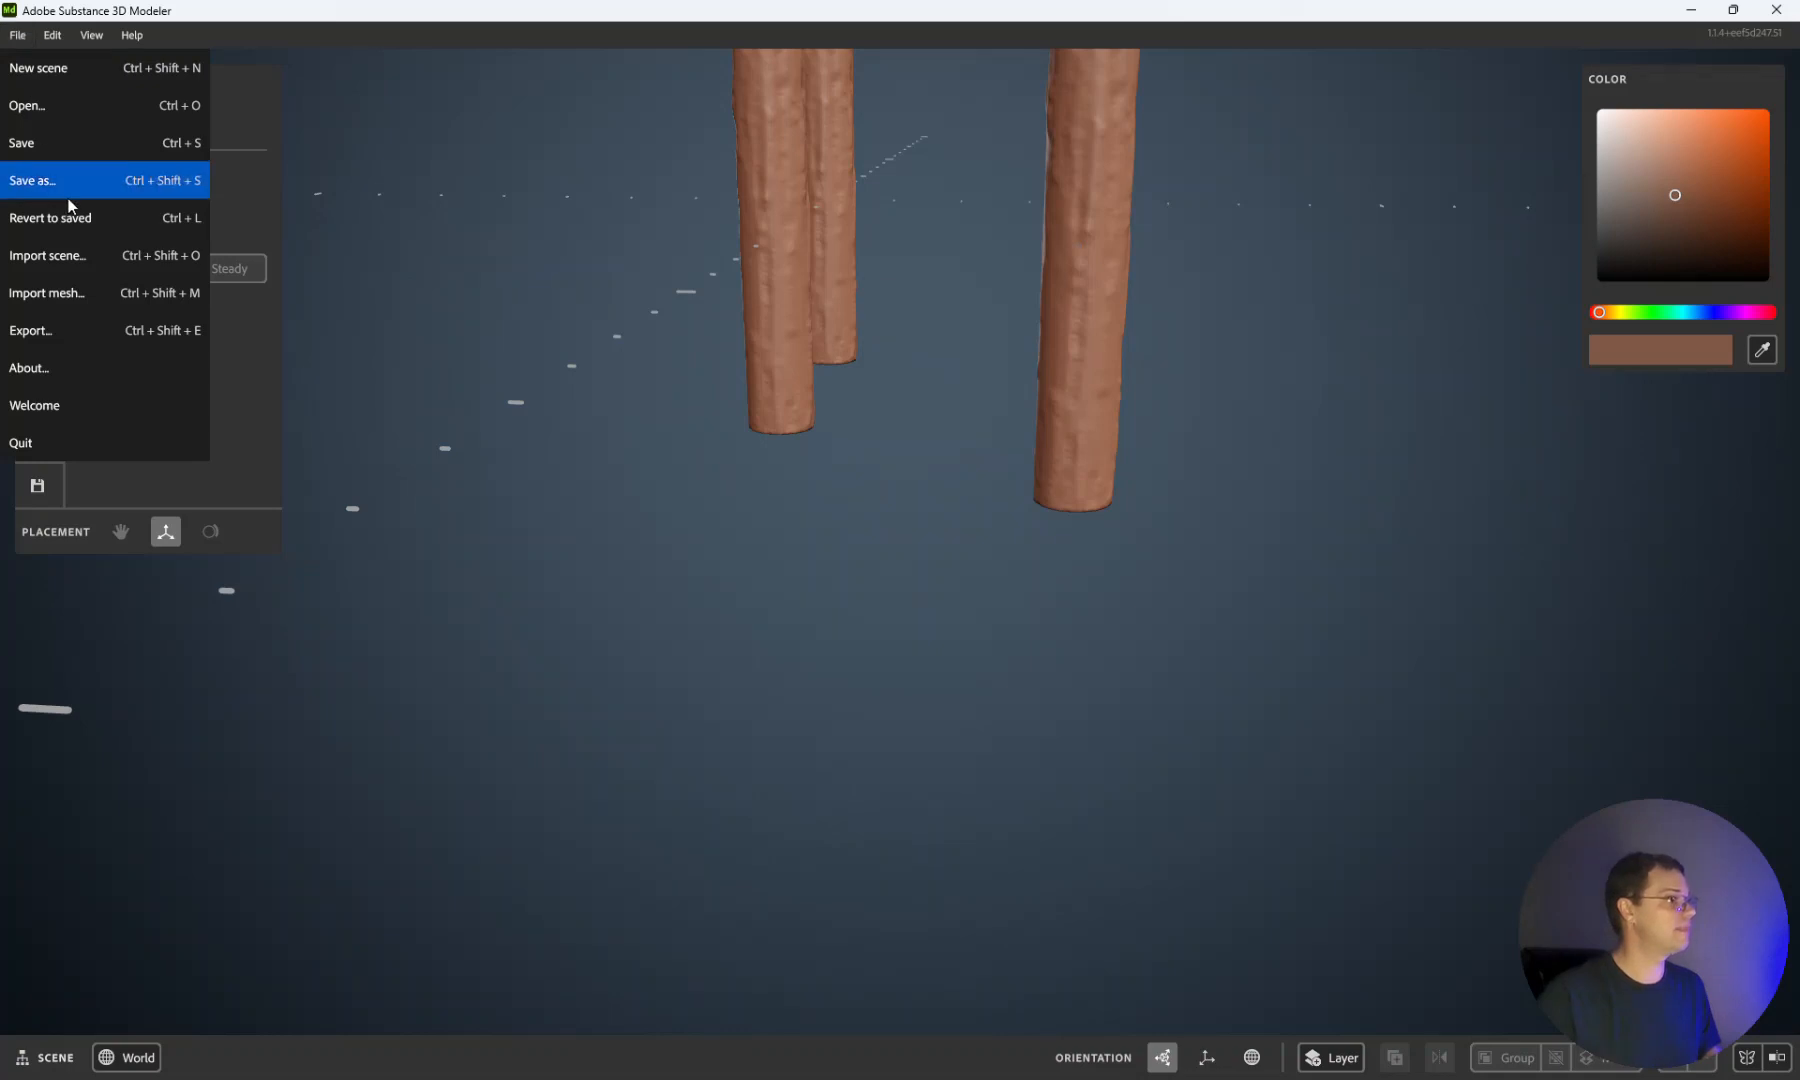
click(58, 148)
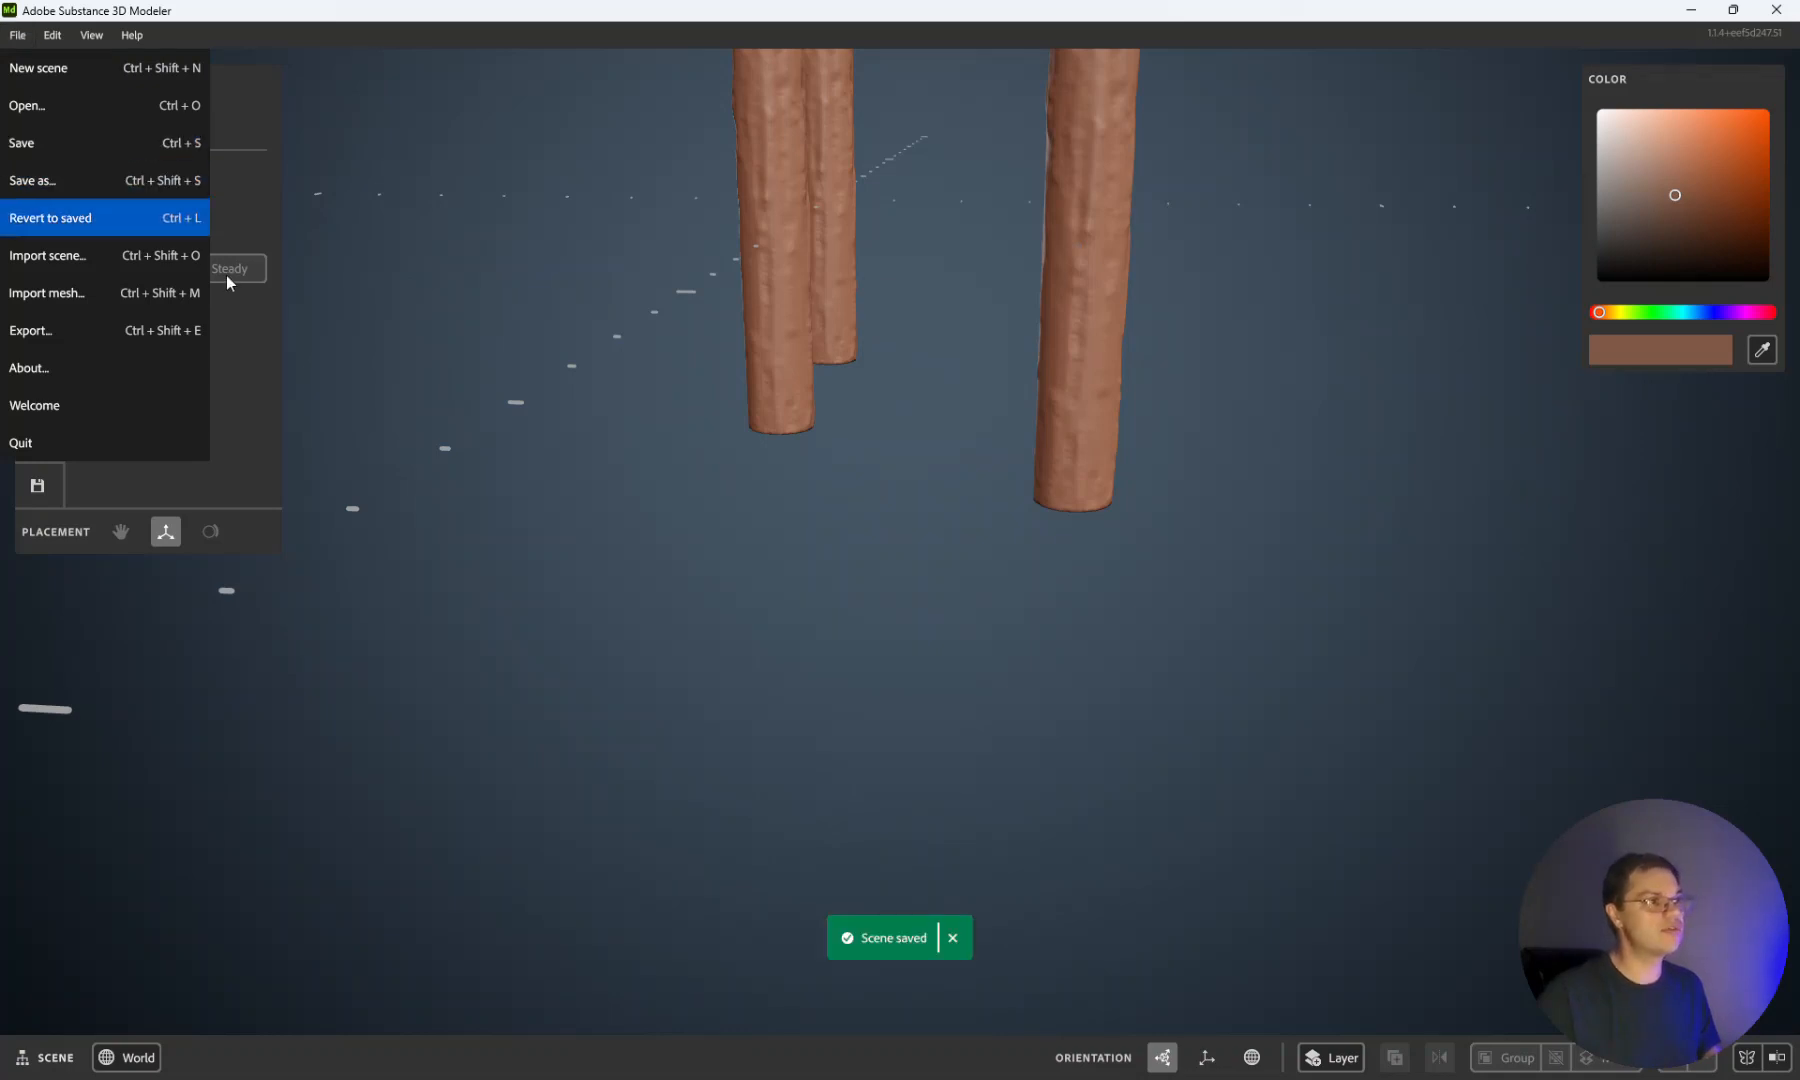
click(18, 36)
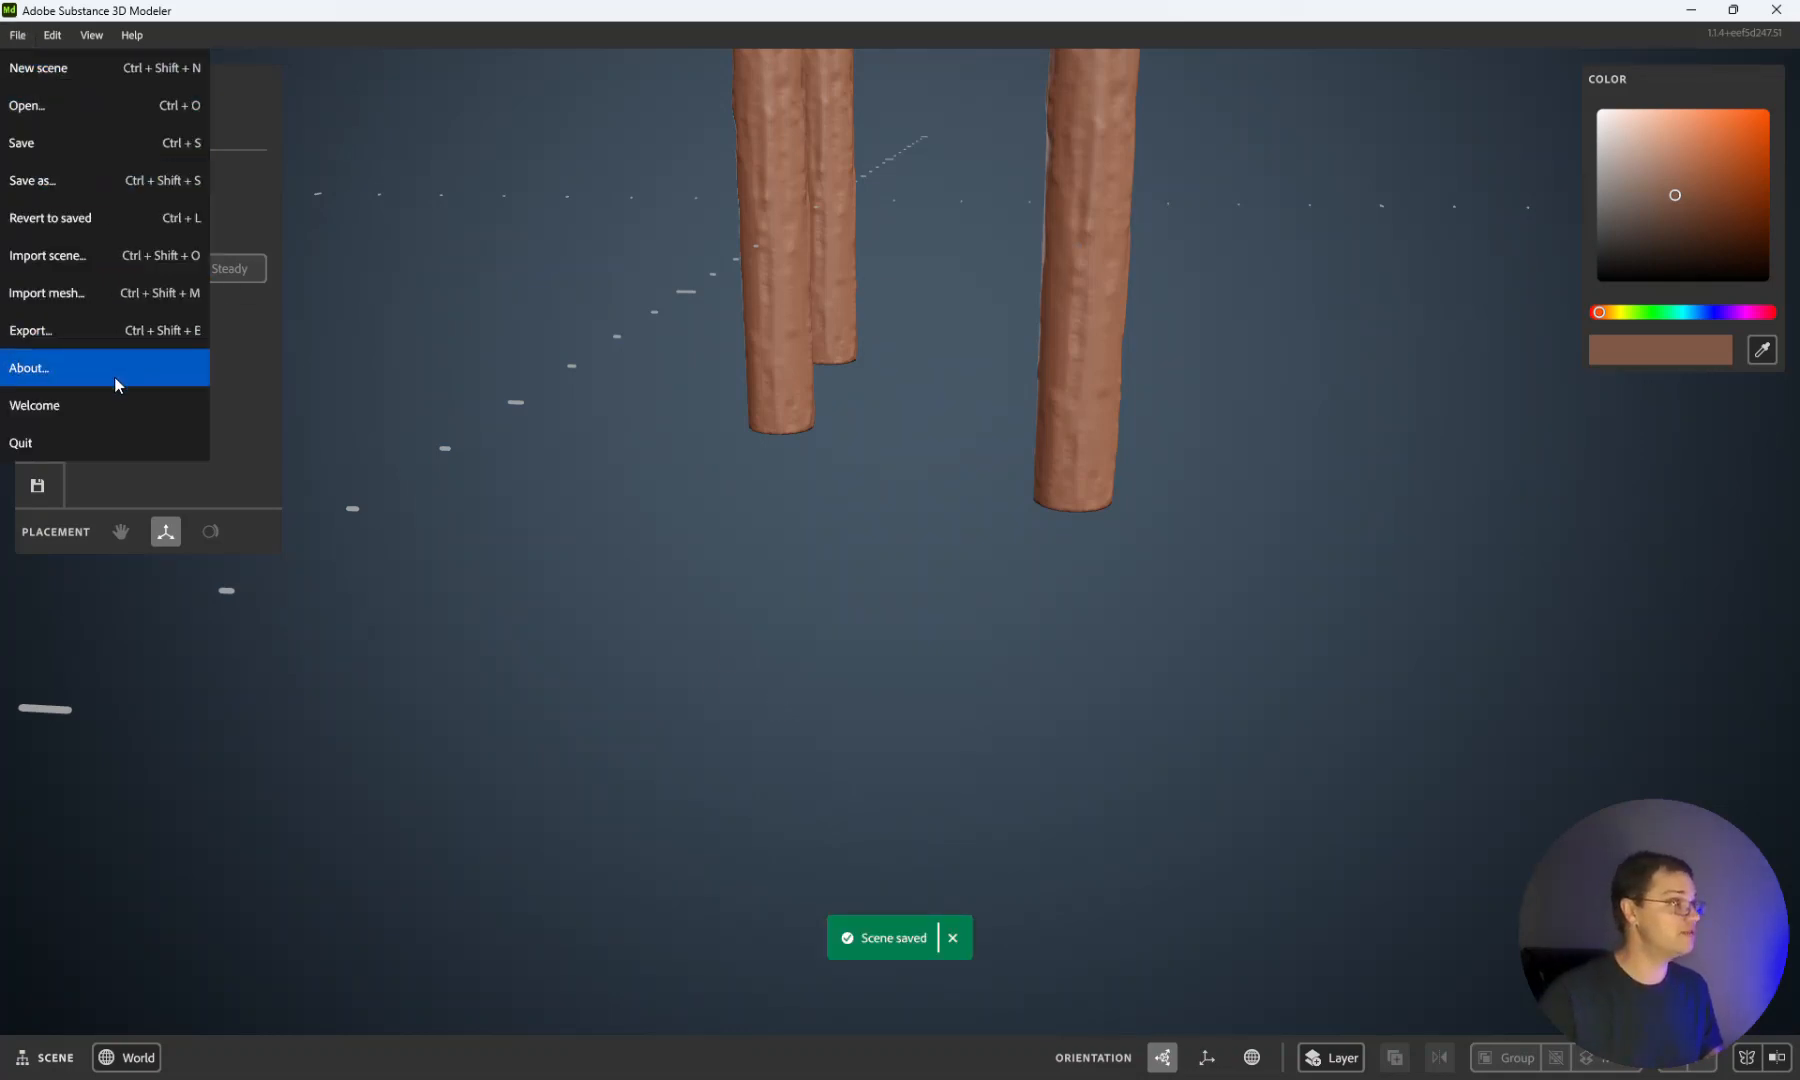
click(96, 108)
scroll(465, 360, down, 2)
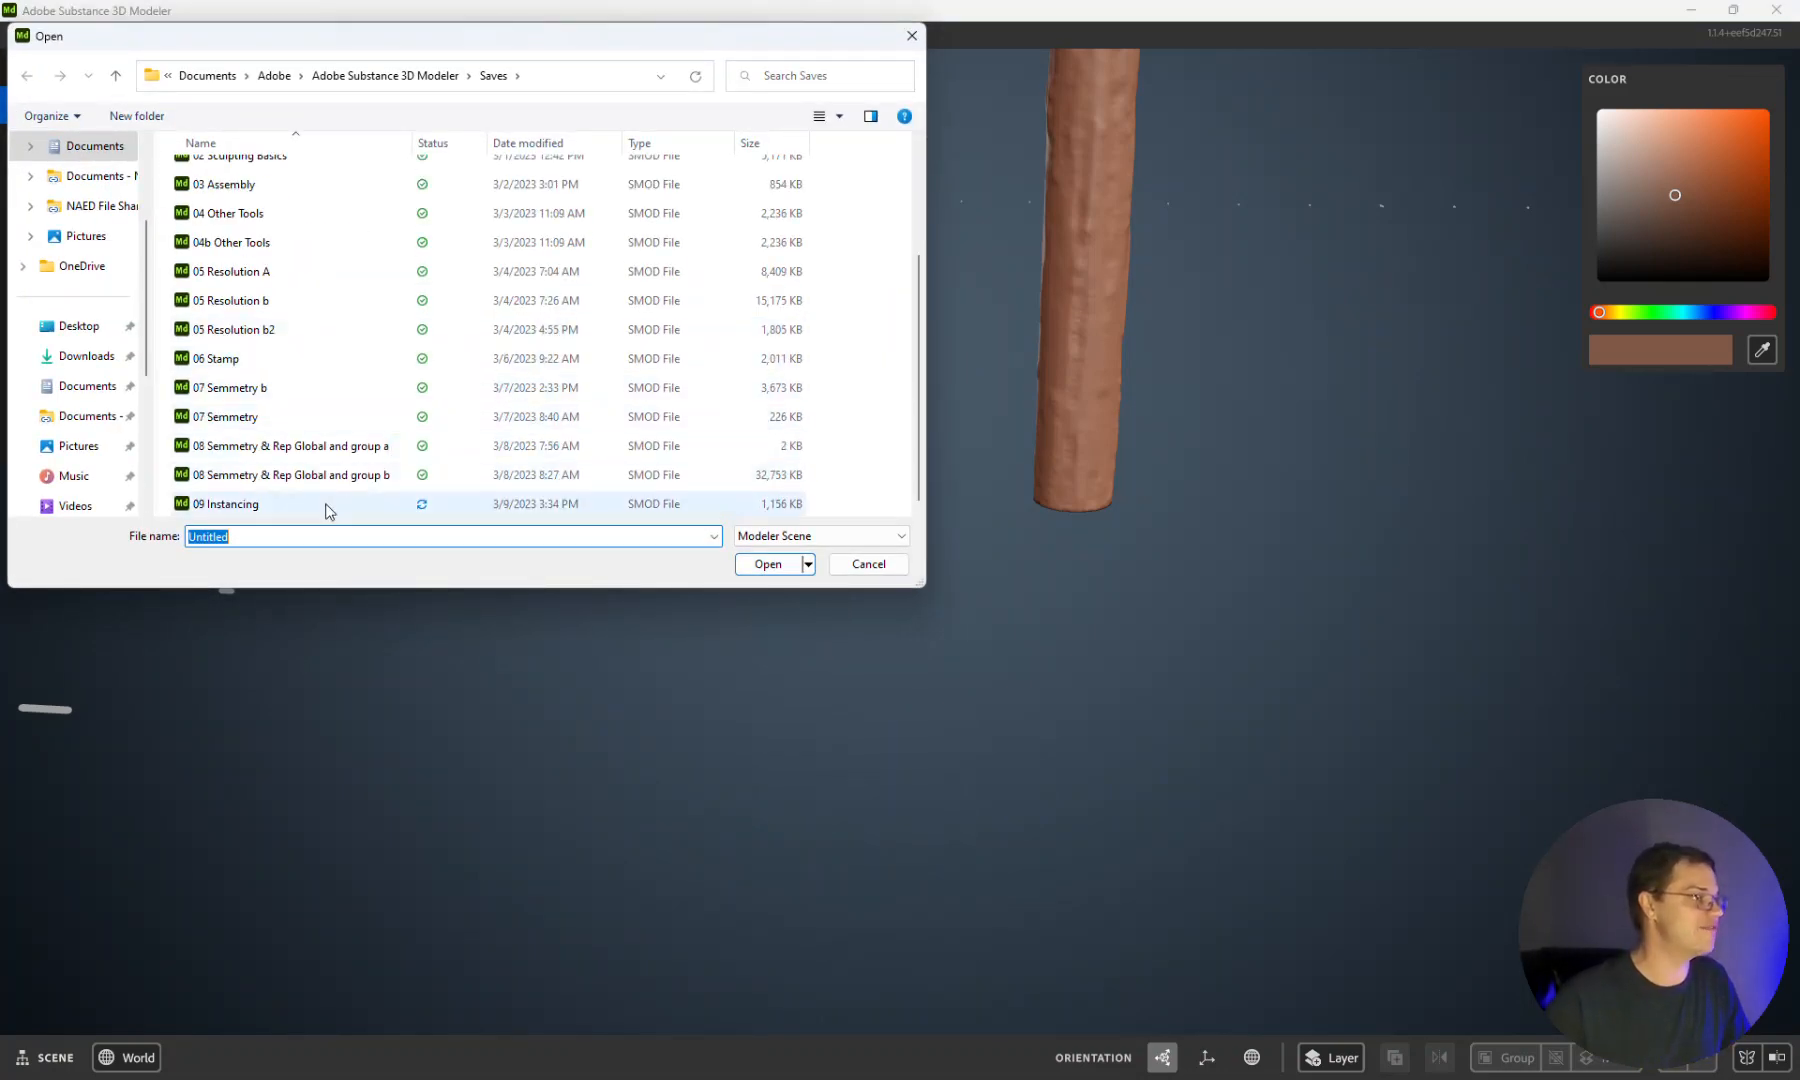
click(475, 504)
click(797, 565)
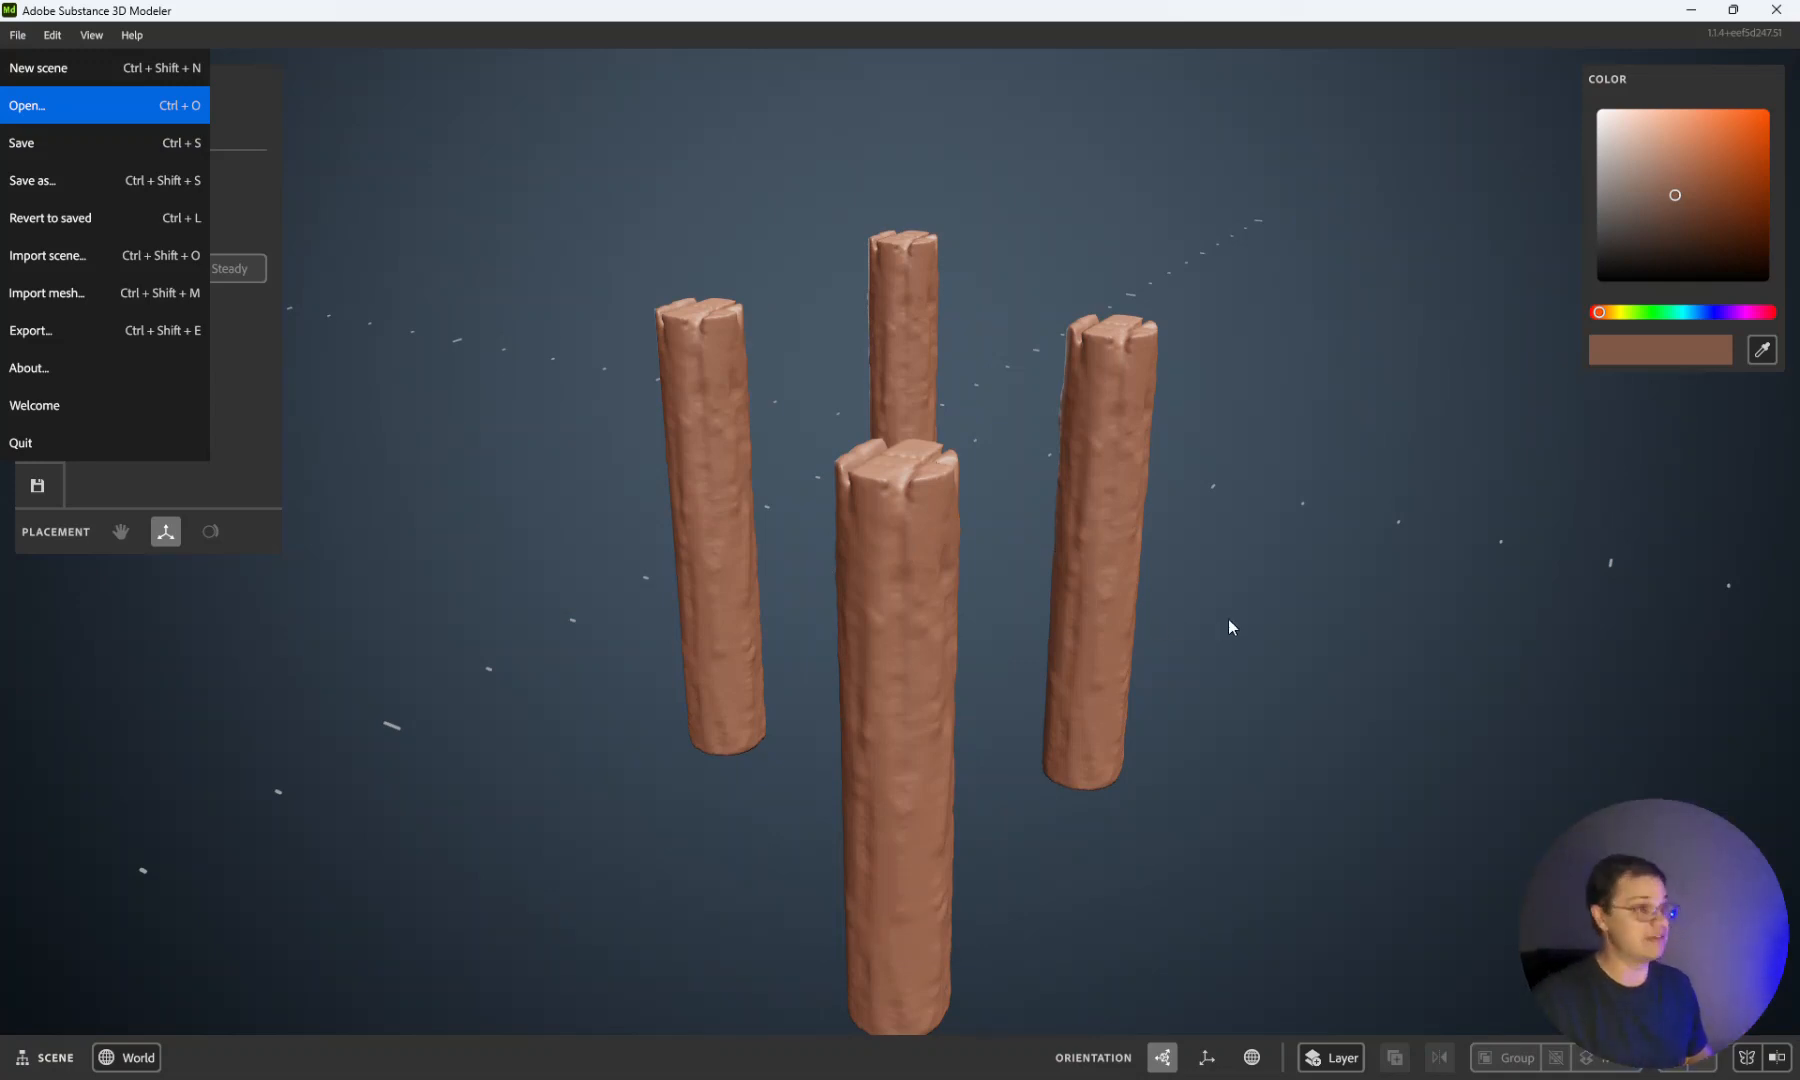
click(1271, 665)
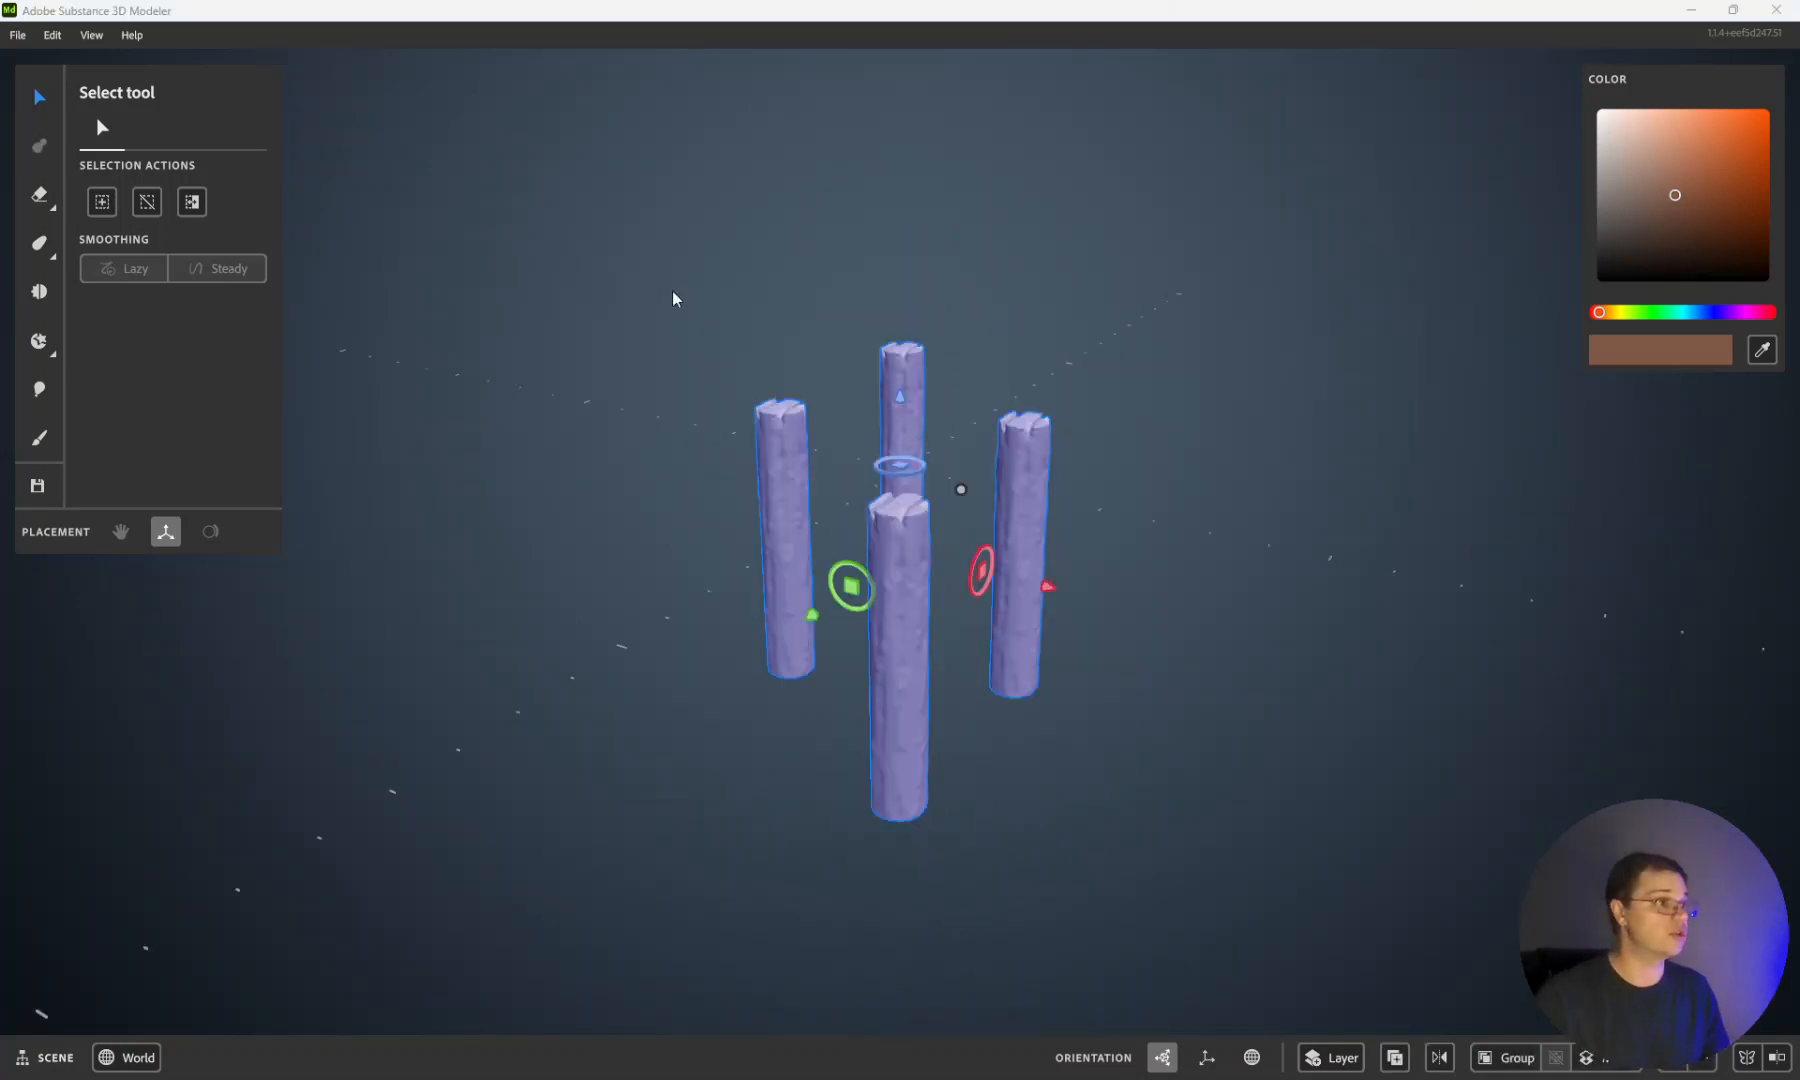
Step: Try box-selecting different sets of posts, such as all four or only the back two, and clear each selection
click(575, 249)
drag(707, 397, 1428, 965)
click(582, 201)
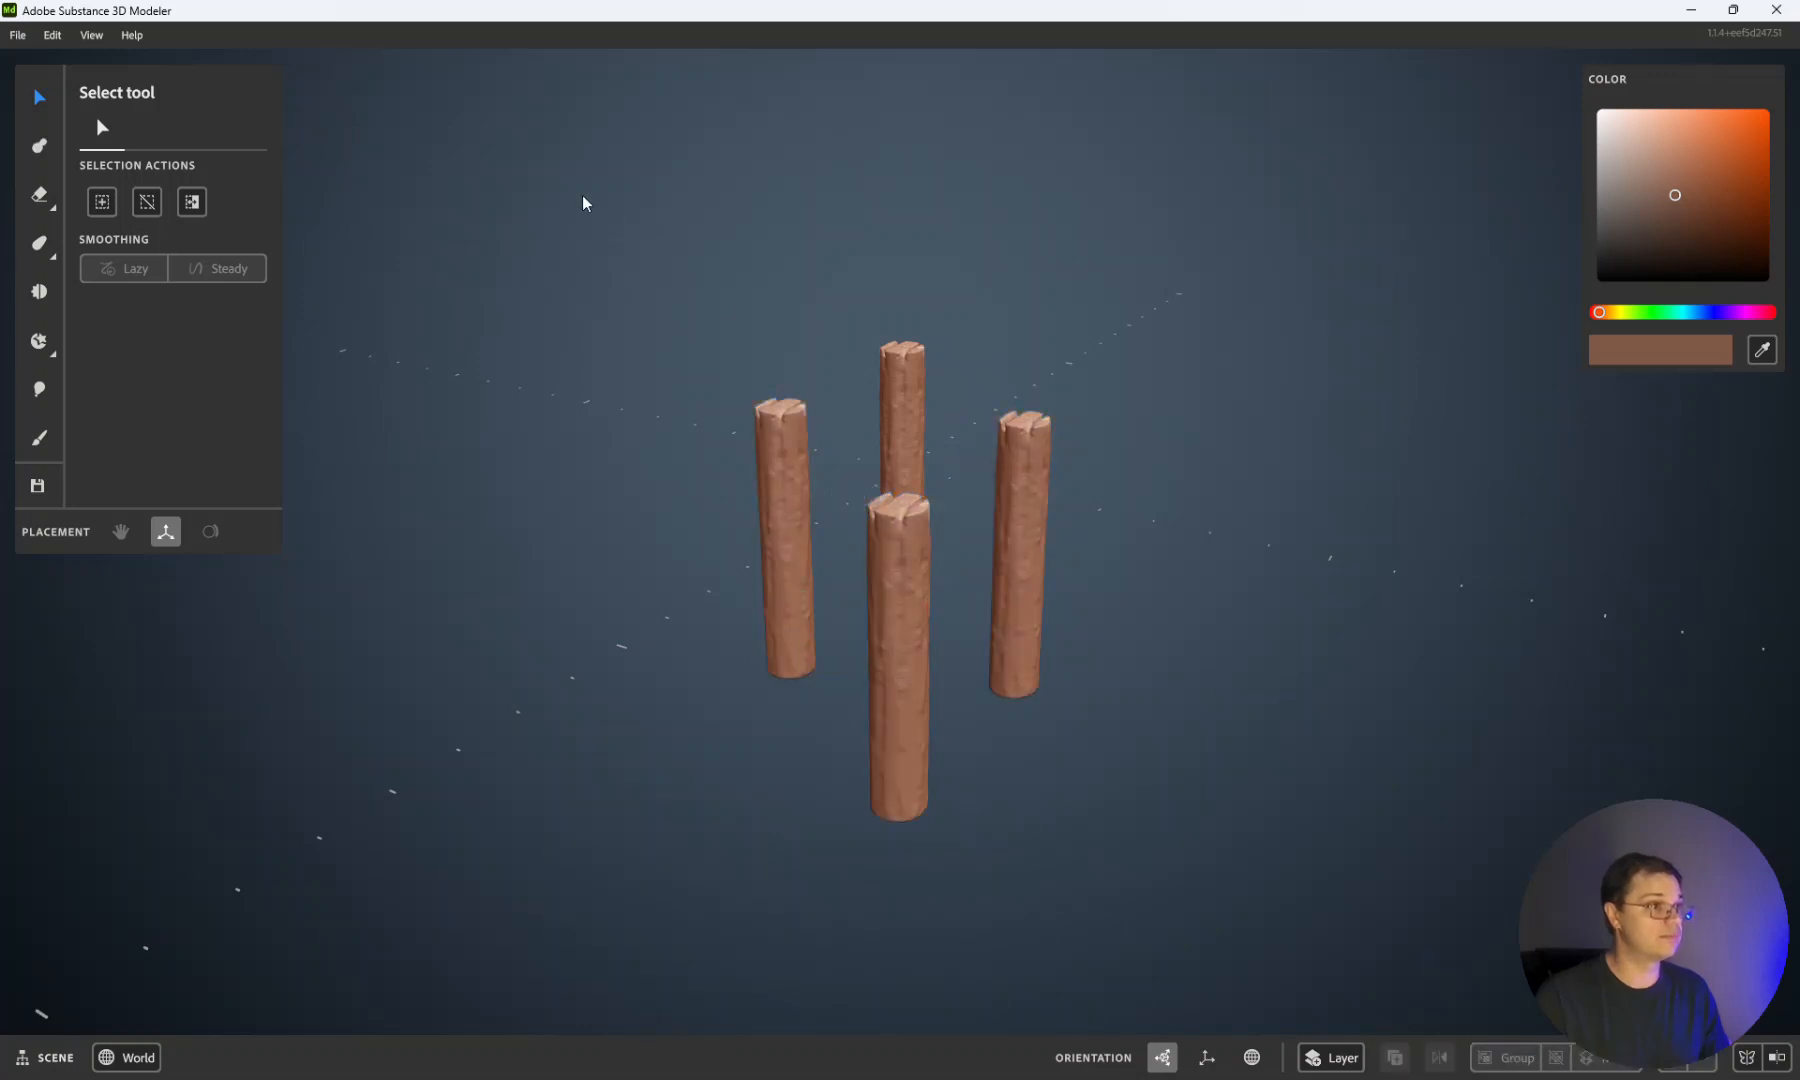
drag(828, 333, 1137, 656)
click(1221, 916)
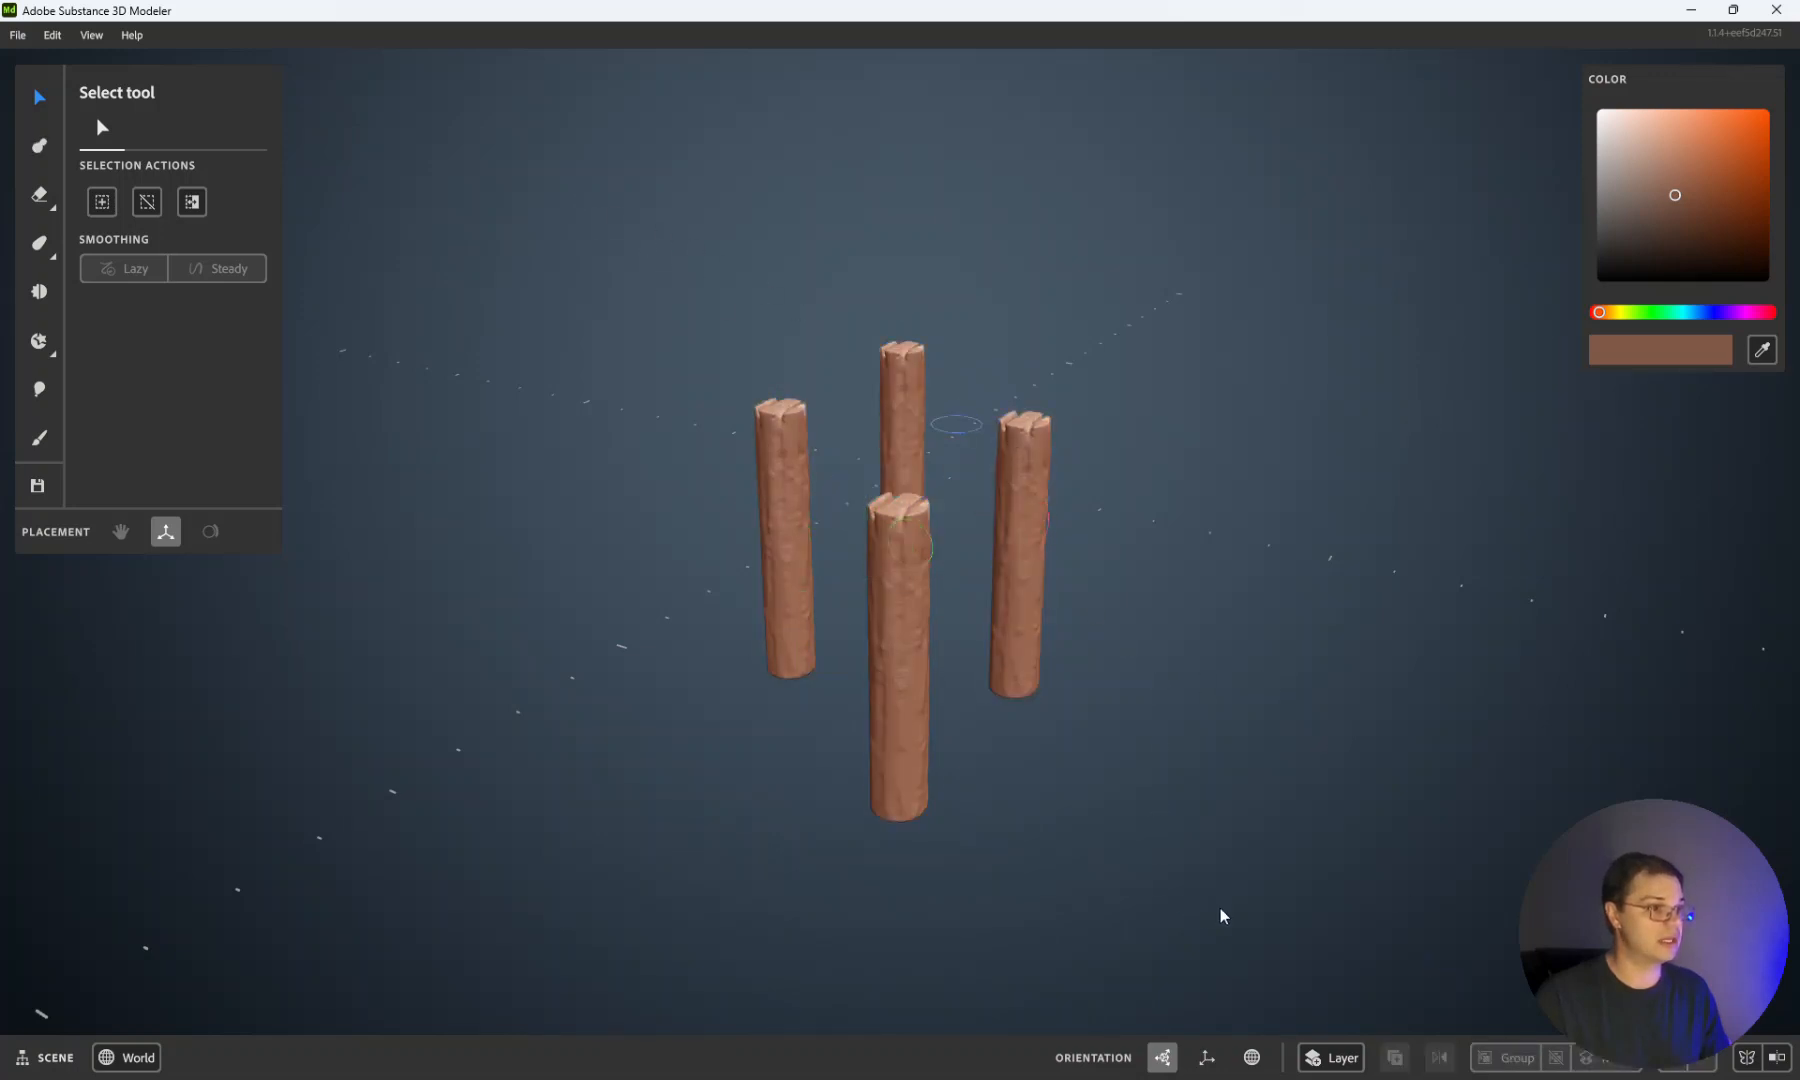
drag(980, 723, 671, 237)
click(508, 190)
drag(842, 276, 1303, 776)
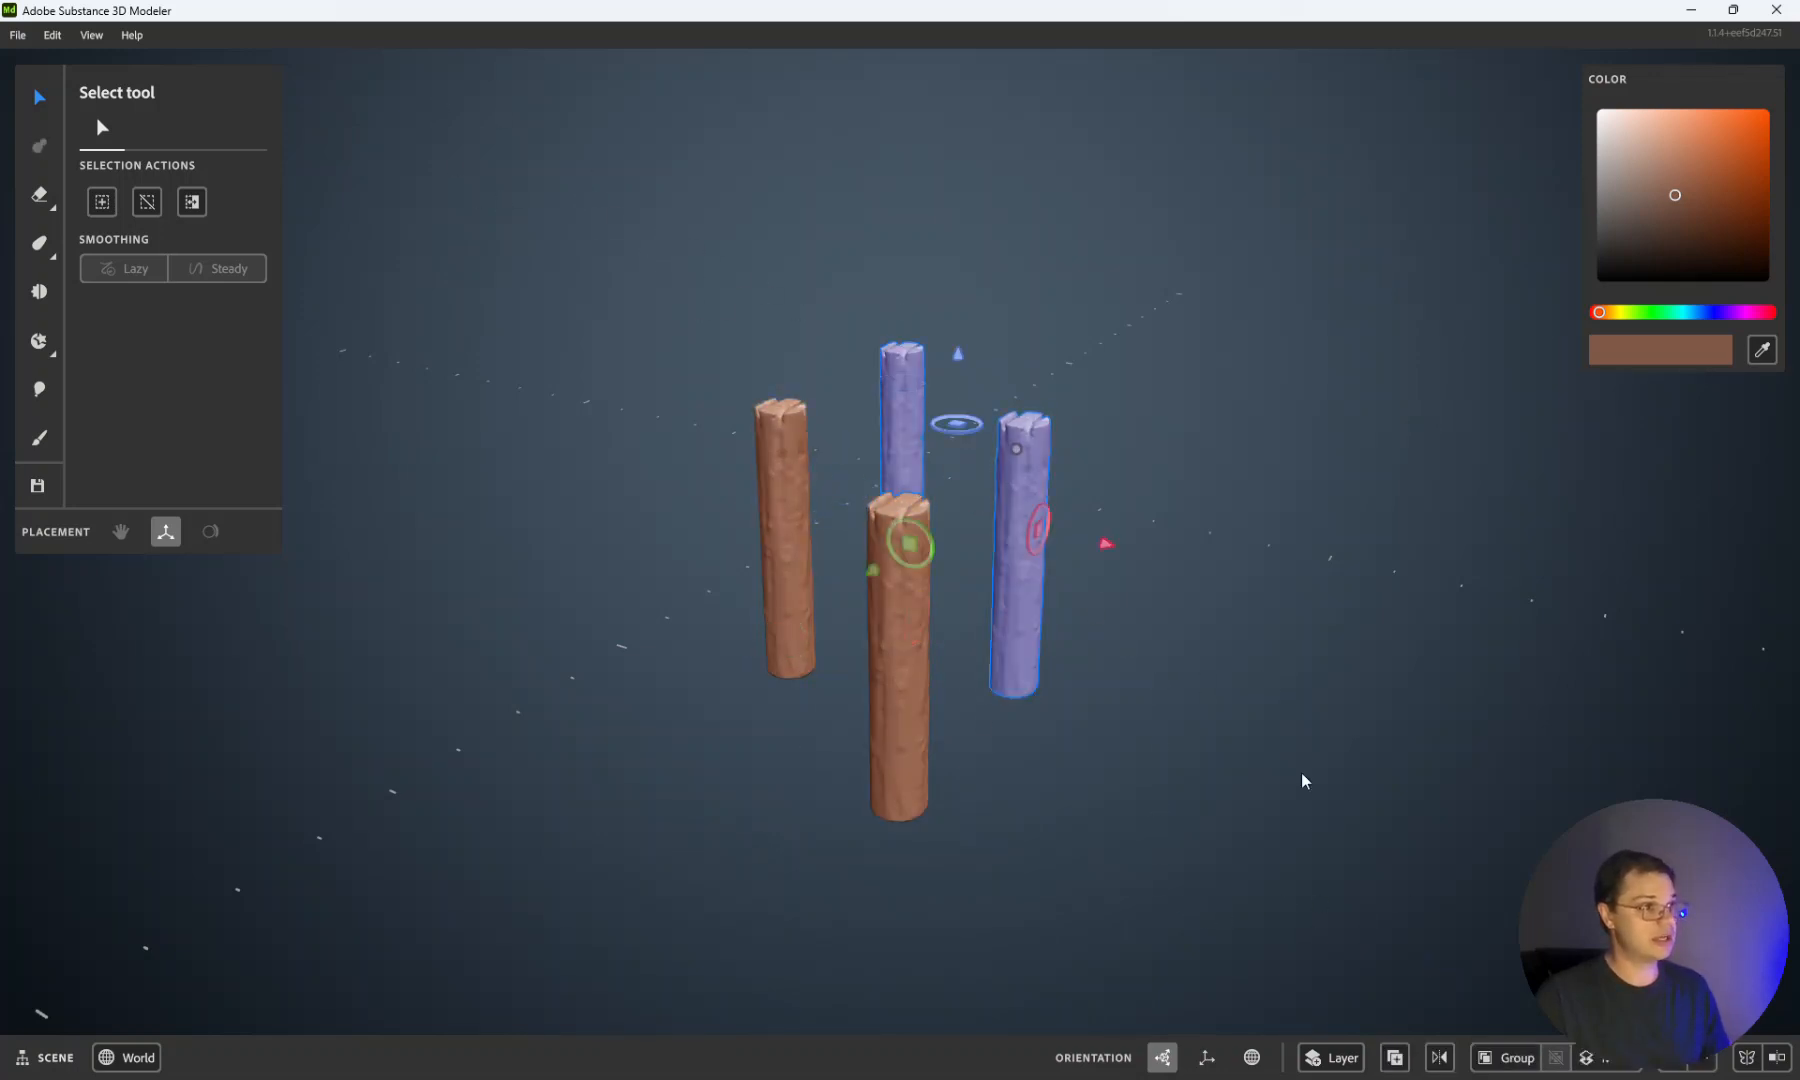
click(1210, 838)
mouse_move(1040, 890)
mouse_down()
mouse_move(885, 560)
mouse_move(782, 422)
mouse_move(690, 360)
mouse_up()
click(584, 297)
drag(607, 304, 1061, 464)
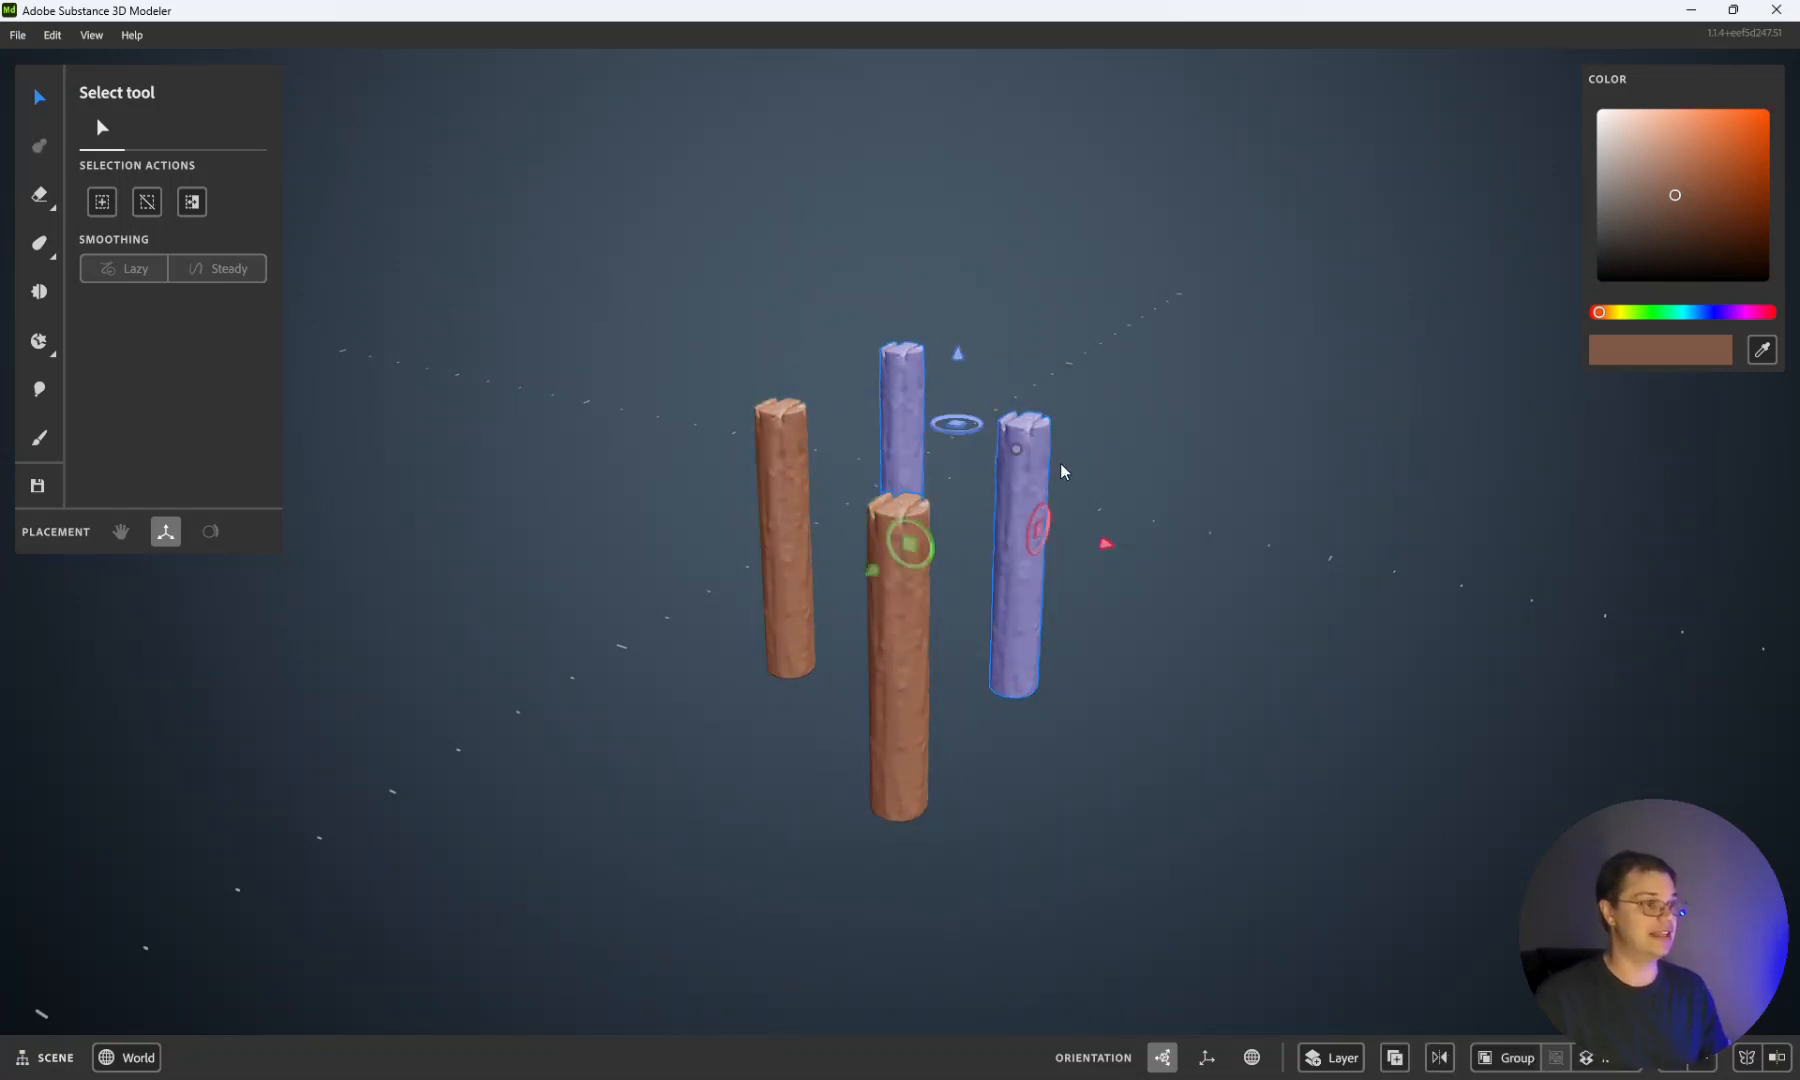
click(677, 334)
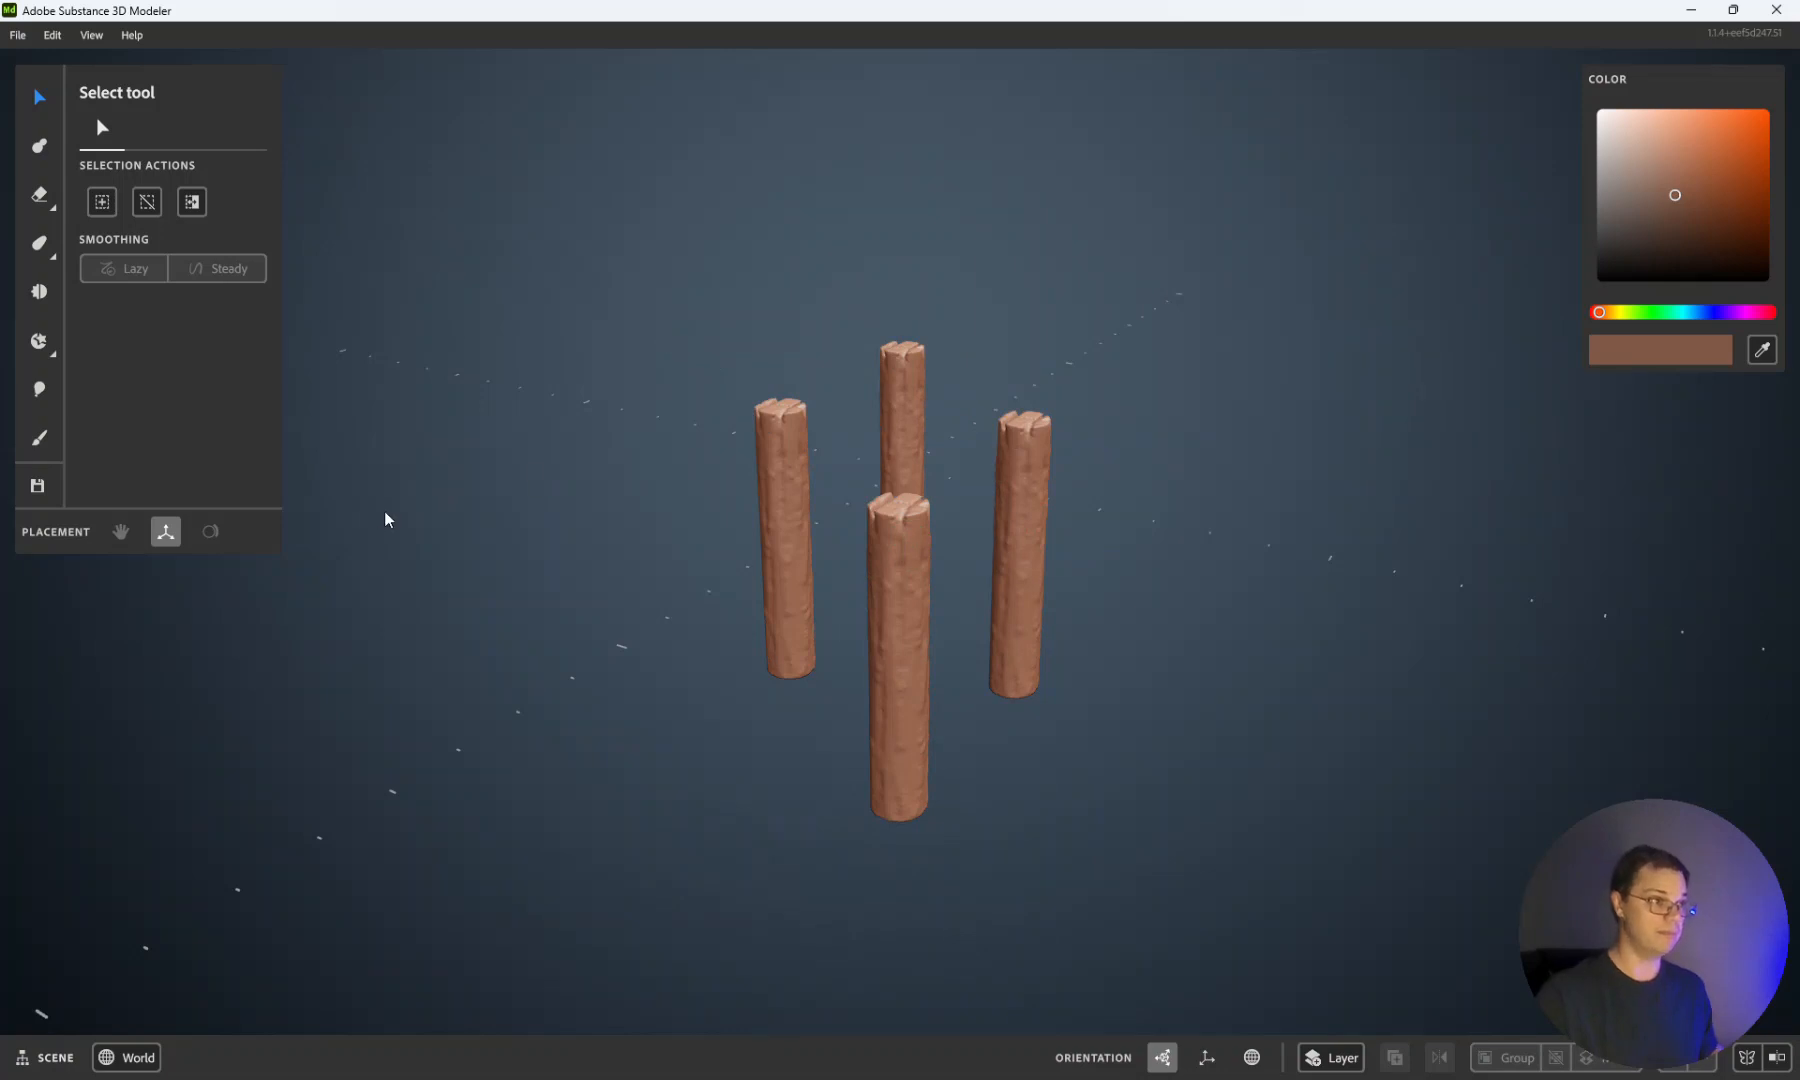
Step: Select all four posts and duplicate them along the red axis, clear of the originals
drag(380, 519, 1693, 528)
shift+click(893, 396)
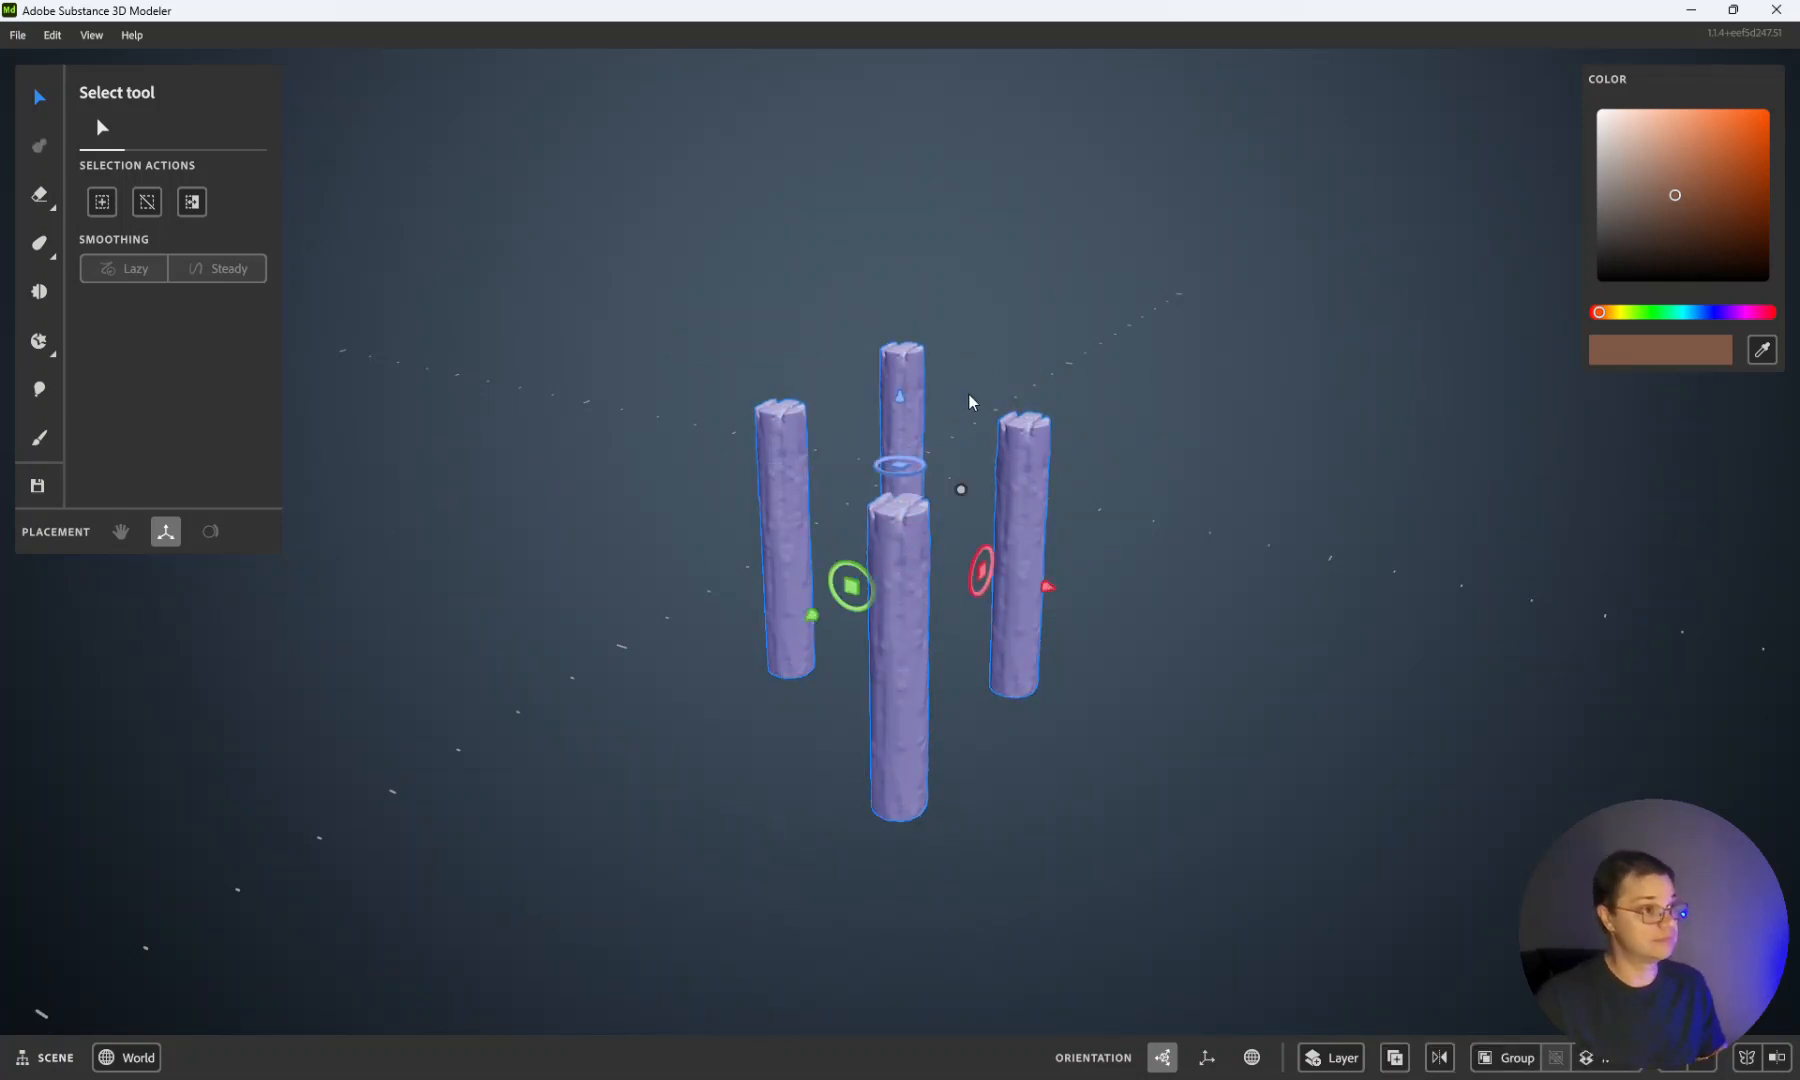
click(1025, 540)
mouse_move(1189, 790)
mouse_down()
mouse_move(687, 394)
mouse_move(962, 369)
mouse_move(1033, 446)
mouse_up()
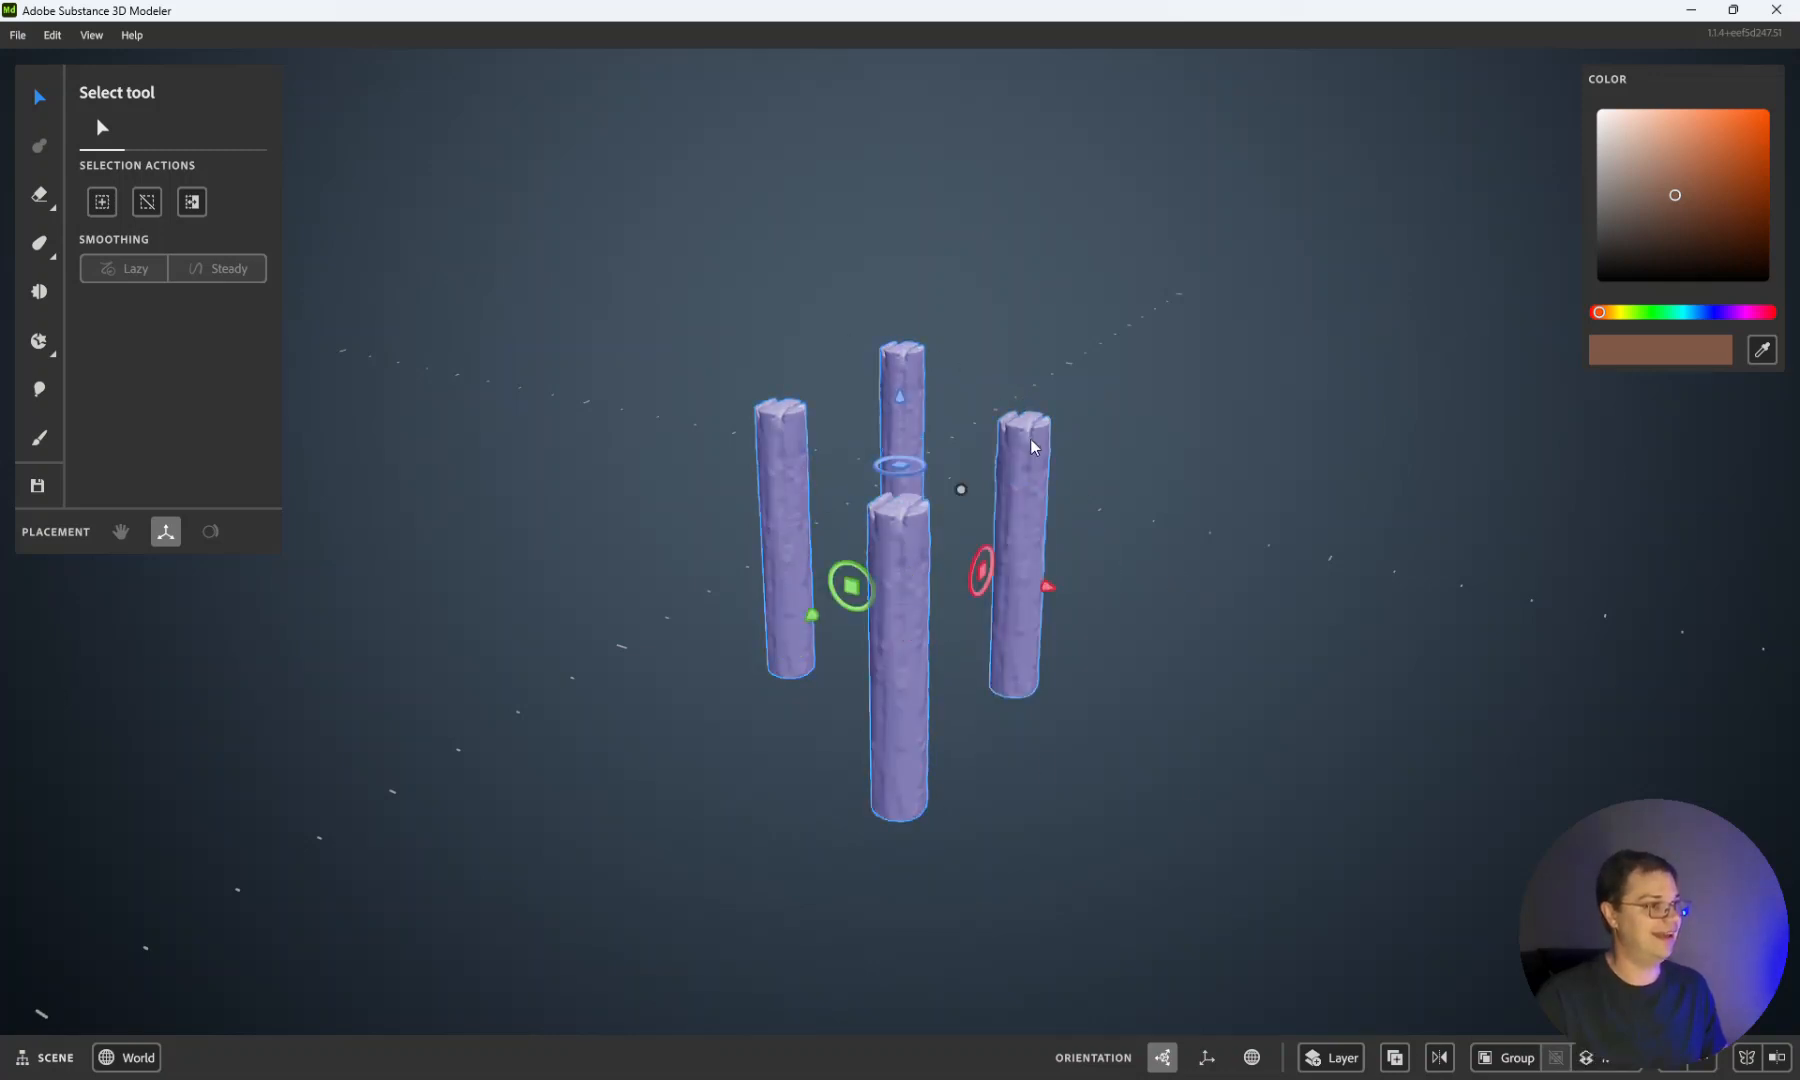
alt+drag(1049, 592, 1614, 795)
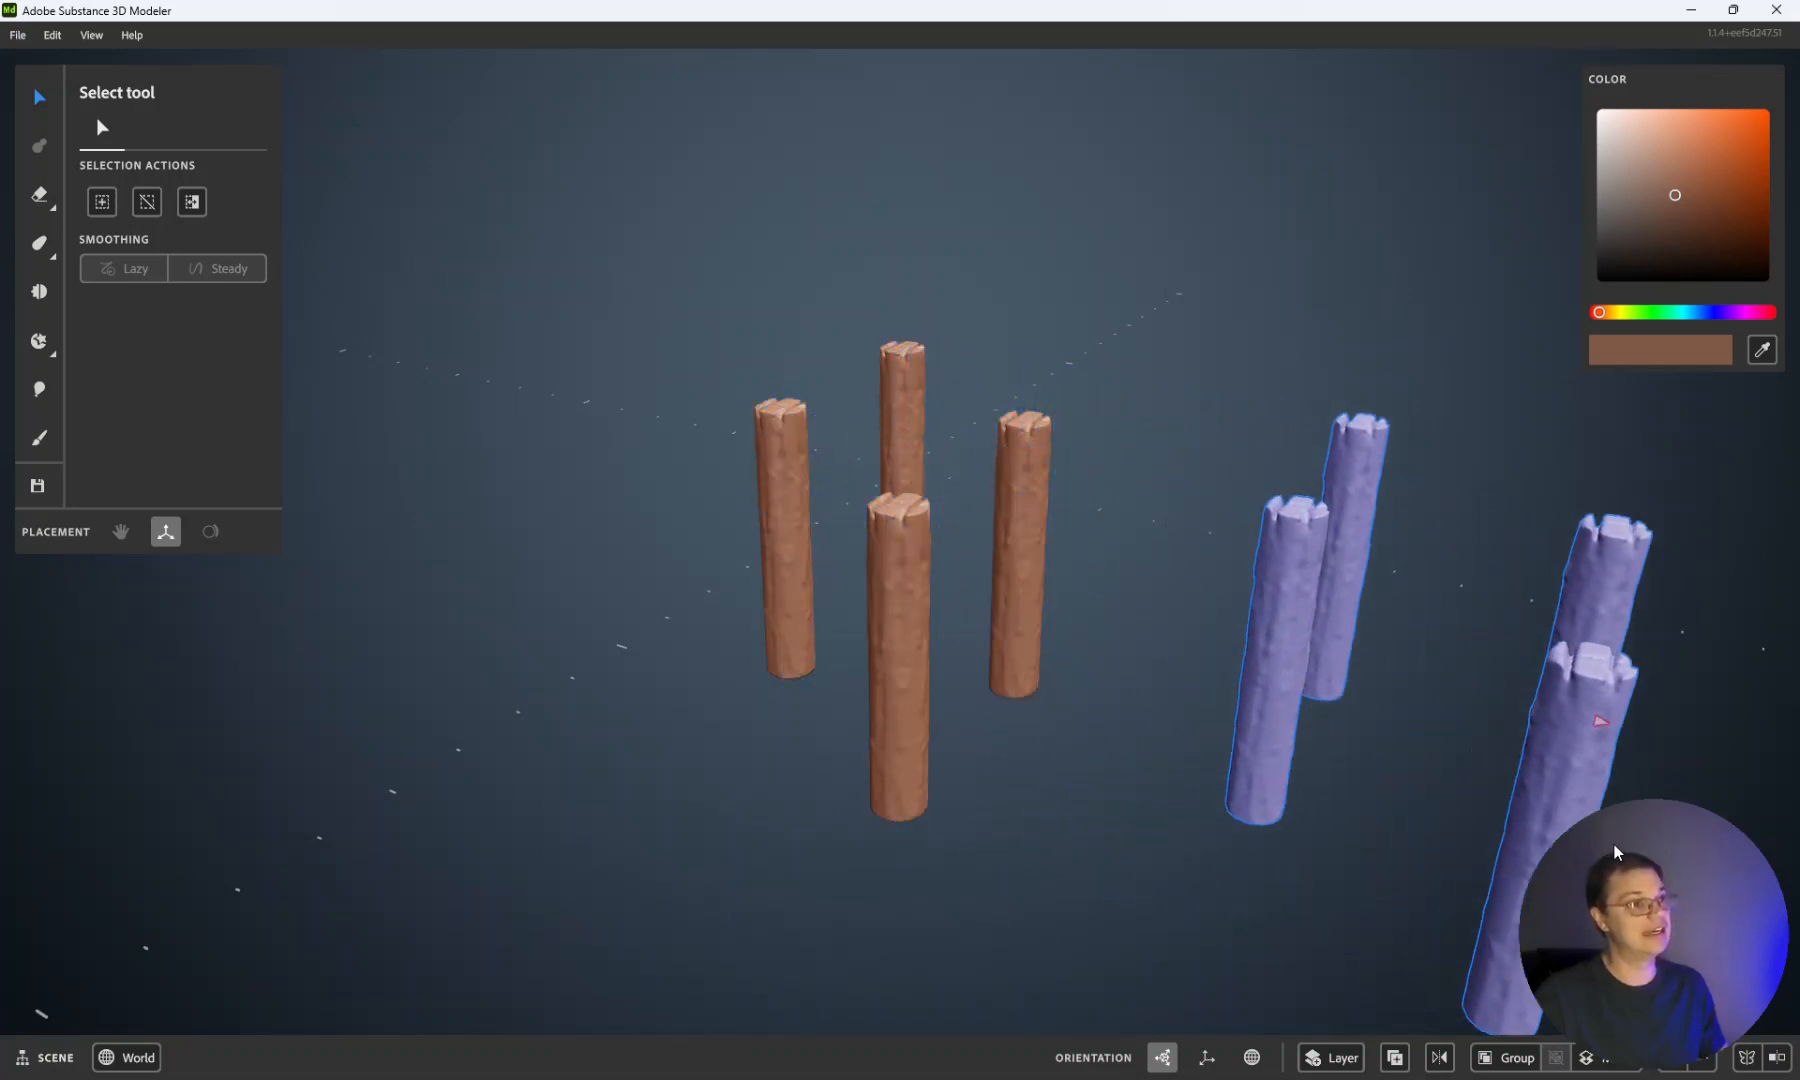
Step: Shift the four copied posts along the green axis to adjust their offset from the originals, and clear the selection
drag(1388, 756, 1278, 888)
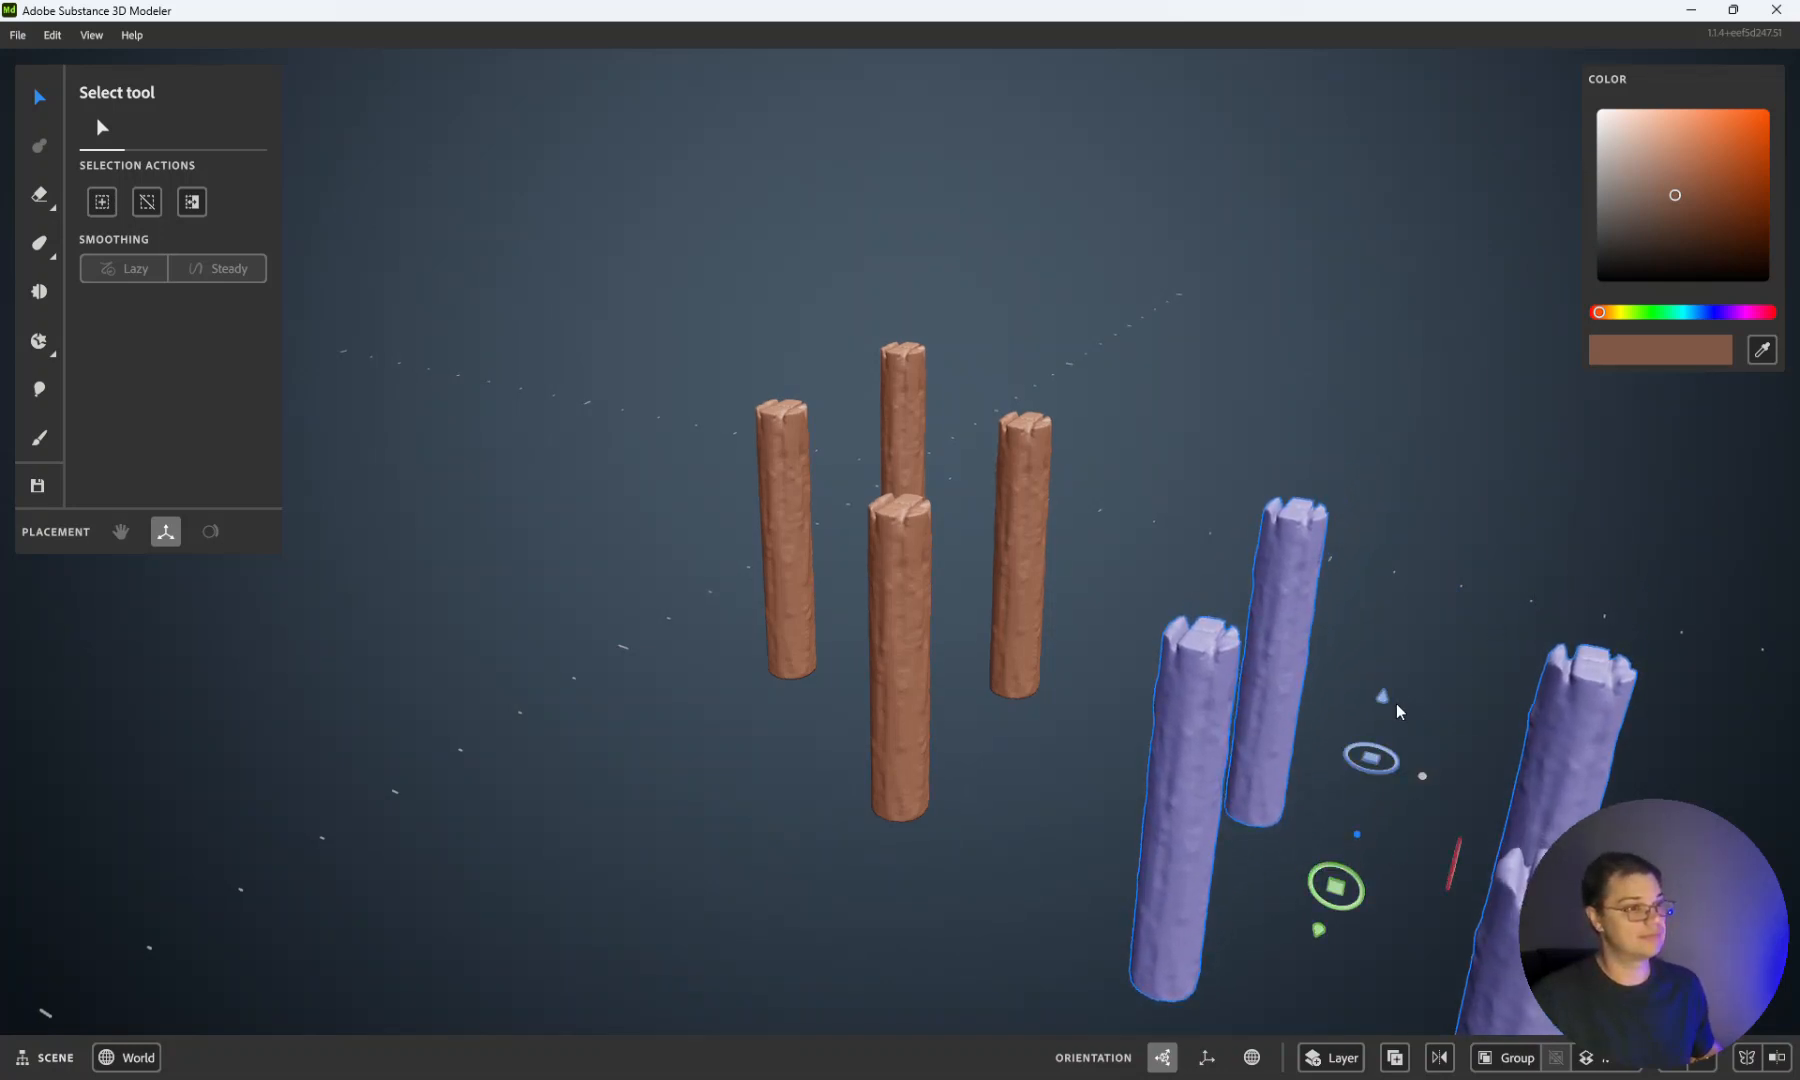
alt+drag(1455, 693, 1254, 632)
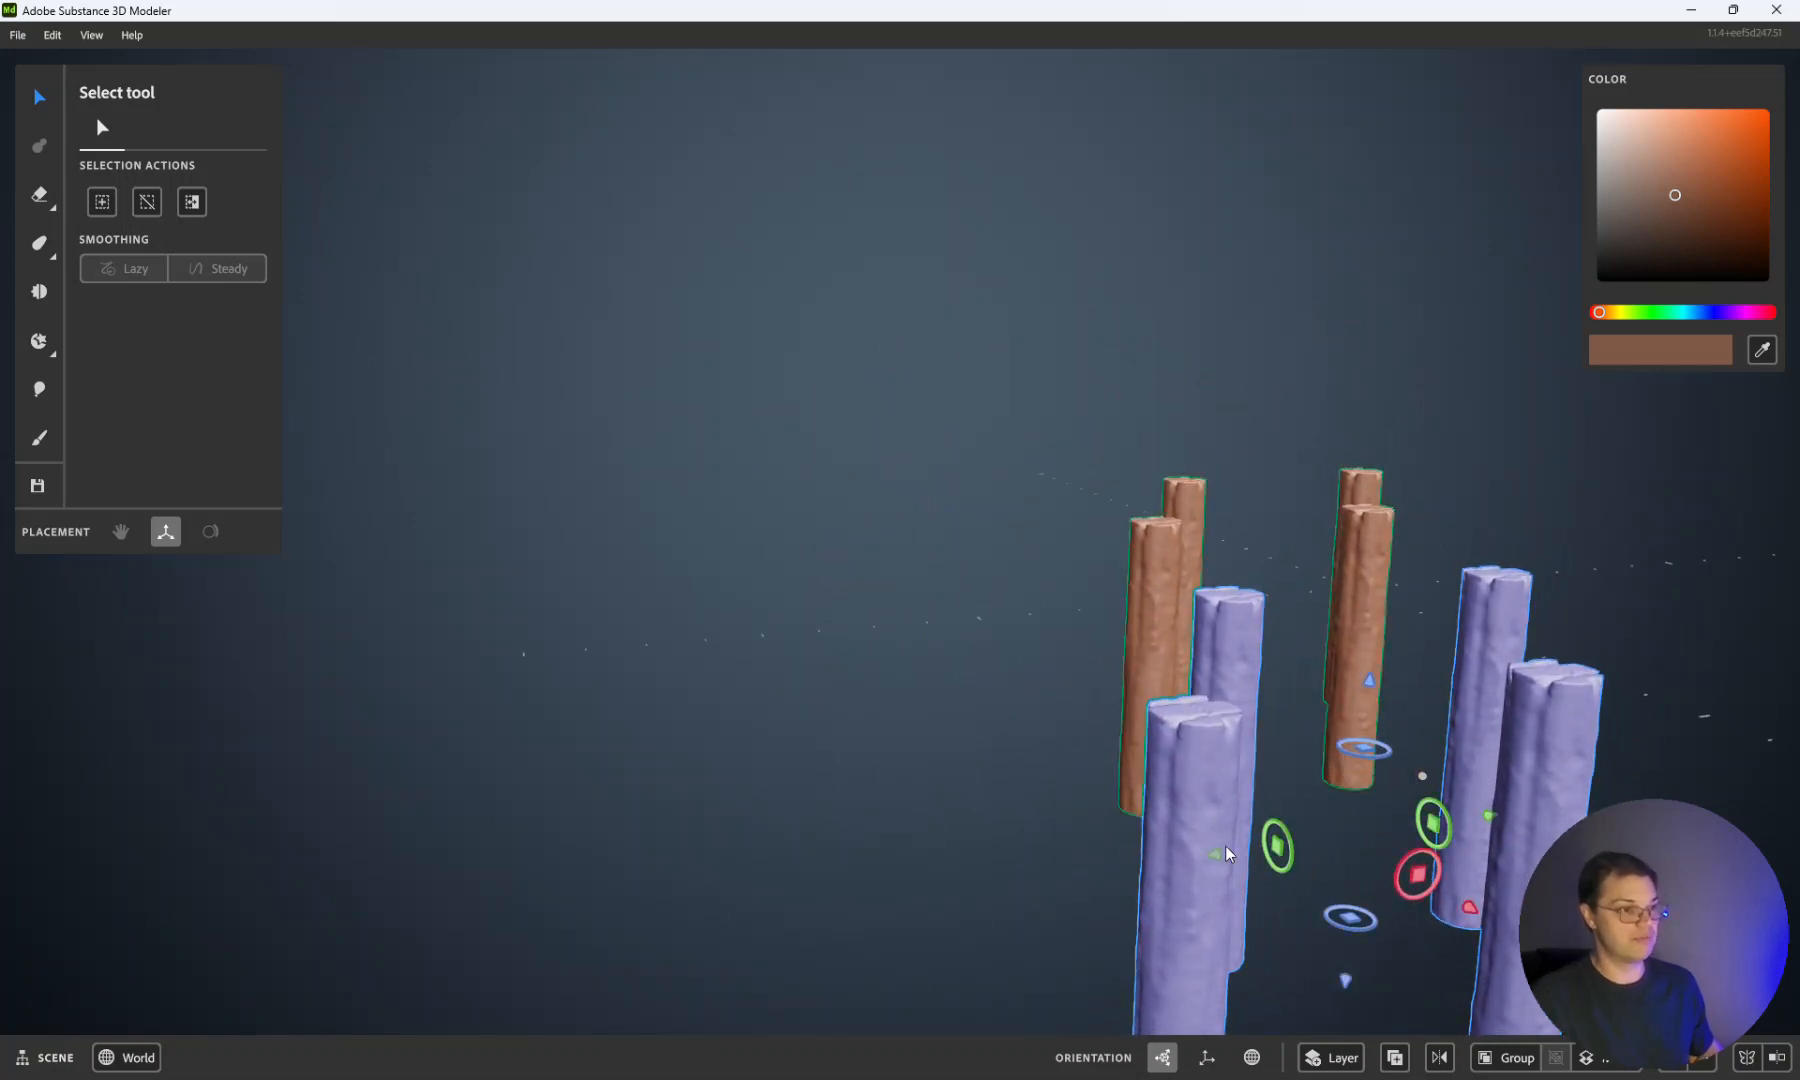
drag(1217, 862, 1100, 882)
alt+drag(1247, 583, 892, 991)
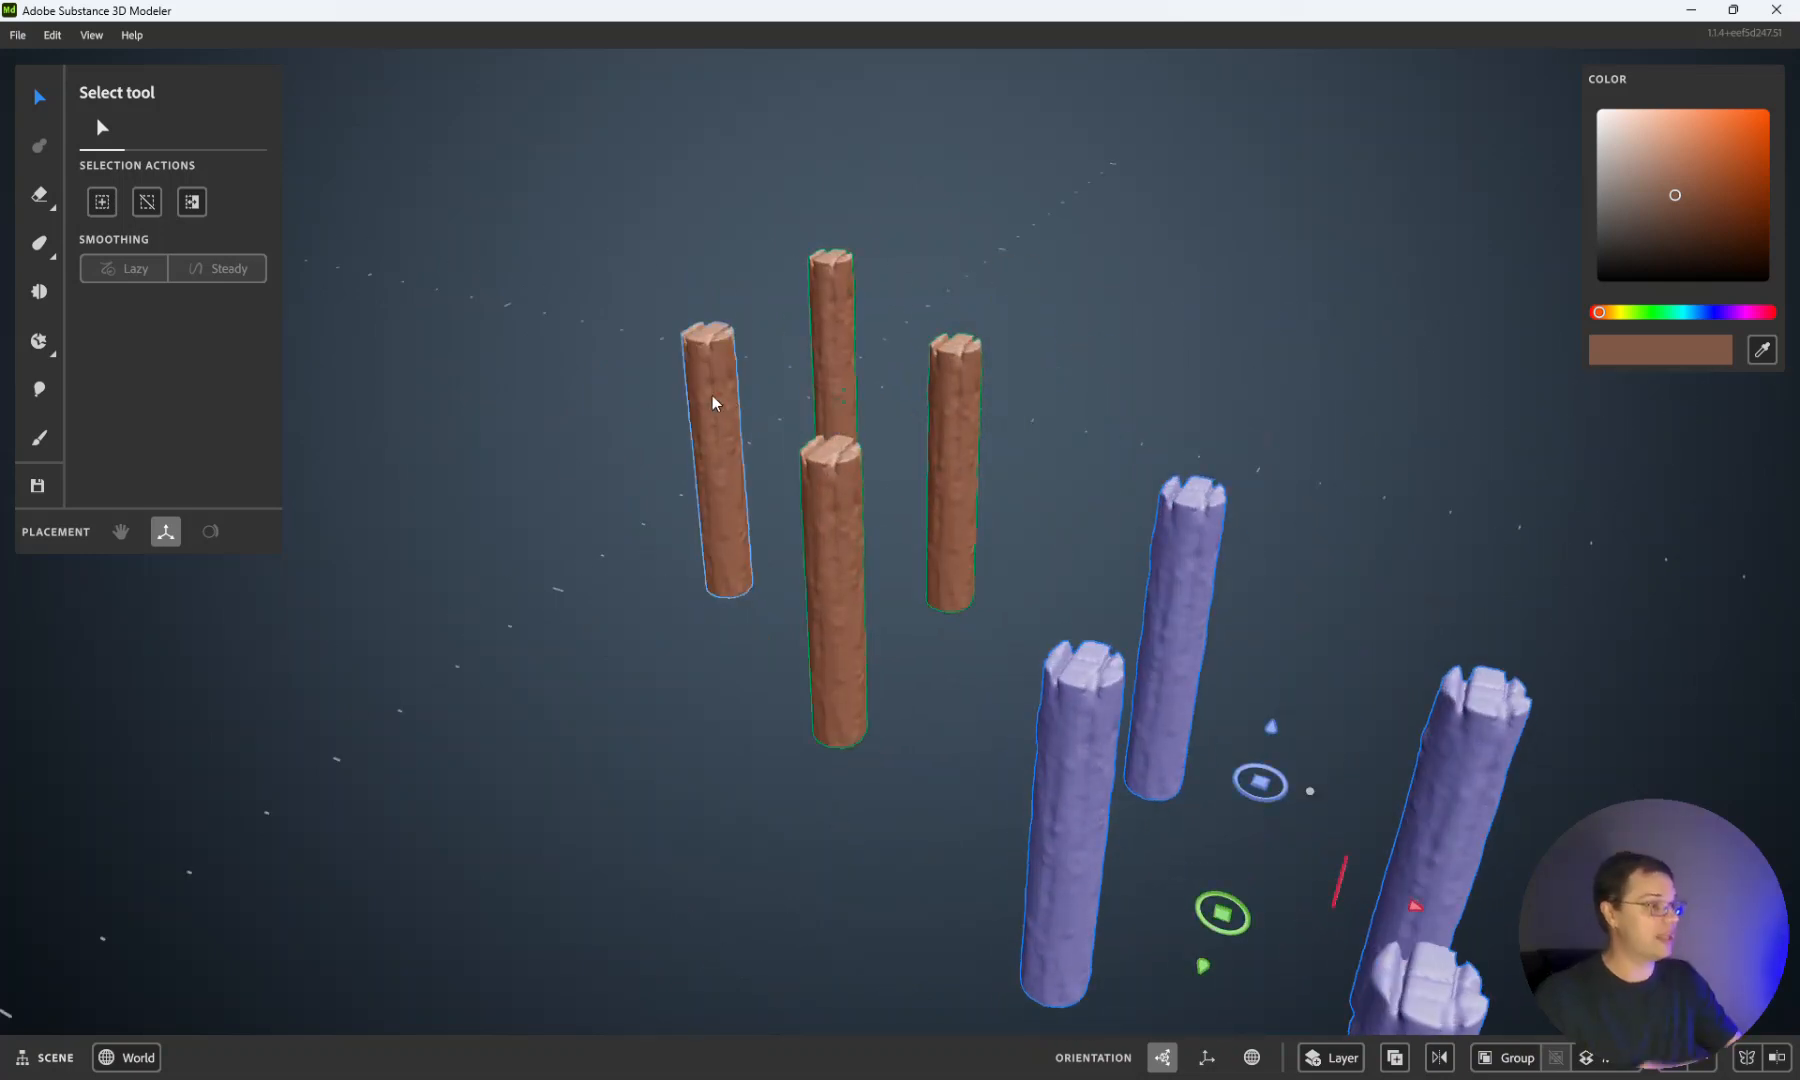
click(1067, 320)
click(707, 370)
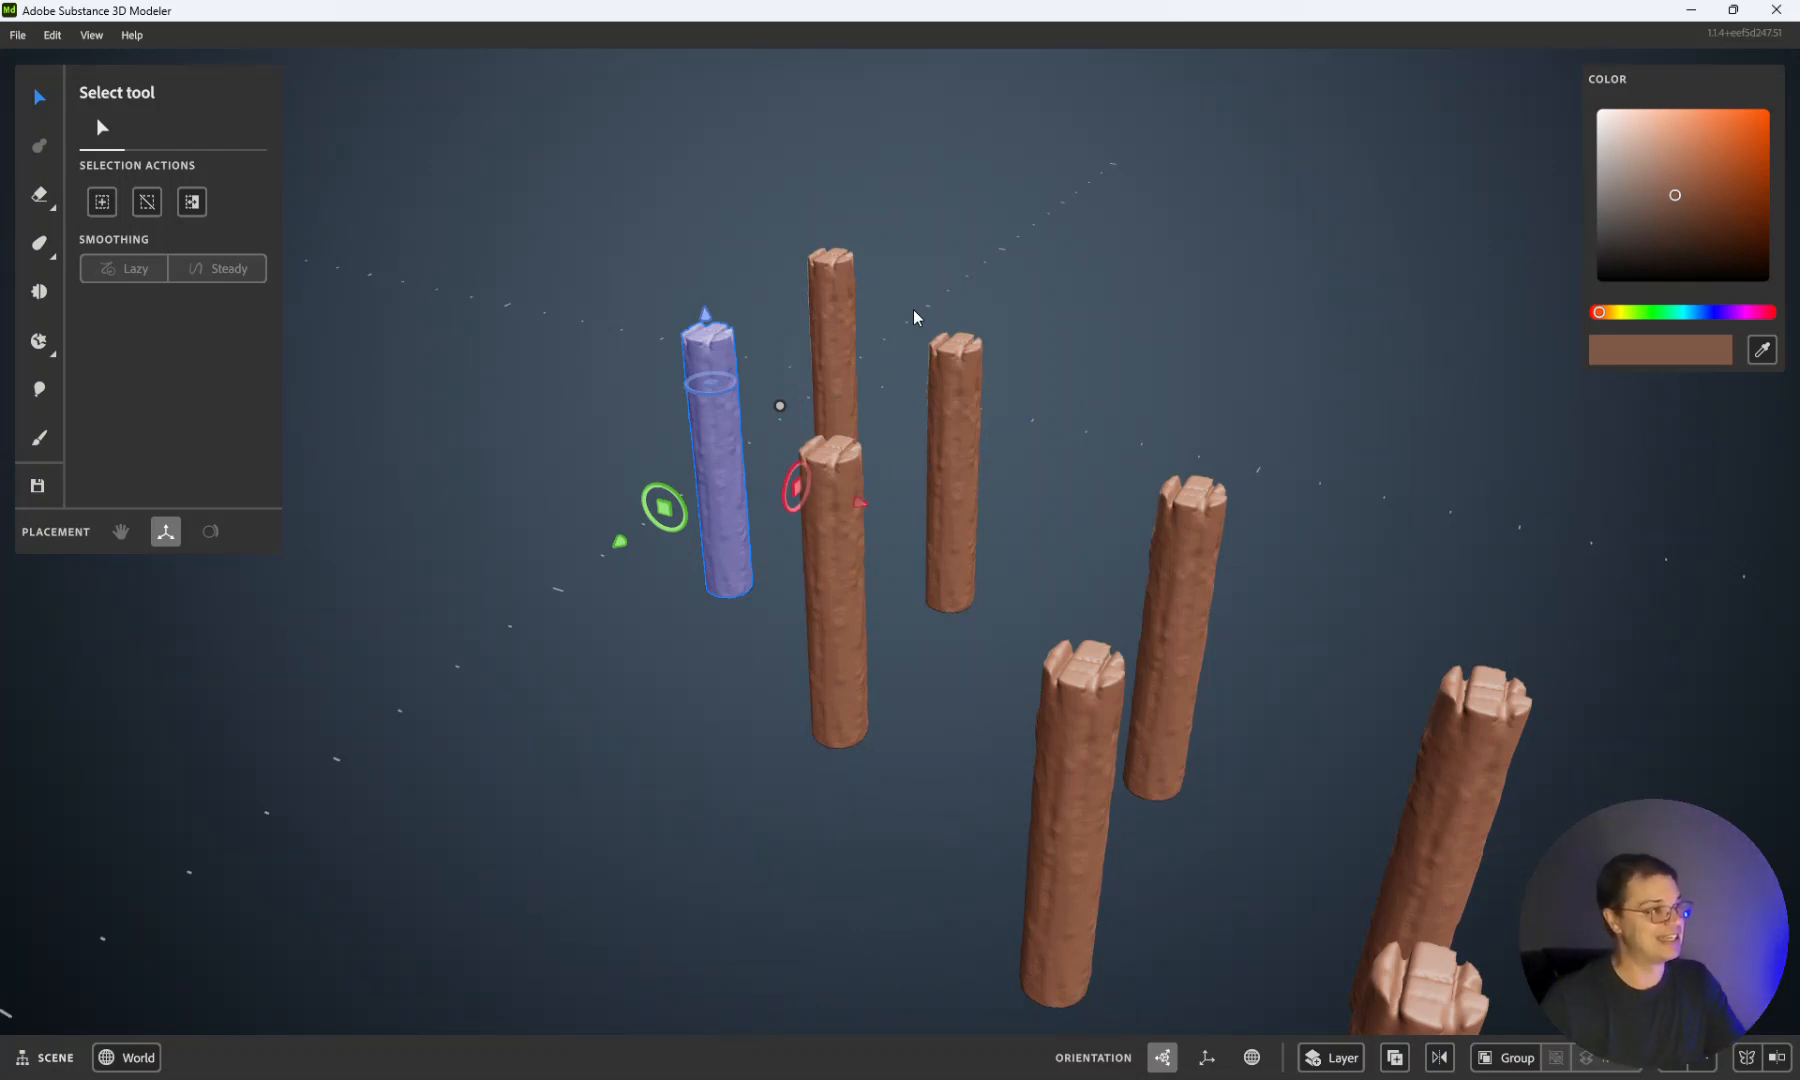
click(390, 169)
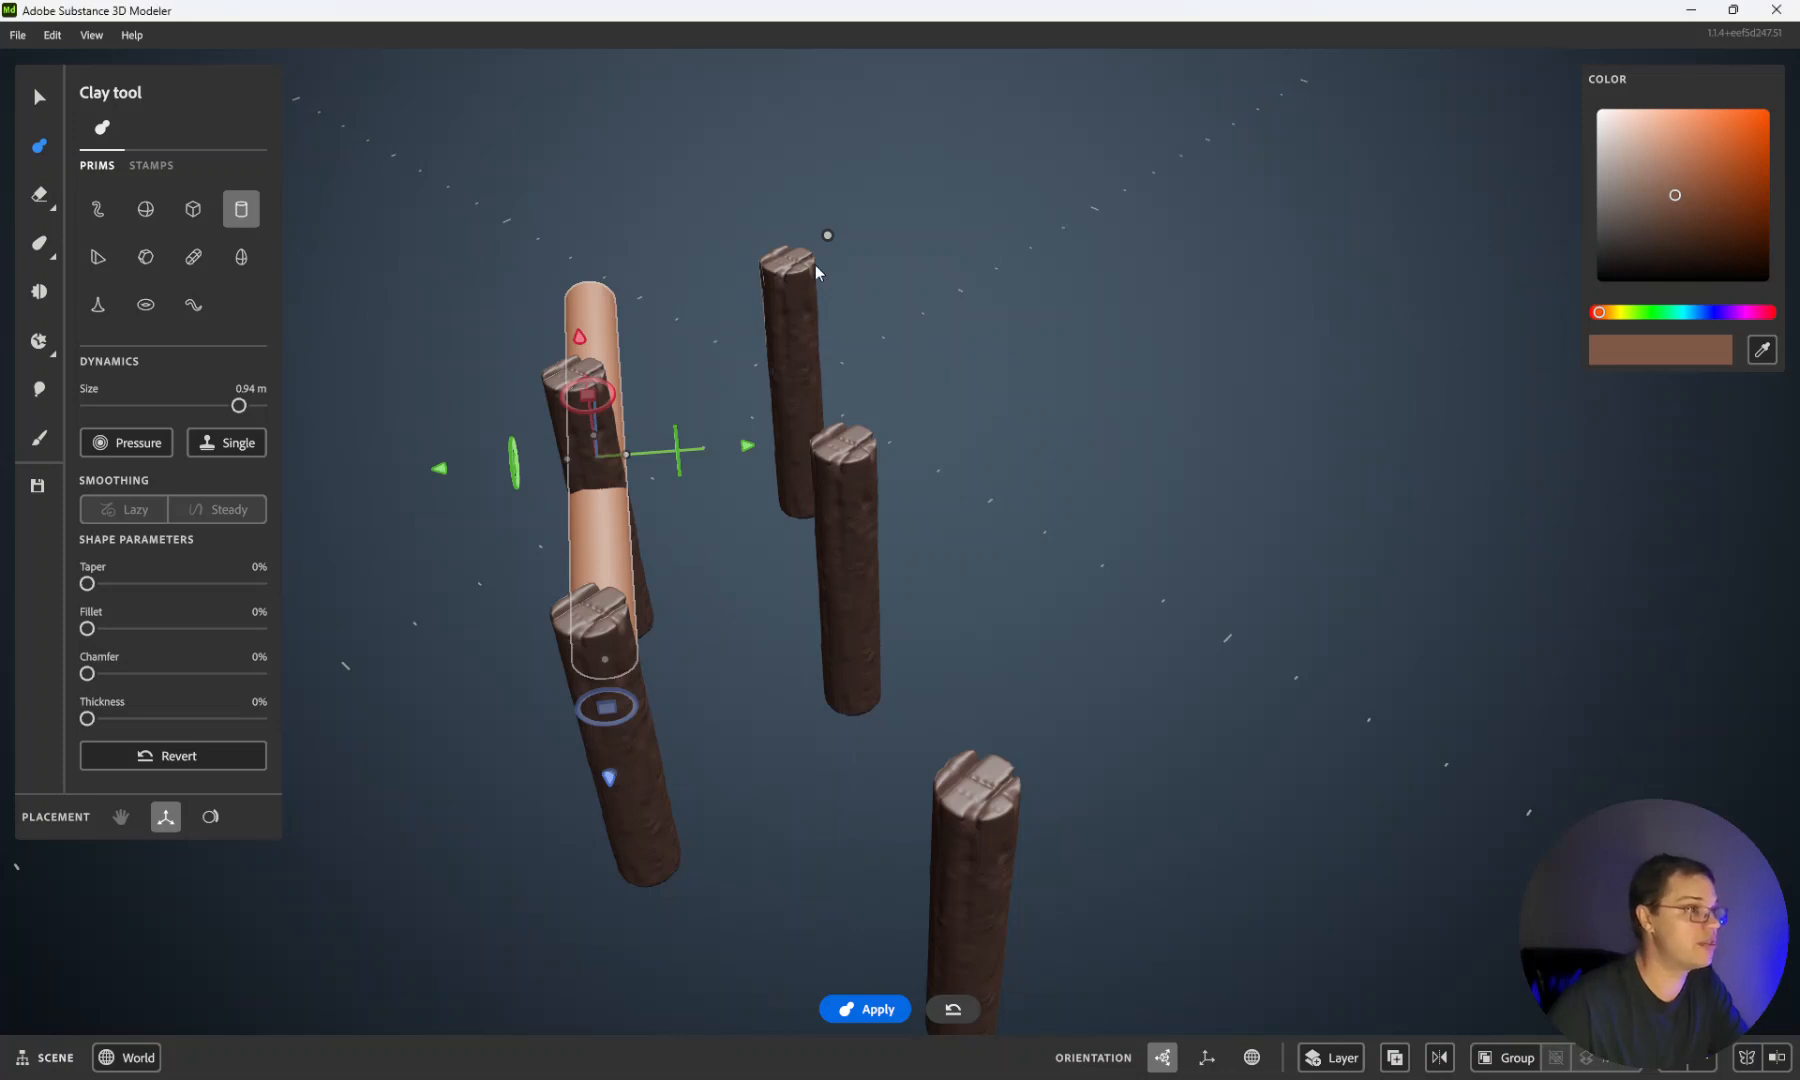
Step: Set the clay cylinder's size to 0.92 m and move it along the green axis to lie horizontally beside two posts
drag(830, 237, 822, 240)
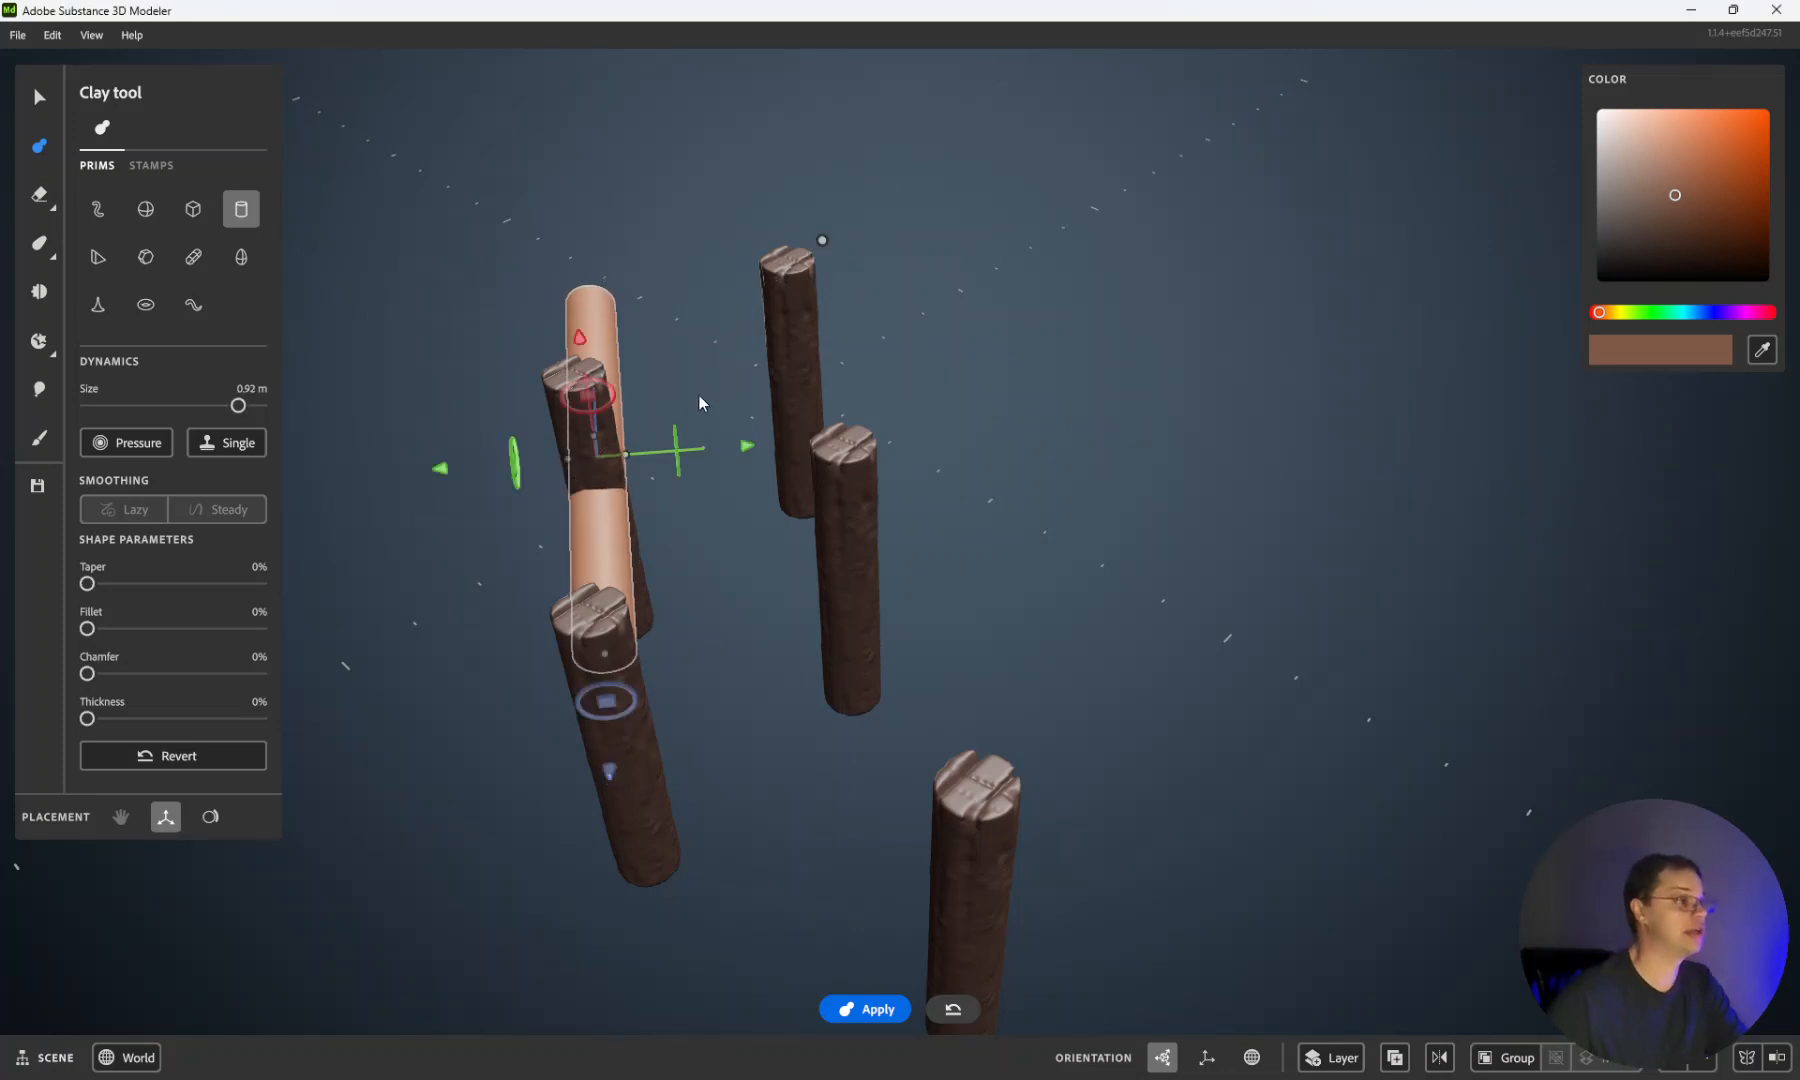
drag(756, 459, 798, 465)
drag(677, 766, 679, 928)
drag(651, 452, 632, 377)
drag(677, 853, 672, 828)
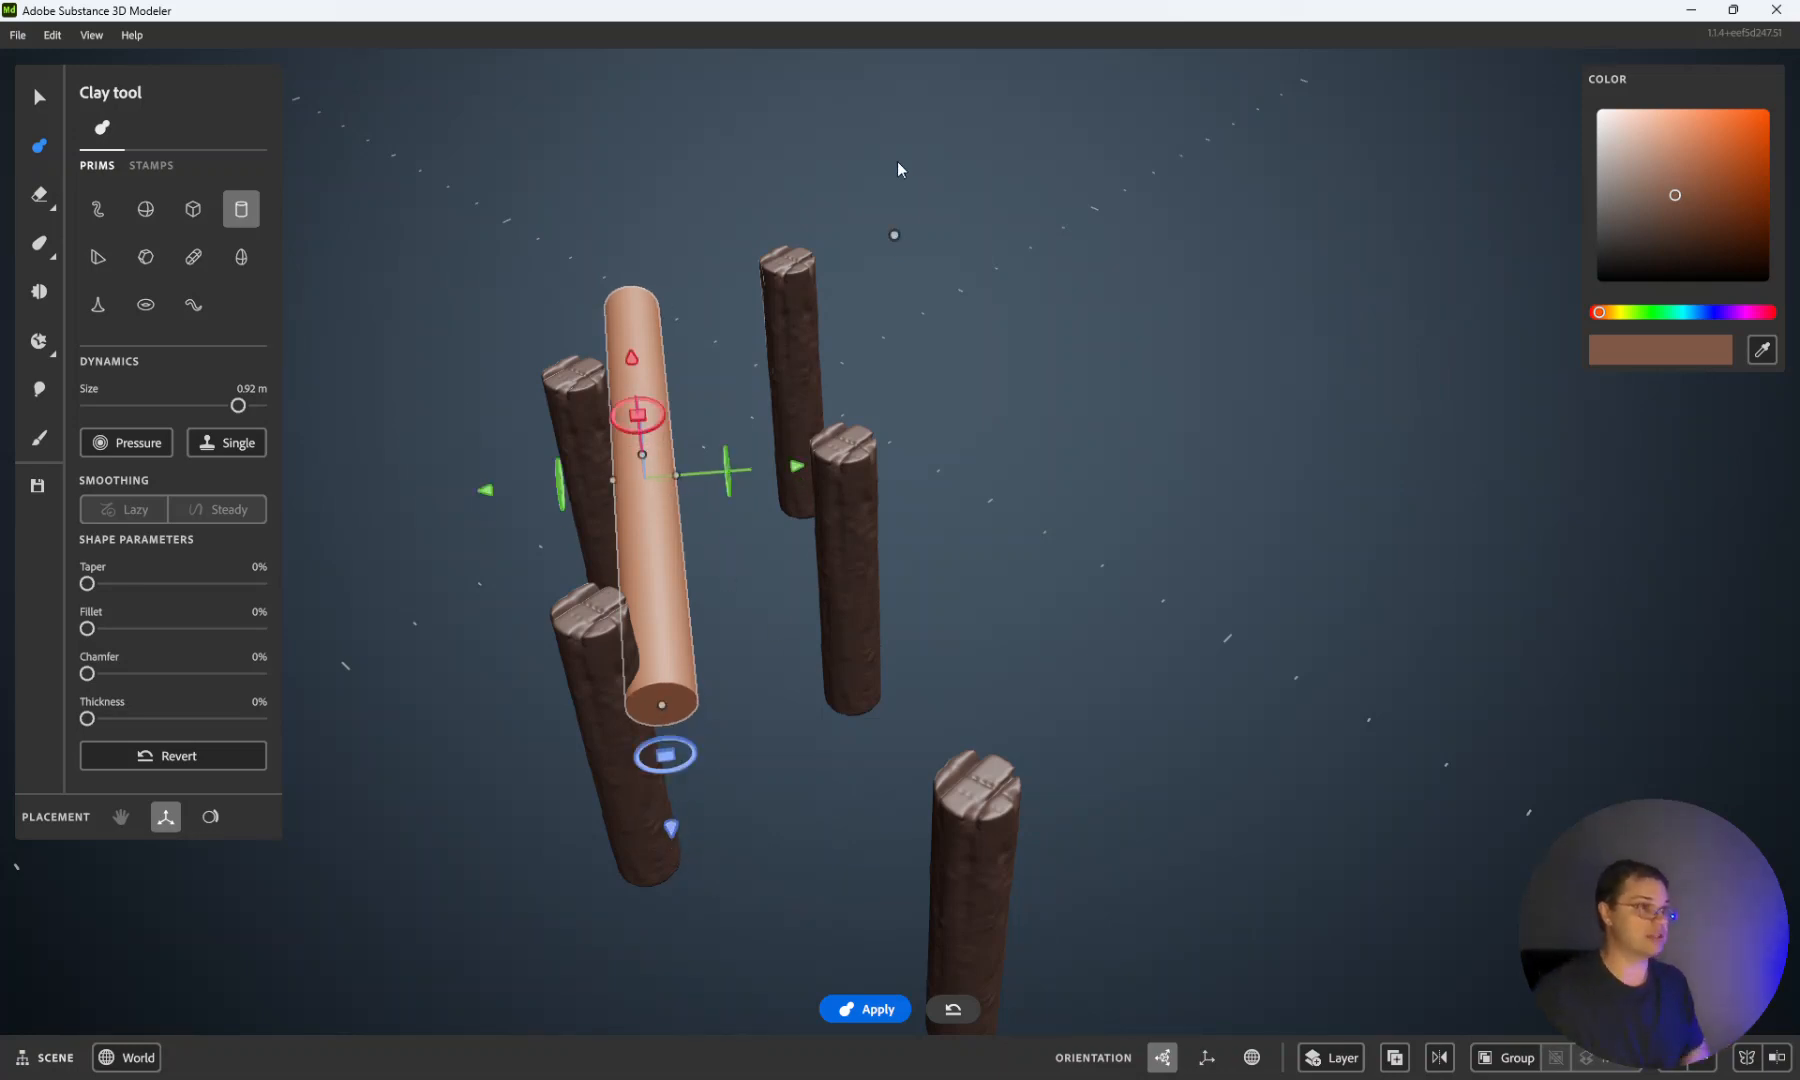
Step: Resize the horizontal cylinder to 0.76 m and slide it along the blue axis to span the two posts
drag(893, 234, 849, 313)
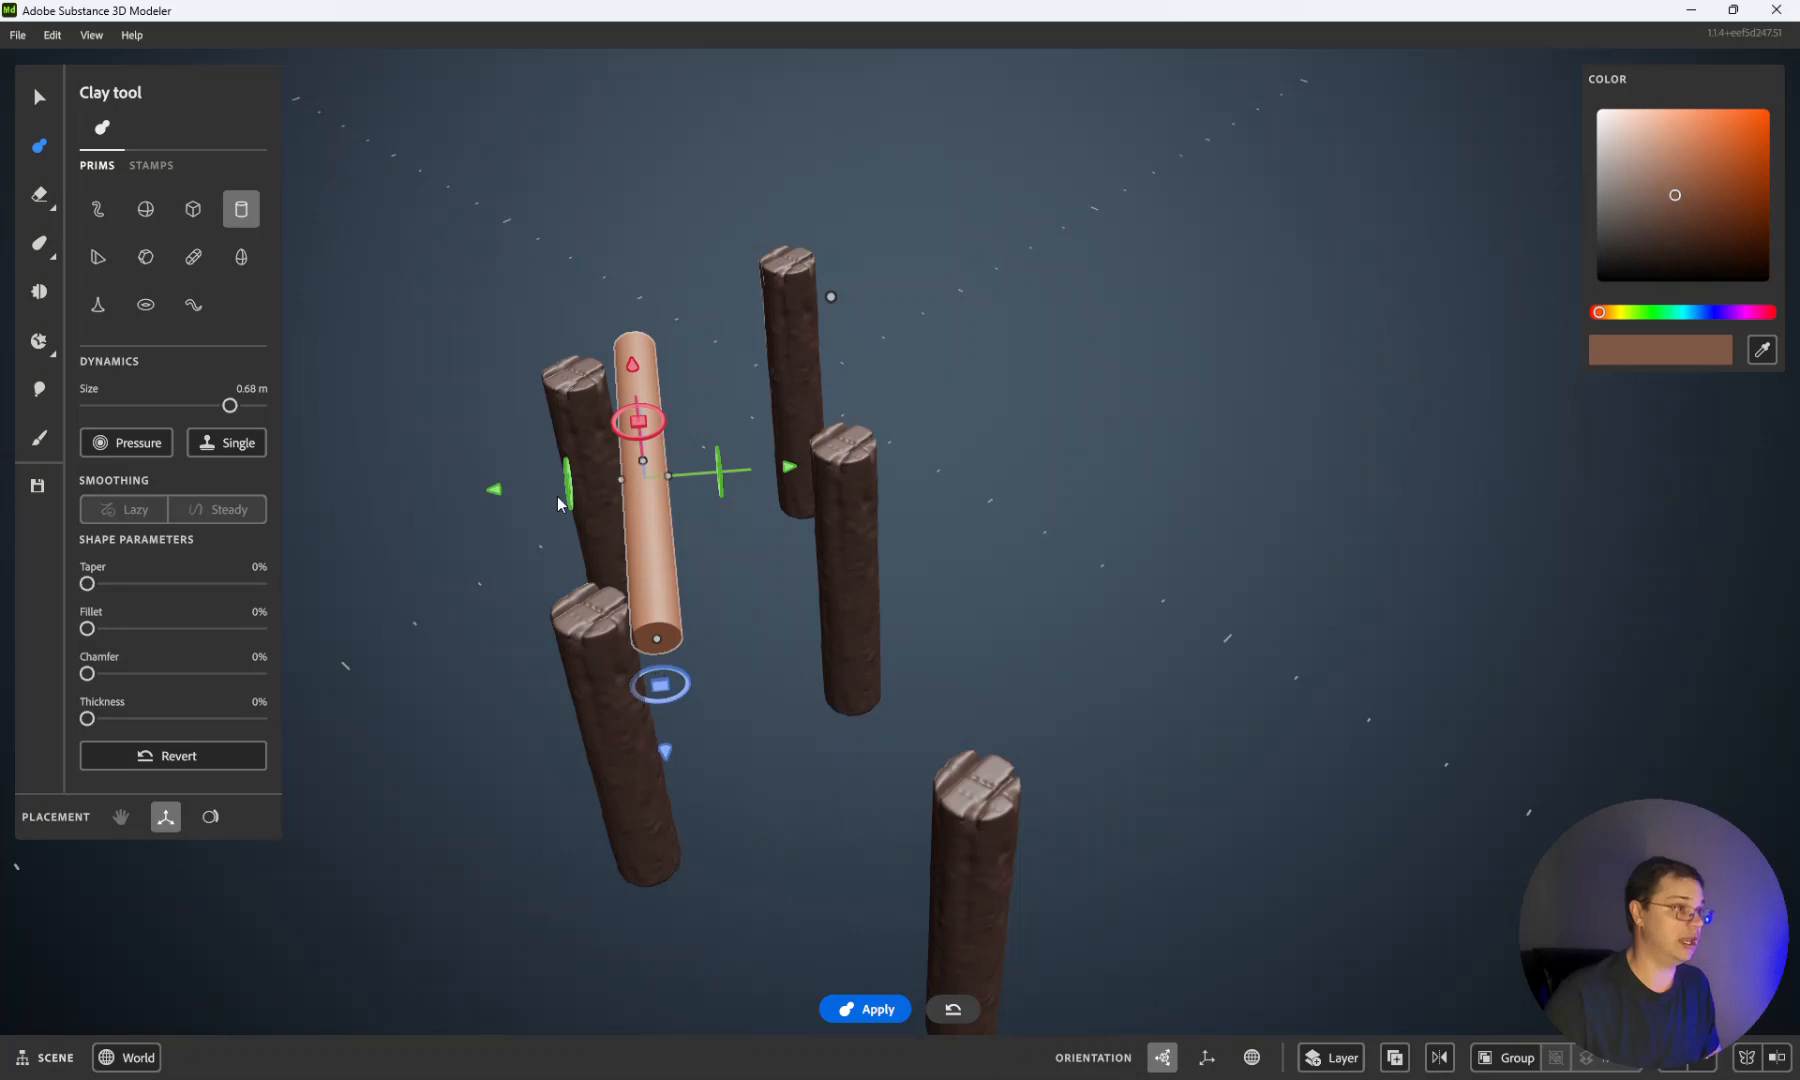
drag(493, 490, 486, 490)
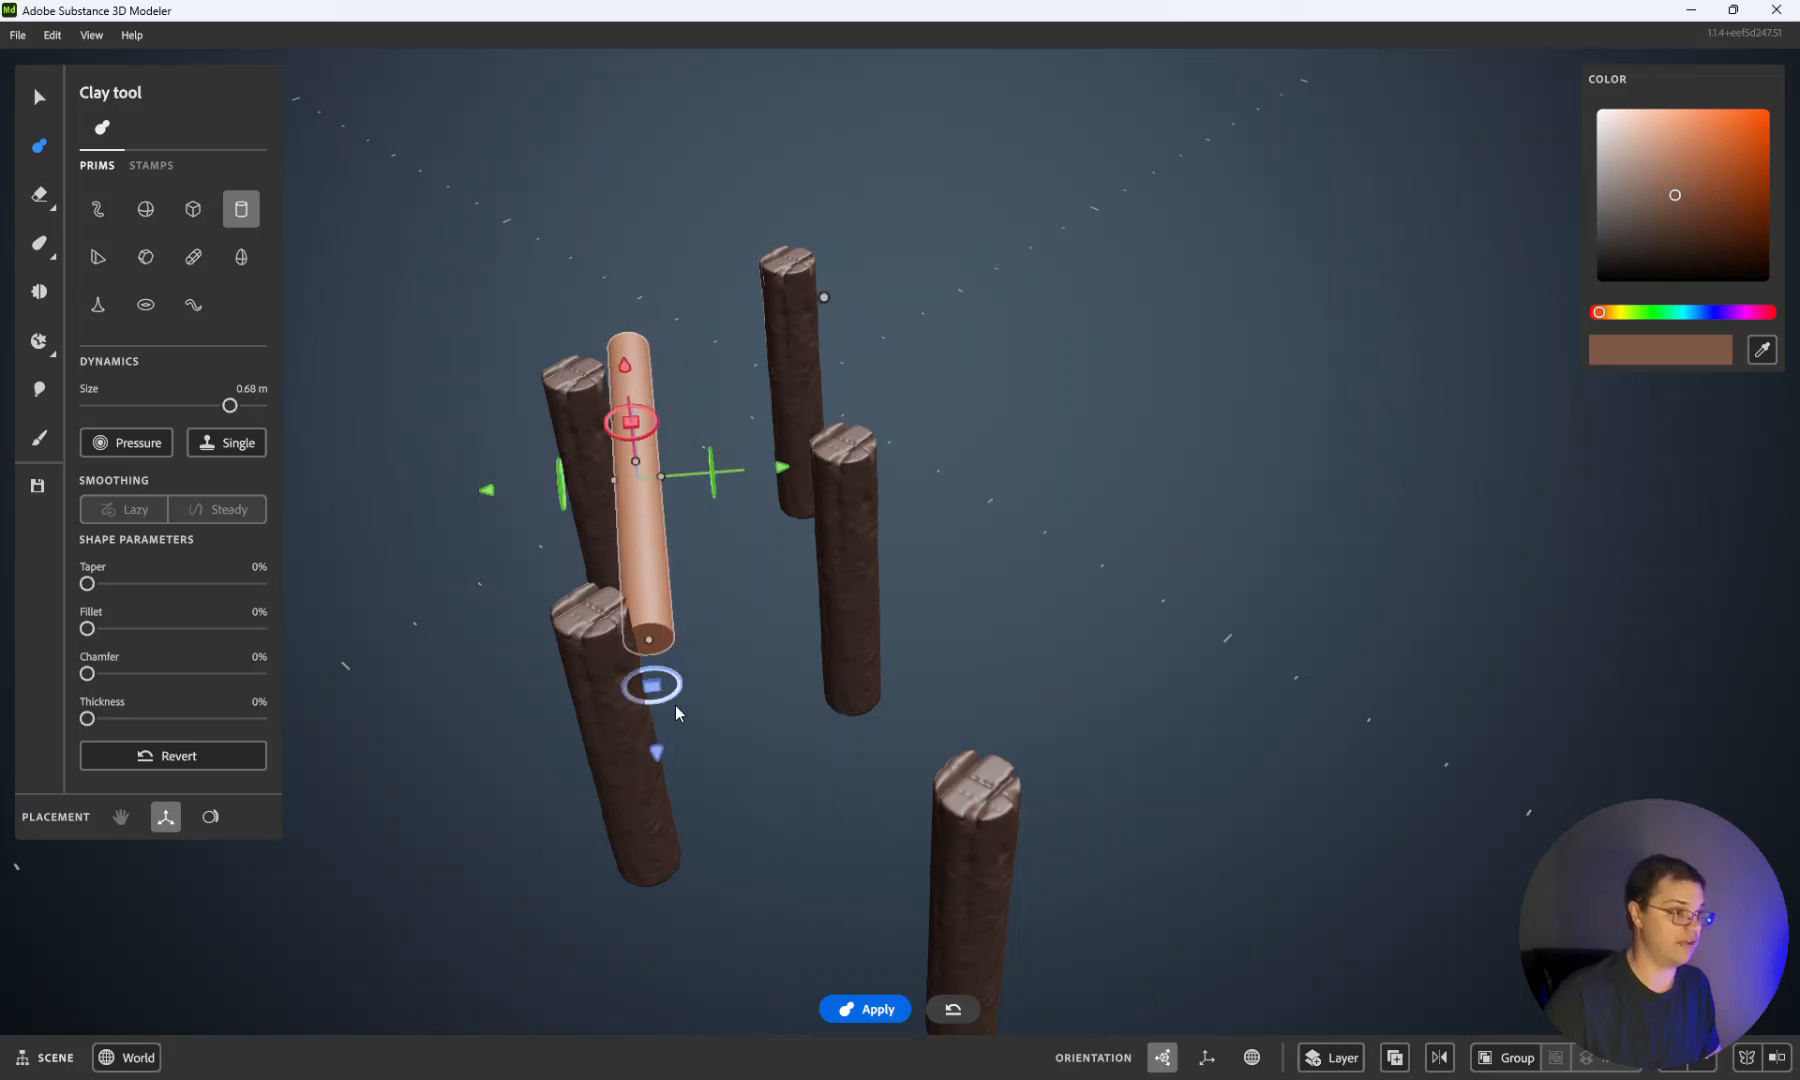
drag(648, 688, 652, 708)
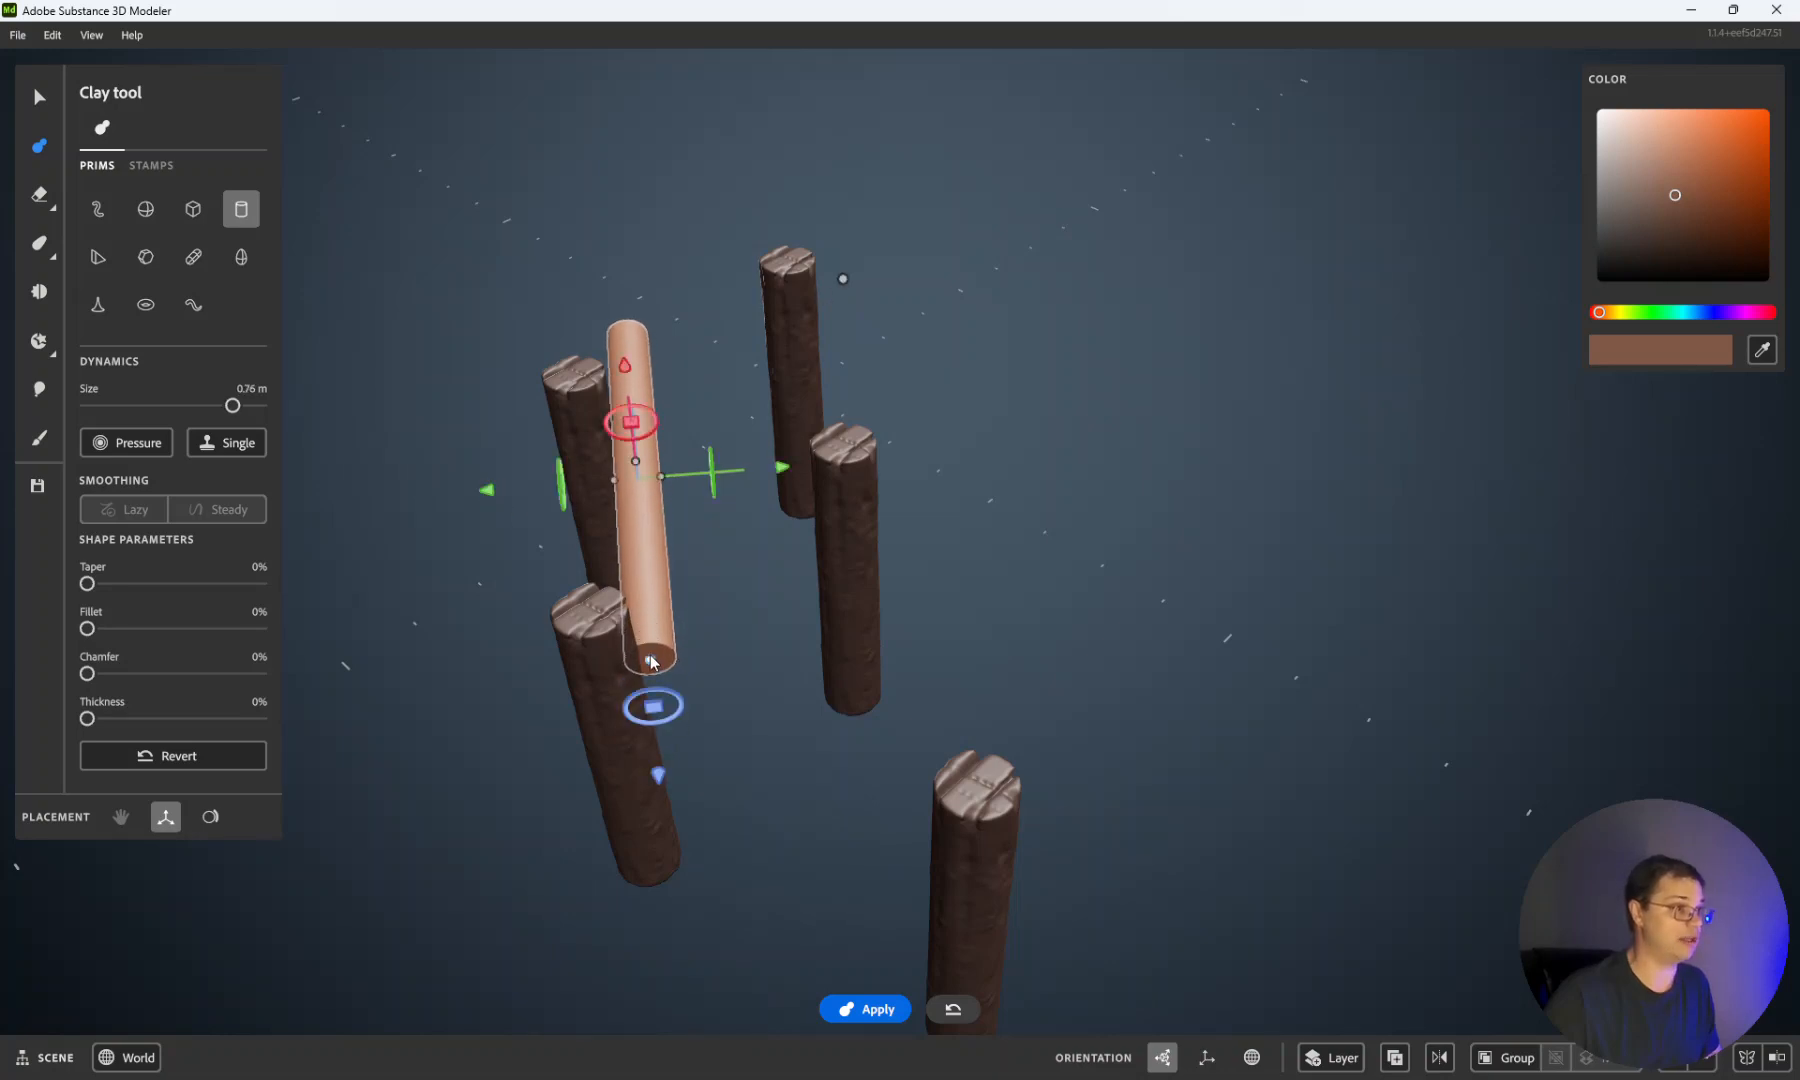
drag(665, 784, 667, 844)
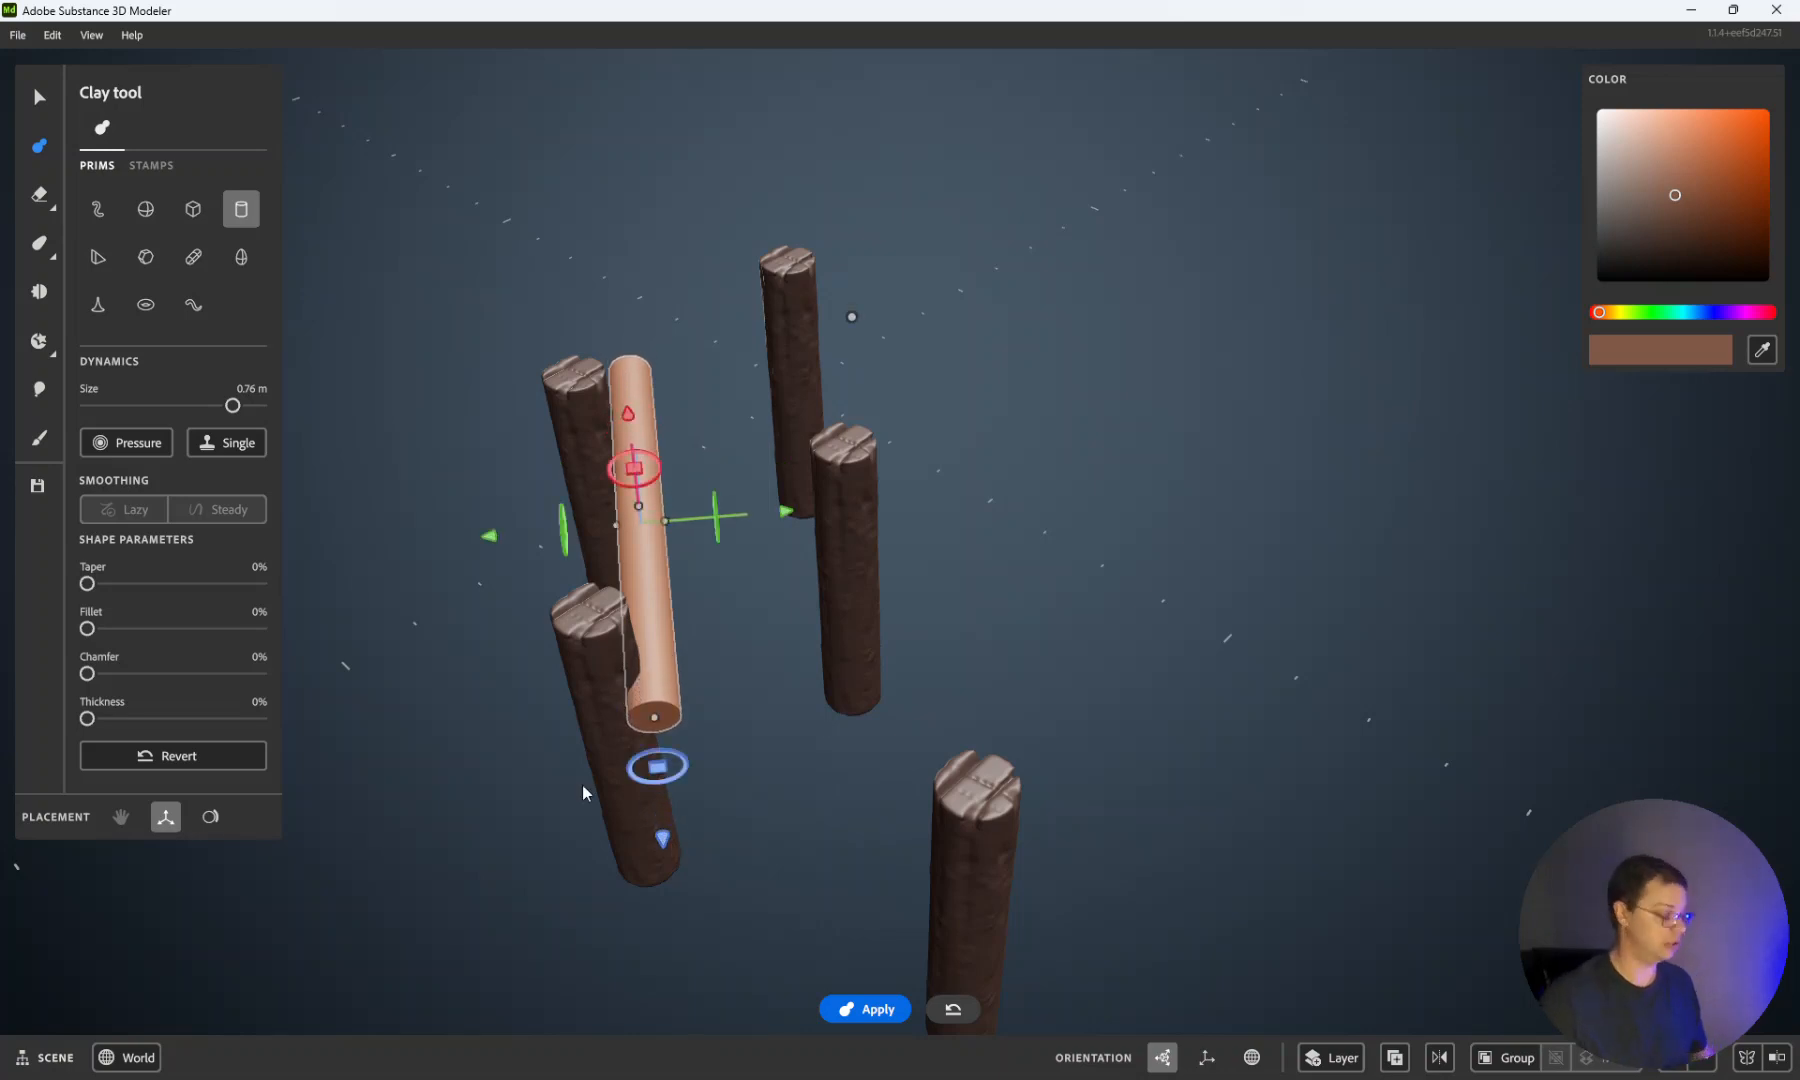
Step: Move the horizontal cylinder along its green axis closer to the posts so it crosses both of them as a beam
scroll(637, 737, up, 4)
scroll(637, 737, down, 4)
alt+drag(487, 777, 880, 661)
alt+drag(538, 730, 522, 675)
drag(641, 493, 645, 505)
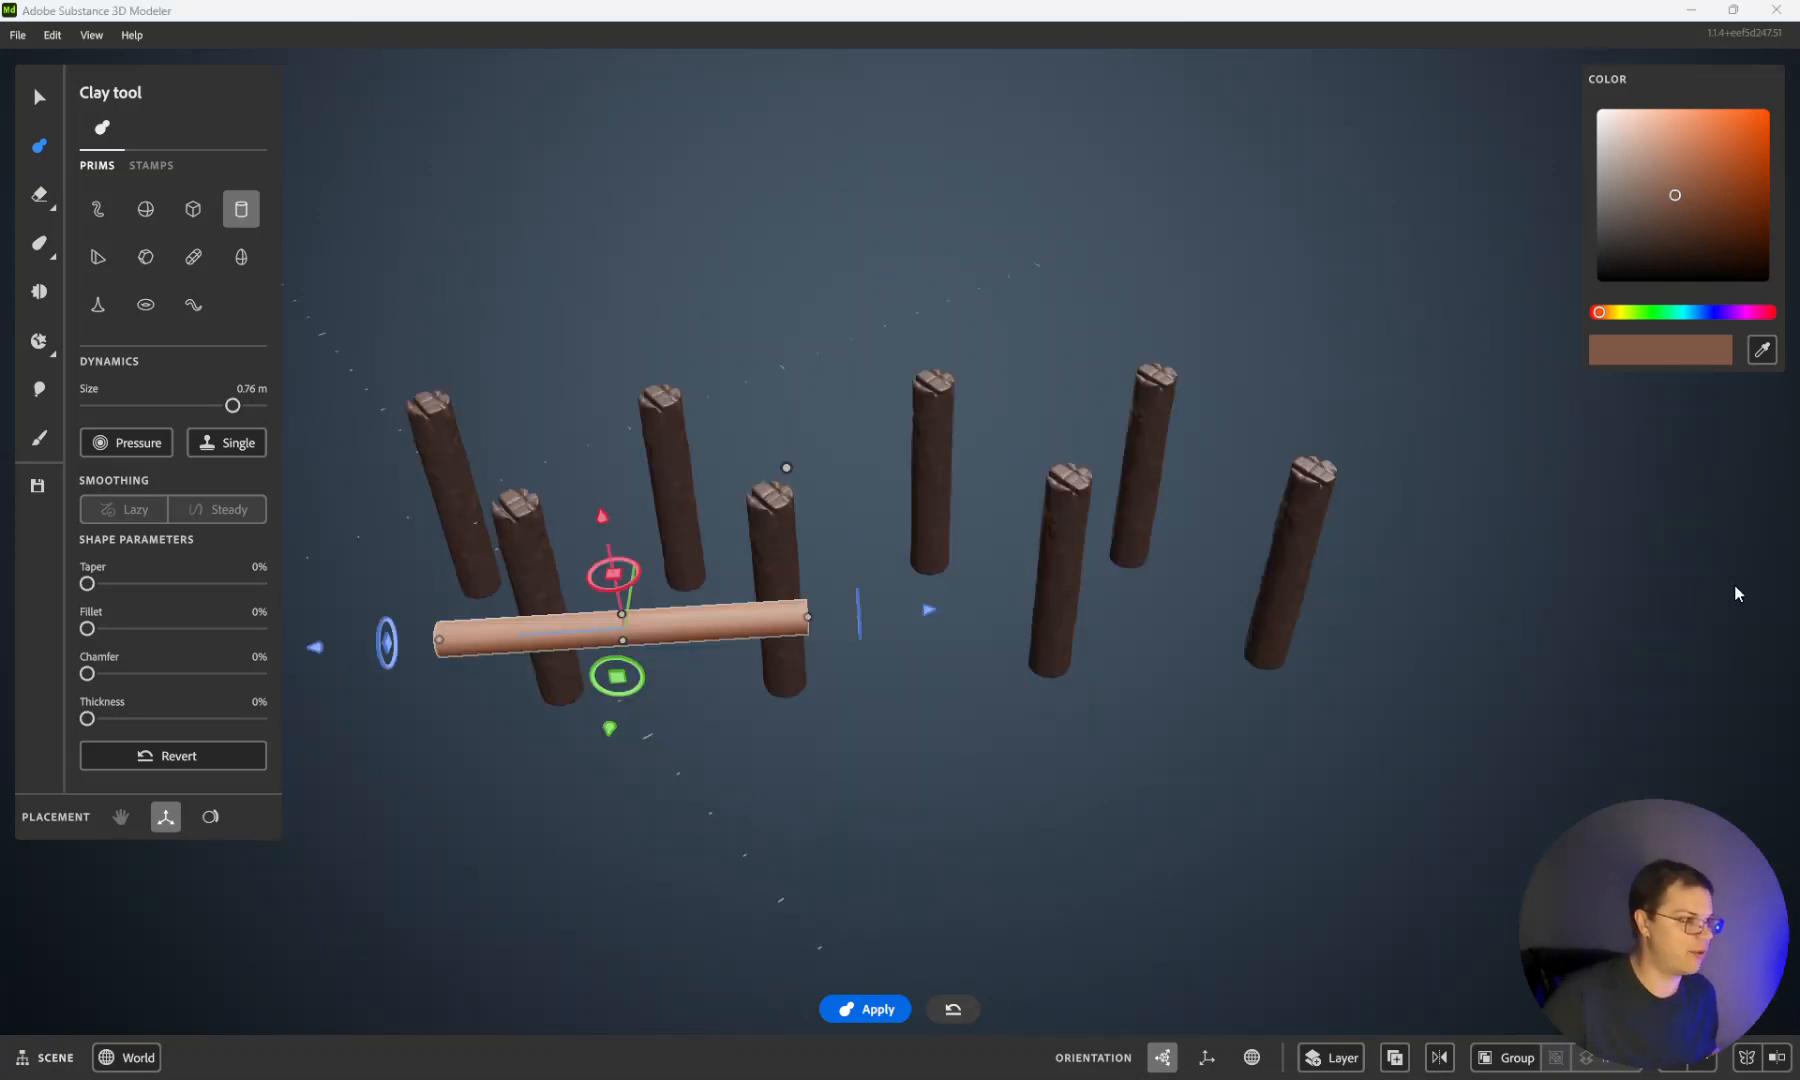
drag(612, 728, 631, 679)
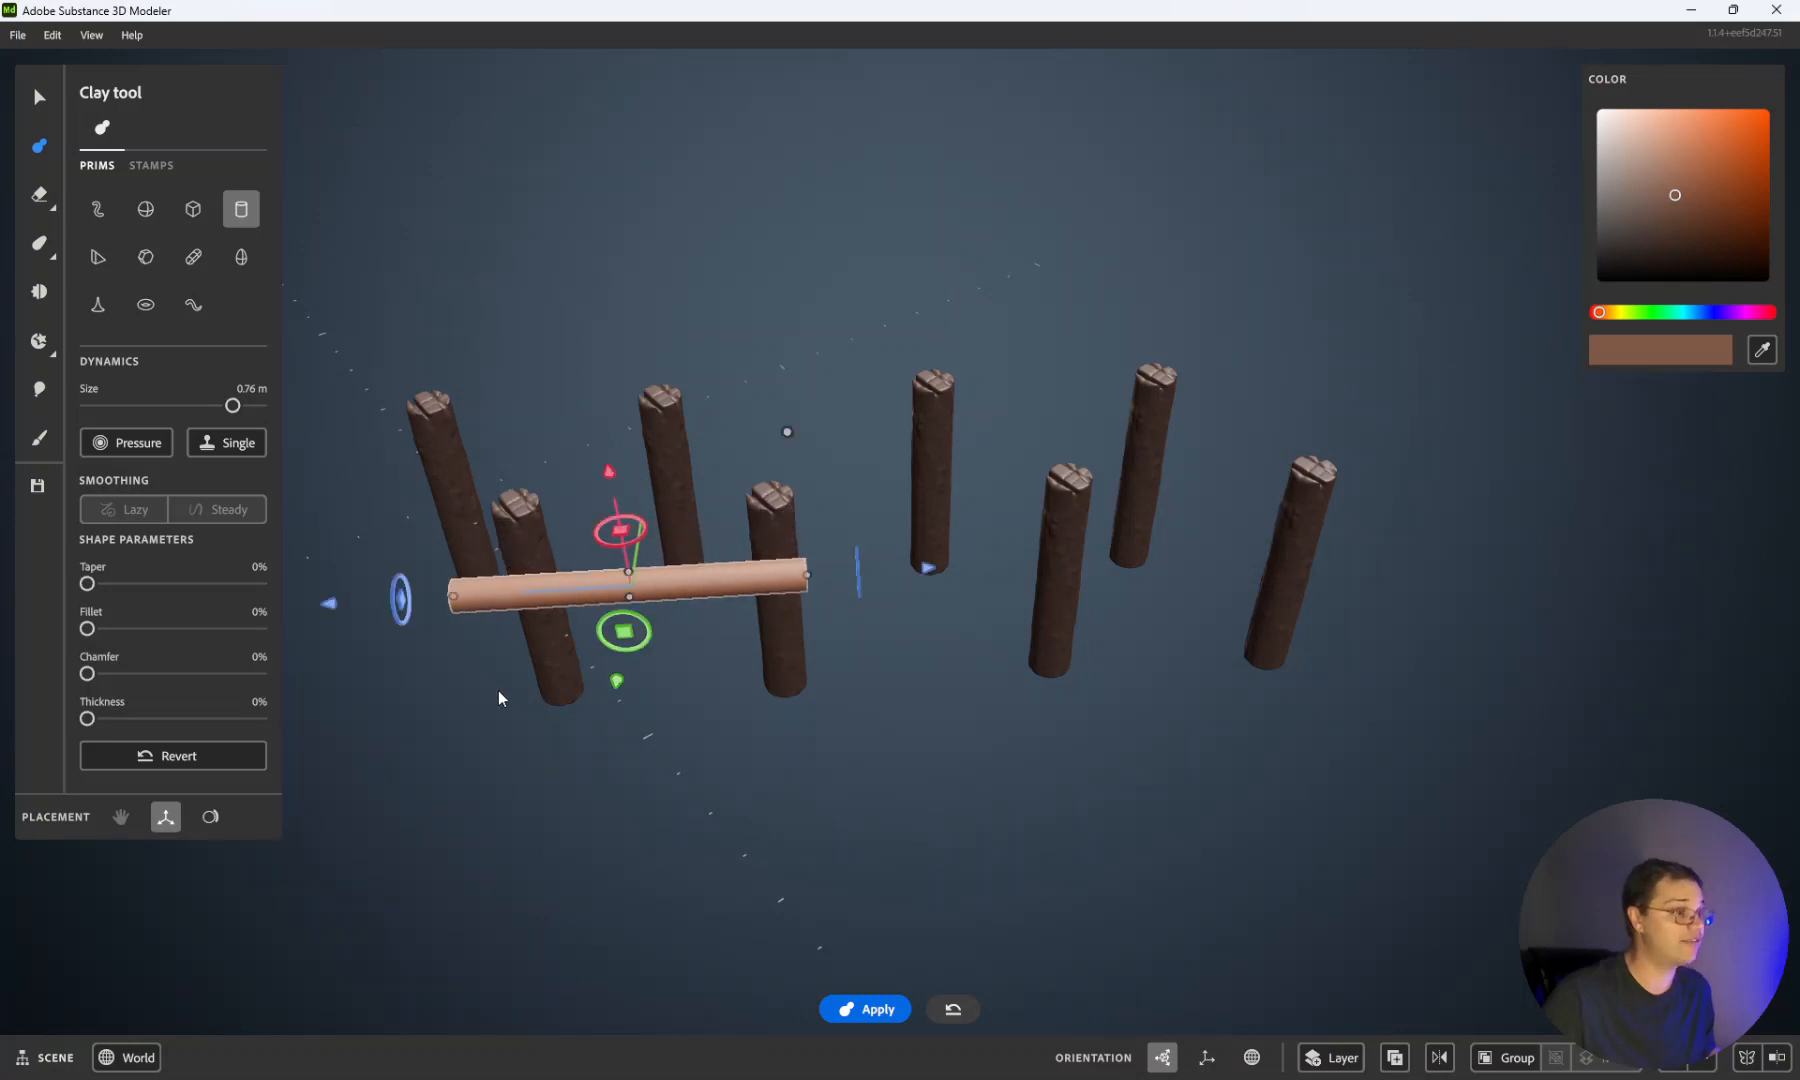
scroll(461, 656, up, 2)
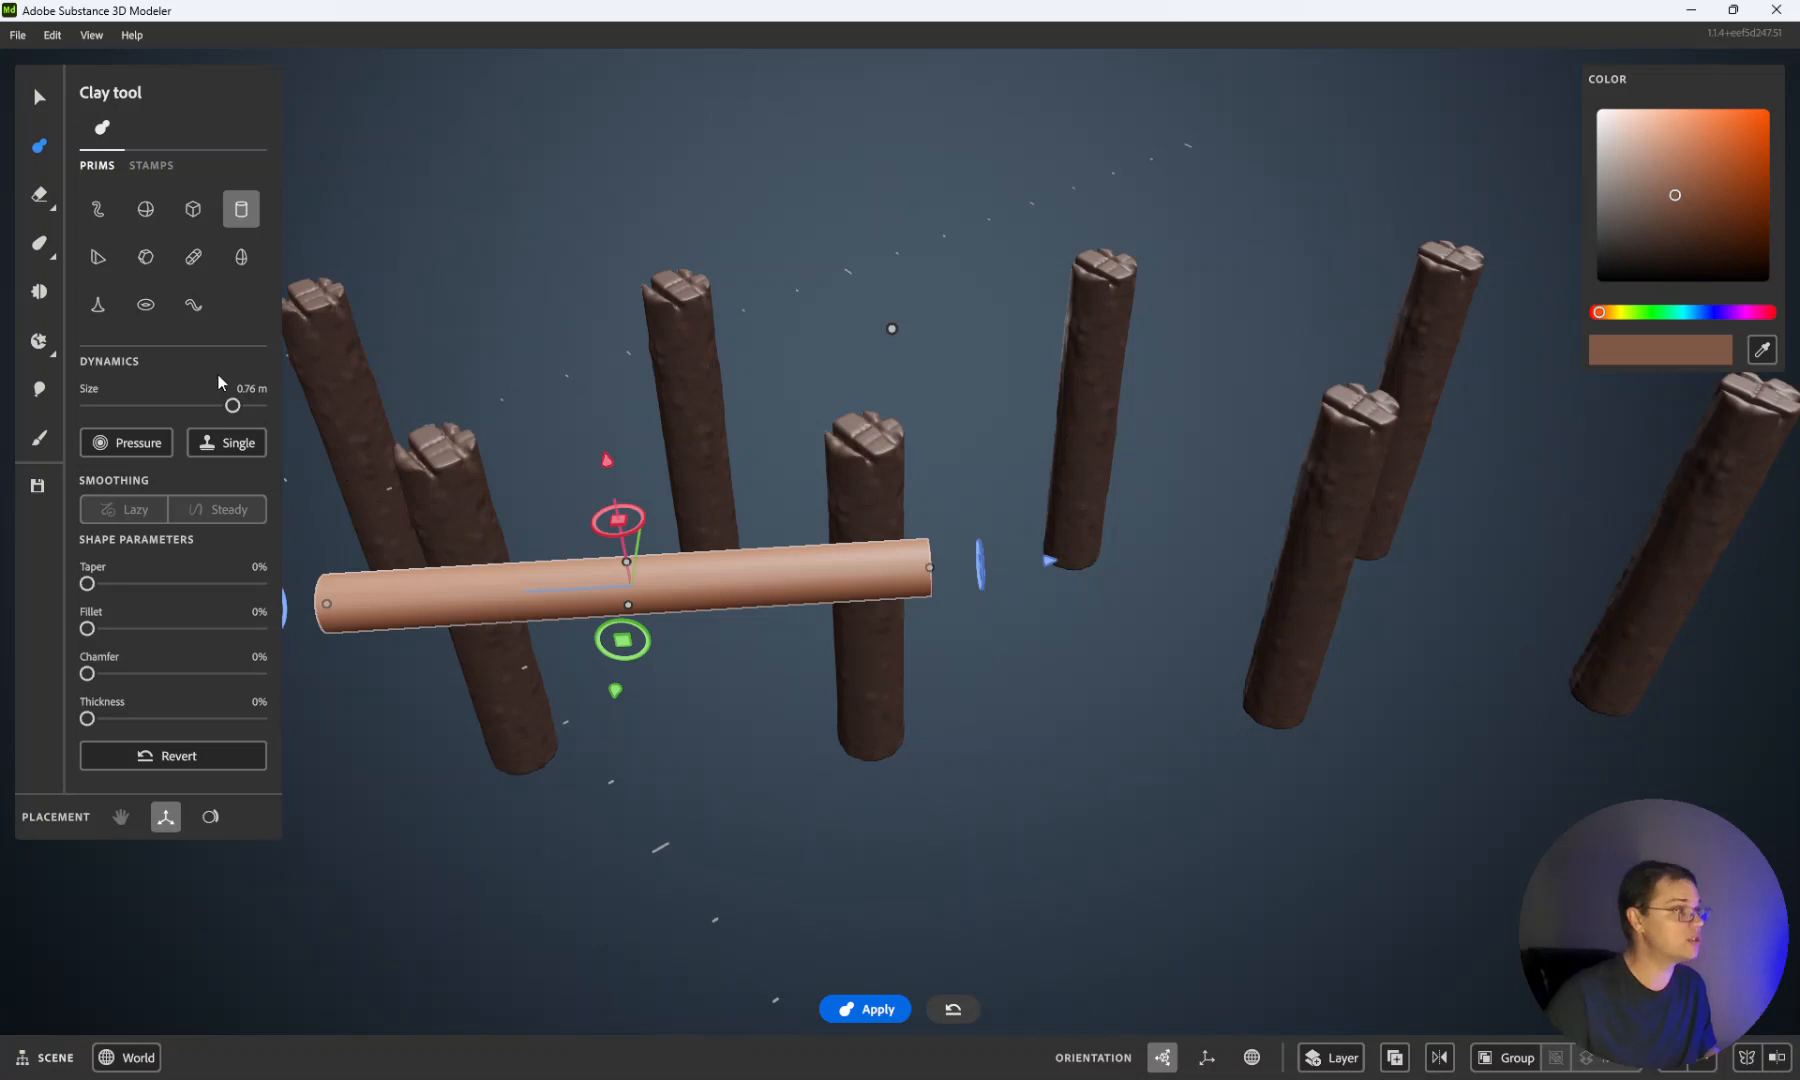
Step: Restore the unapplied horizontal cylinder in the Clay tool and move it further along its green axis against the posts
click(39, 342)
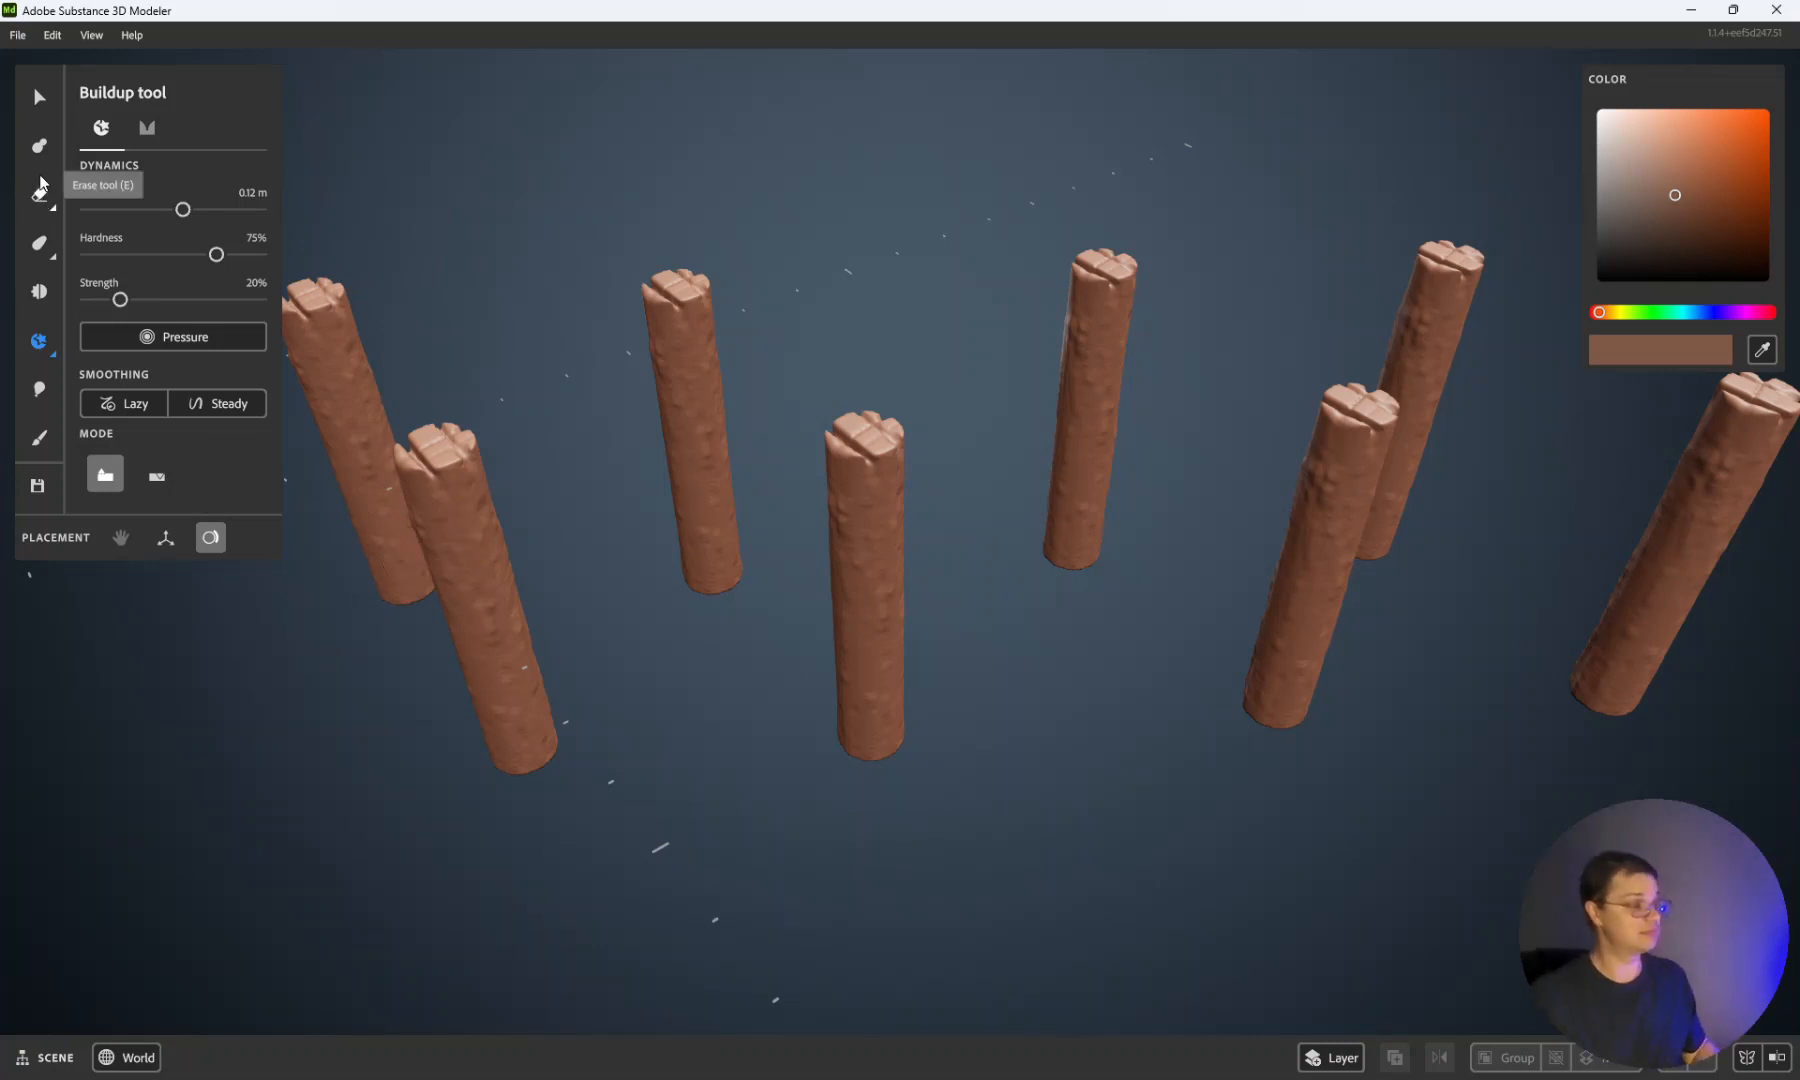
click(39, 145)
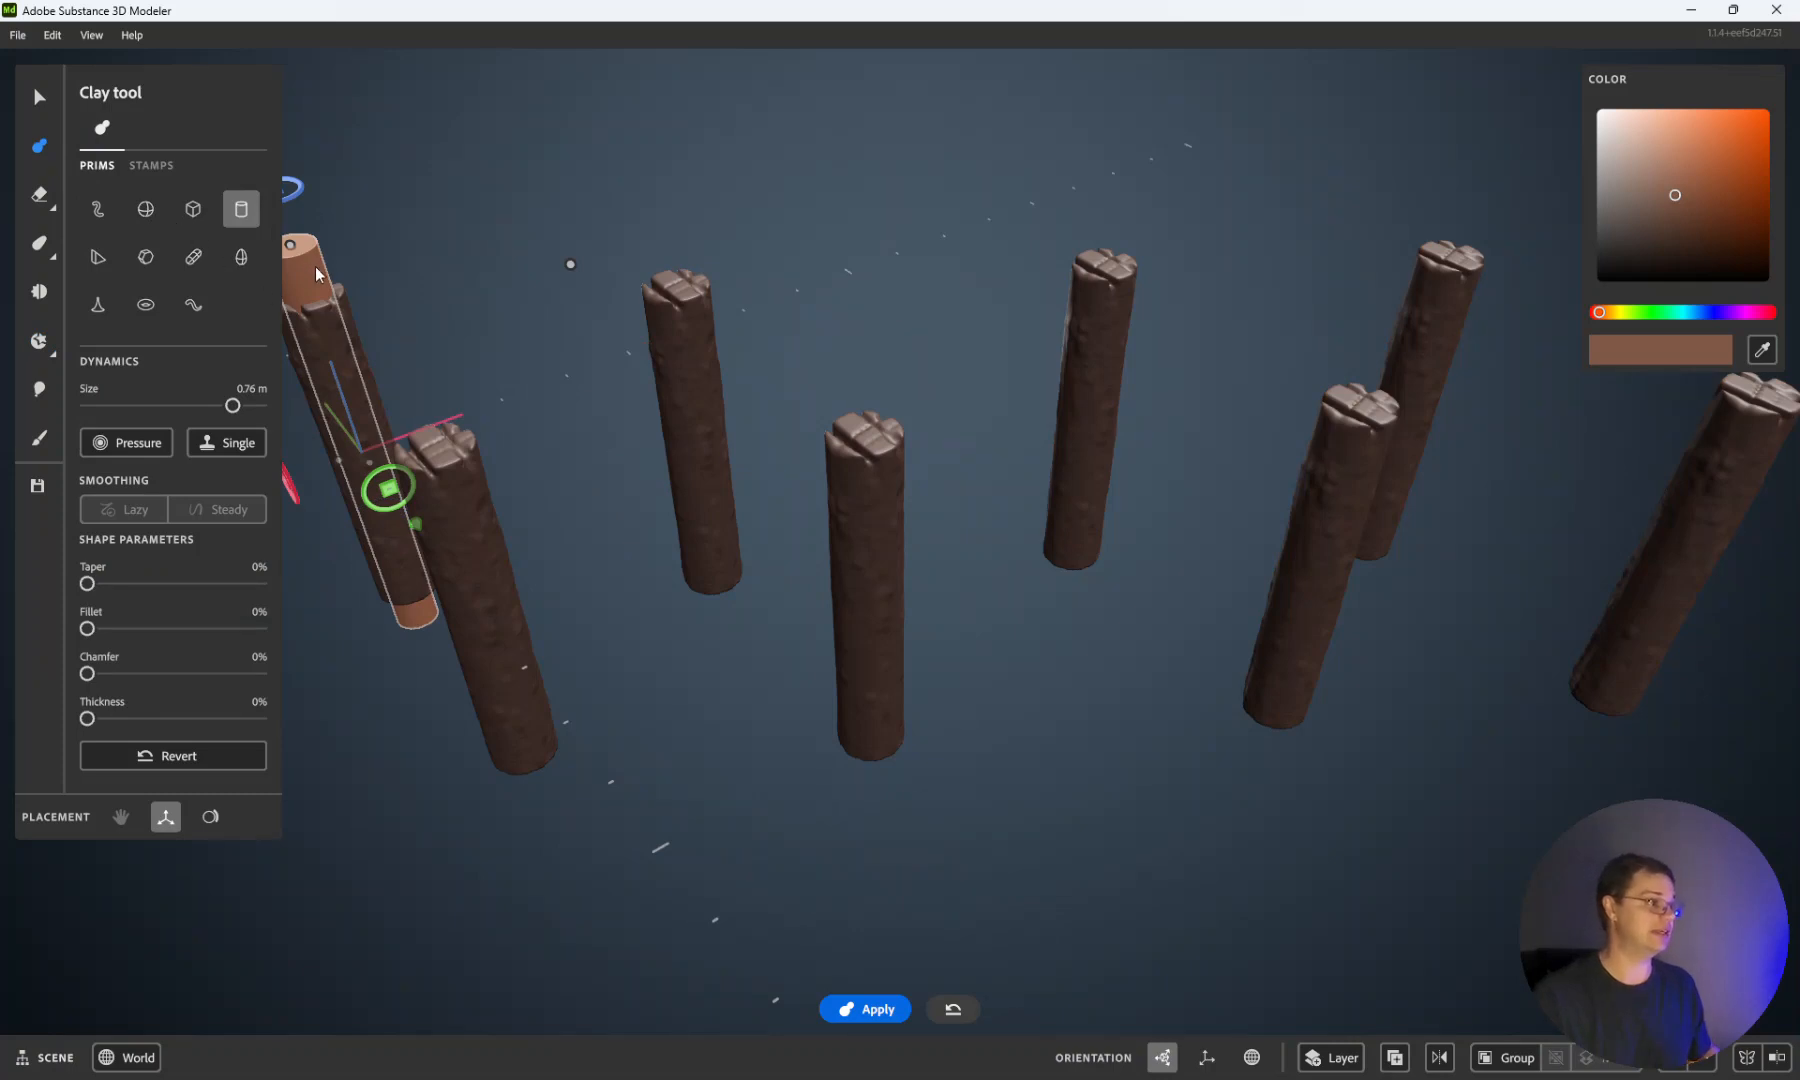
key(ctrl+z)
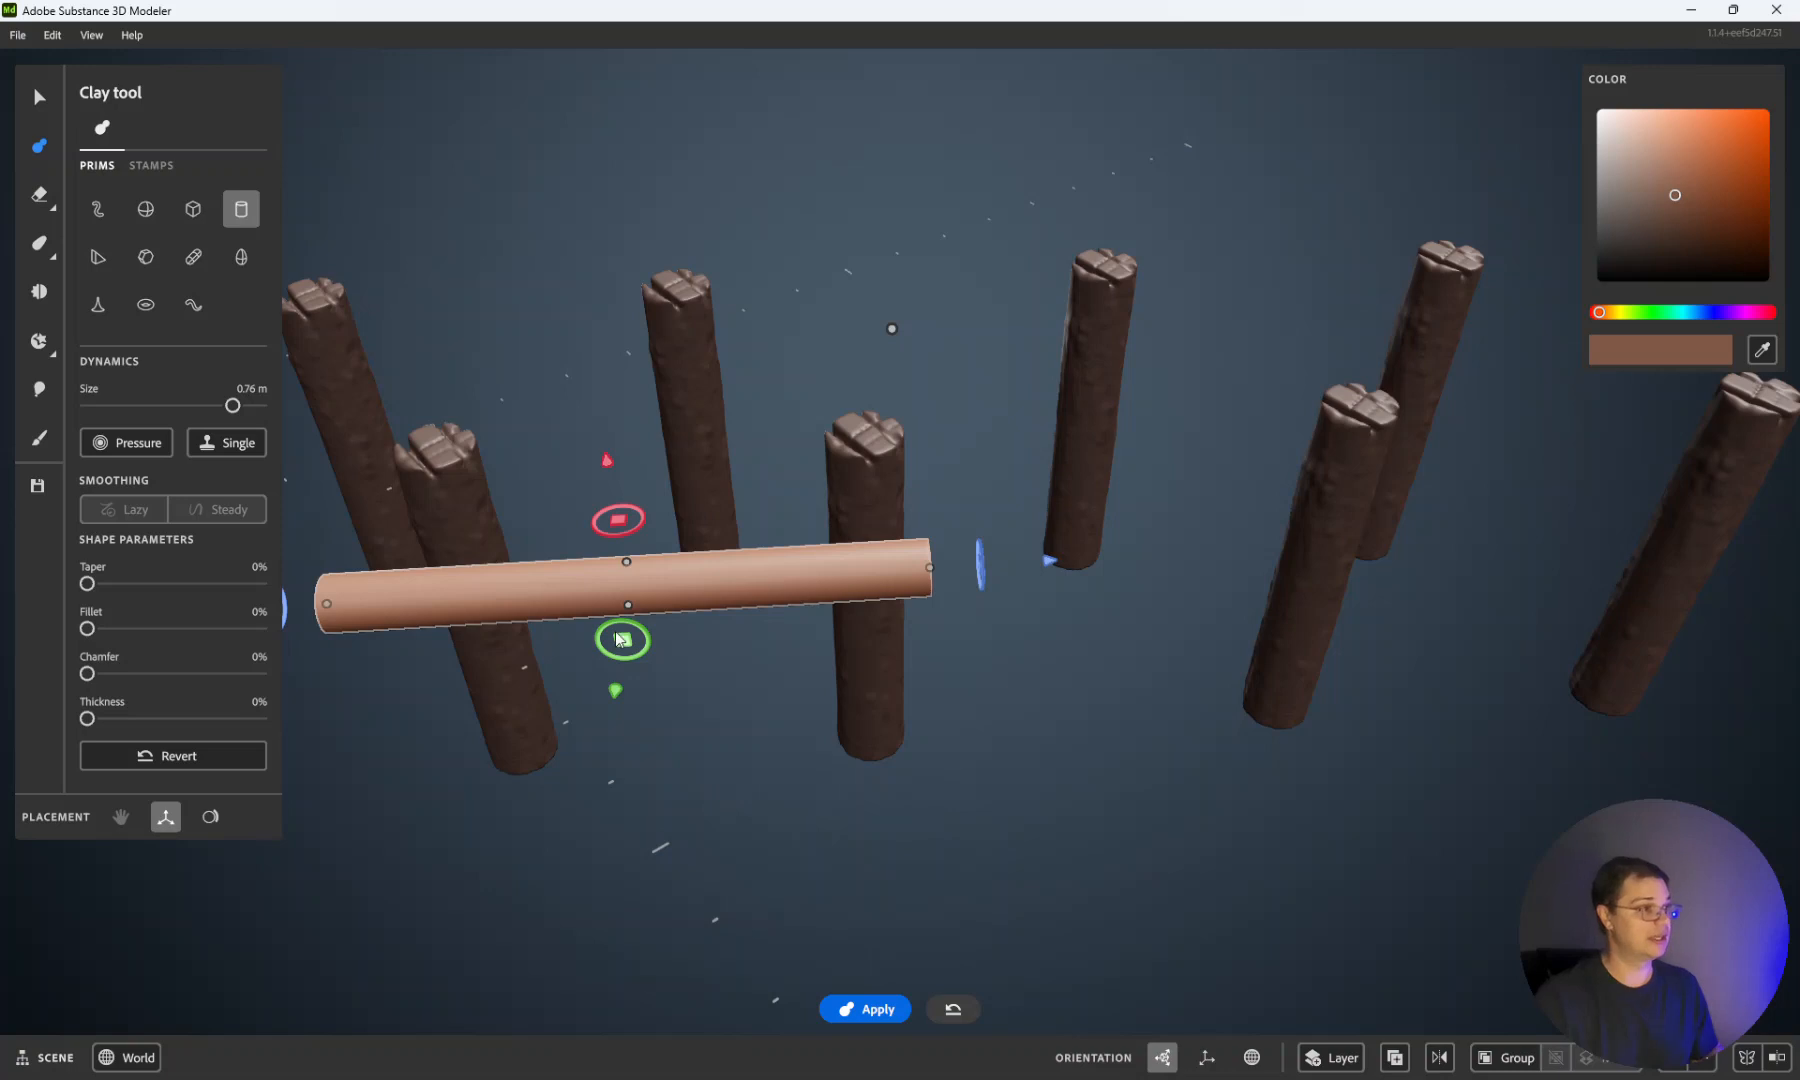
drag(615, 700, 623, 566)
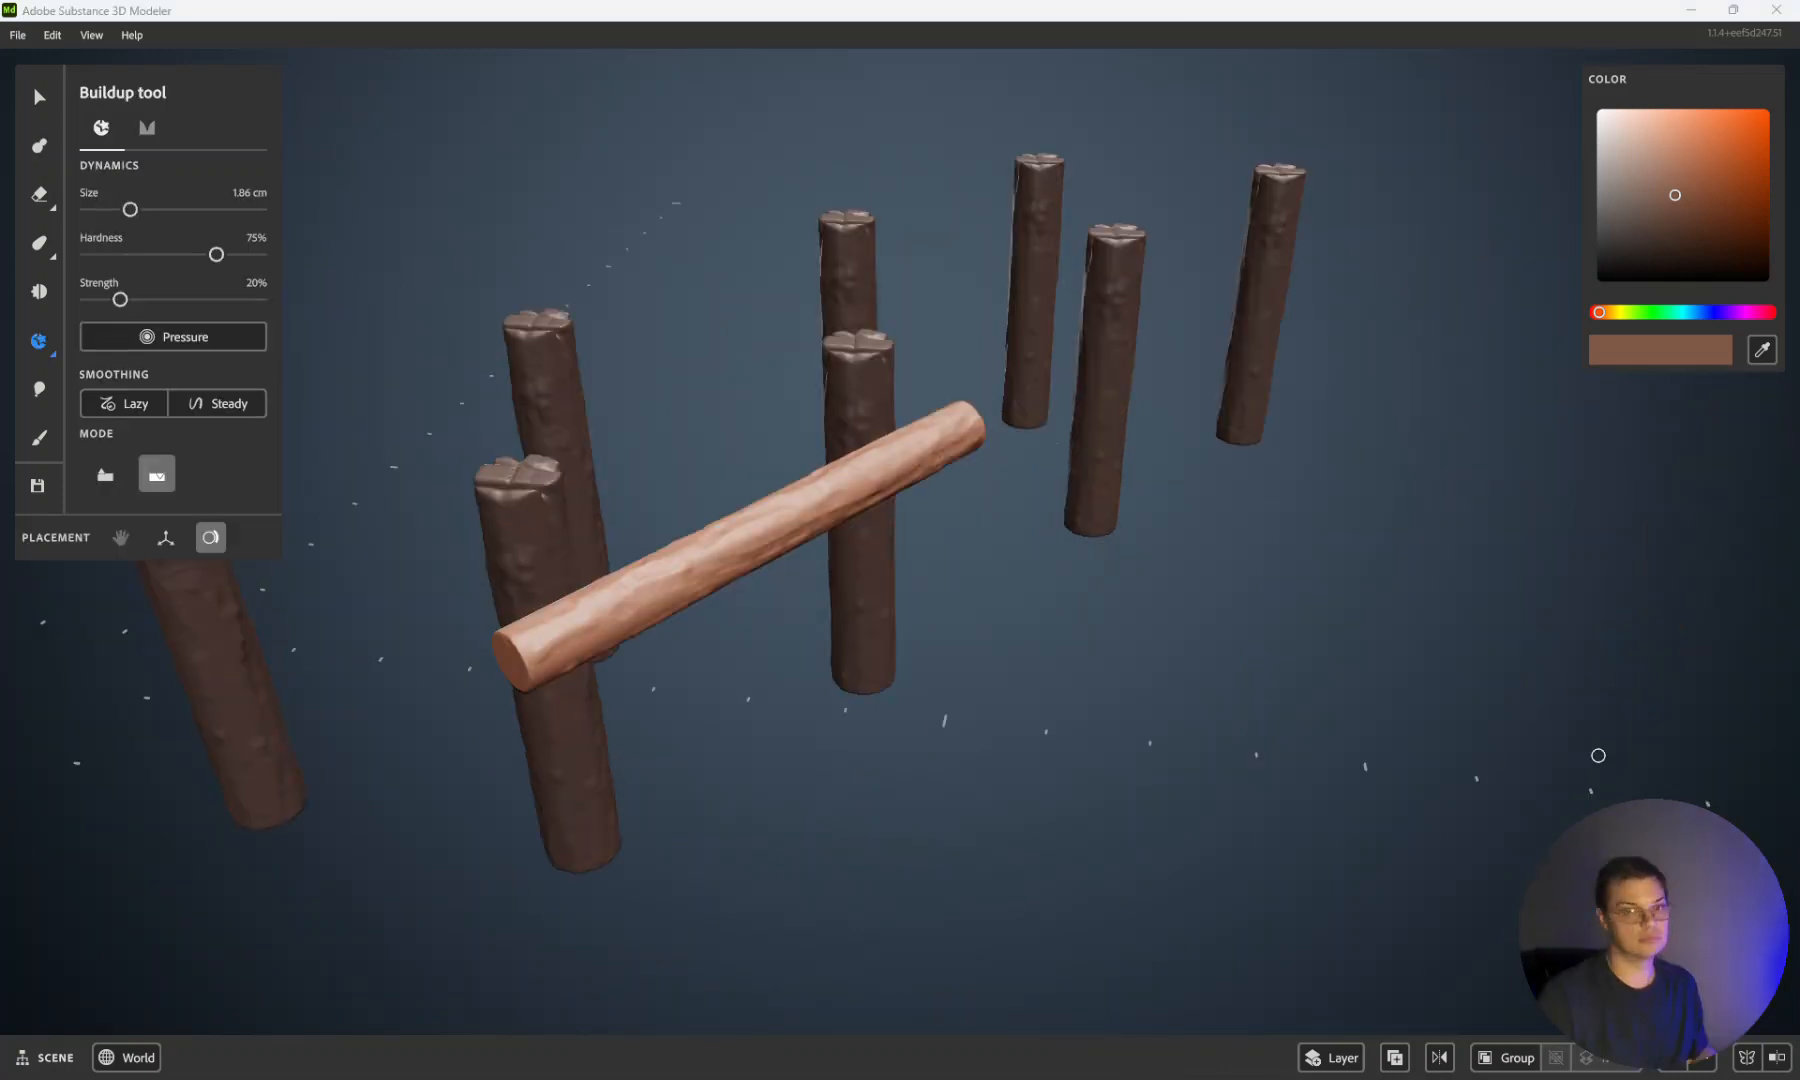
Step: Smooth the rough surface of the horizontal beam with the Smooth tool, working along its front and underside
middle_drag(844, 690, 810, 675)
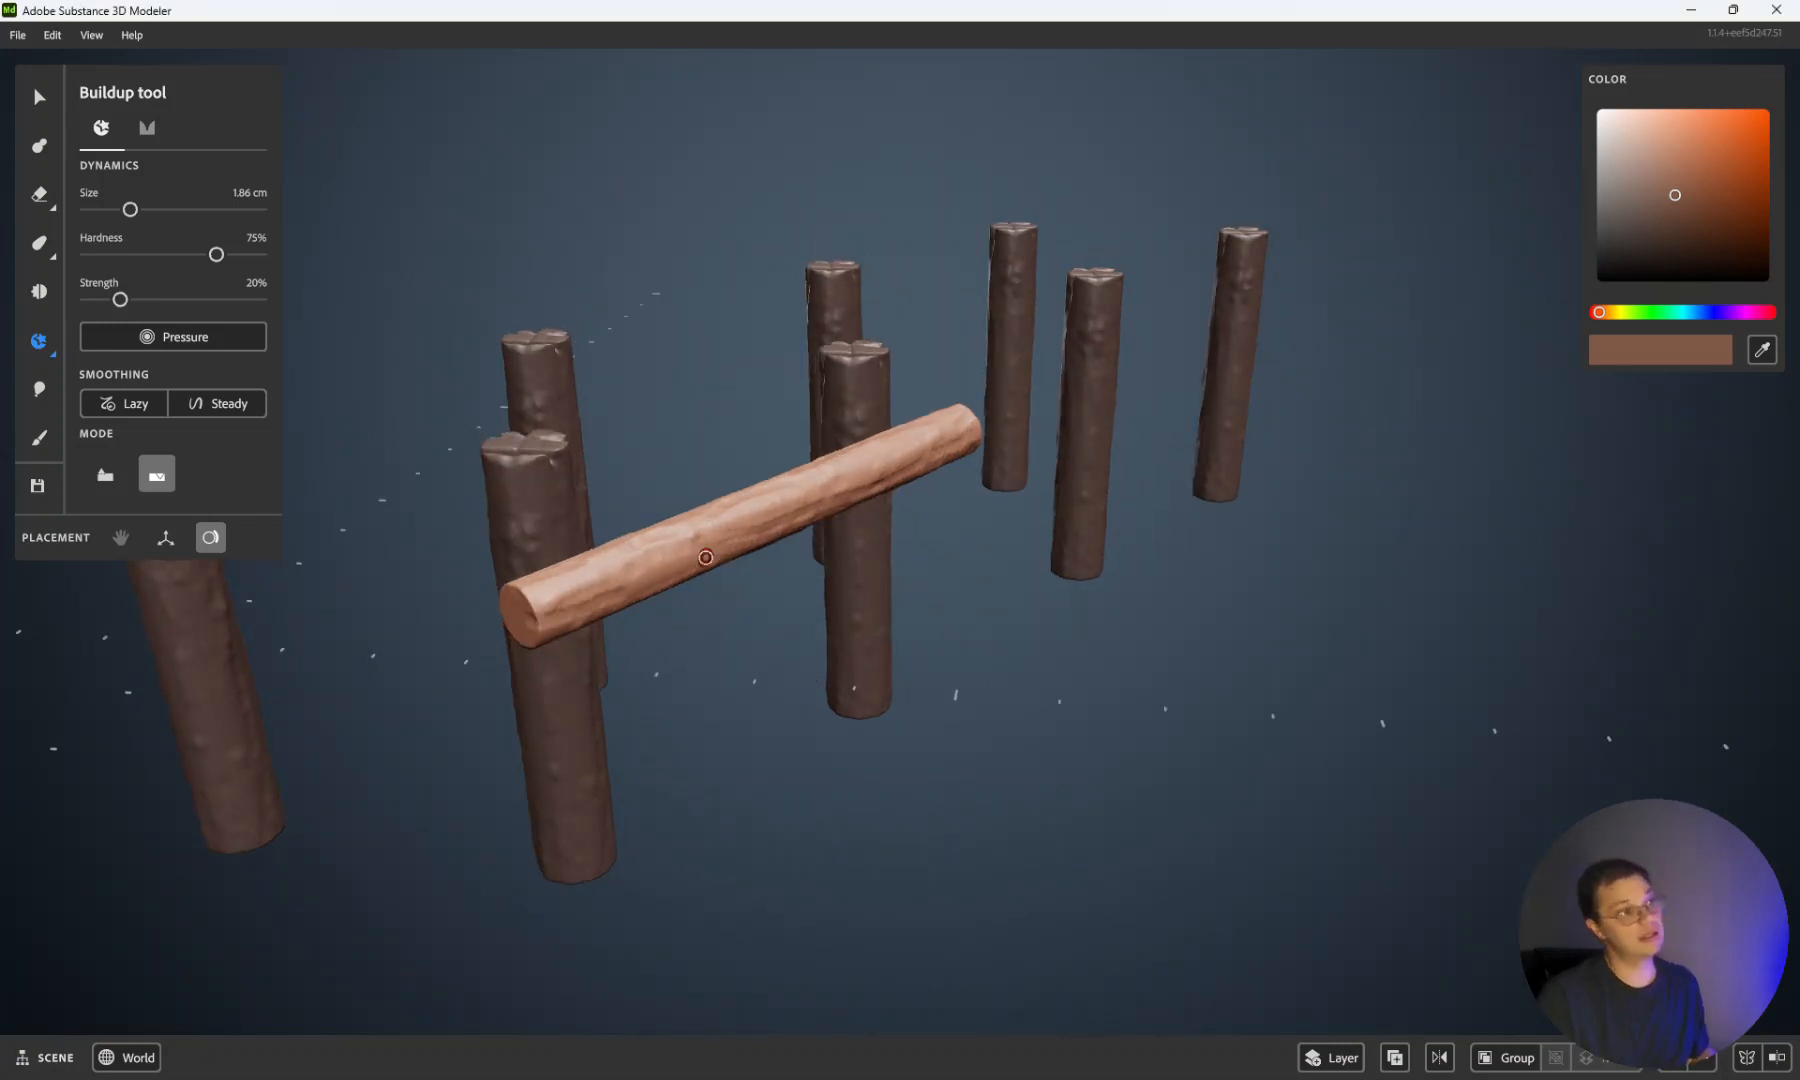
click(39, 291)
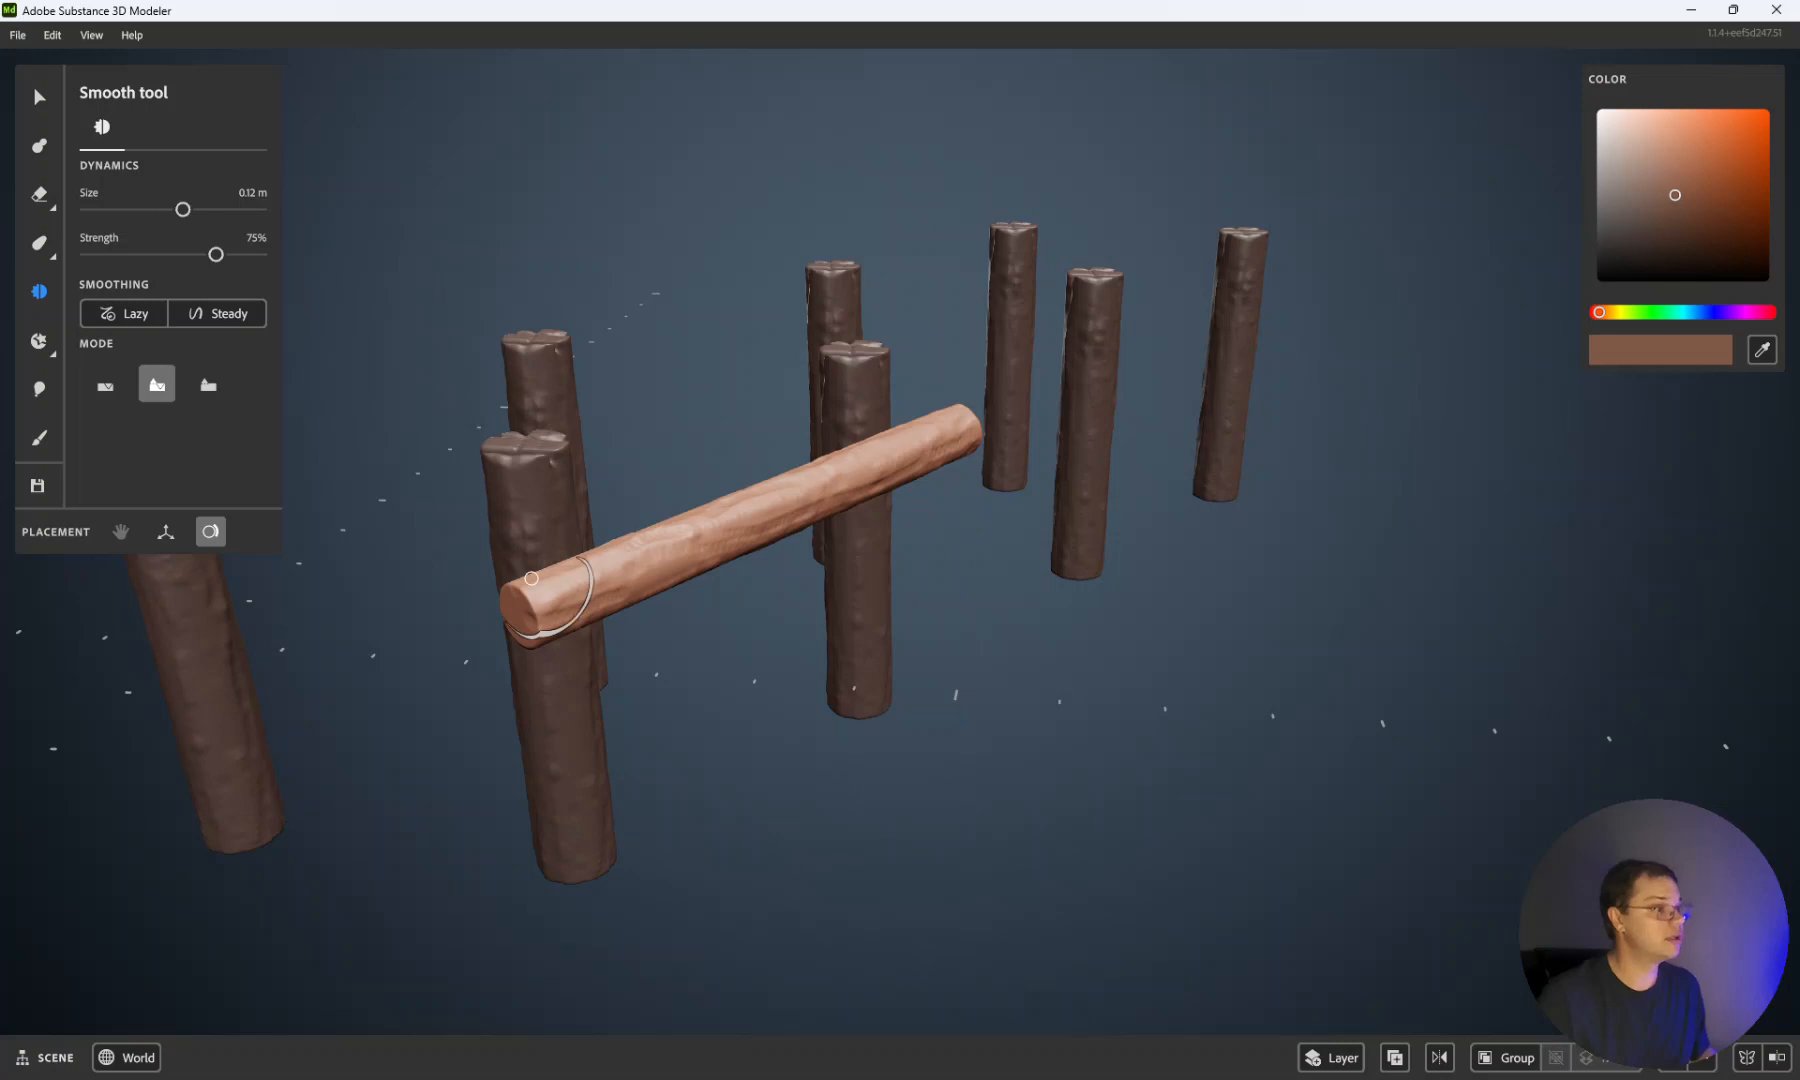
mouse_move(628, 576)
mouse_down()
mouse_move(873, 474)
mouse_move(688, 515)
mouse_up()
mouse_move(1181, 527)
alt+mouse_down()
mouse_move(864, 611)
mouse_move(647, 506)
mouse_move(740, 248)
alt+mouse_up()
mouse_move(392, 263)
mouse_down()
mouse_move(550, 275)
mouse_move(430, 261)
mouse_up()
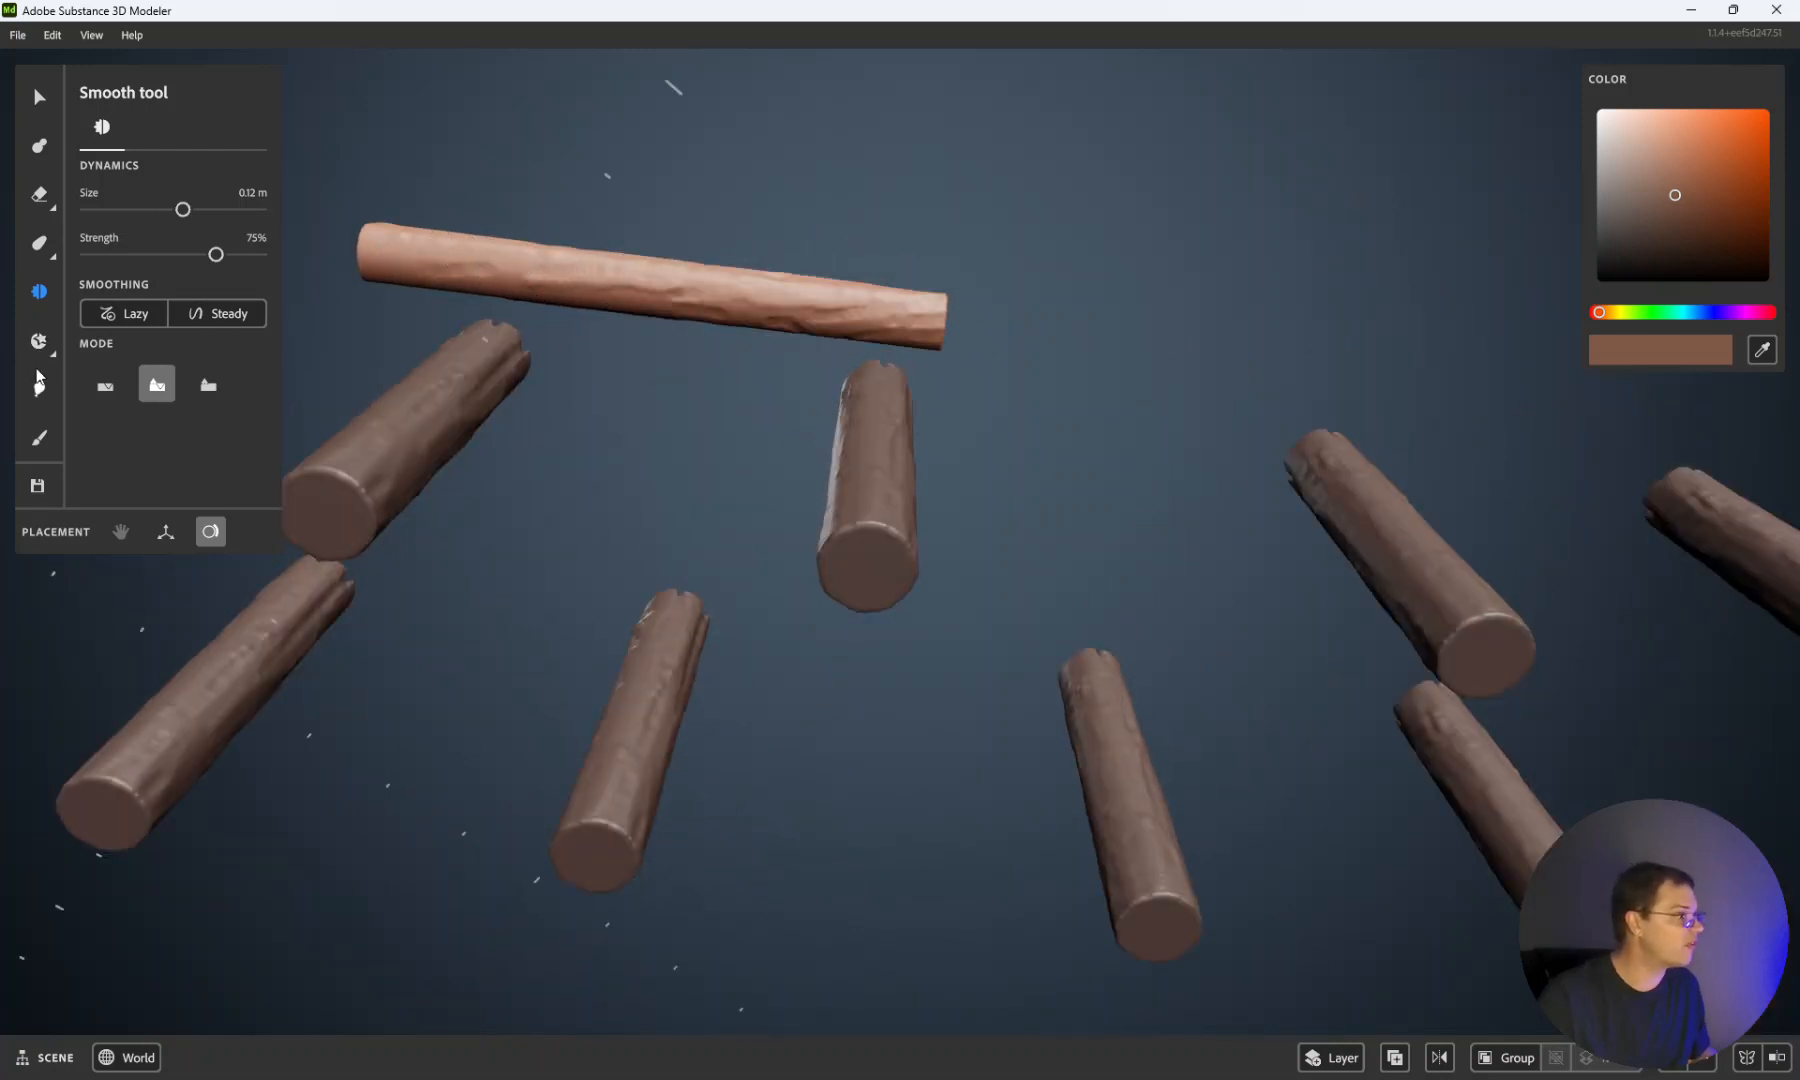
click(38, 340)
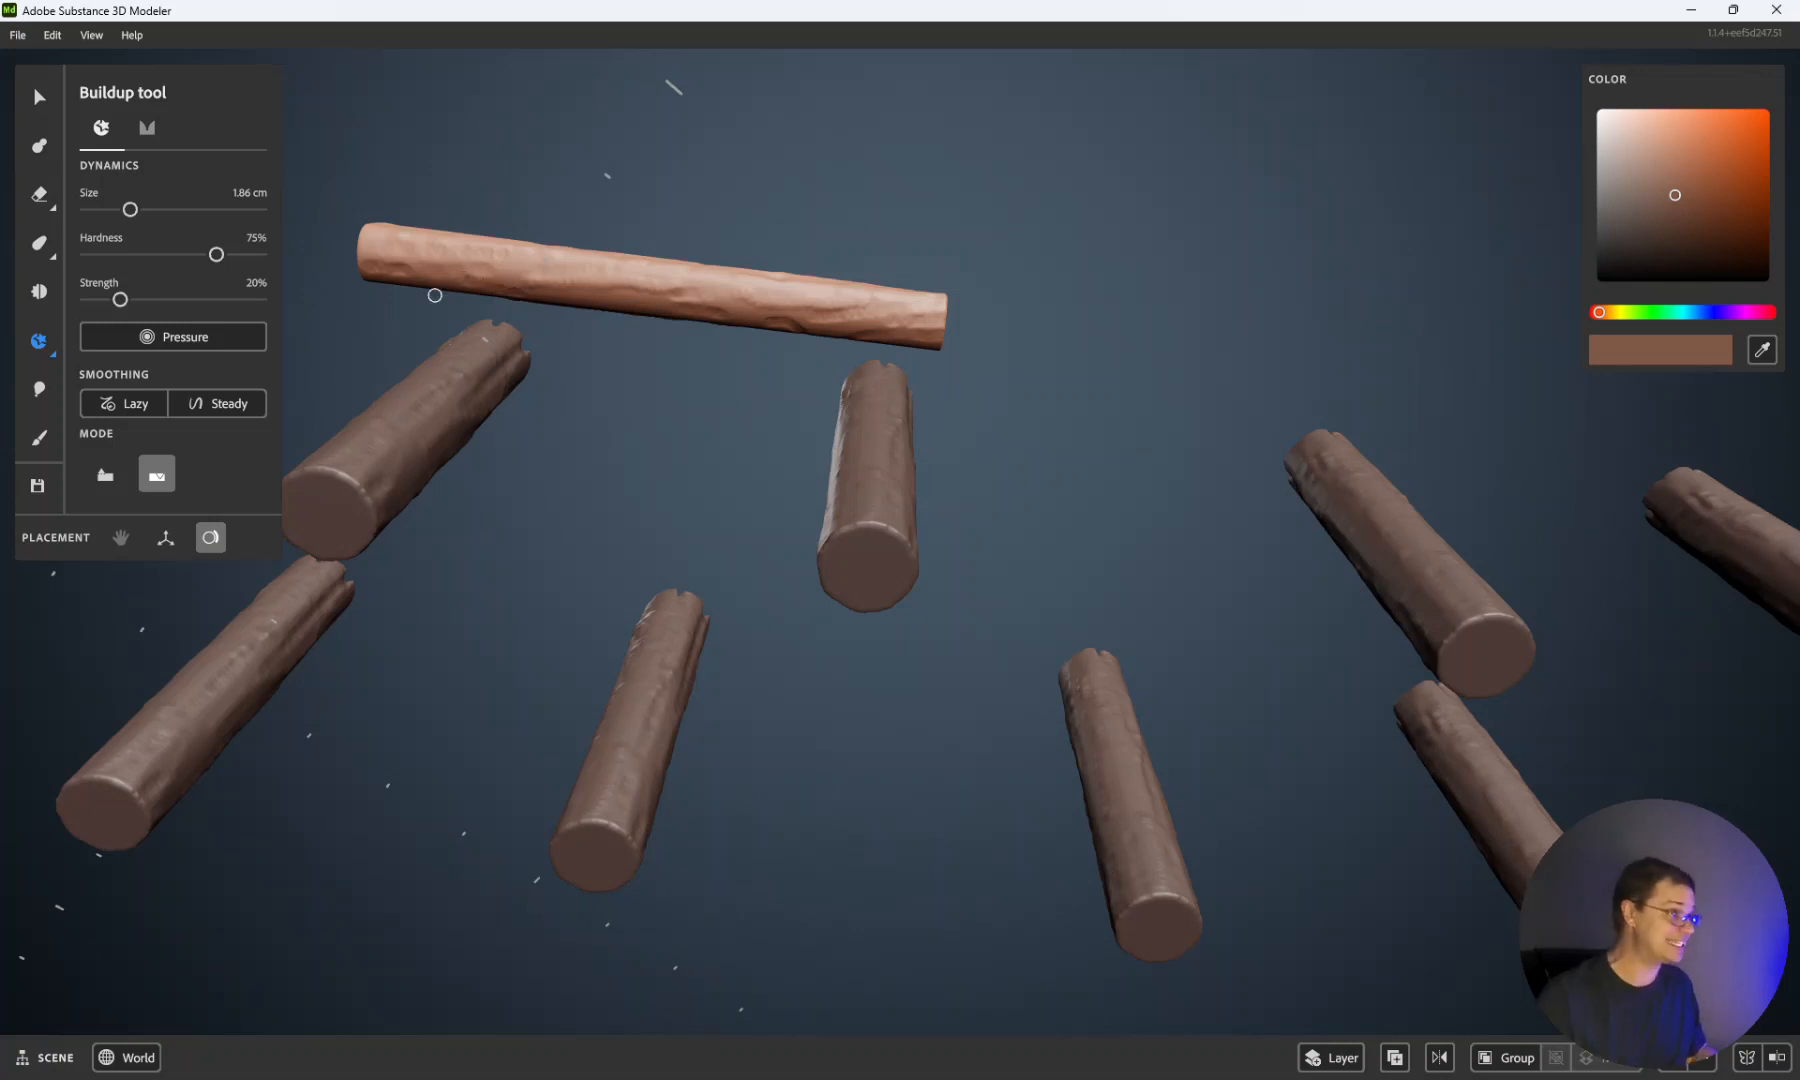
click(105, 476)
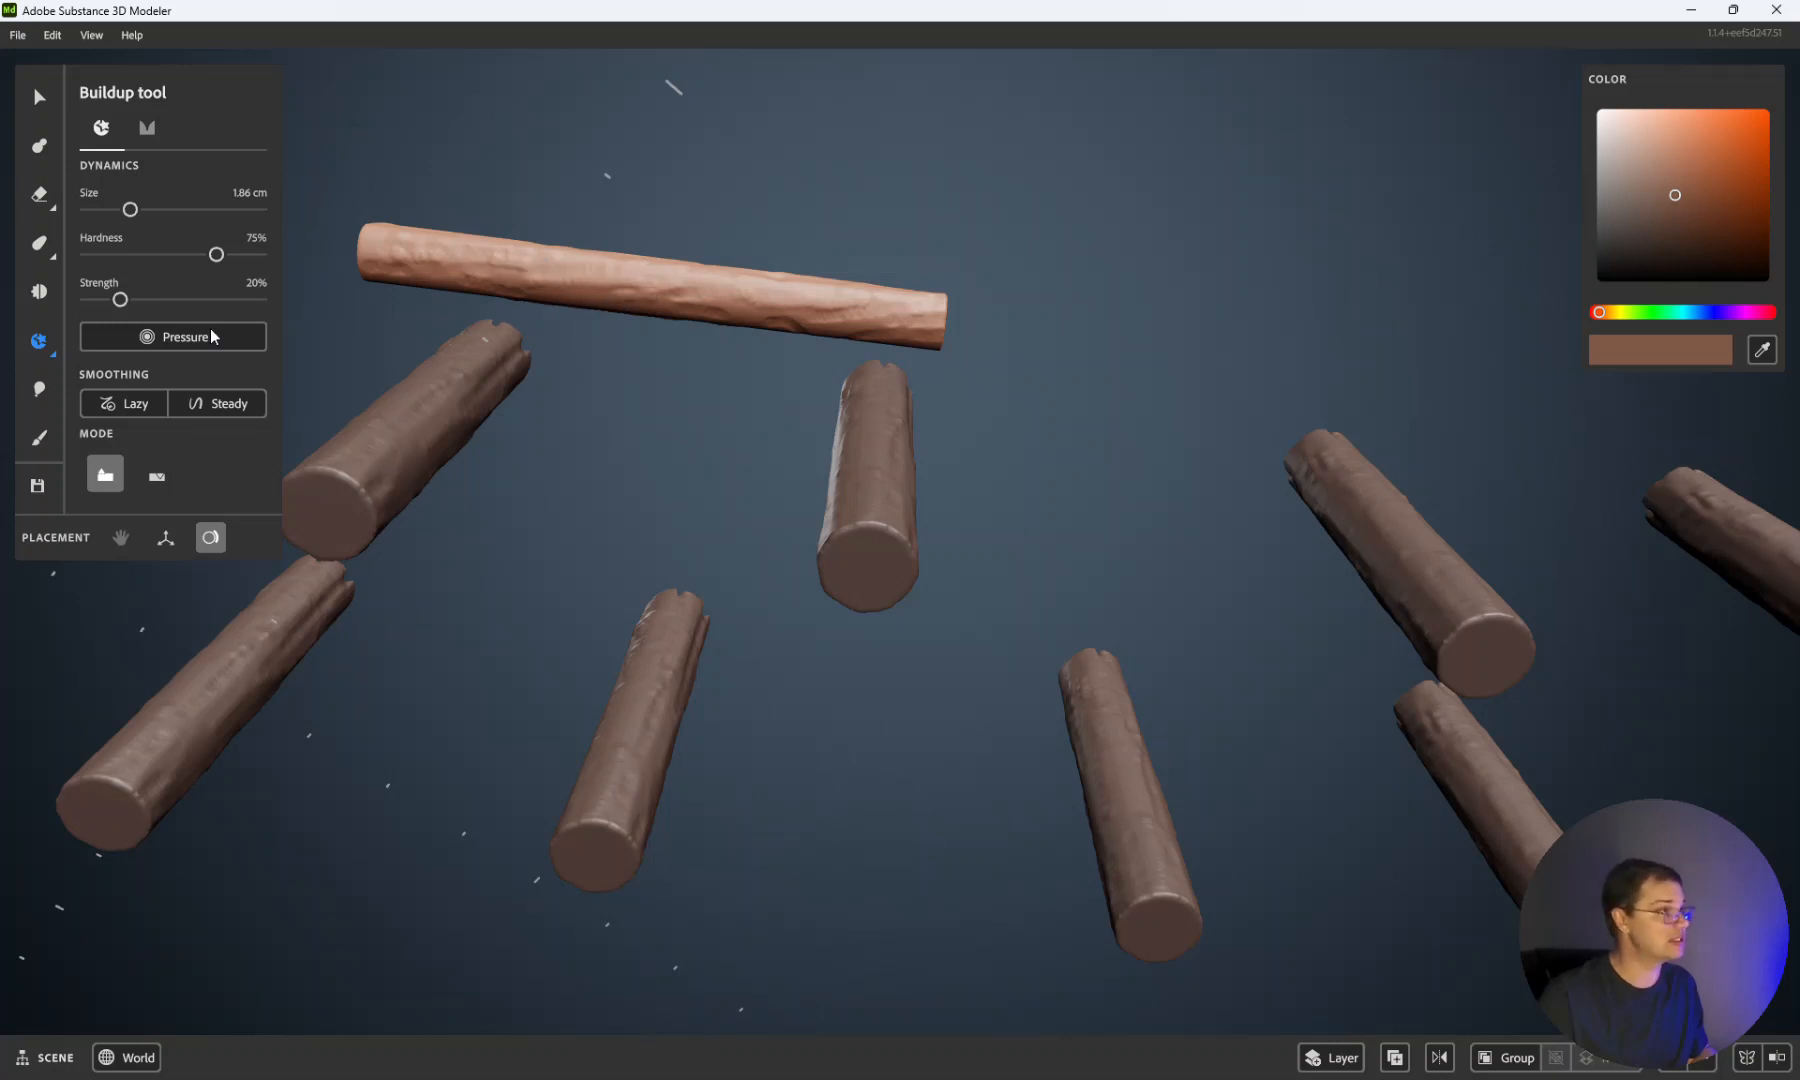
click(156, 473)
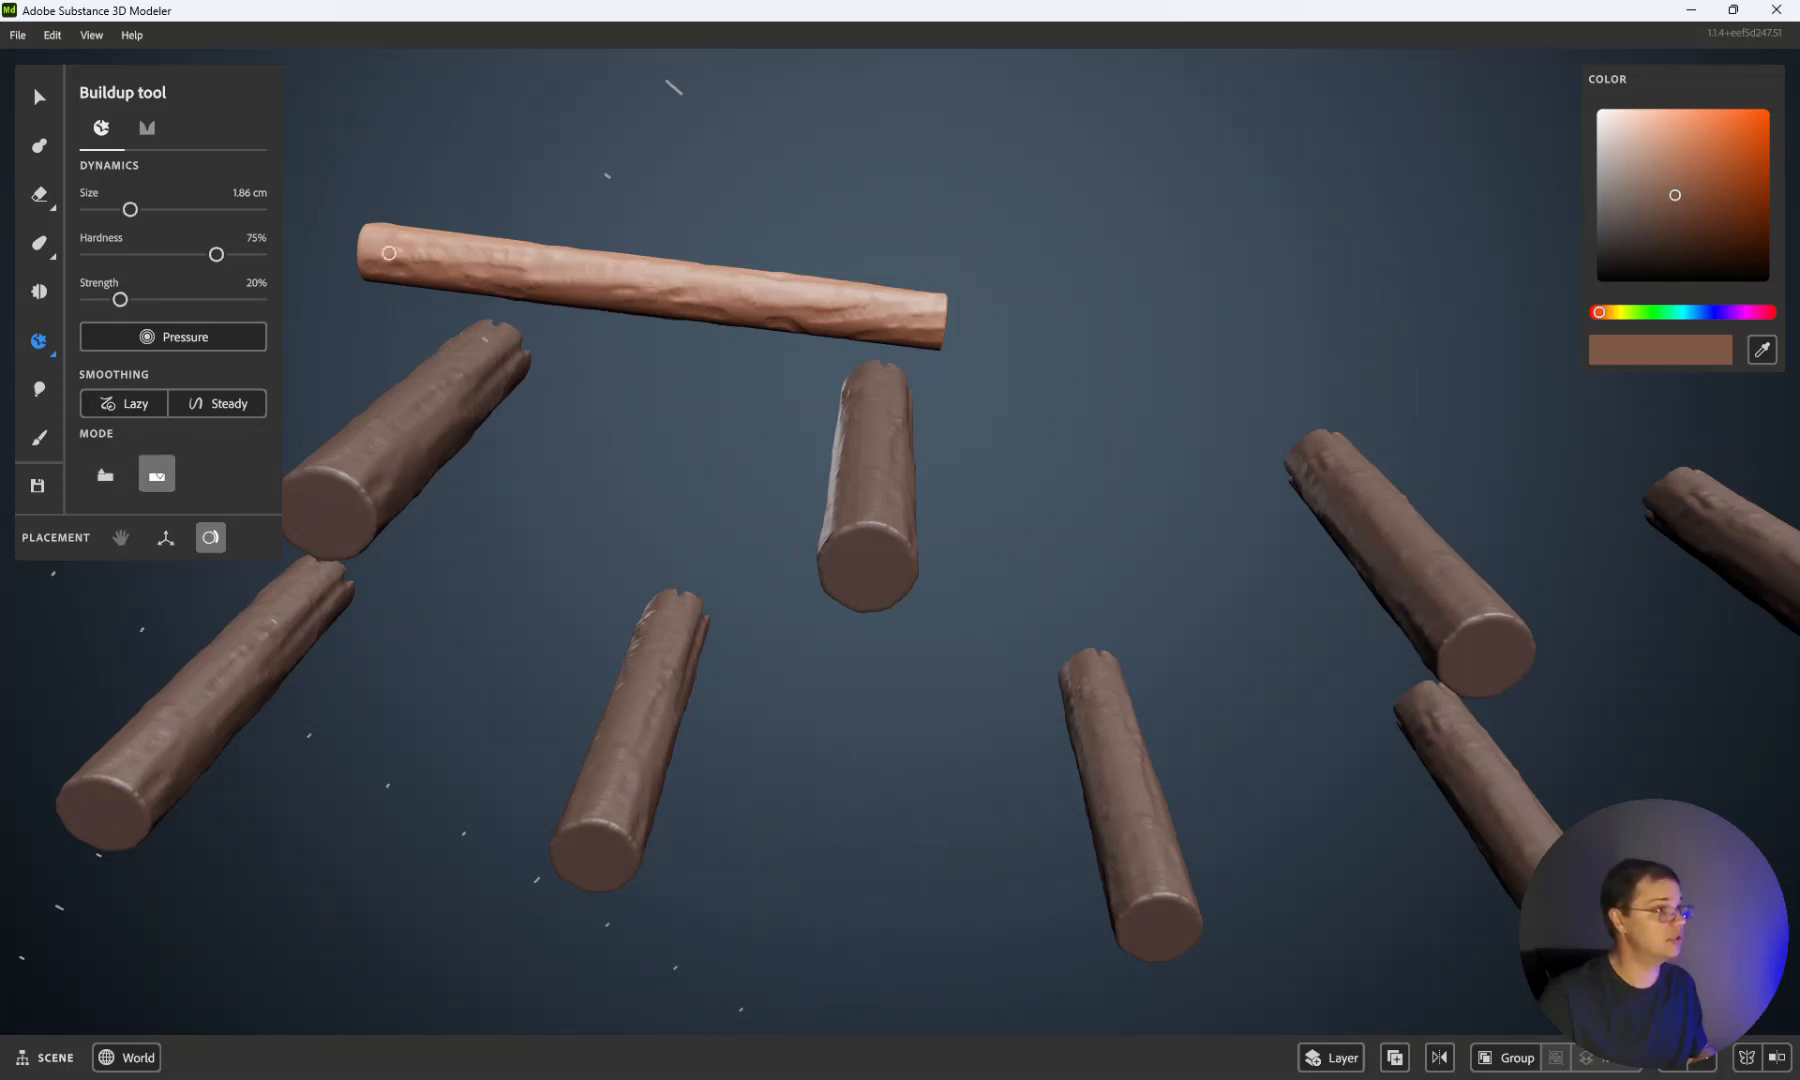
Step: Smooth the remaining rough areas of the horizontal beam along its full length and at its ends
click(39, 291)
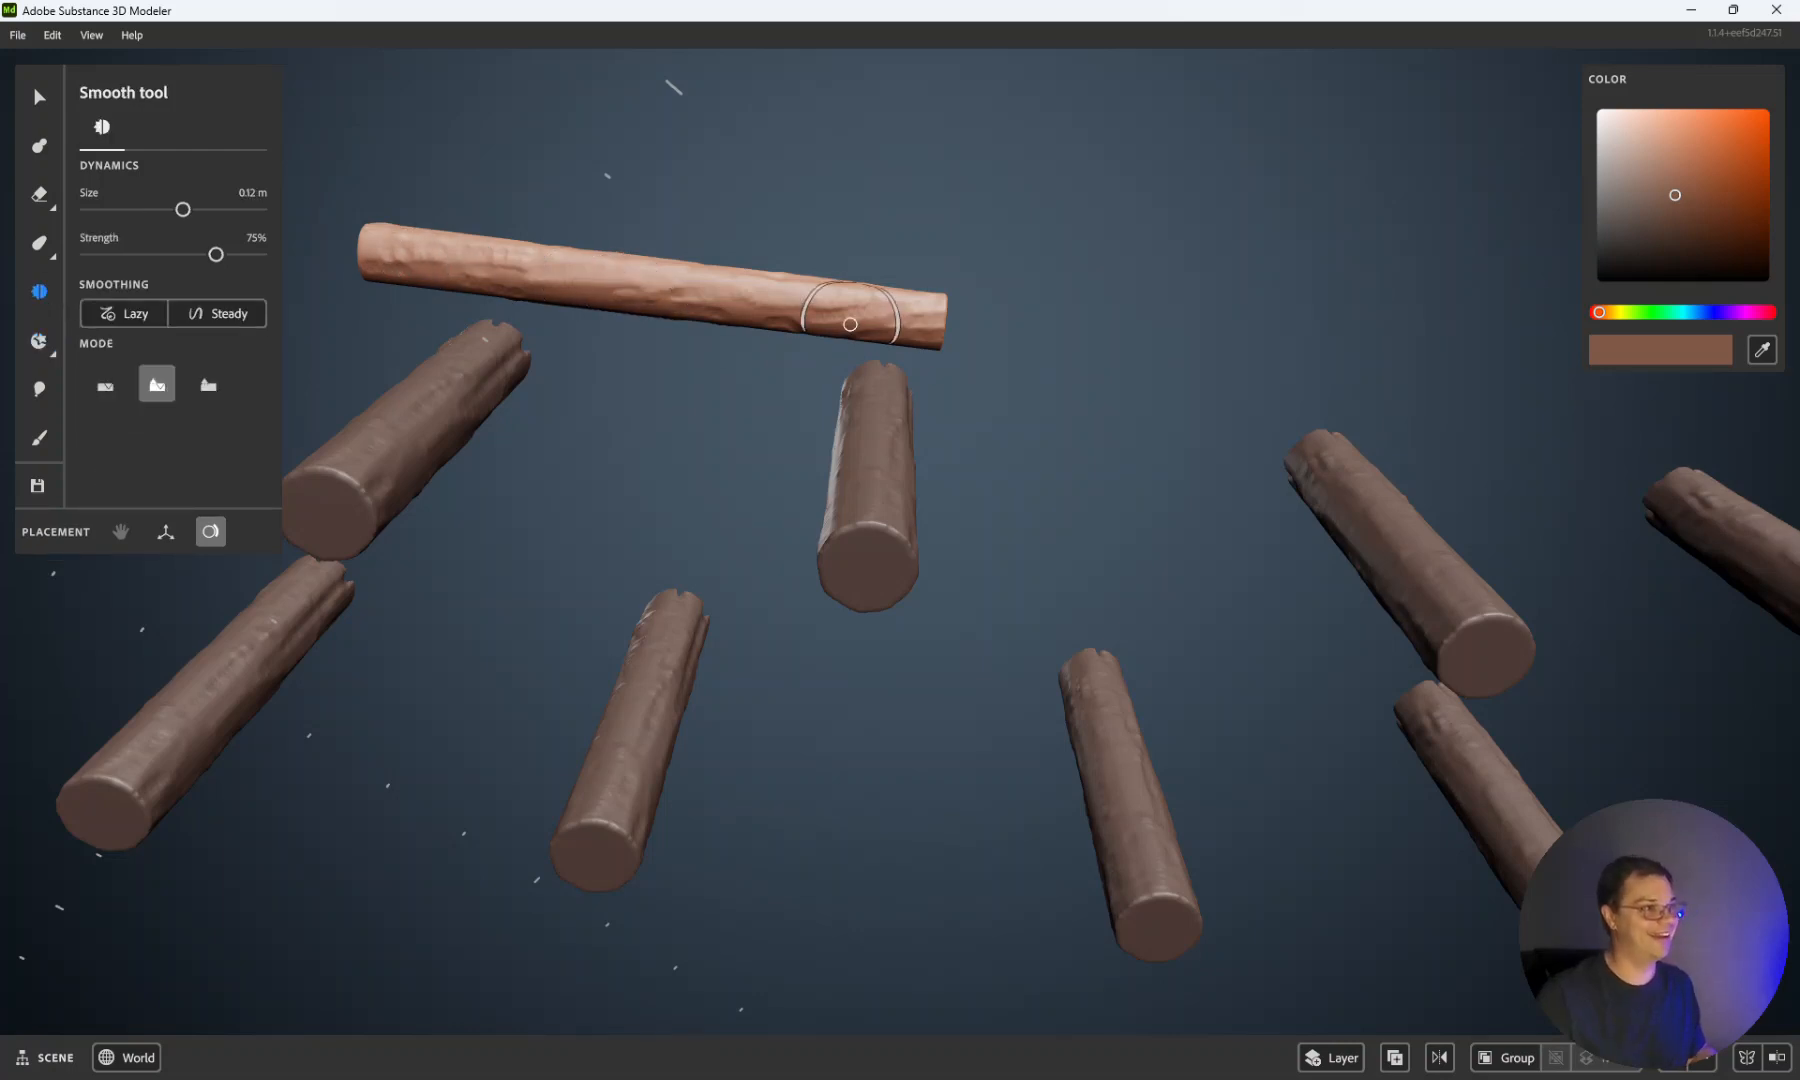
mouse_move(765, 333)
middle_down()
mouse_move(828, 434)
mouse_move(378, 595)
mouse_move(342, 747)
middle_up()
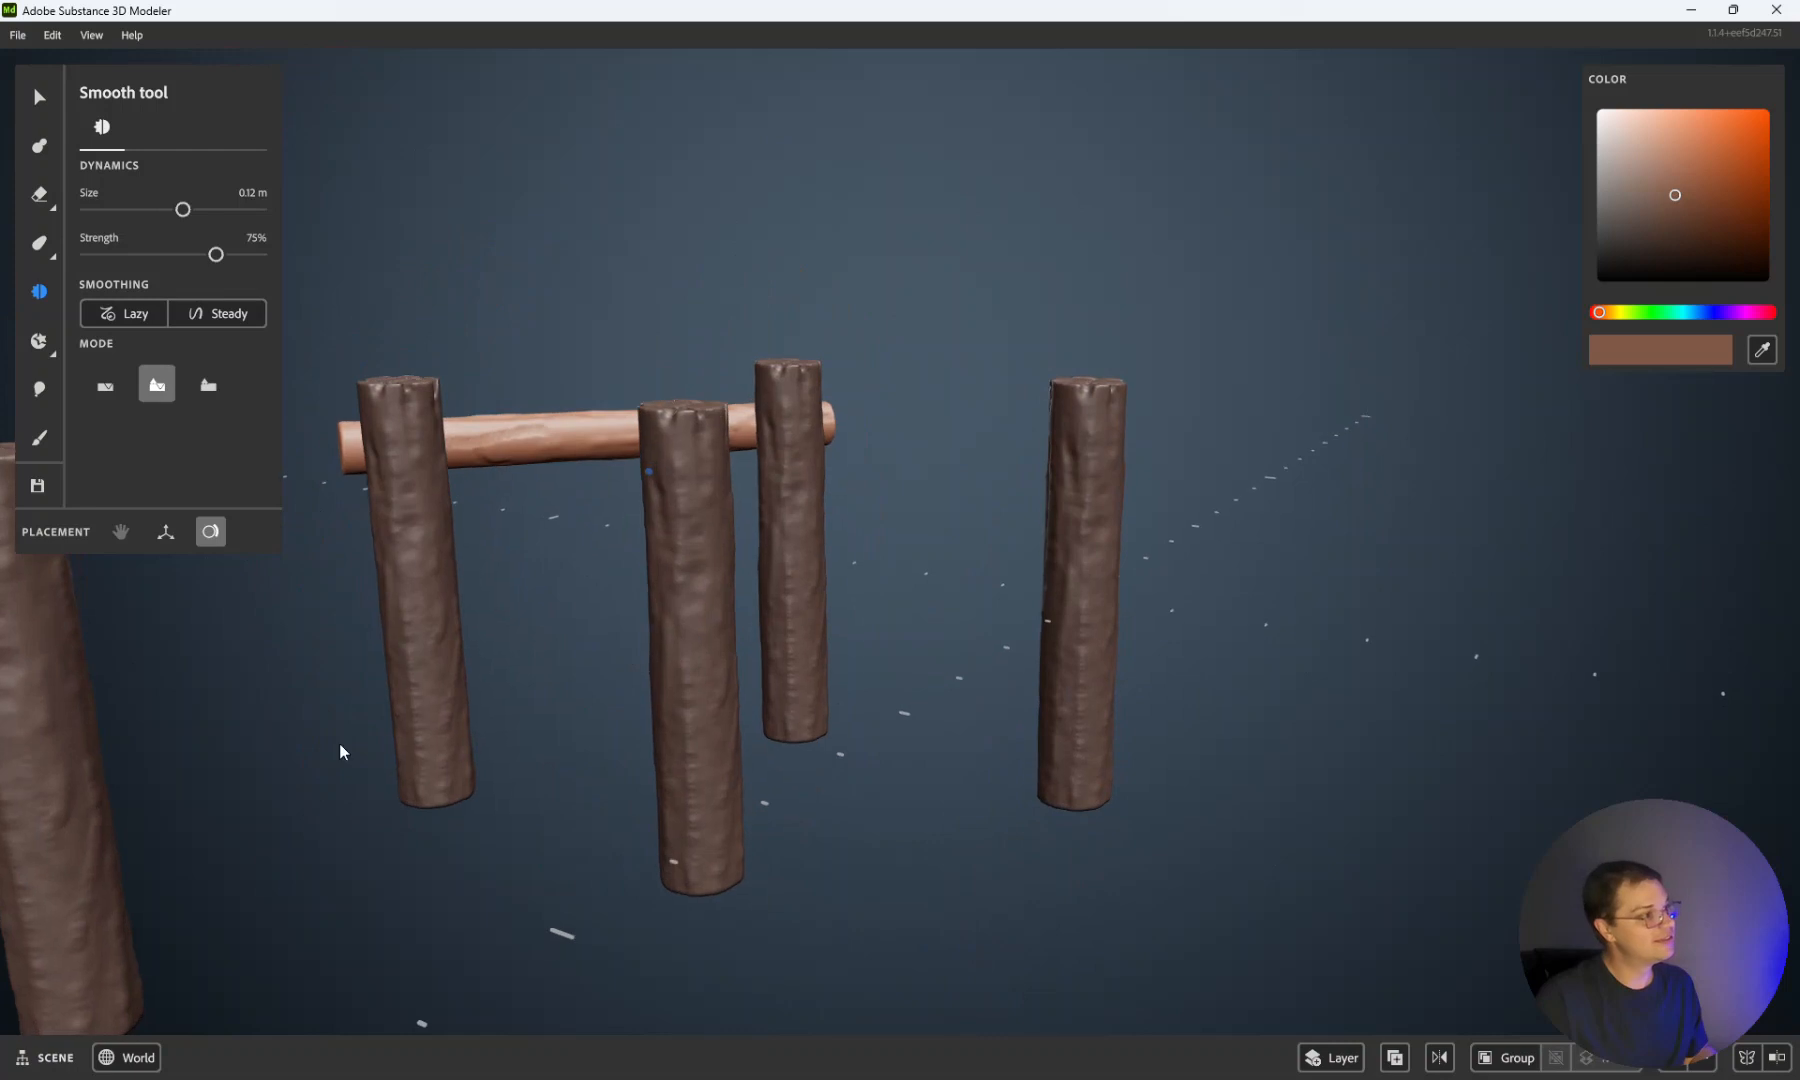
mouse_move(502, 460)
middle_down()
mouse_move(697, 640)
mouse_move(1129, 683)
mouse_move(844, 767)
middle_up()
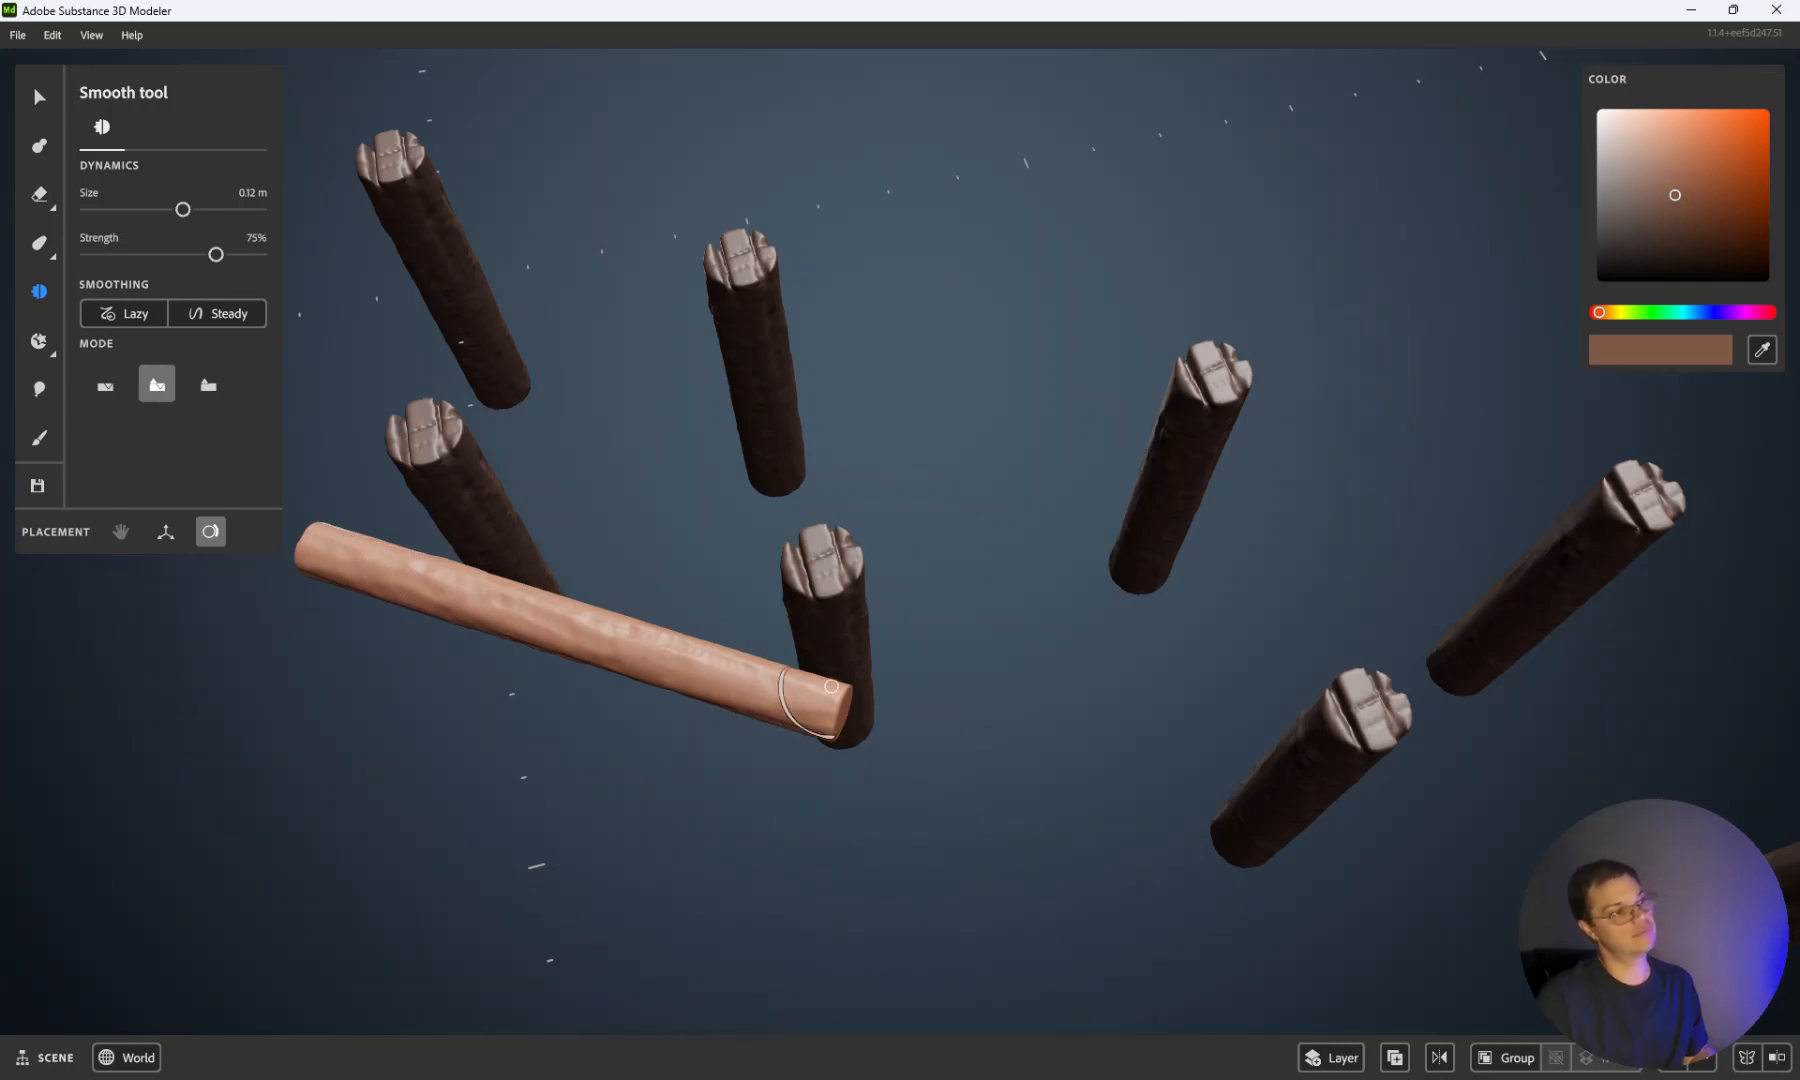
mouse_move(512, 735)
right_down()
mouse_move(558, 599)
mouse_move(751, 534)
mouse_move(569, 560)
right_up()
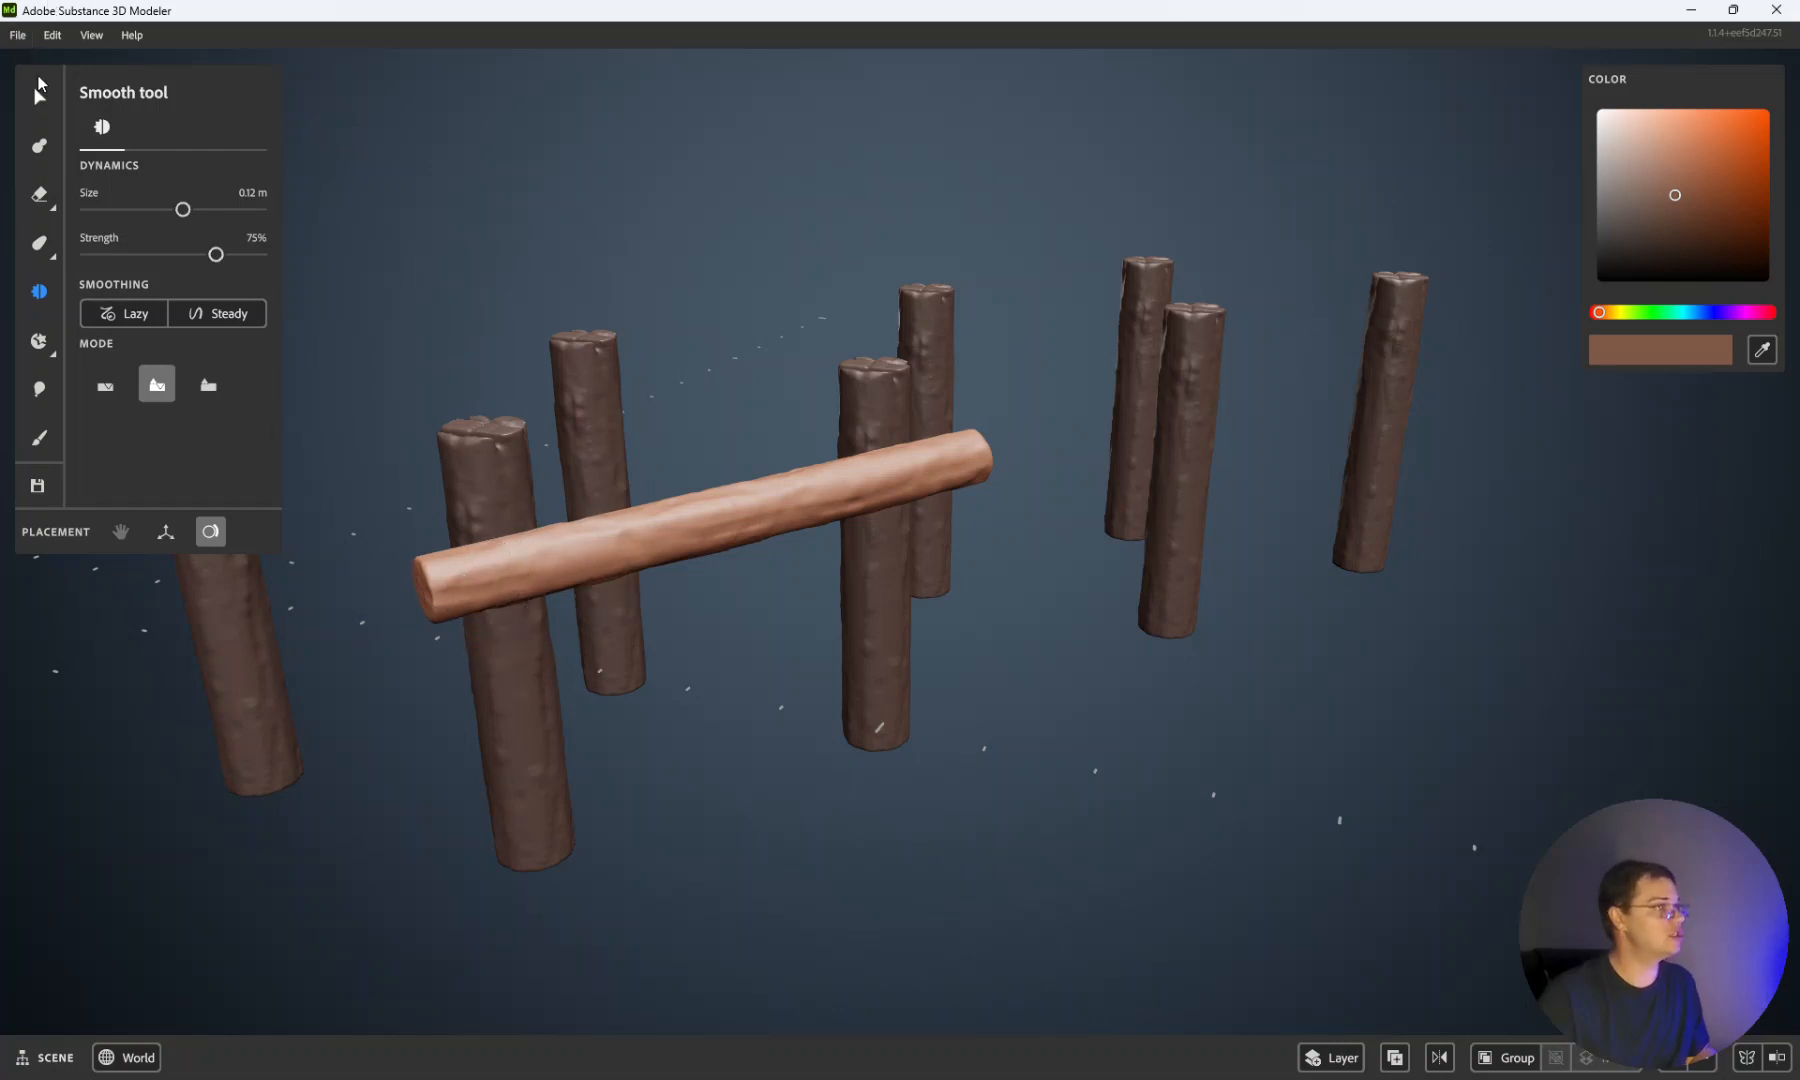
Step: Make the horizontal beam a linked object so its copies share the same shape
click(39, 92)
right_click(703, 540)
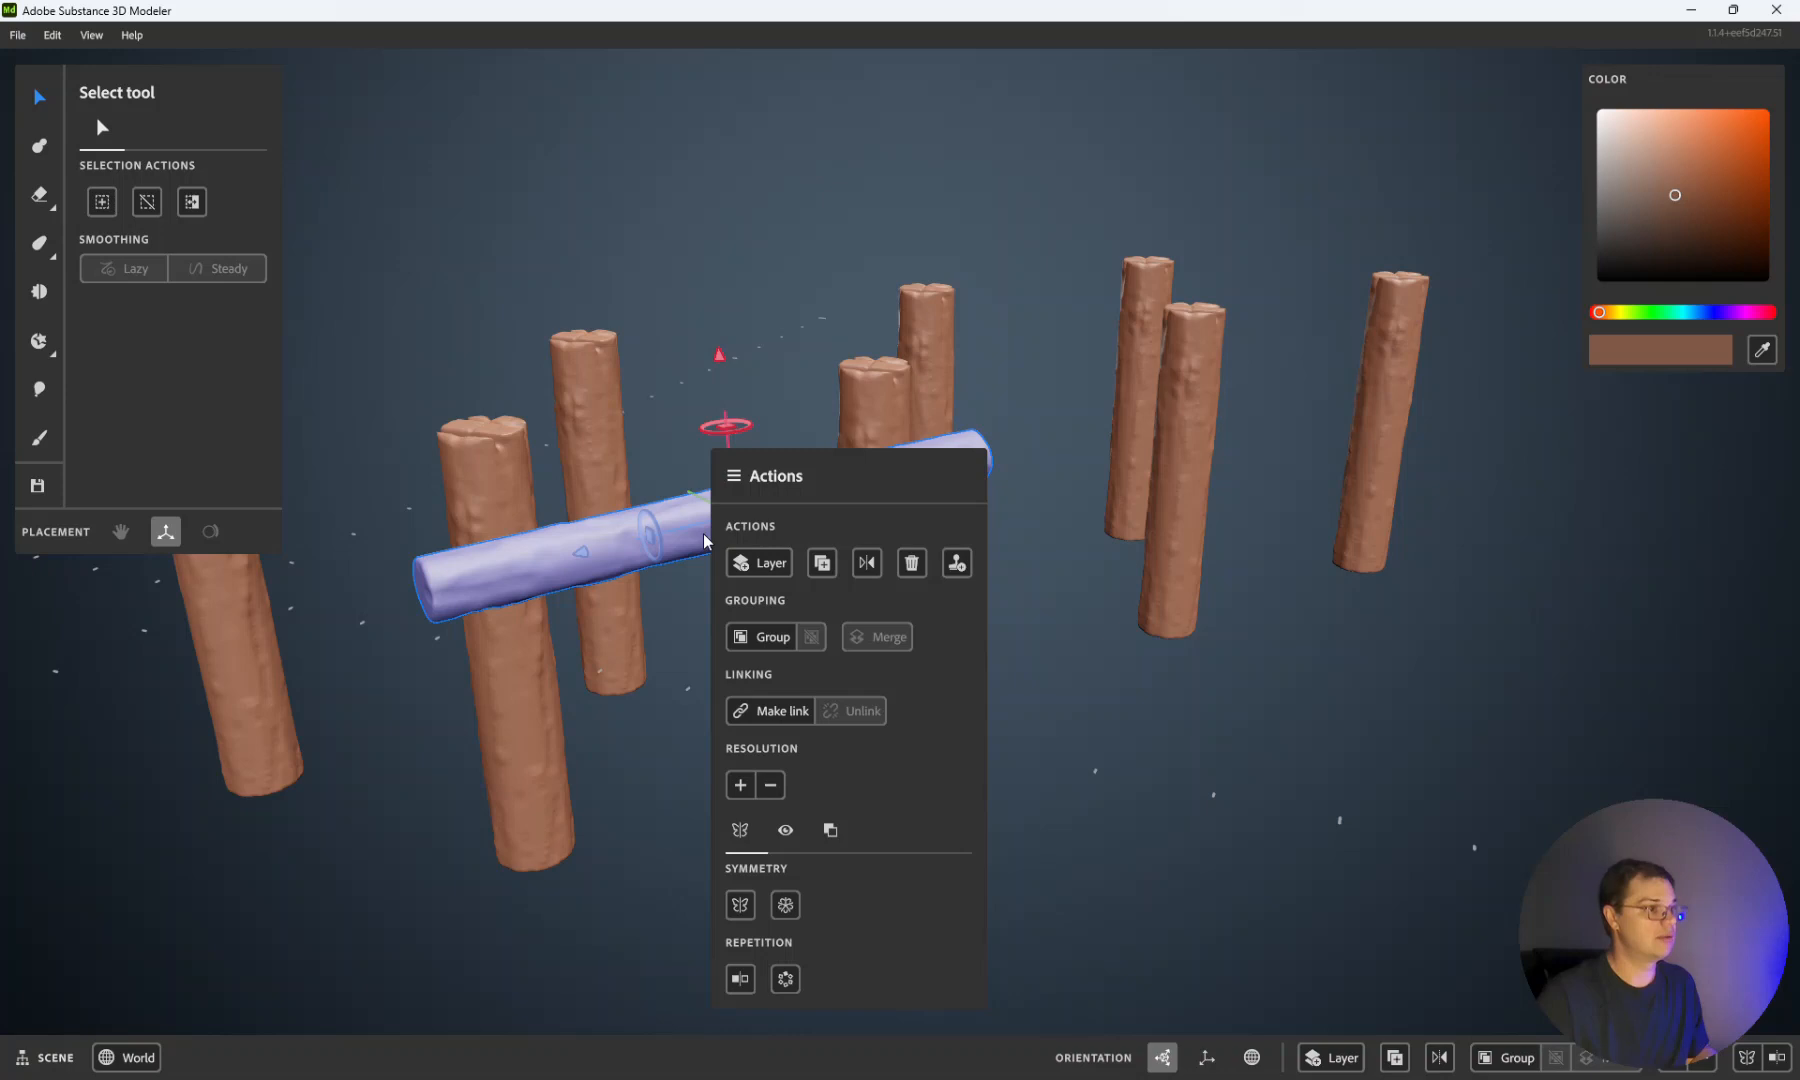
click(772, 711)
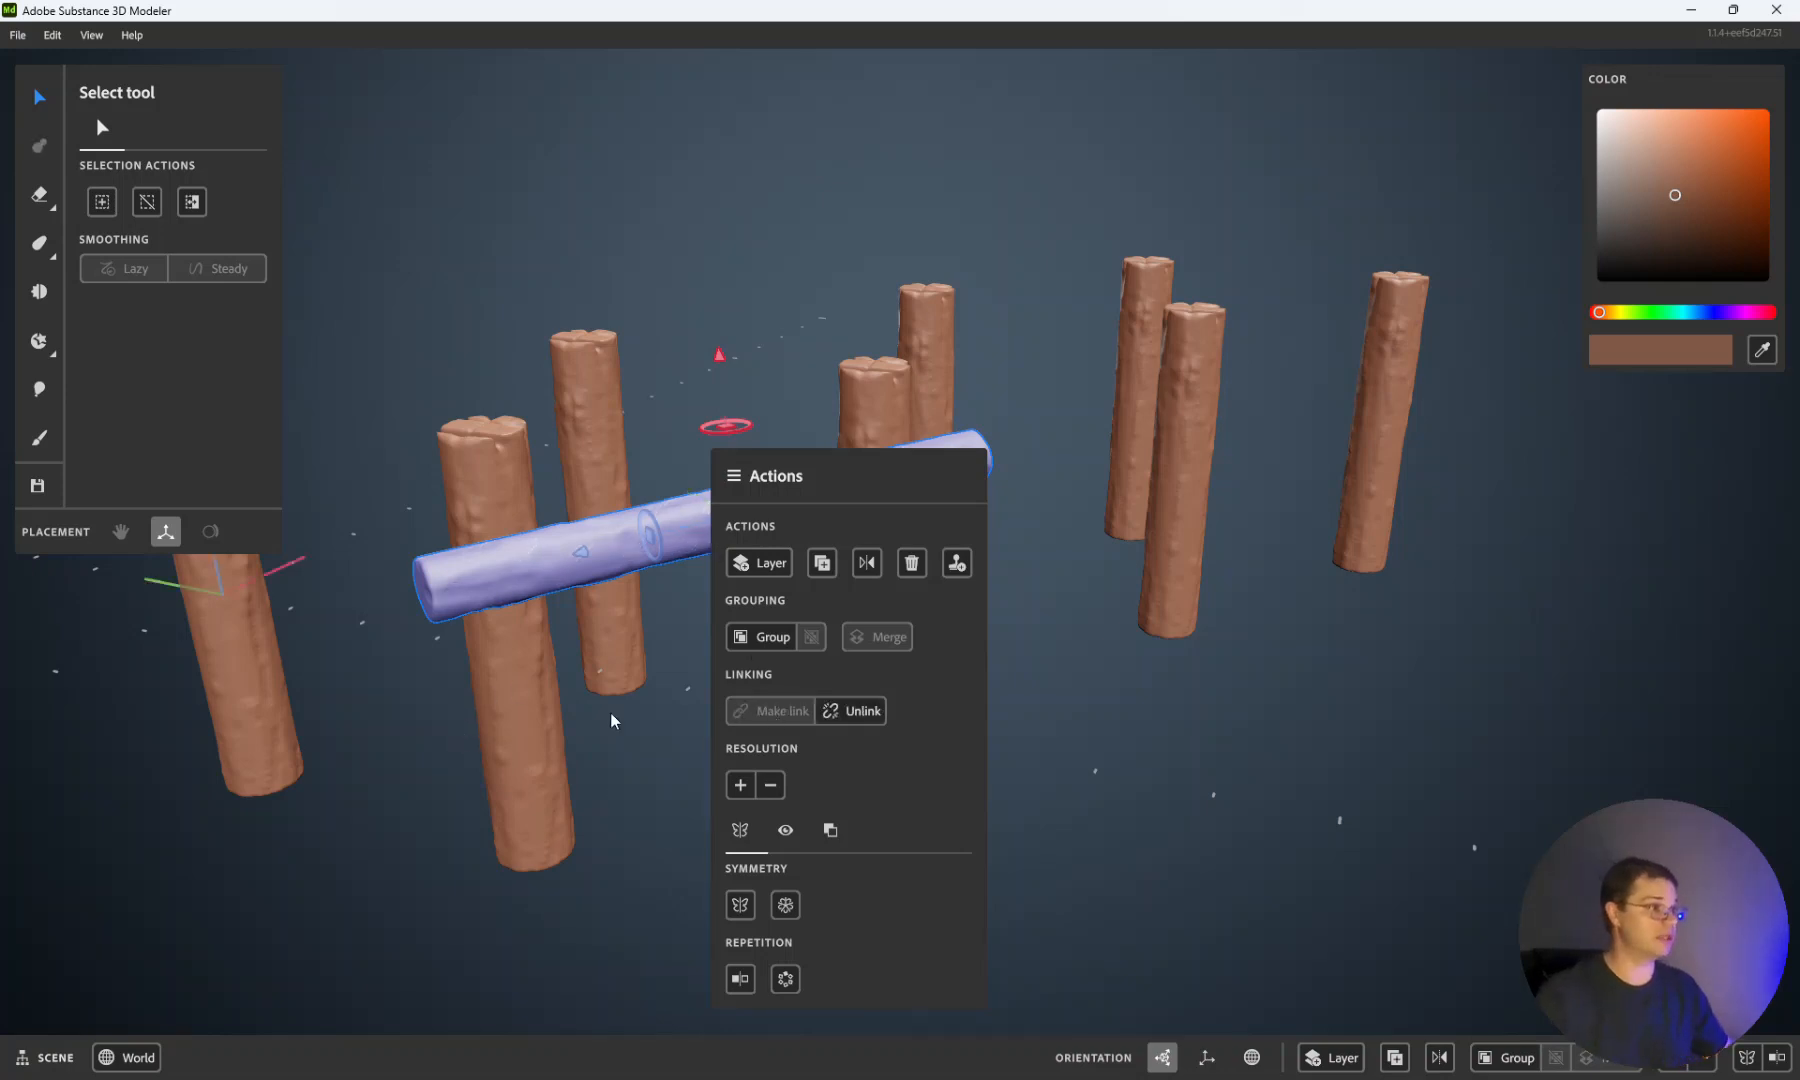
click(611, 714)
Step: Move the beam to the inner side of the front posts and place a linked copy against the back row of posts
drag(813, 553, 743, 519)
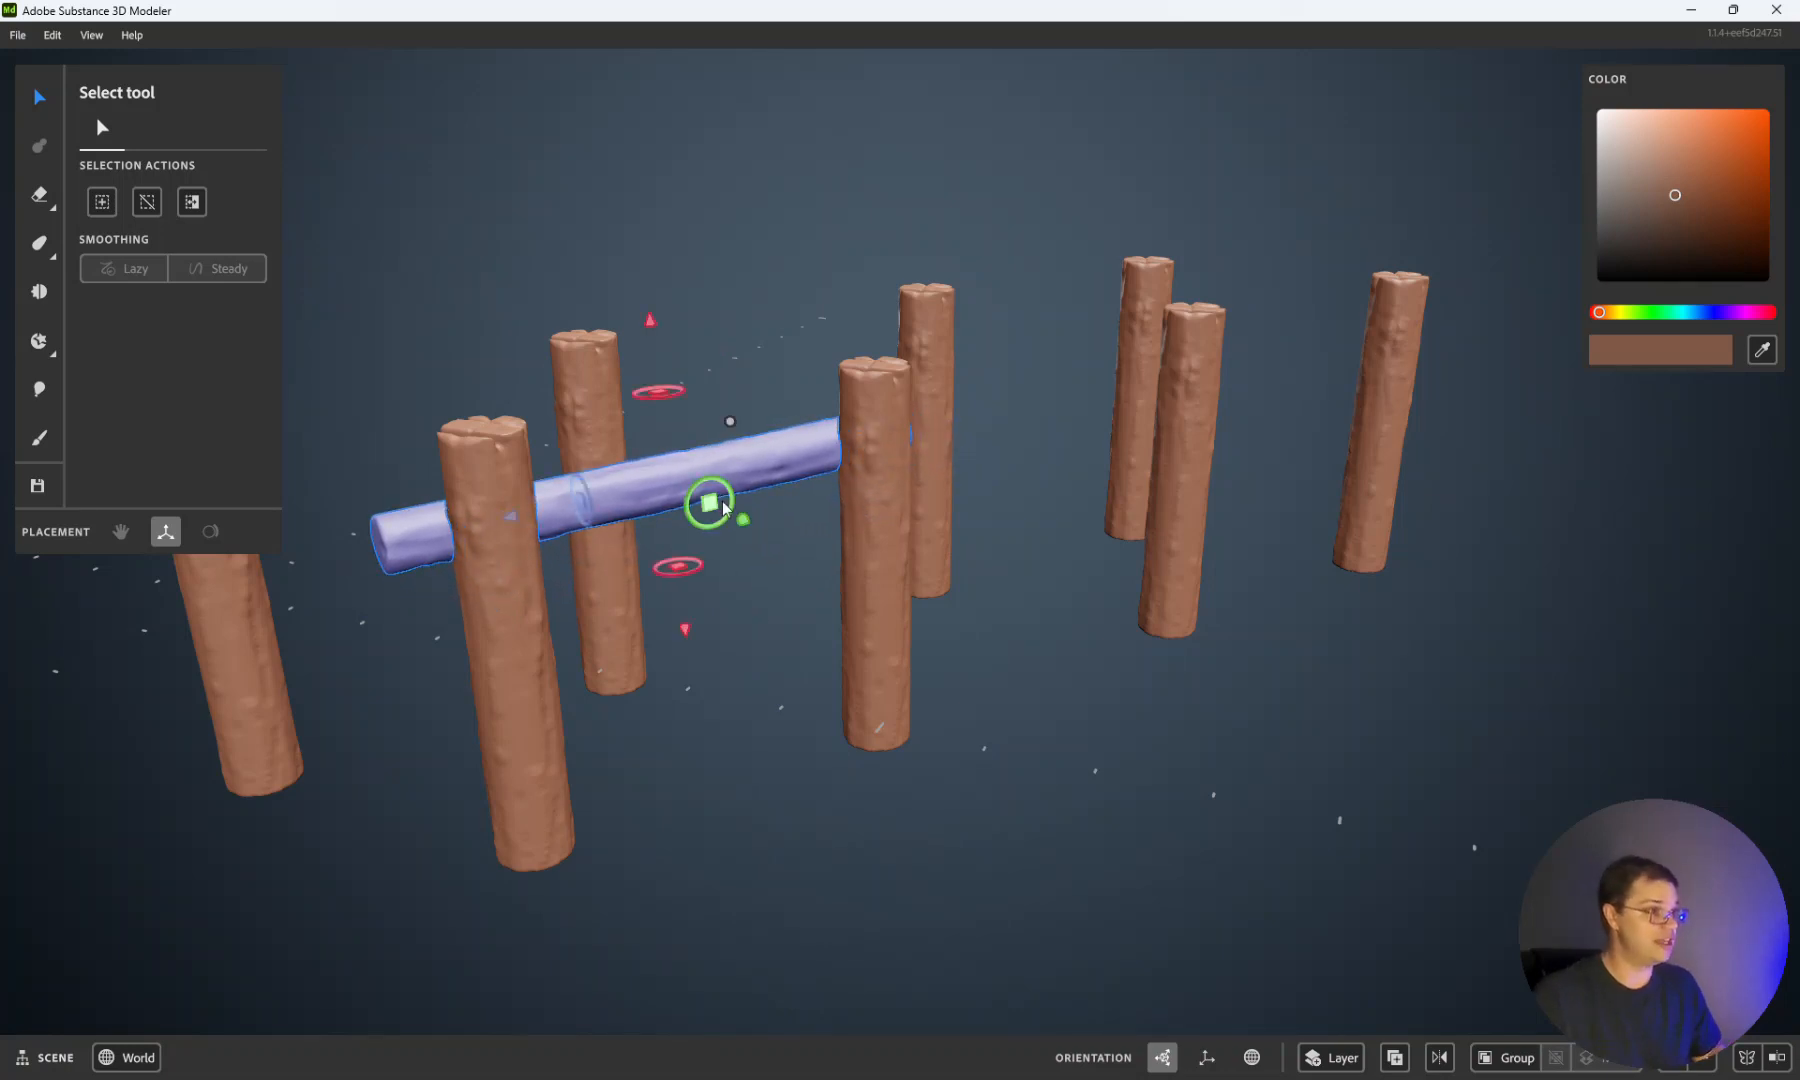
drag(711, 504, 282, 509)
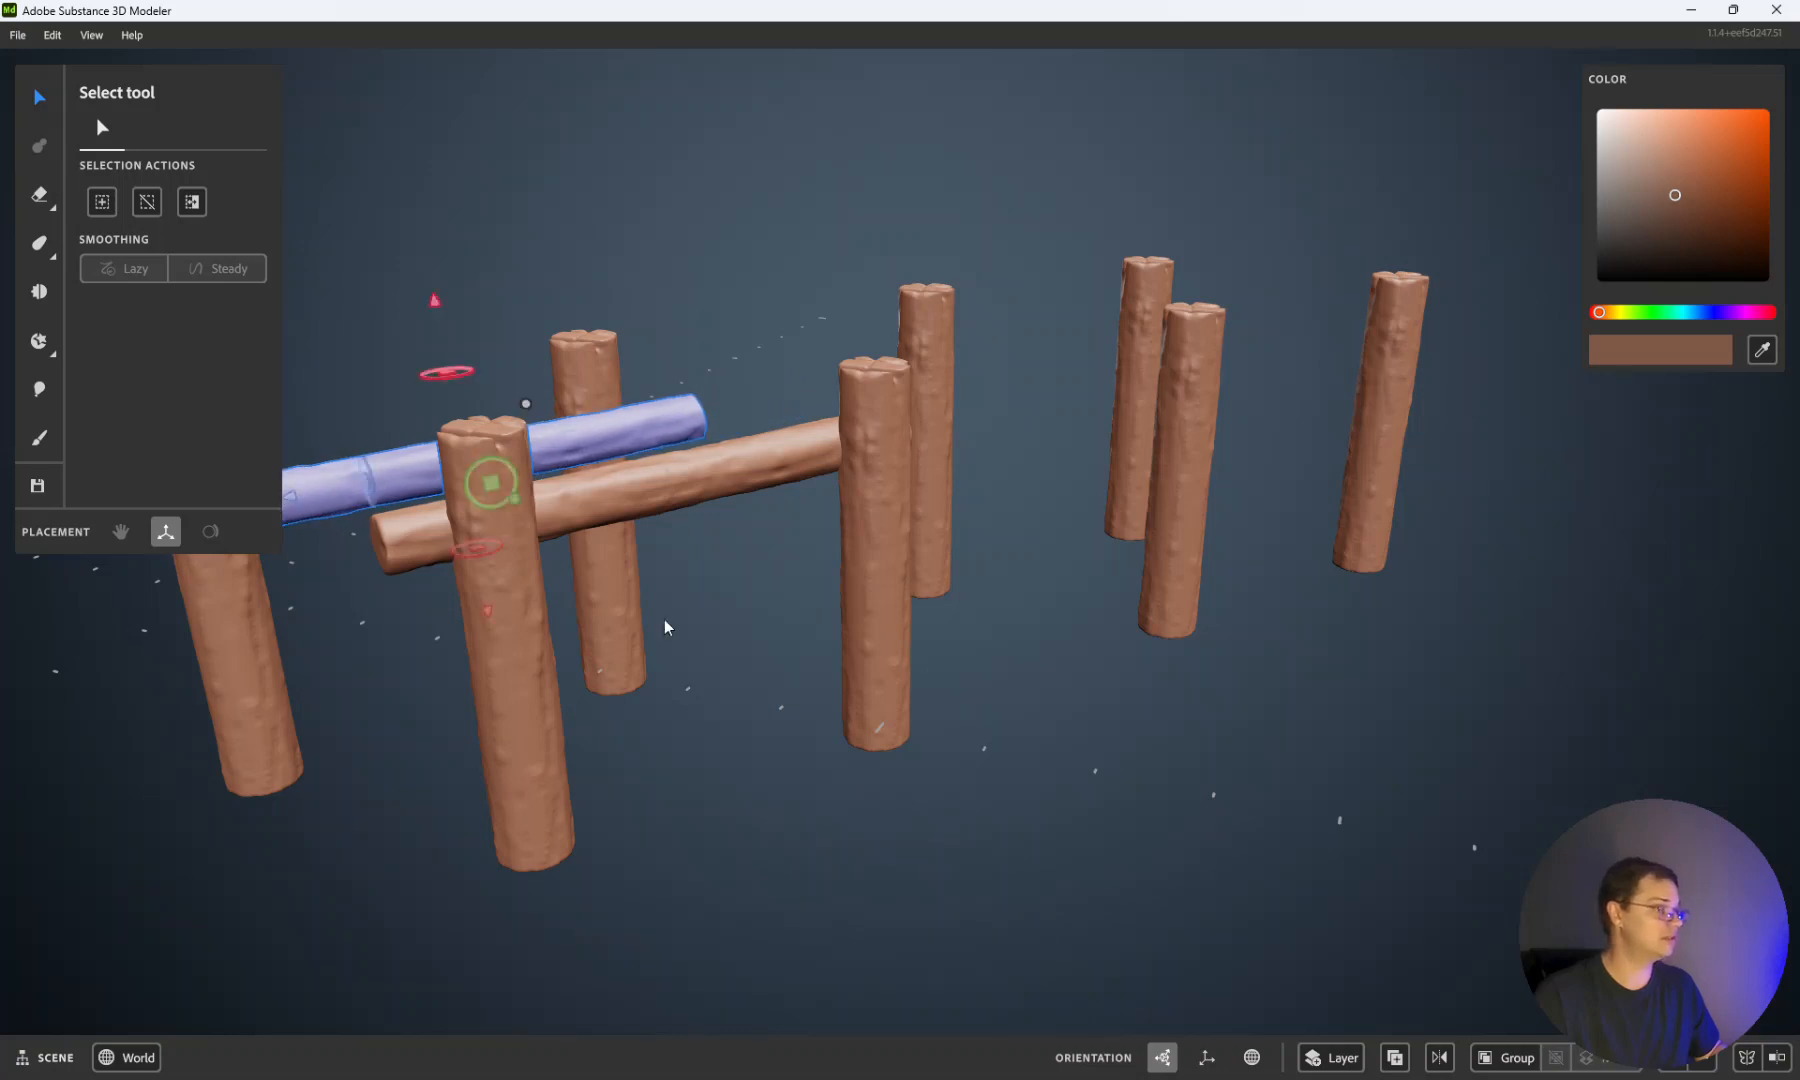
right_click(690, 611)
click(686, 659)
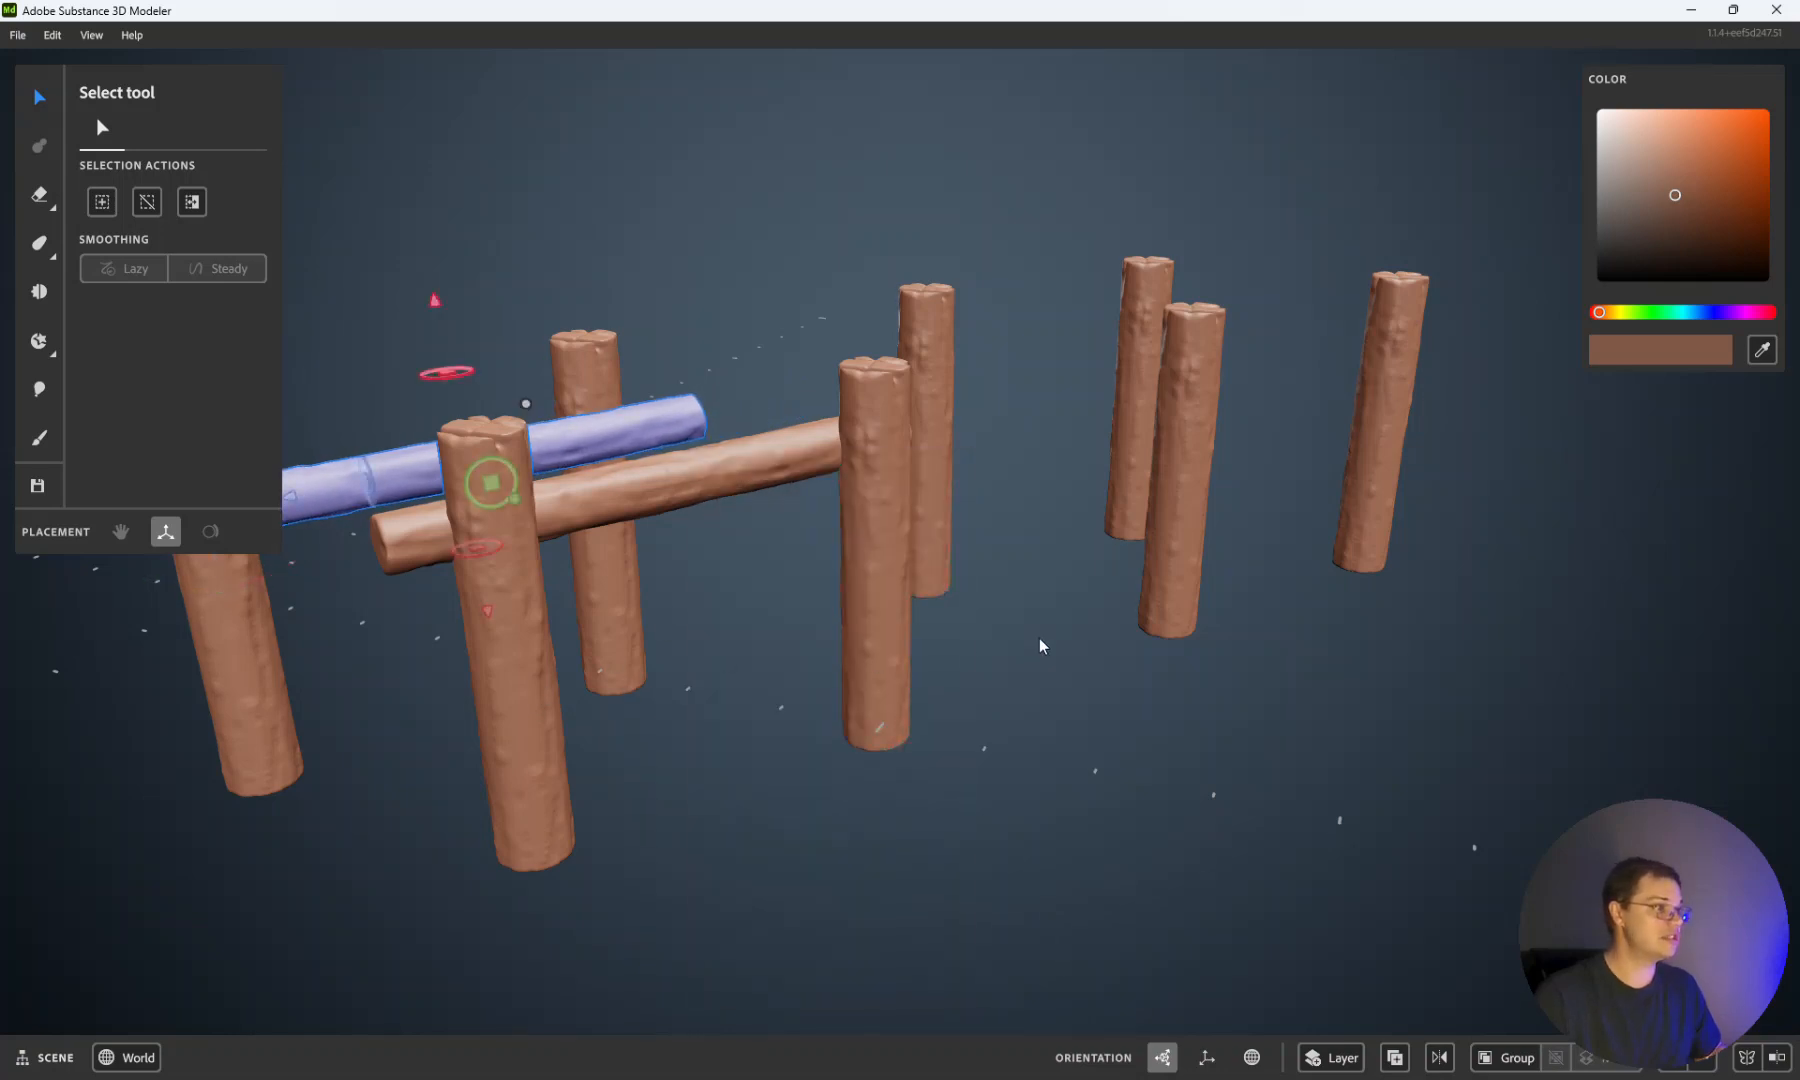
Step: Select only the two beams and duplicate them lengthwise, end to end, so the rails extend to the next pair of posts
middle_drag(1093, 623, 691, 727)
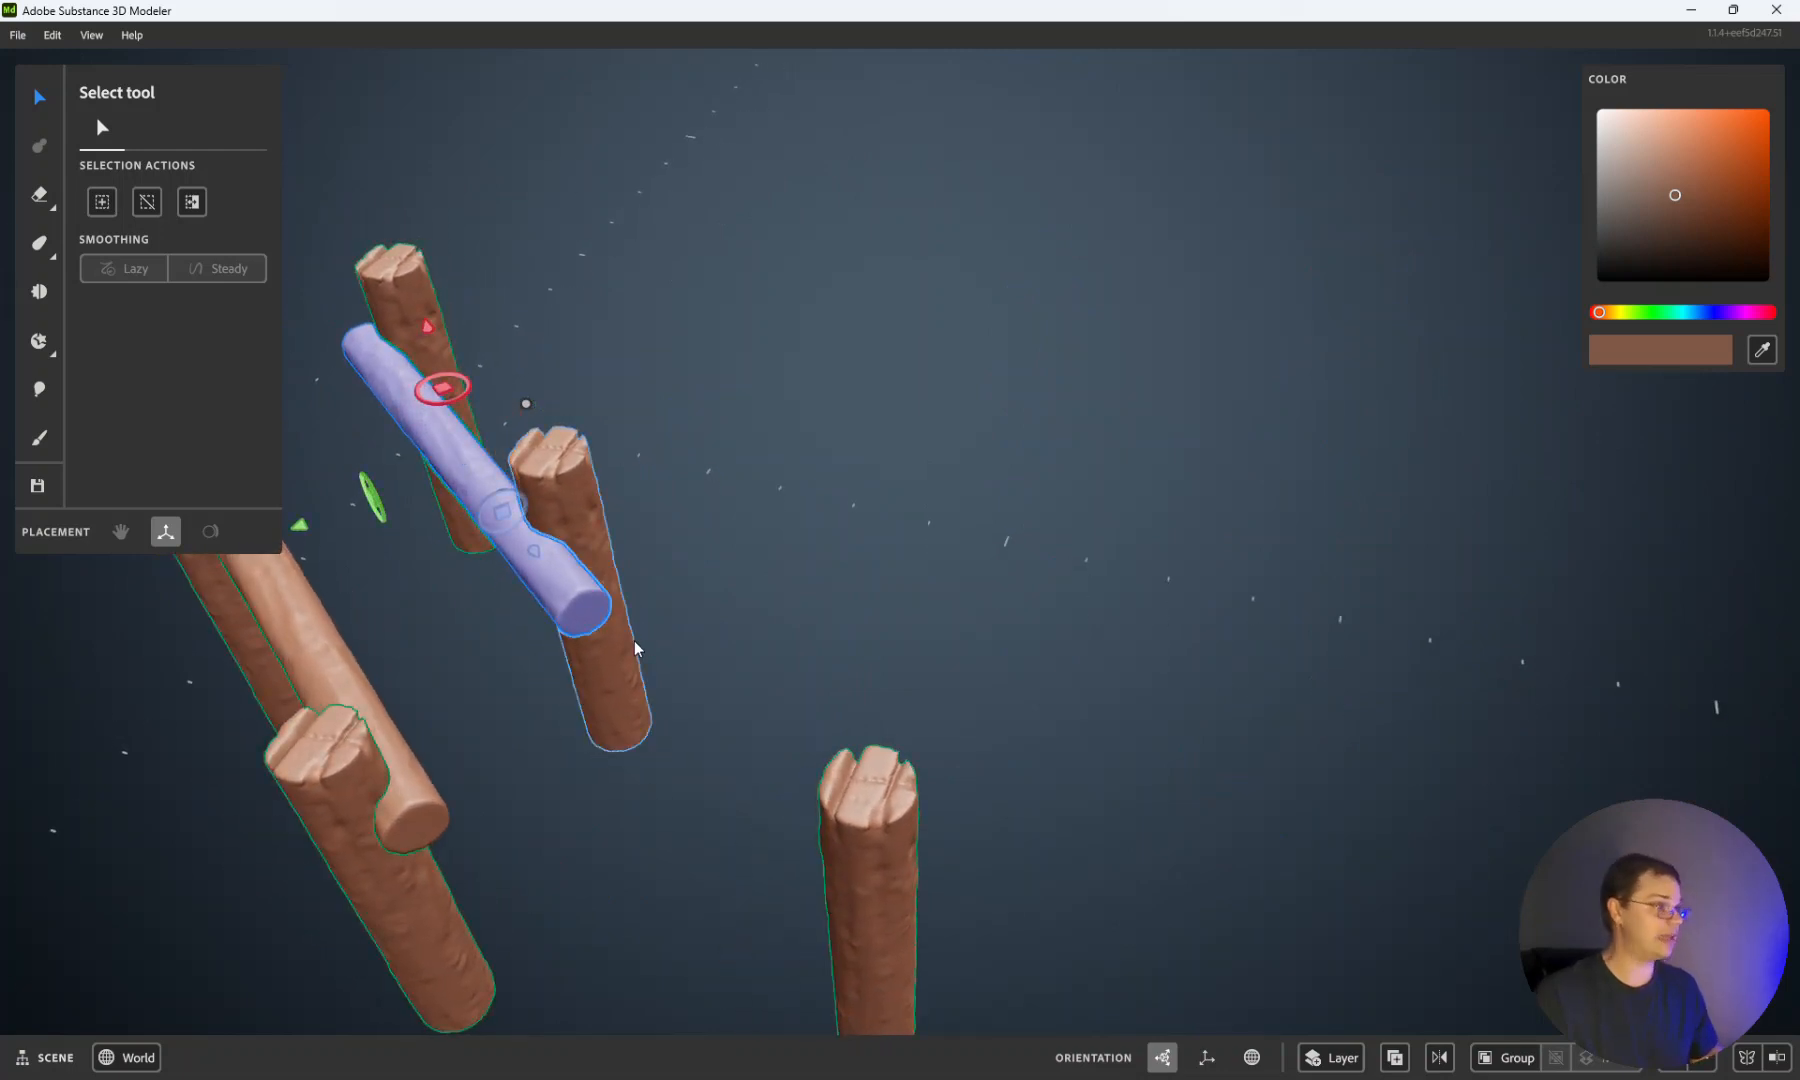
shift+click(318, 643)
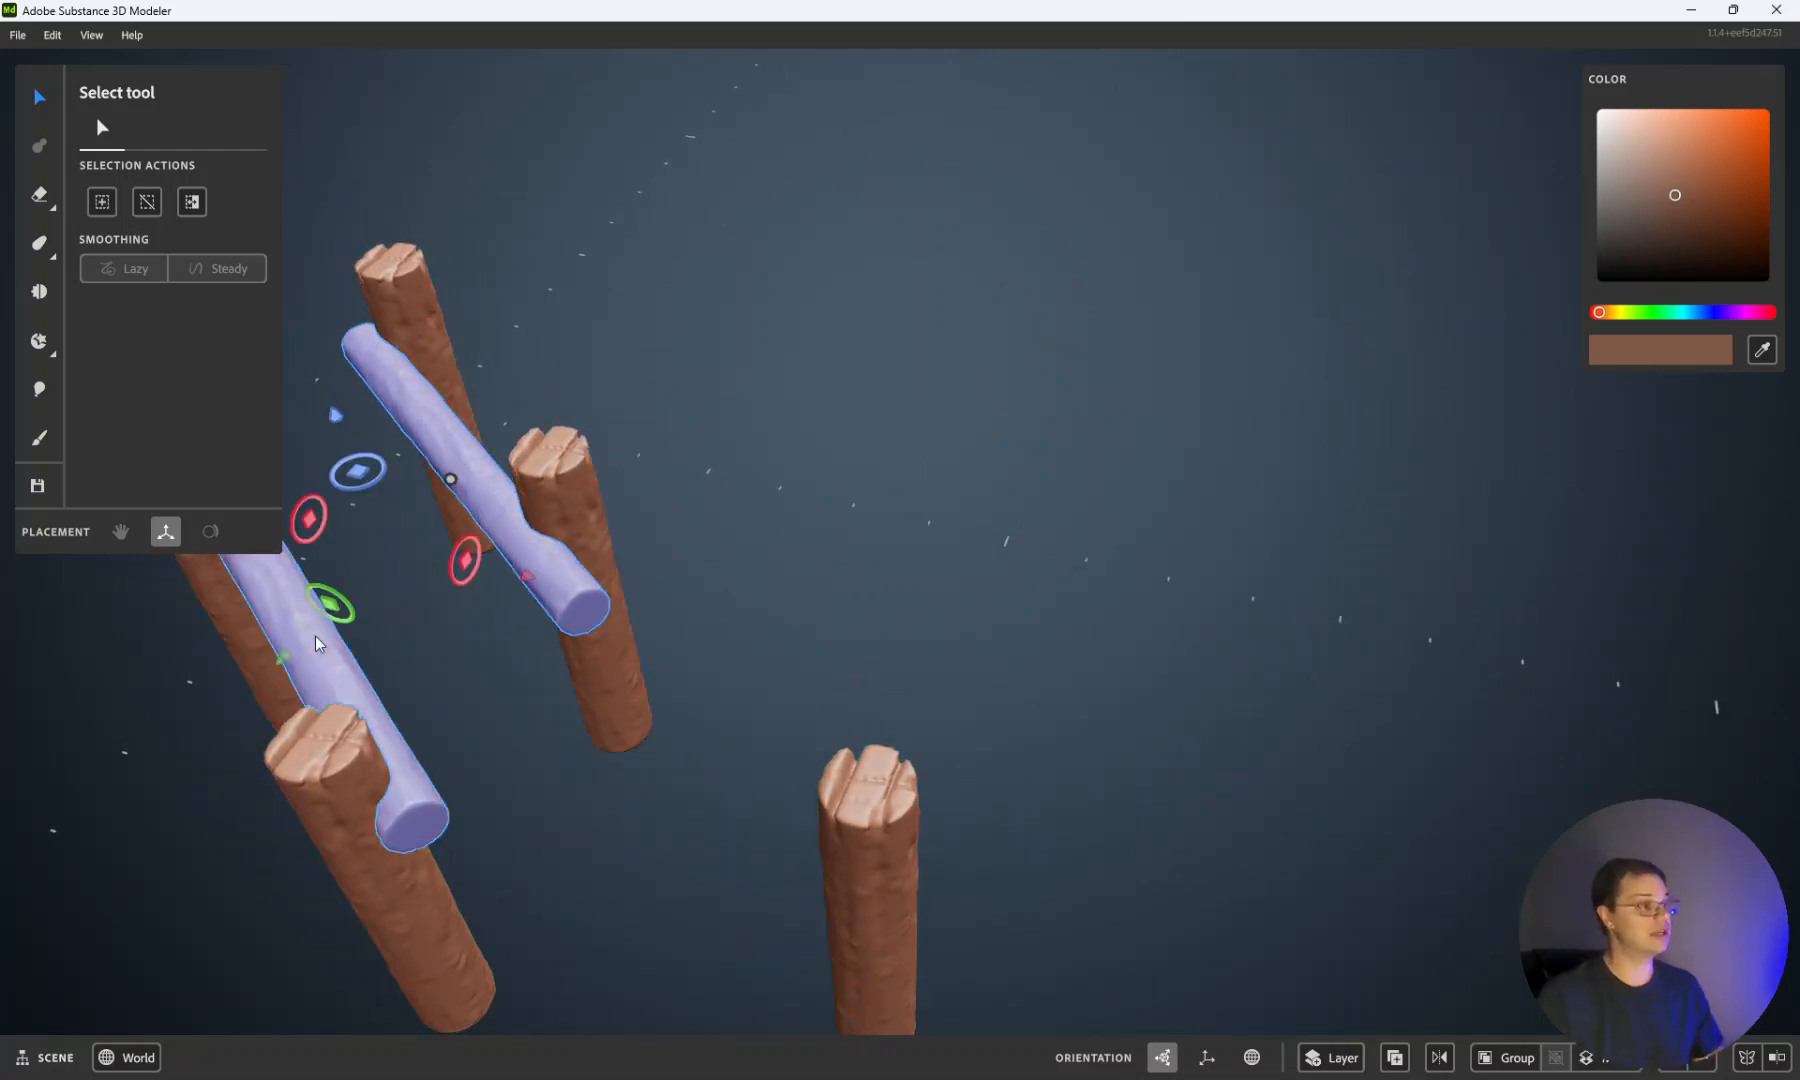
click(580, 600)
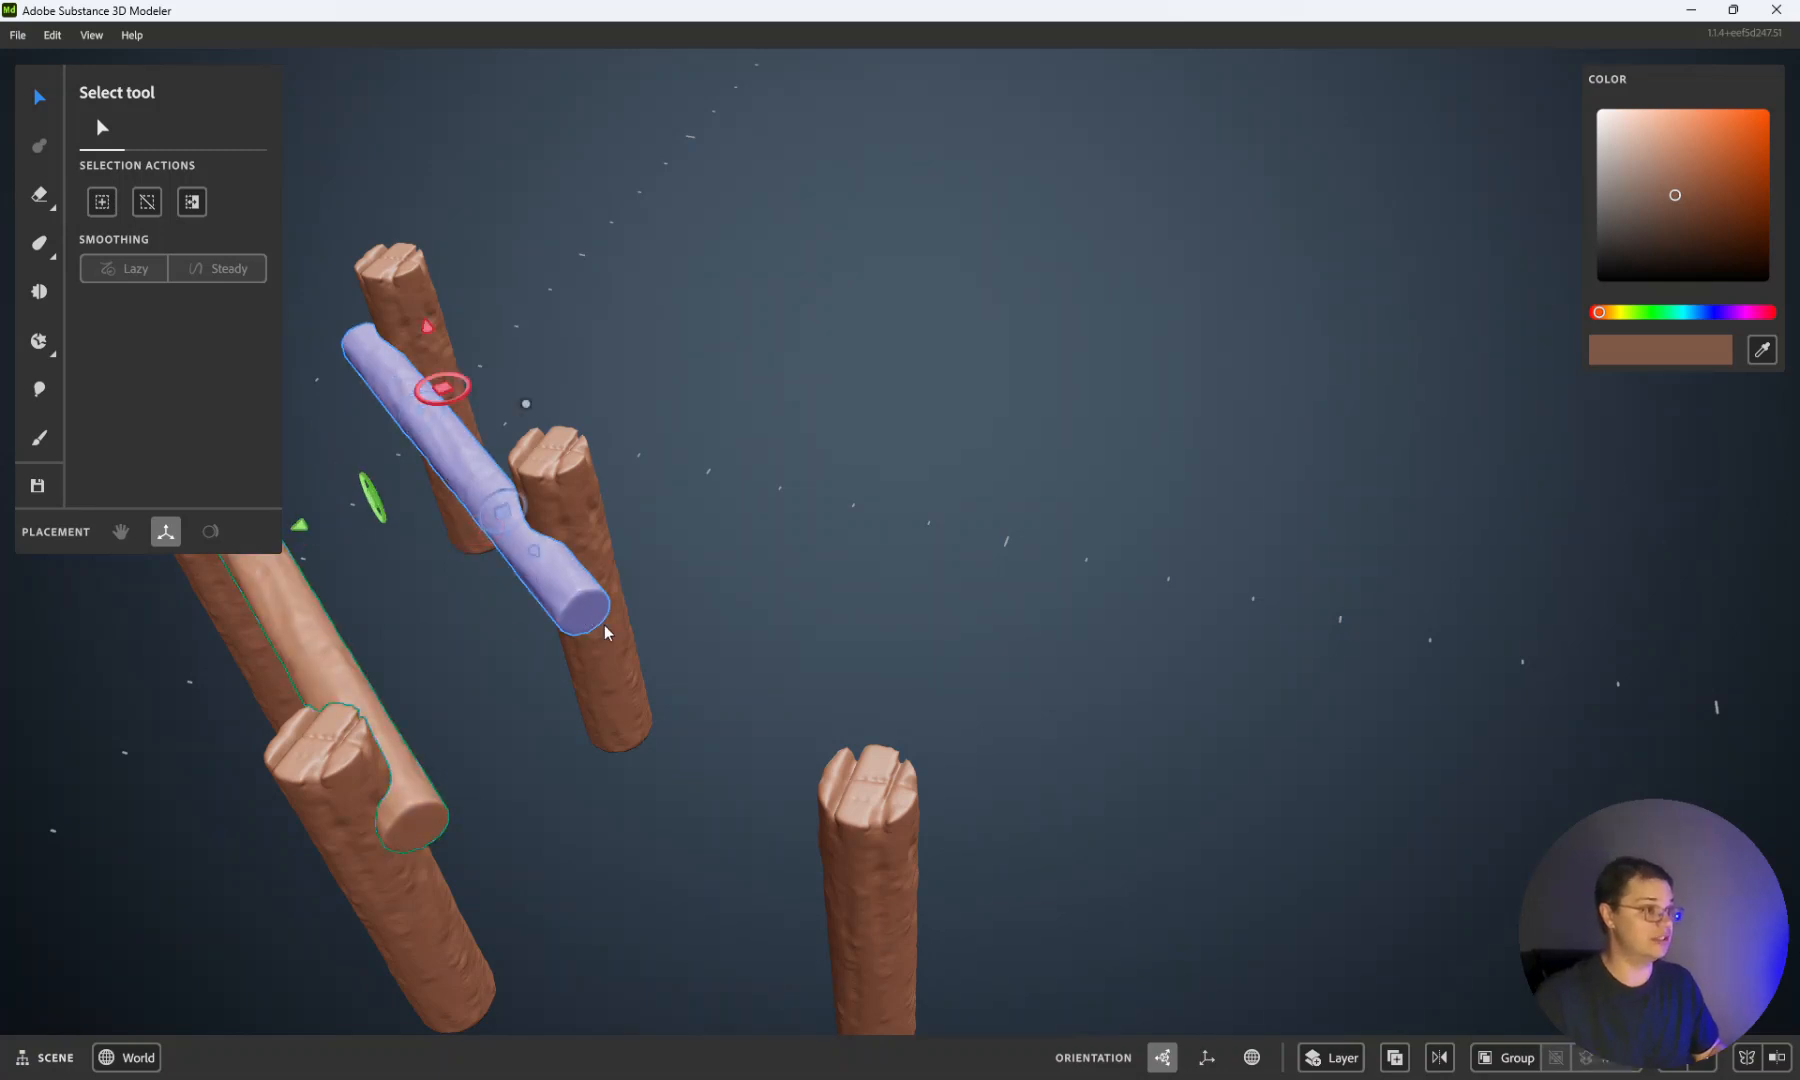
shift+click(610, 646)
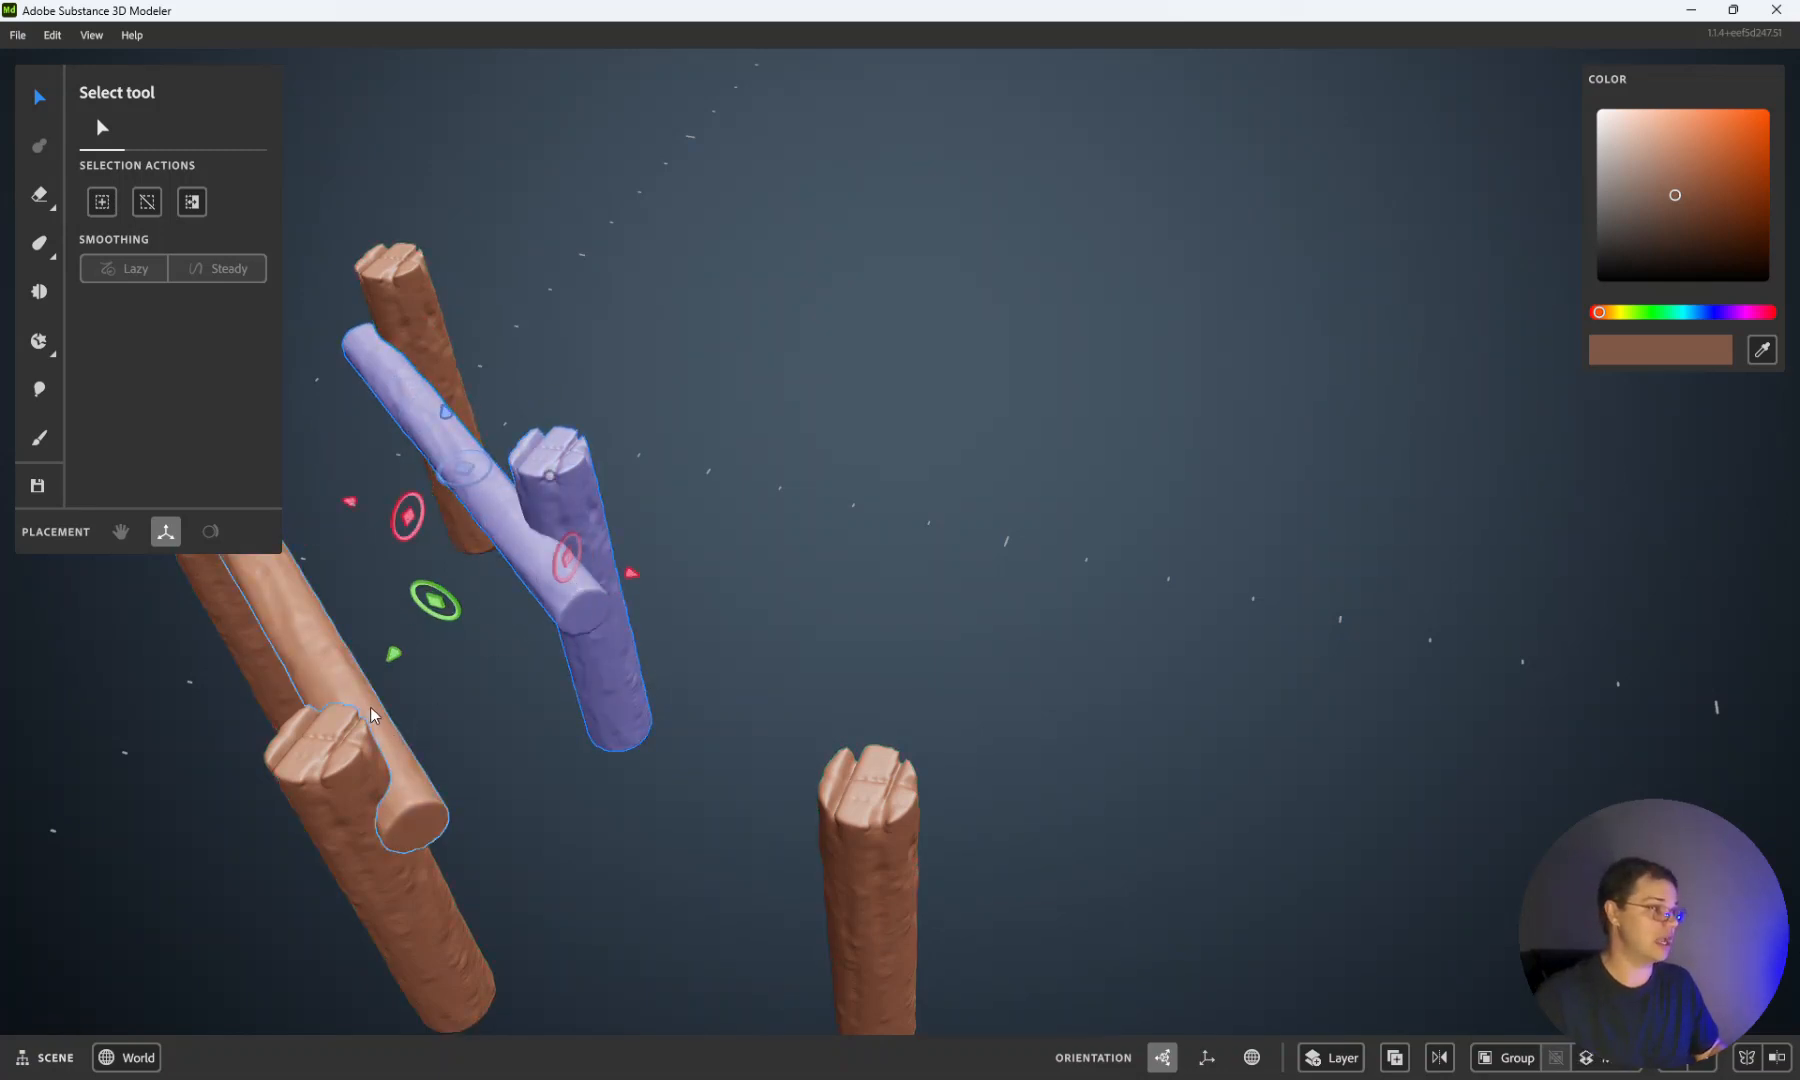
shift+click(400, 725)
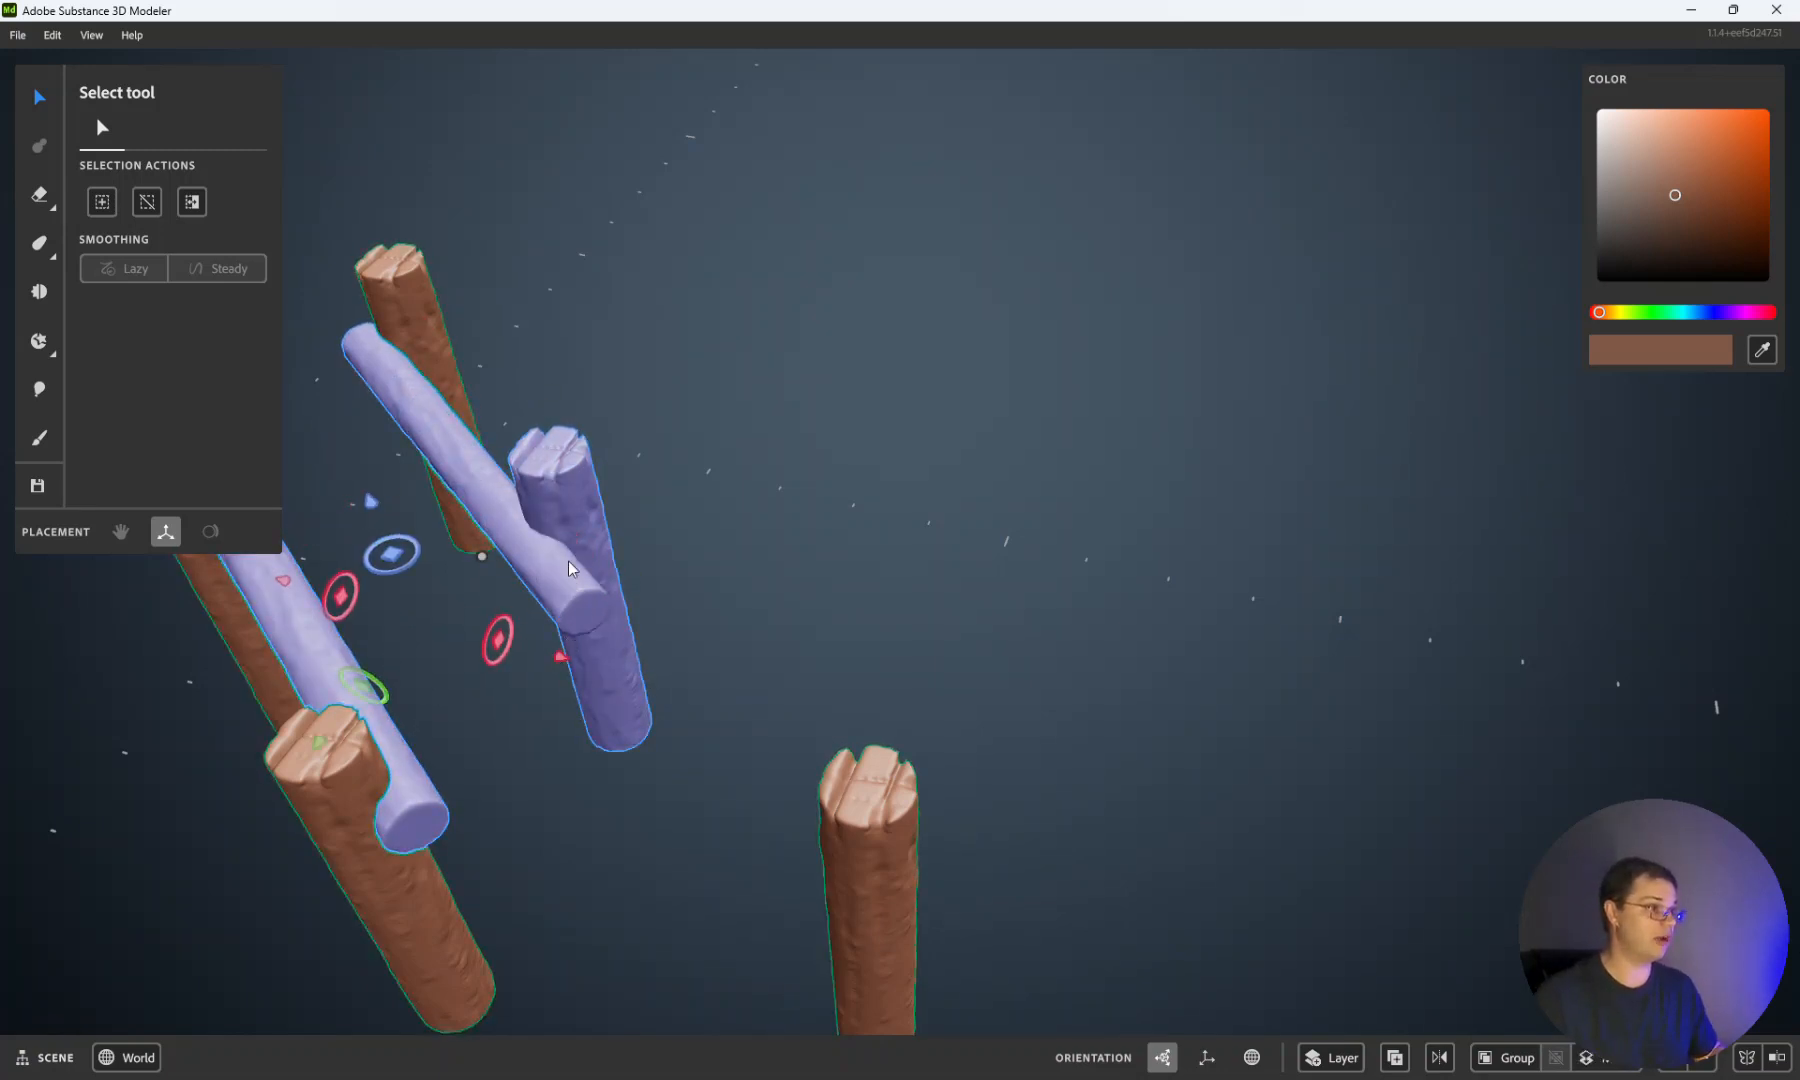
shift+click(583, 513)
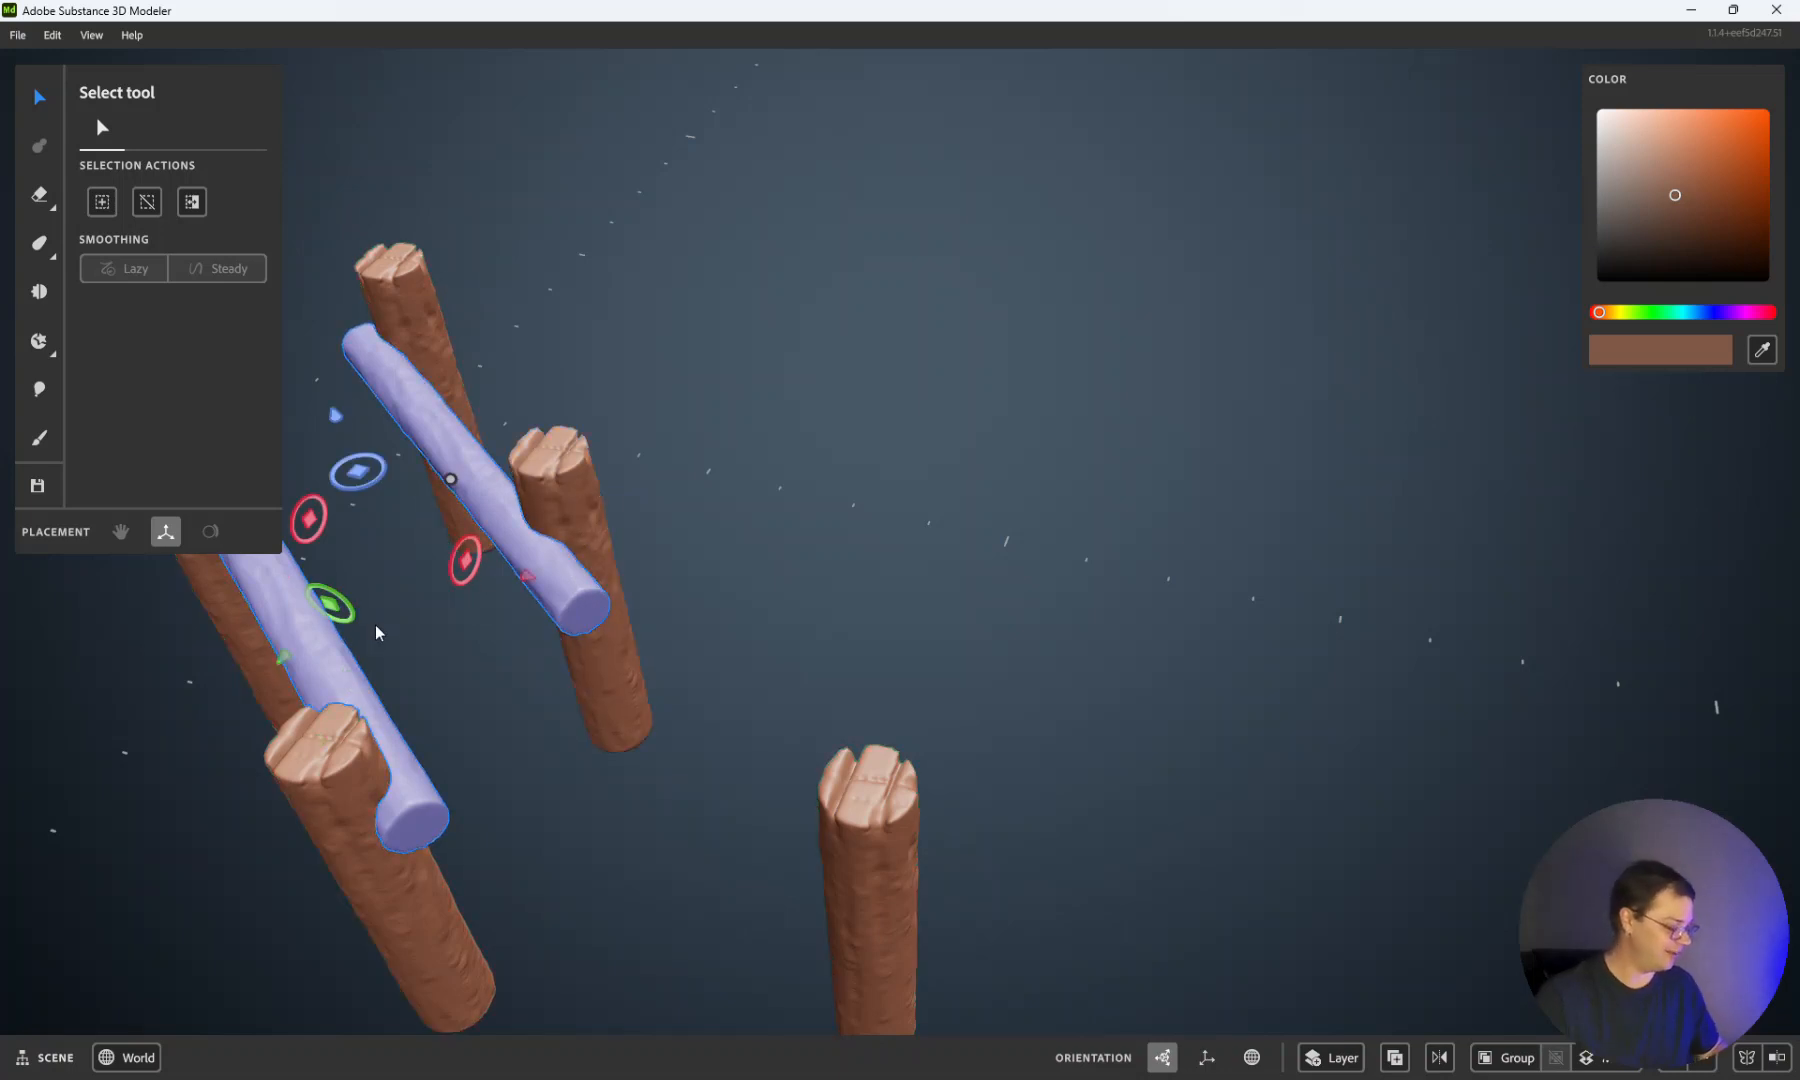
shift+drag(532, 577, 919, 865)
drag(768, 583, 648, 853)
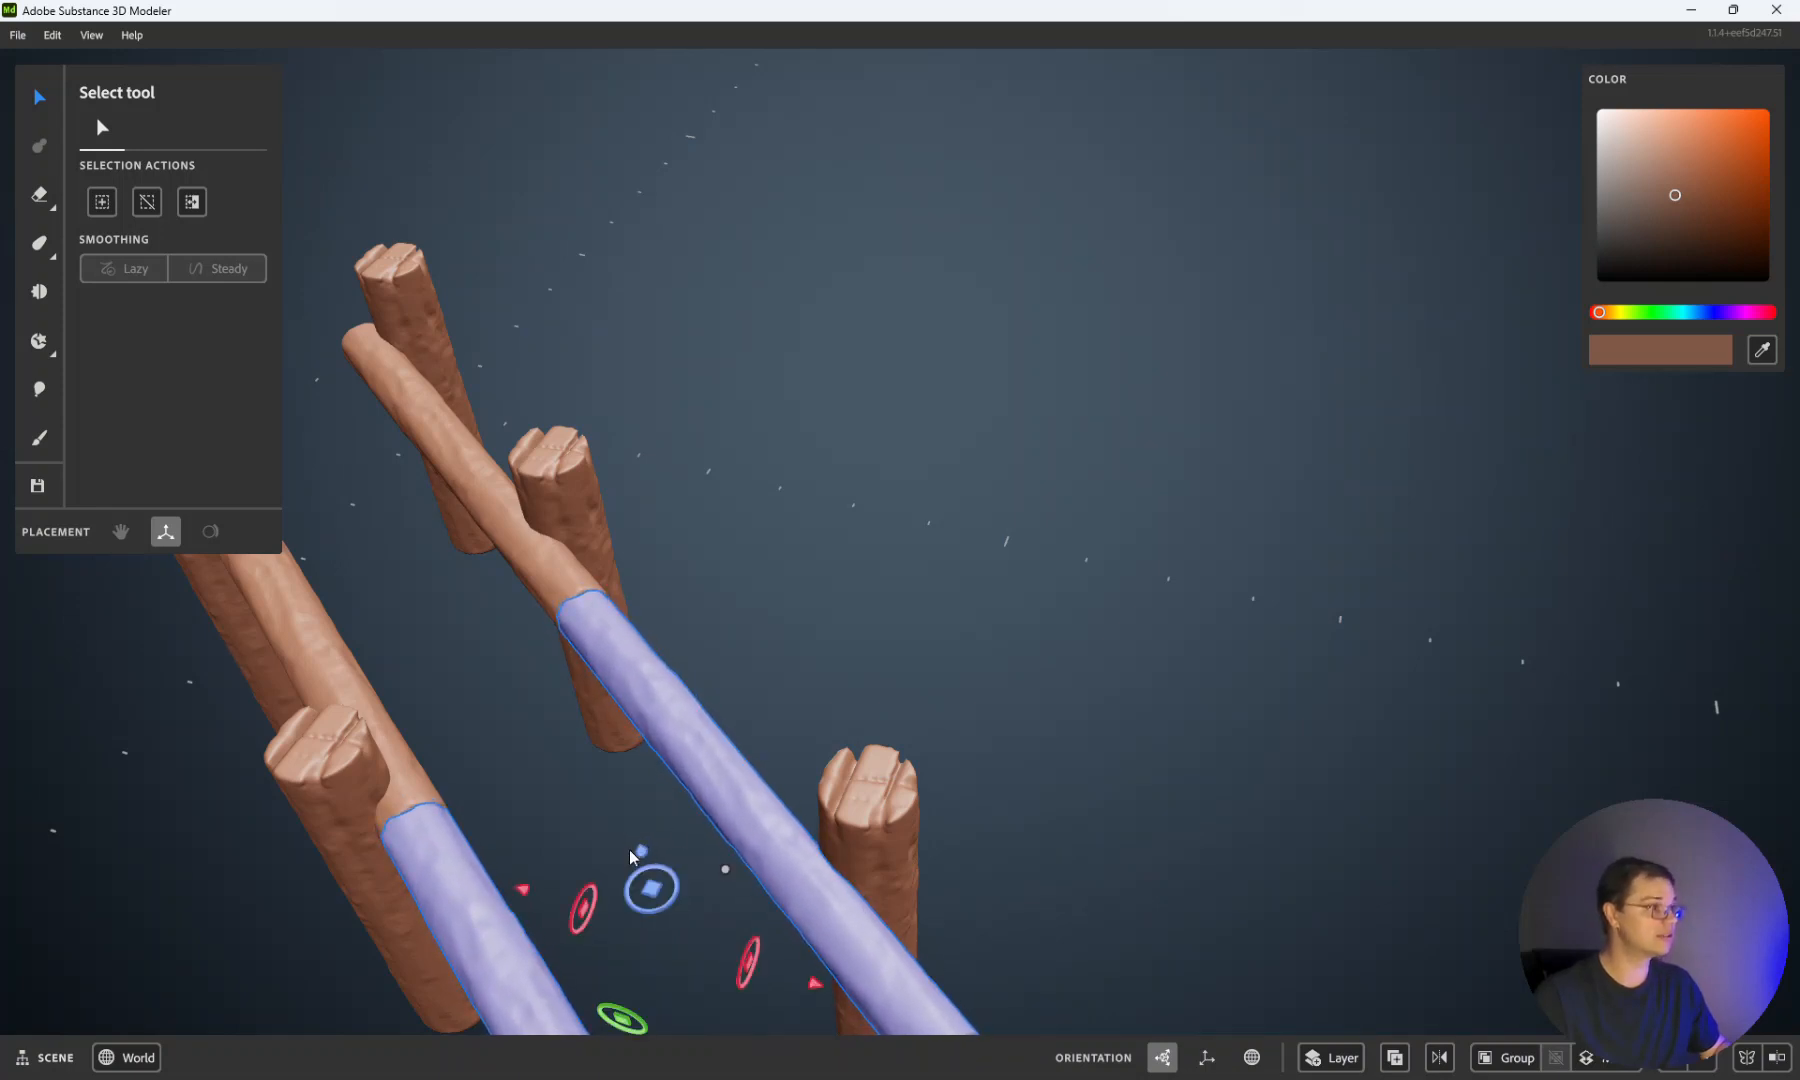
scroll(619, 852, down, 2)
scroll(637, 839, down, 3)
right_click(856, 922)
click(786, 772)
click(786, 770)
alt+drag(838, 776, 1058, 822)
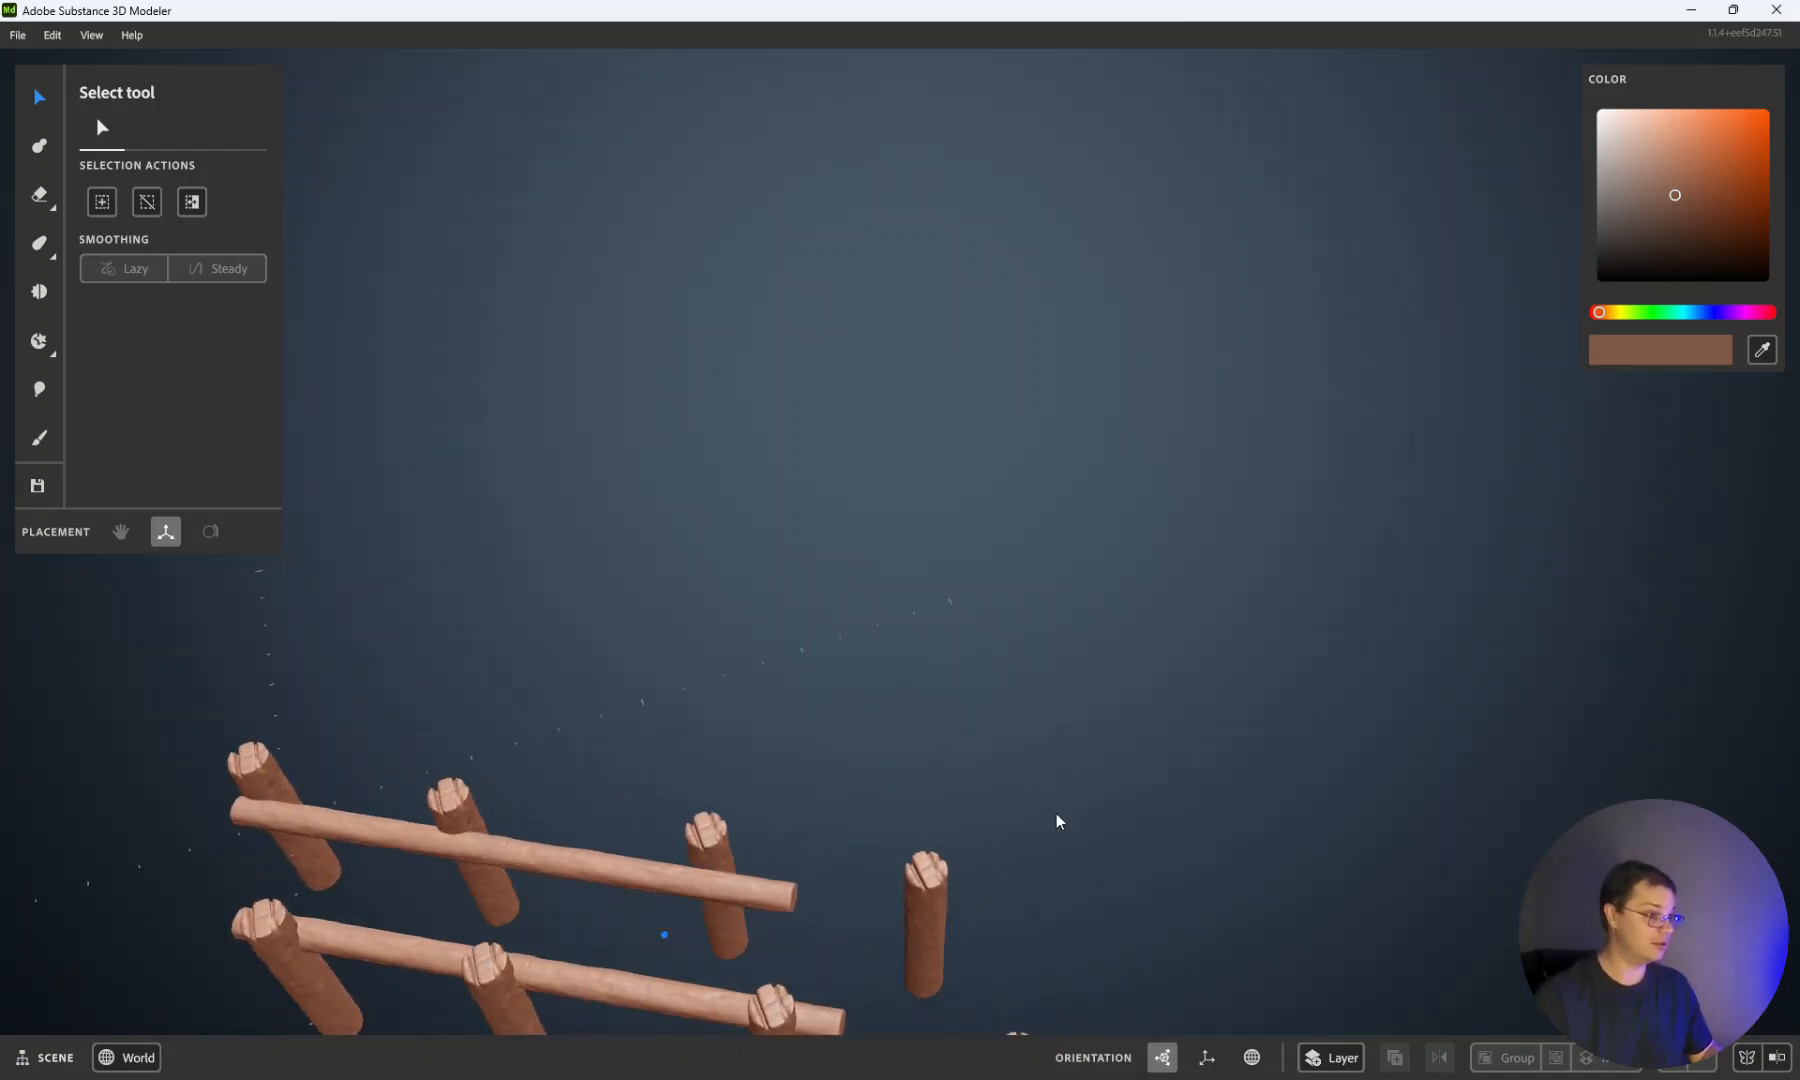
Step: Save the scene and open the saved scene 09 Instancing
click(18, 35)
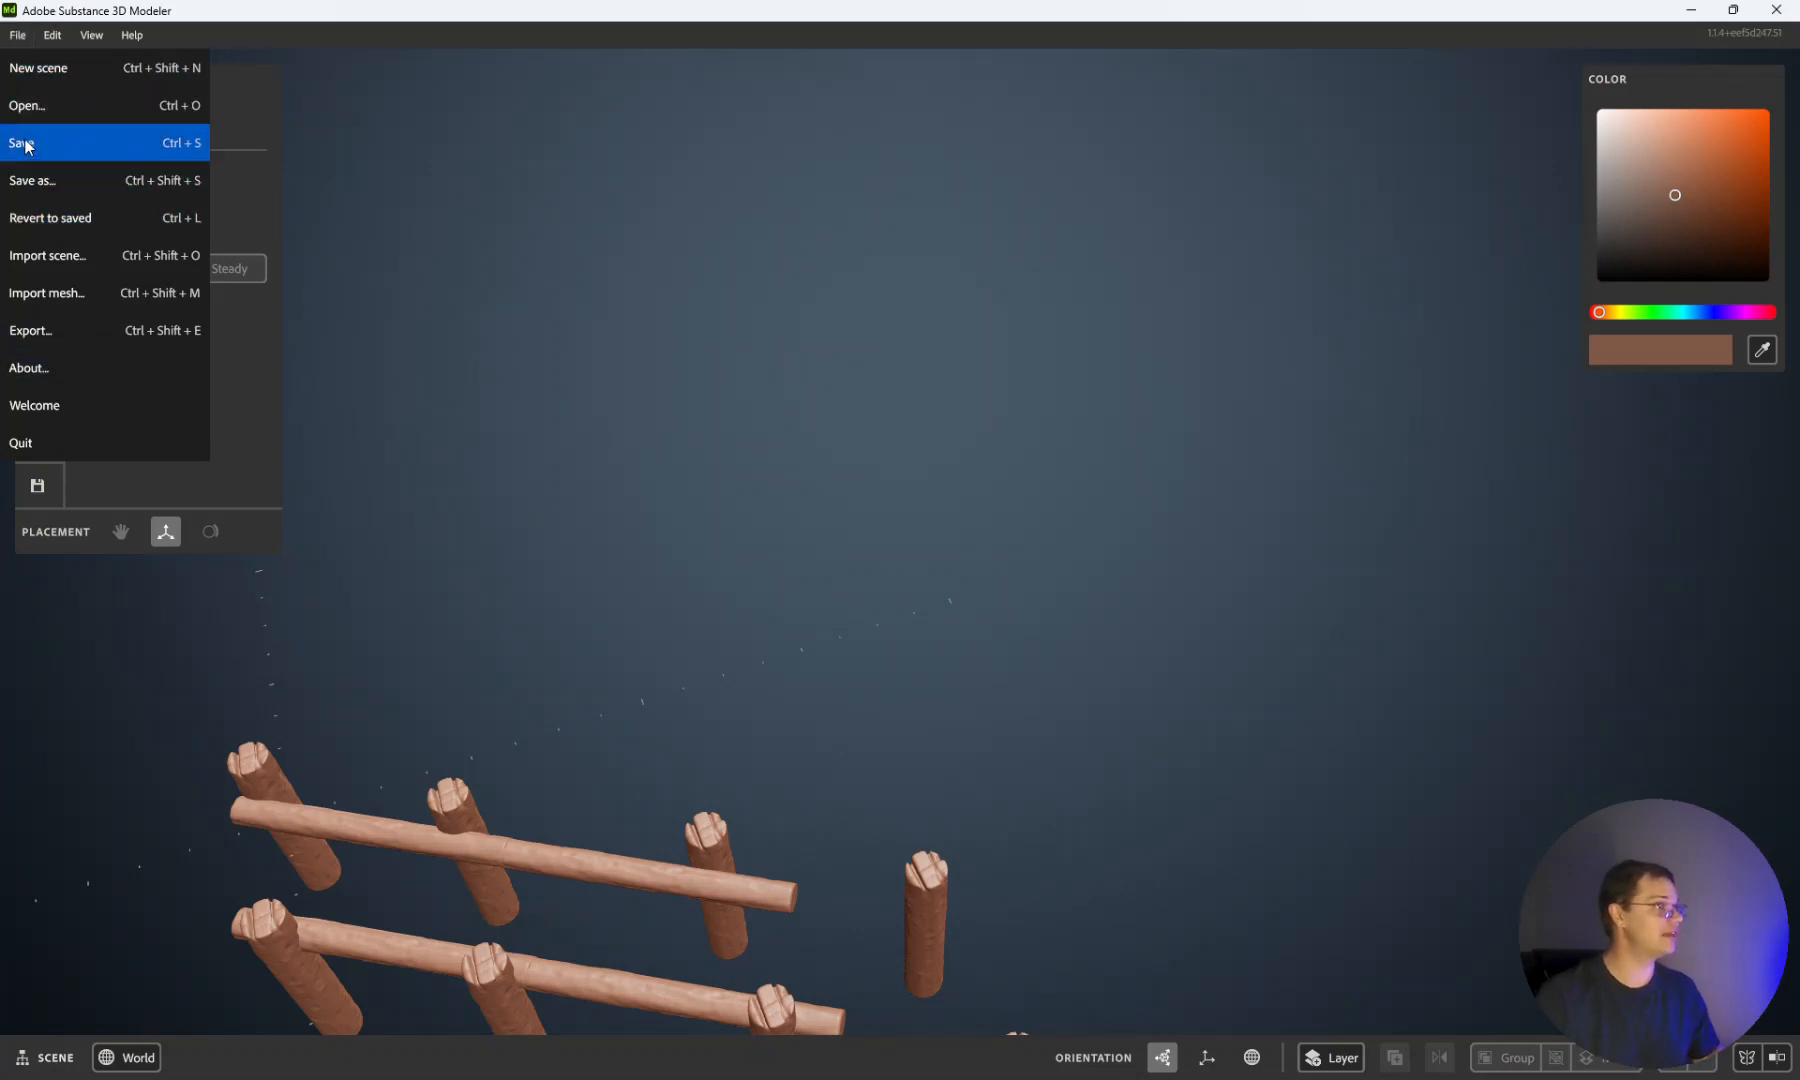
click(22, 144)
click(16, 36)
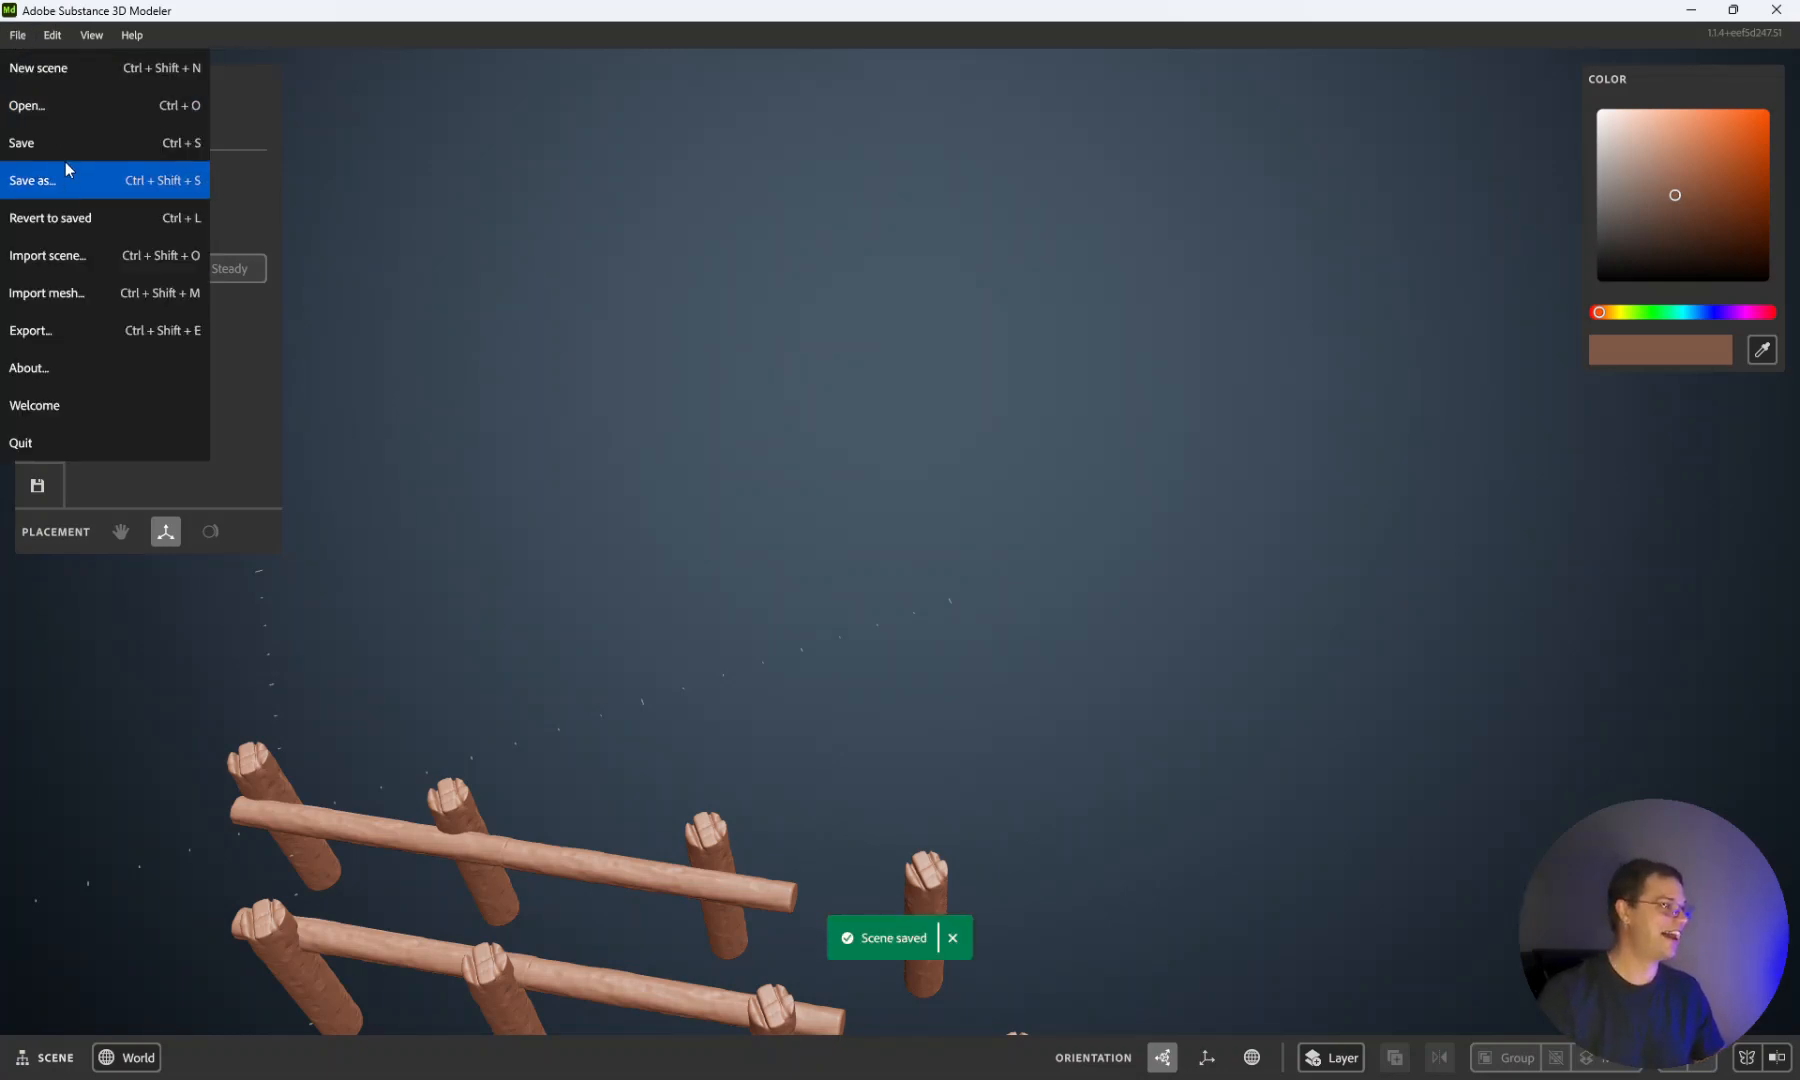
click(65, 105)
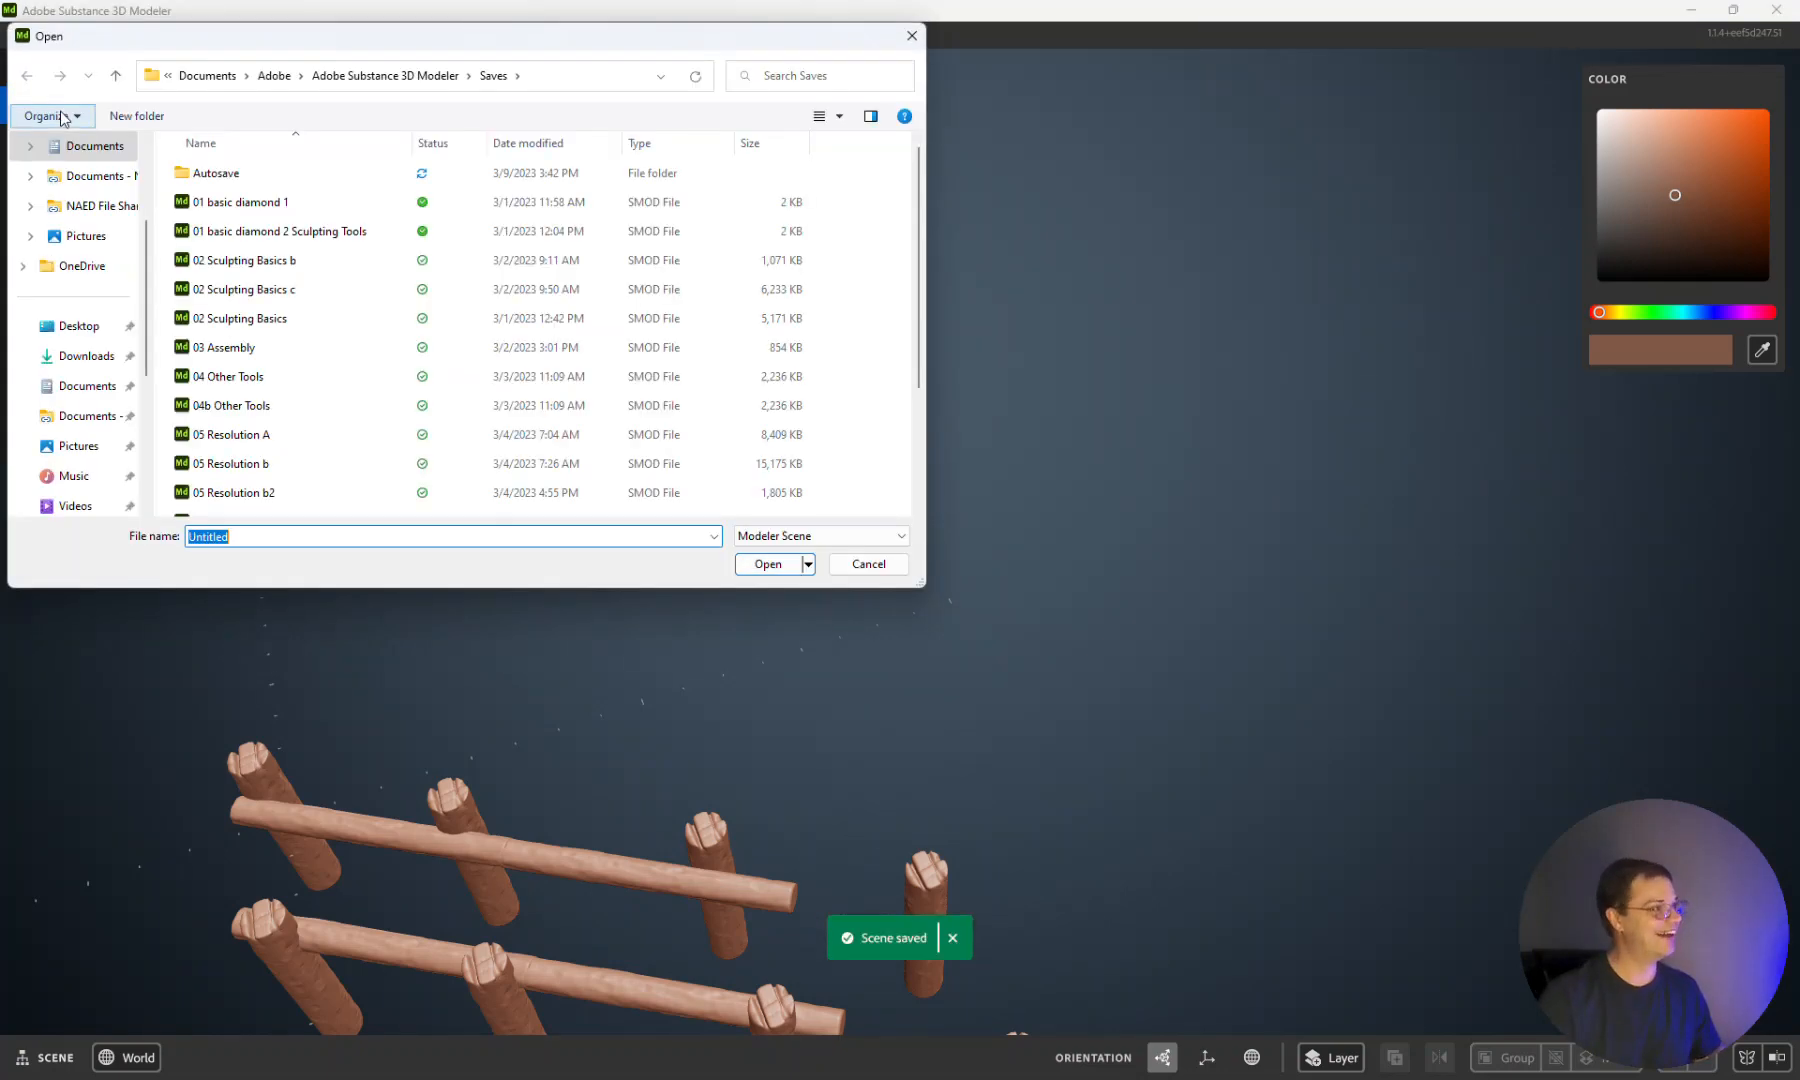
scroll(270, 390, down, 2)
click(240, 503)
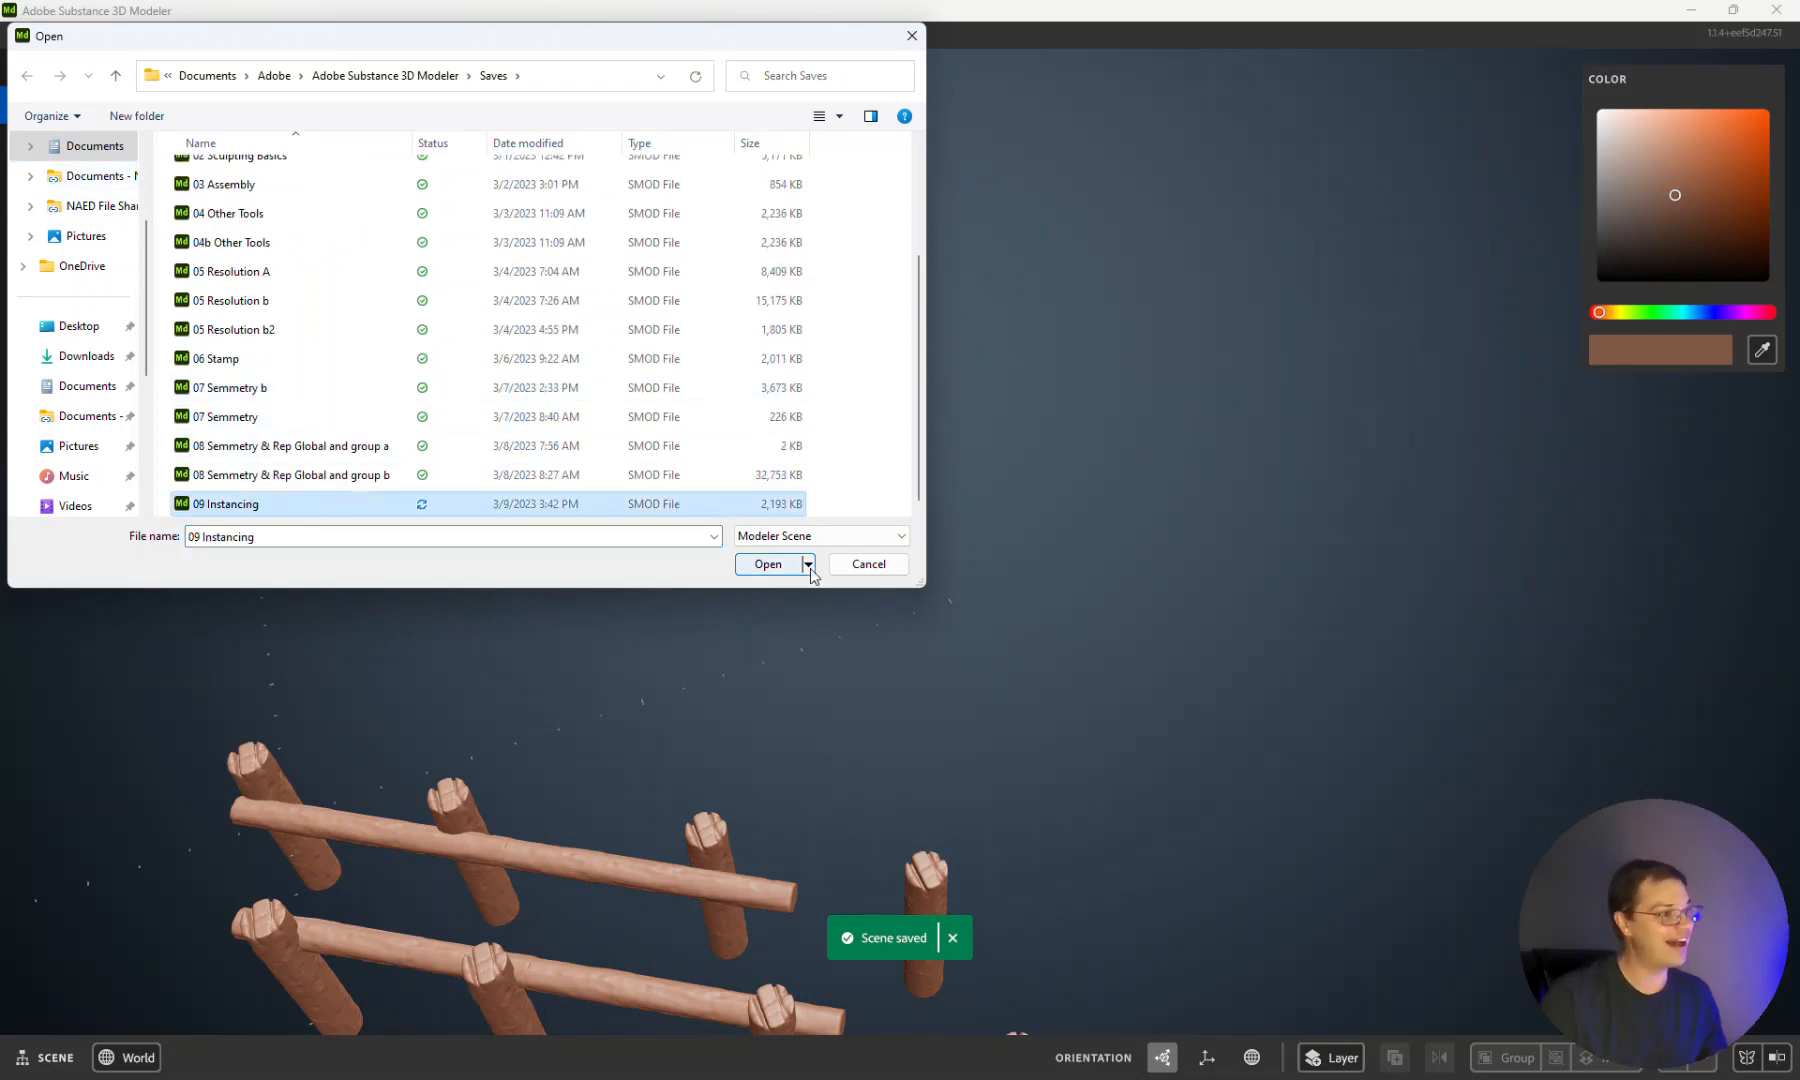
click(770, 564)
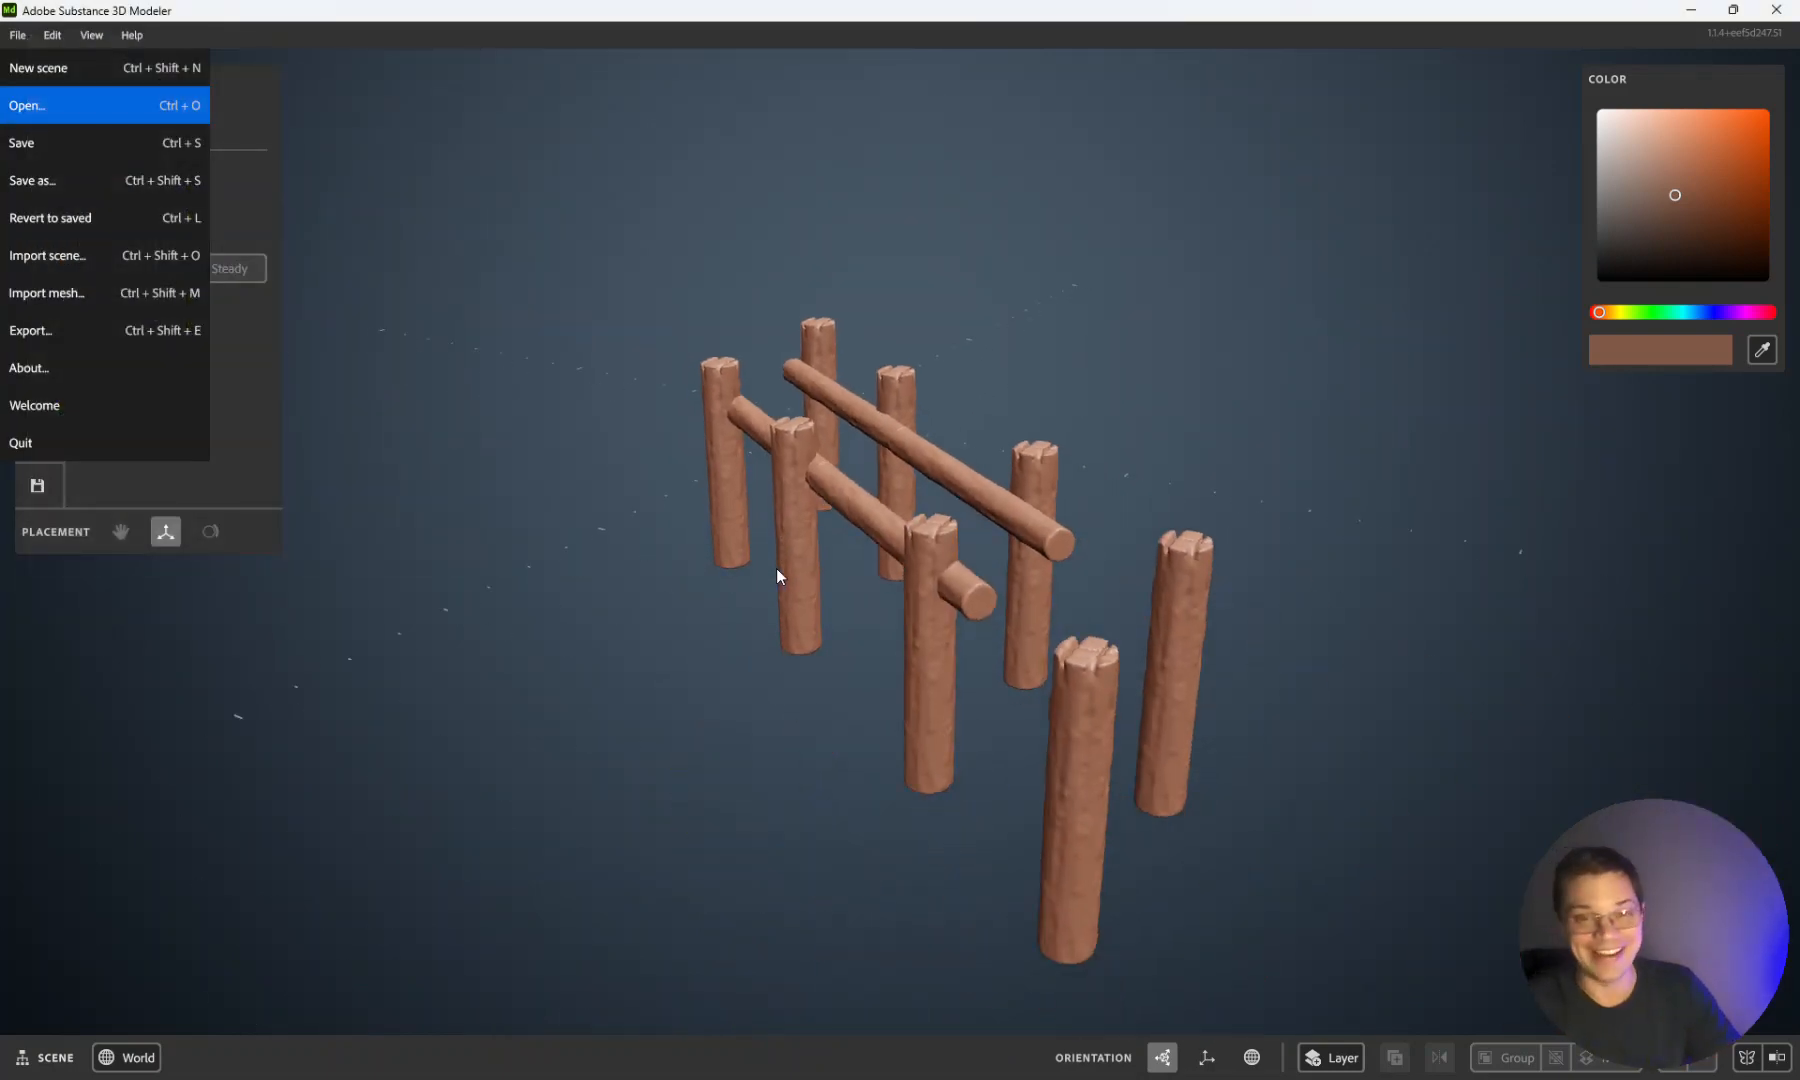